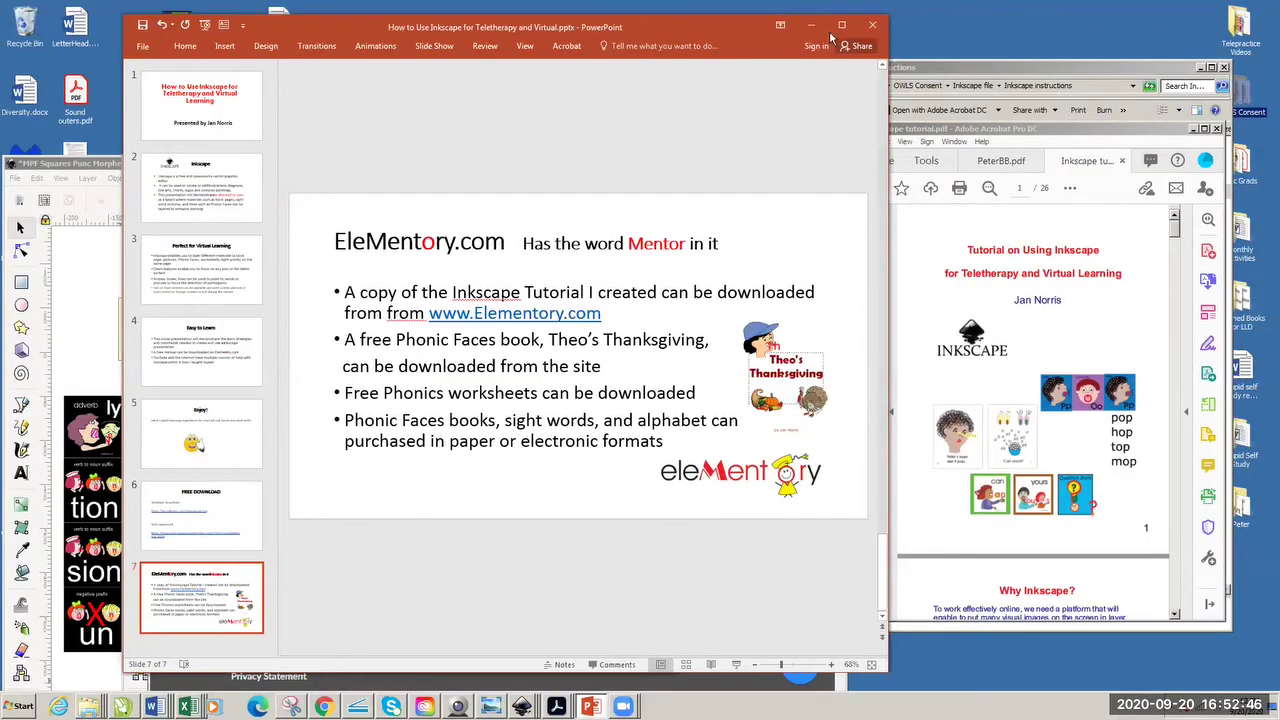
# - Minimize PowerPoint and the Zoom browser, then centre the Acrobat tutorial window and enlarge it to full height
pyautogui.click(810, 26)
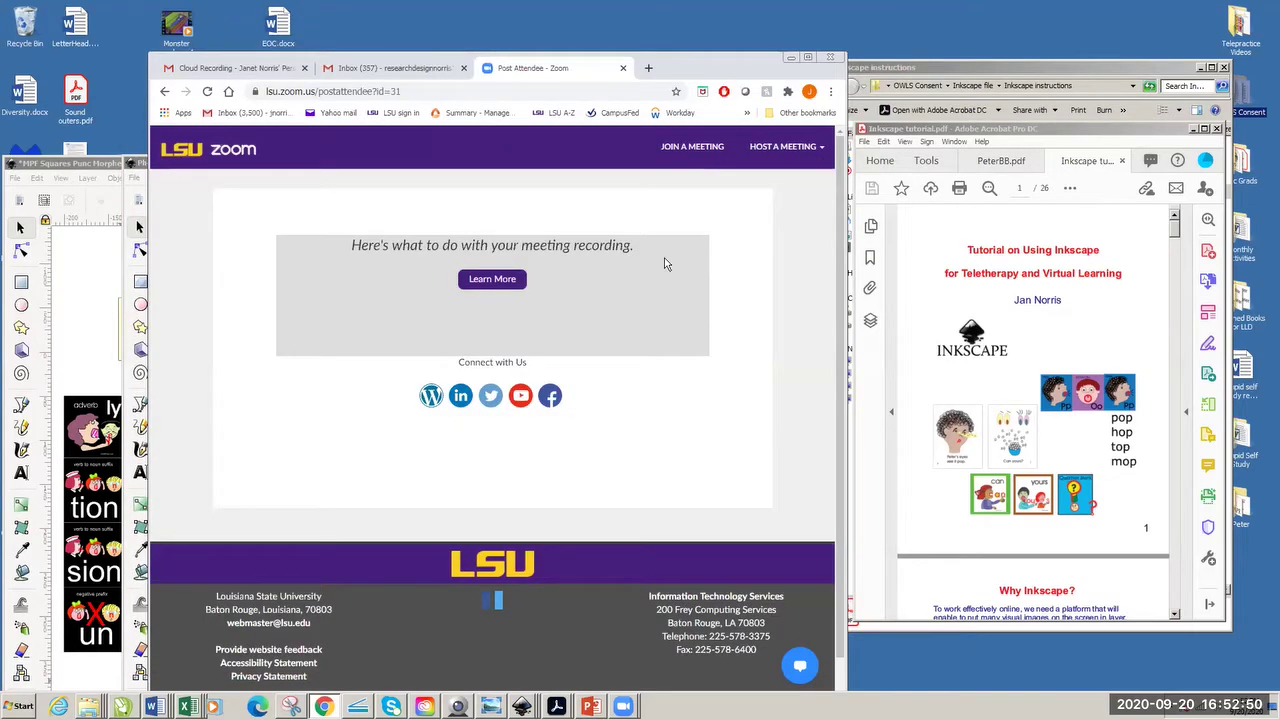
pyautogui.click(789, 62)
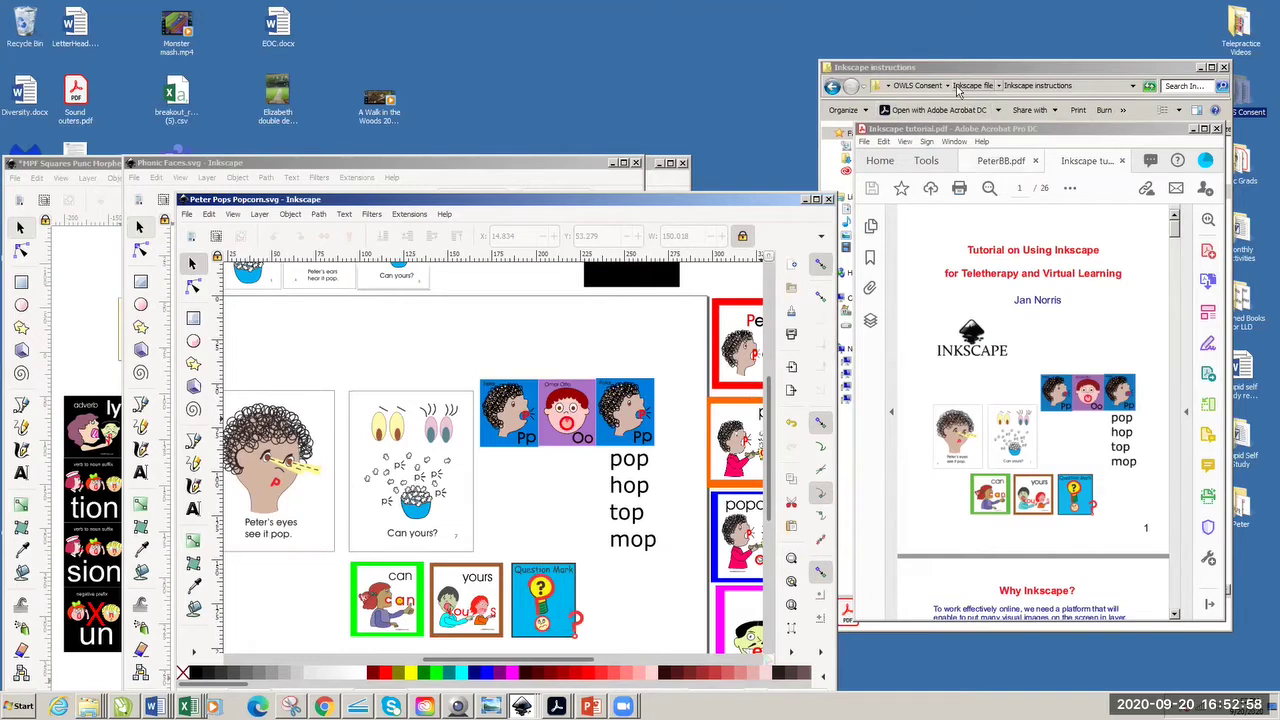
pyautogui.click(1037, 136)
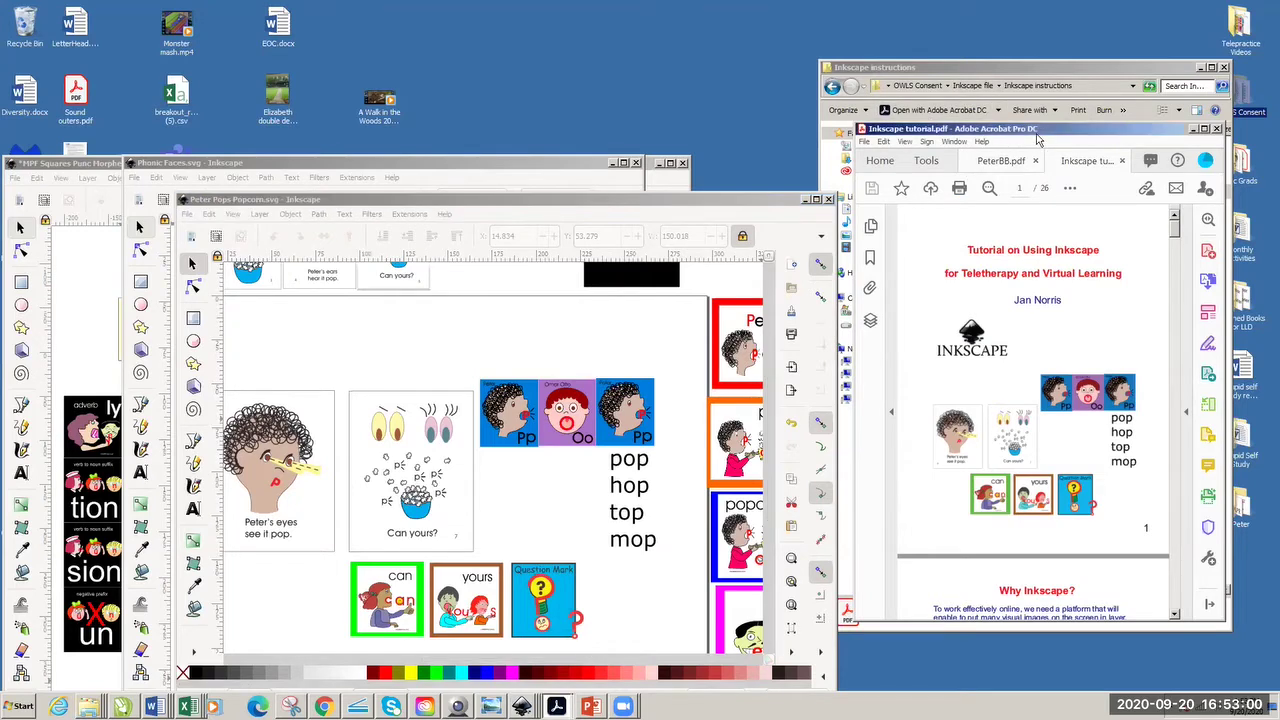
pyautogui.moveTo(1037, 140); pyautogui.dragTo(577, 68)
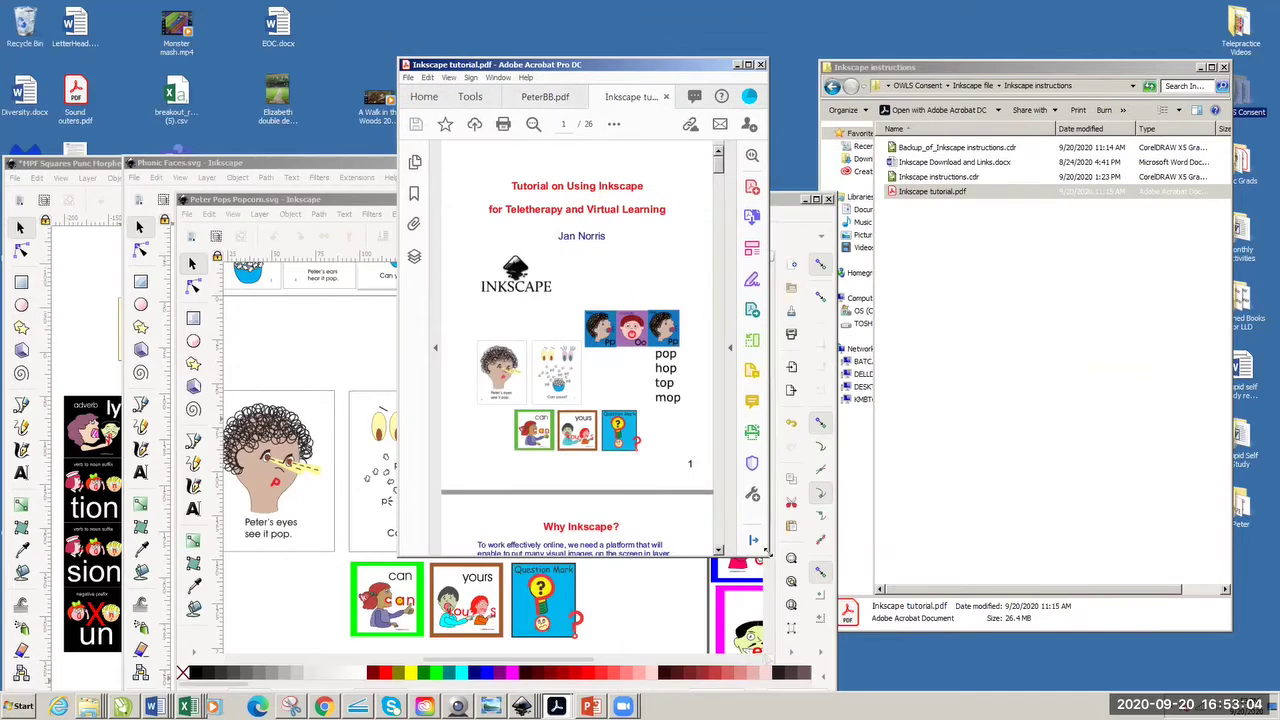
pyautogui.moveTo(767, 550); pyautogui.dragTo(1000, 712)
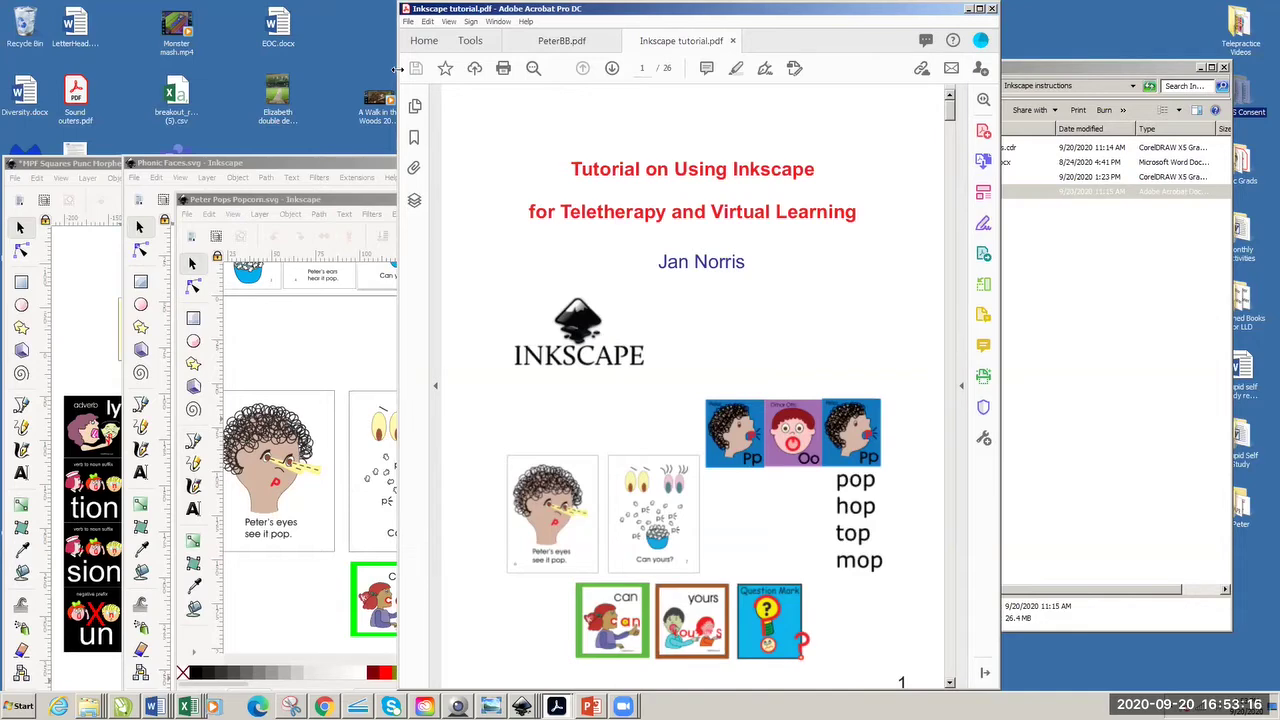
# - Widen the Acrobat window to the screen's left edge and highlight the tutorial's title text
pyautogui.moveTo(397, 68); pyautogui.dragTo(2, 70)
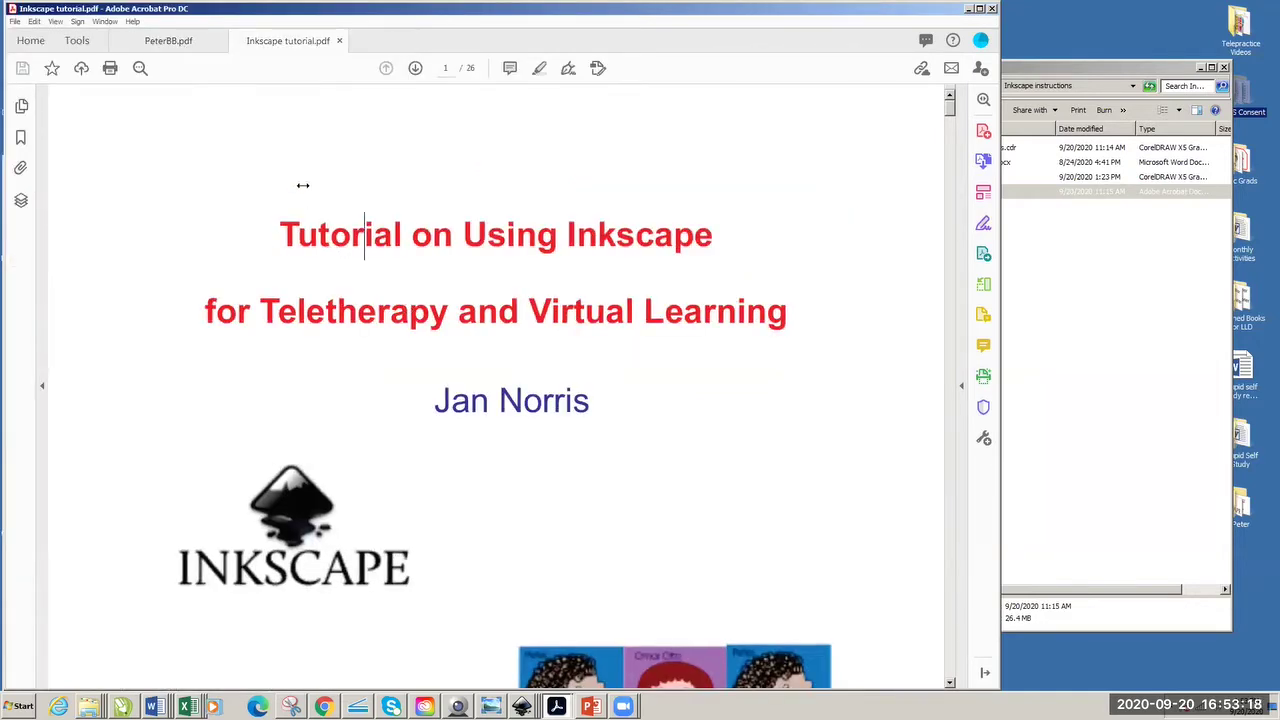
pyautogui.moveTo(406, 177); pyautogui.dragTo(450, 312)
pyautogui.press('Right')
# - Scroll the Inkscape tutorial to page 9, showing the layer-order train example
pyautogui.scroll(-5, 950, 121)
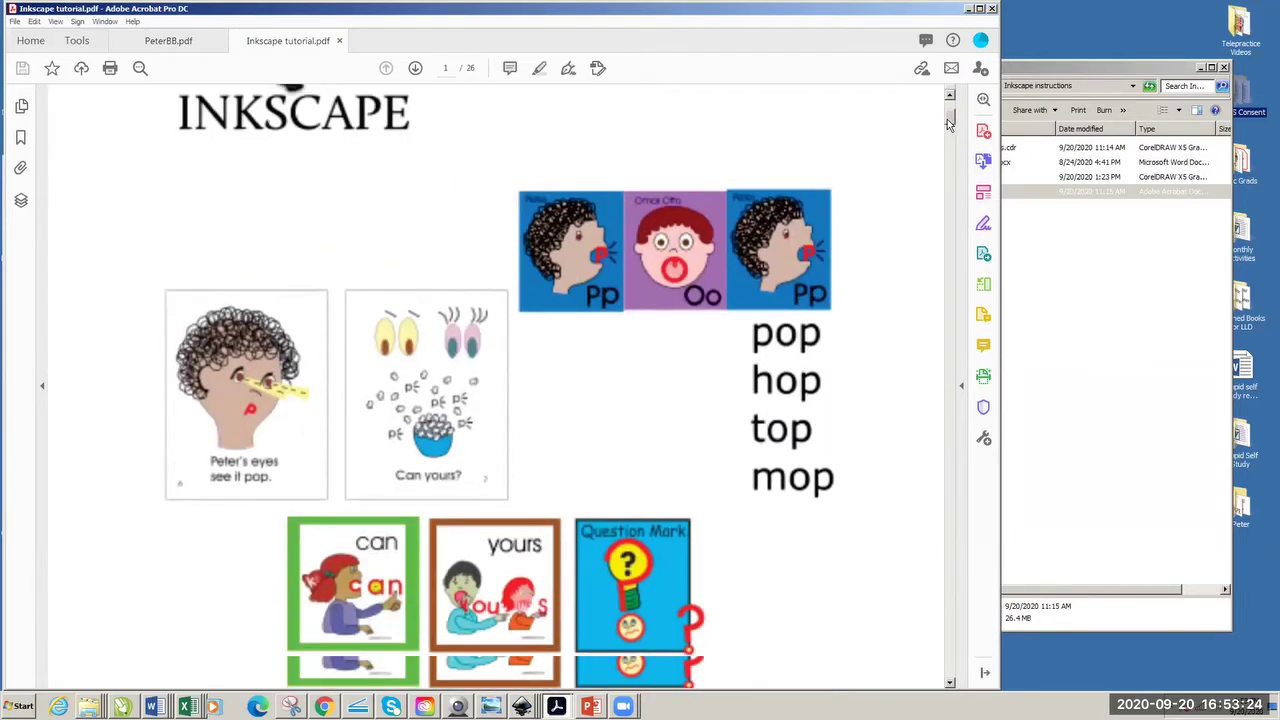
pyautogui.scroll(-6, 948, 125)
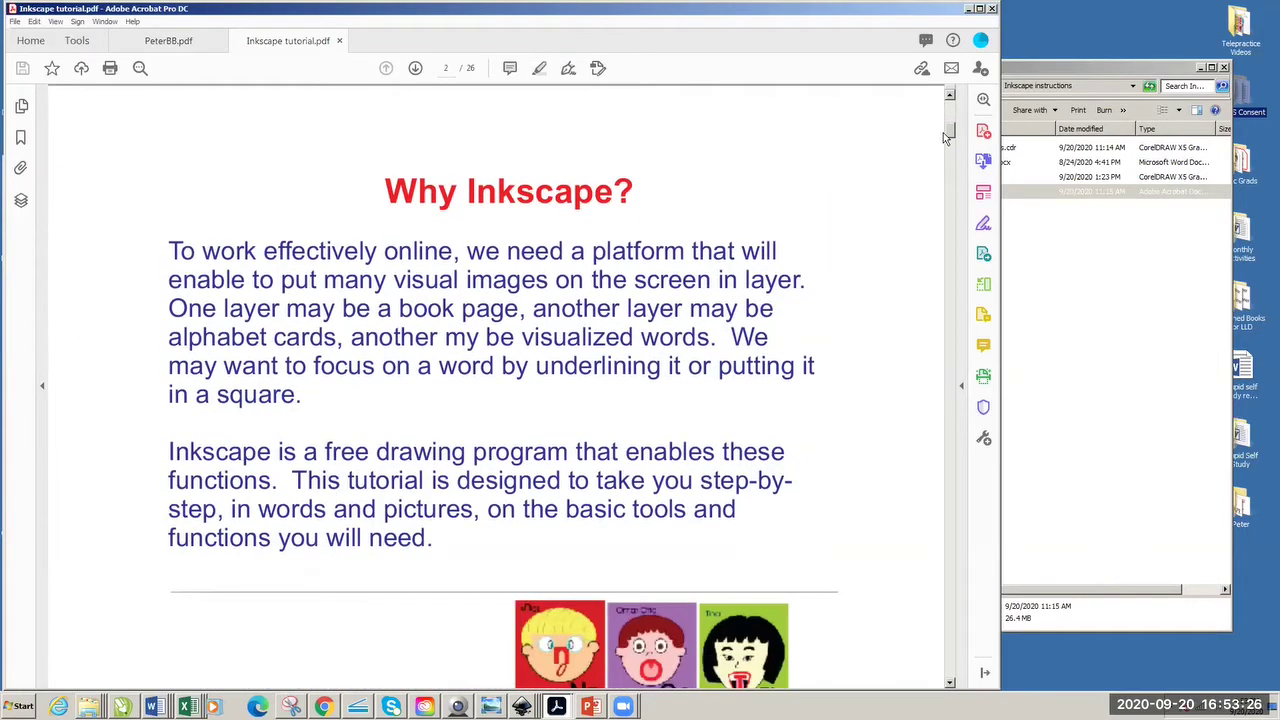
pyautogui.scroll(-5, 945, 138)
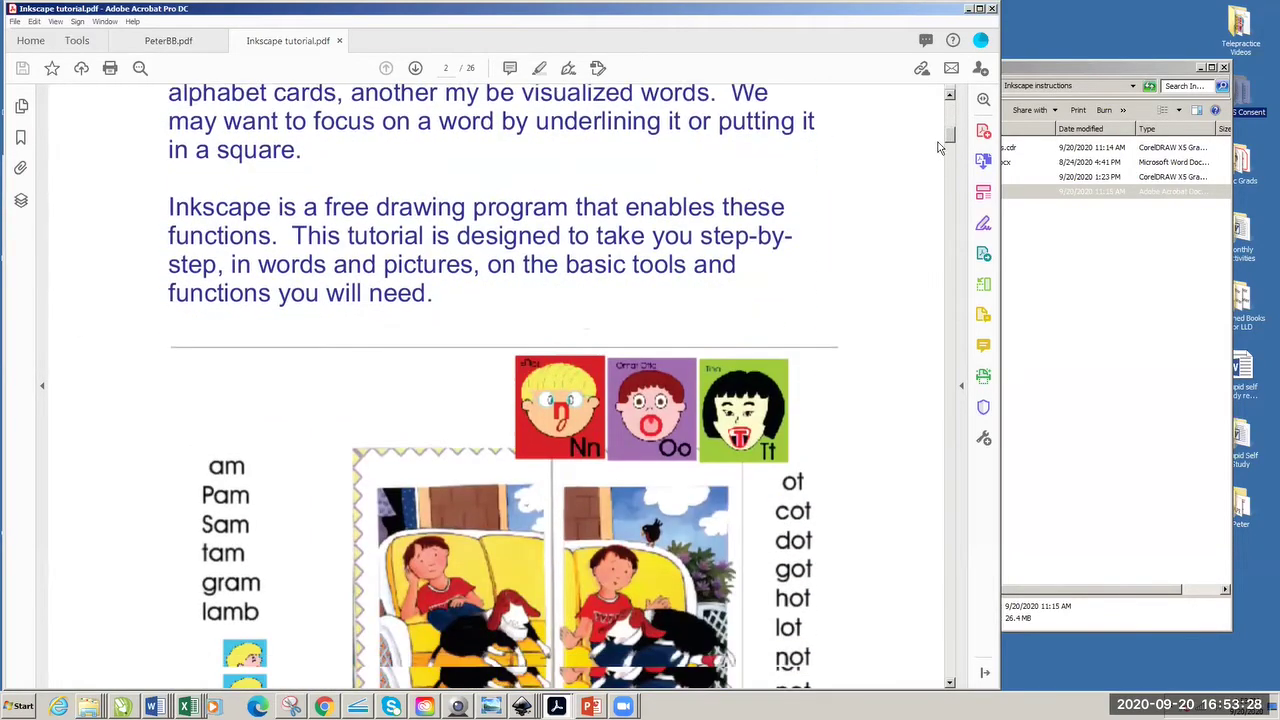
pyautogui.scroll(-3, 935, 143)
pyautogui.scroll(-3, 935, 150)
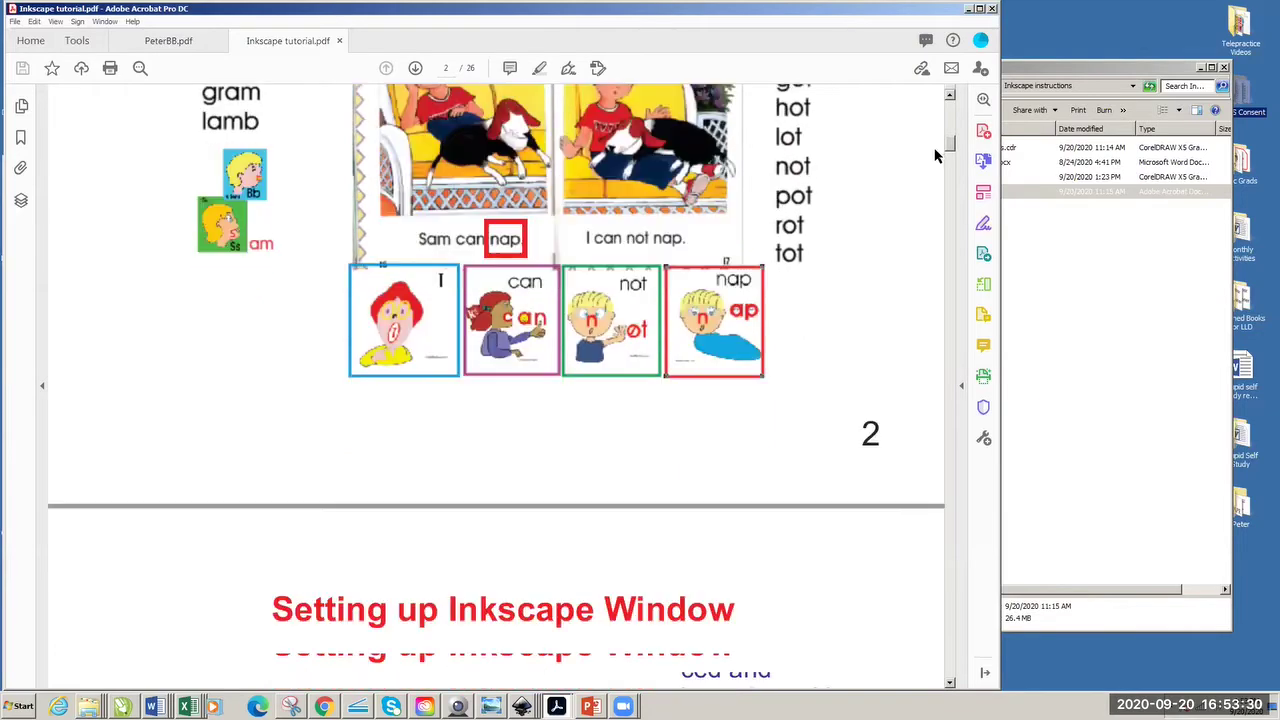
pyautogui.scroll(-3, 935, 160)
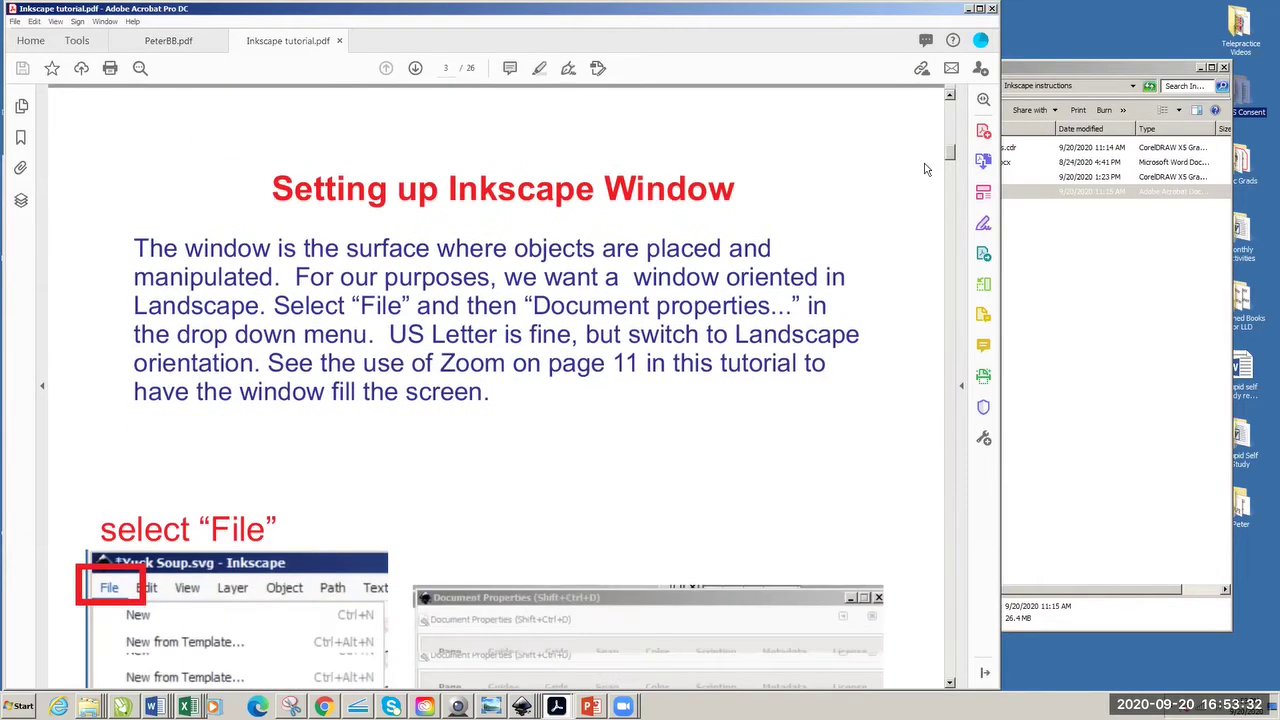
pyautogui.scroll(-9, 925, 170)
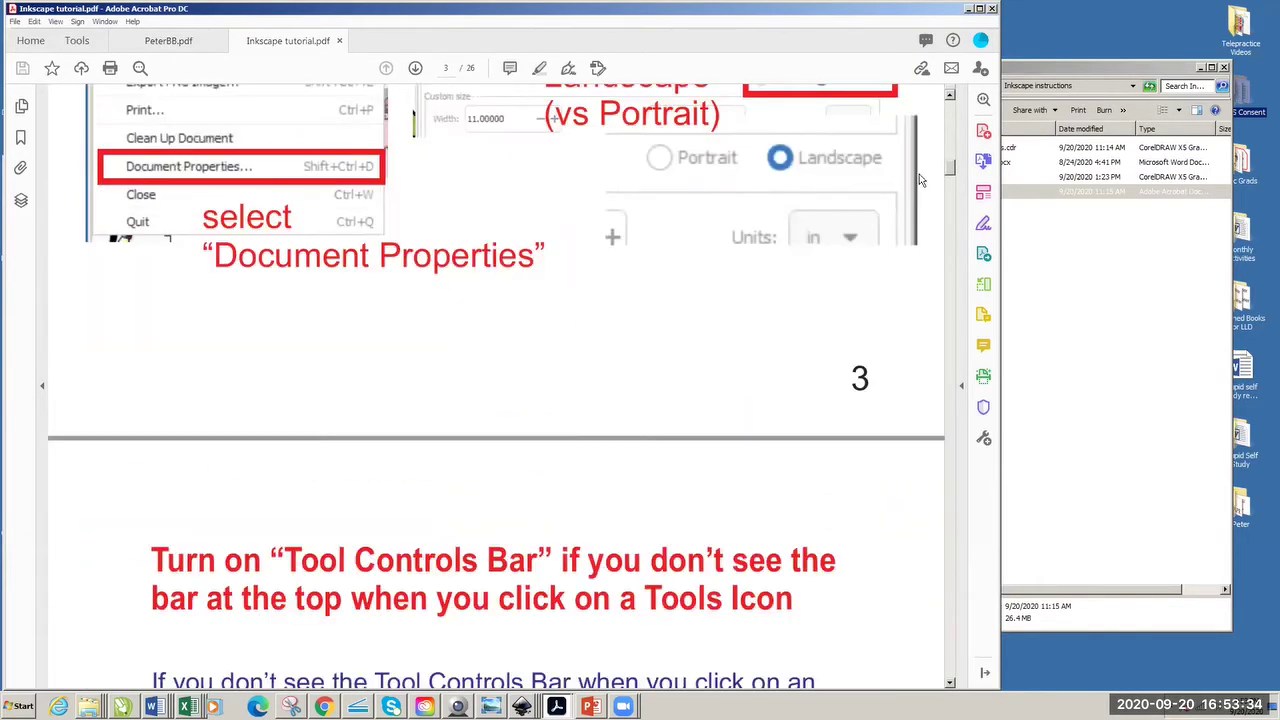
pyautogui.scroll(-3, 922, 180)
pyautogui.scroll(-1, 921, 183)
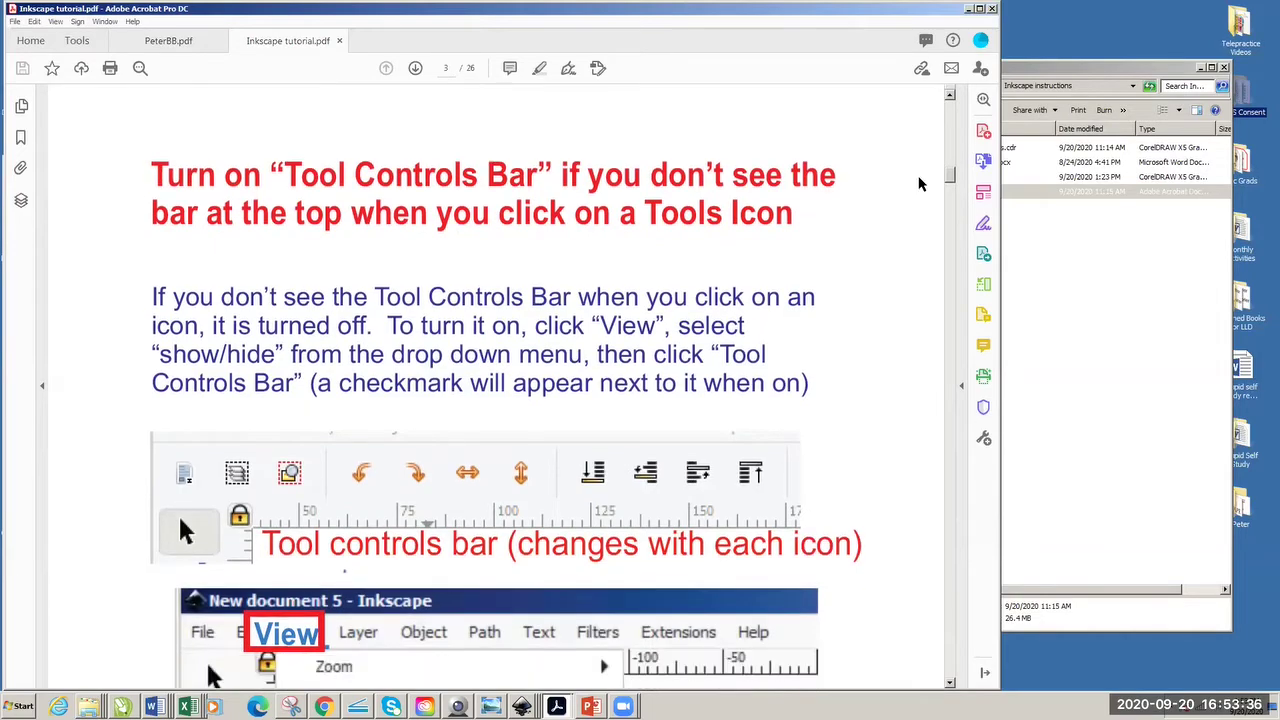
pyautogui.scroll(-8, 921, 183)
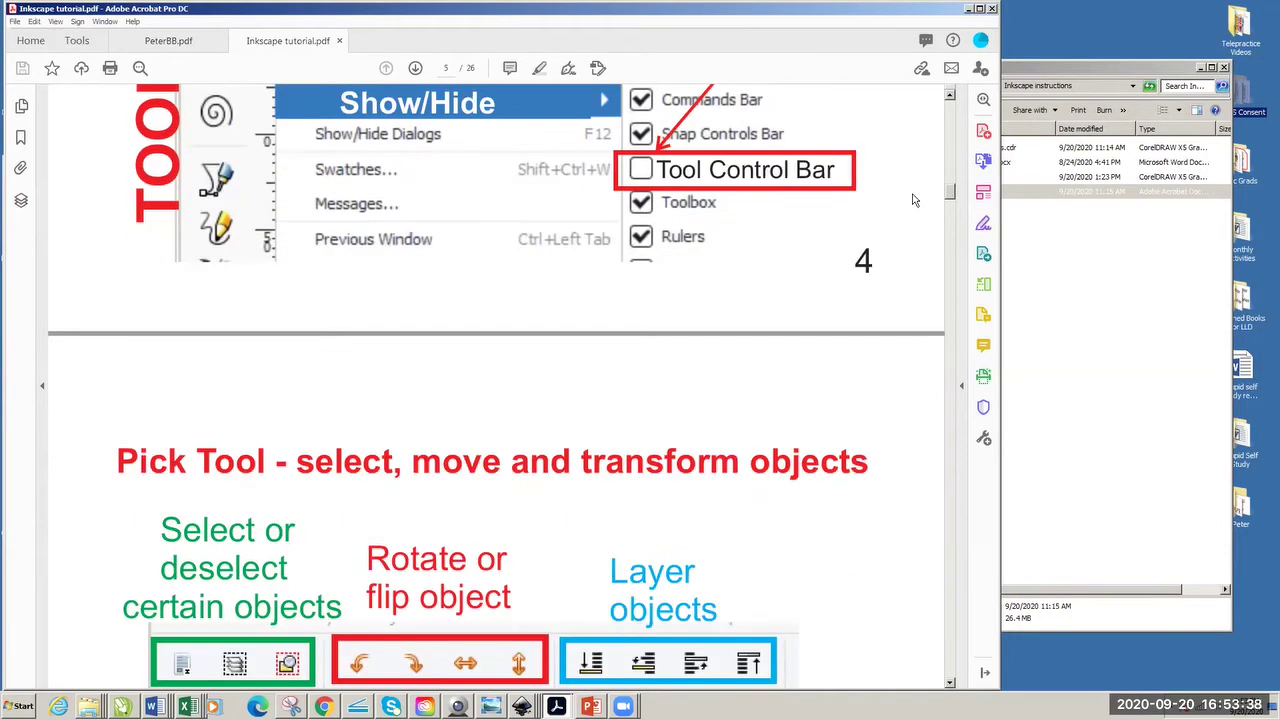
pyautogui.scroll(-10, 913, 200)
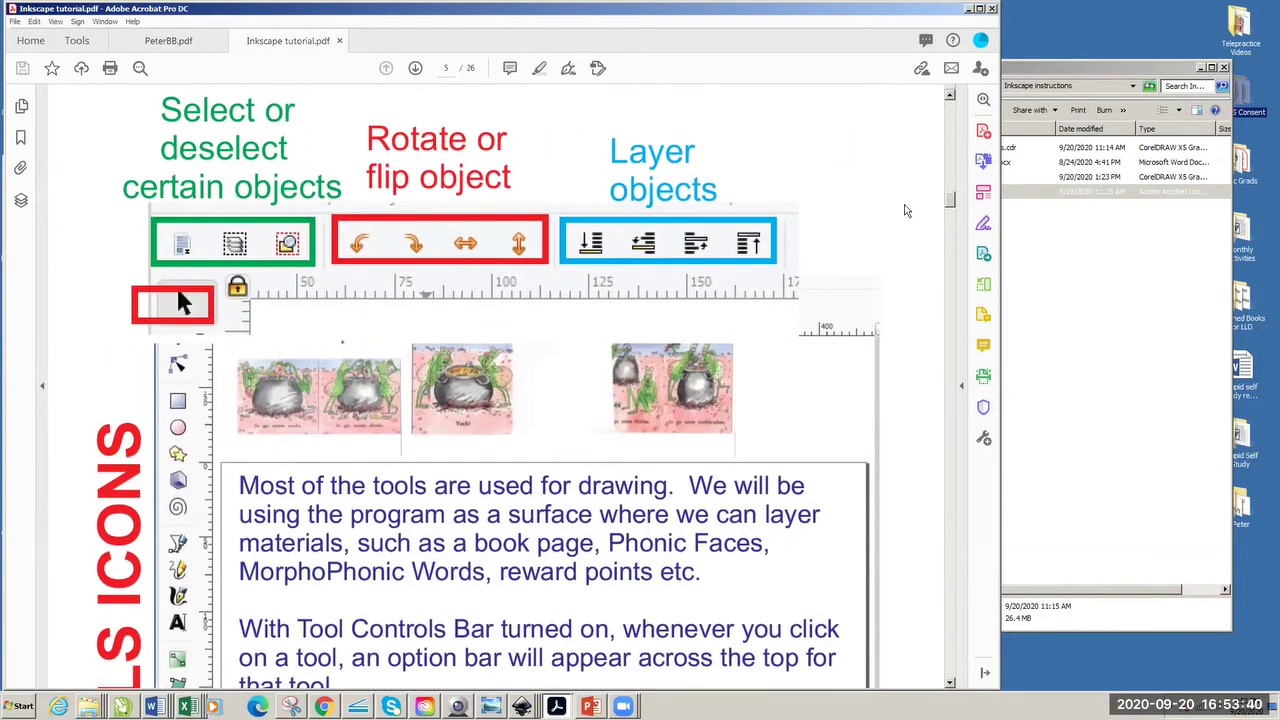
pyautogui.scroll(-18, 905, 210)
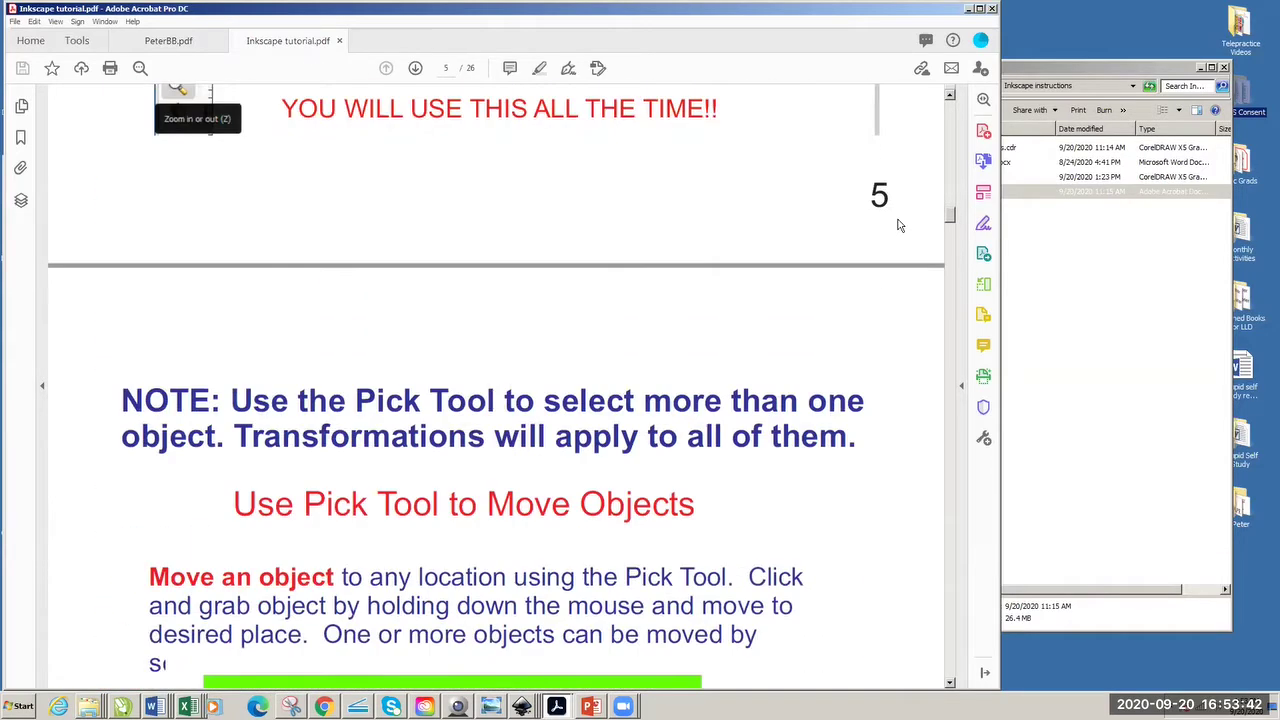
pyautogui.scroll(-7, 897, 225)
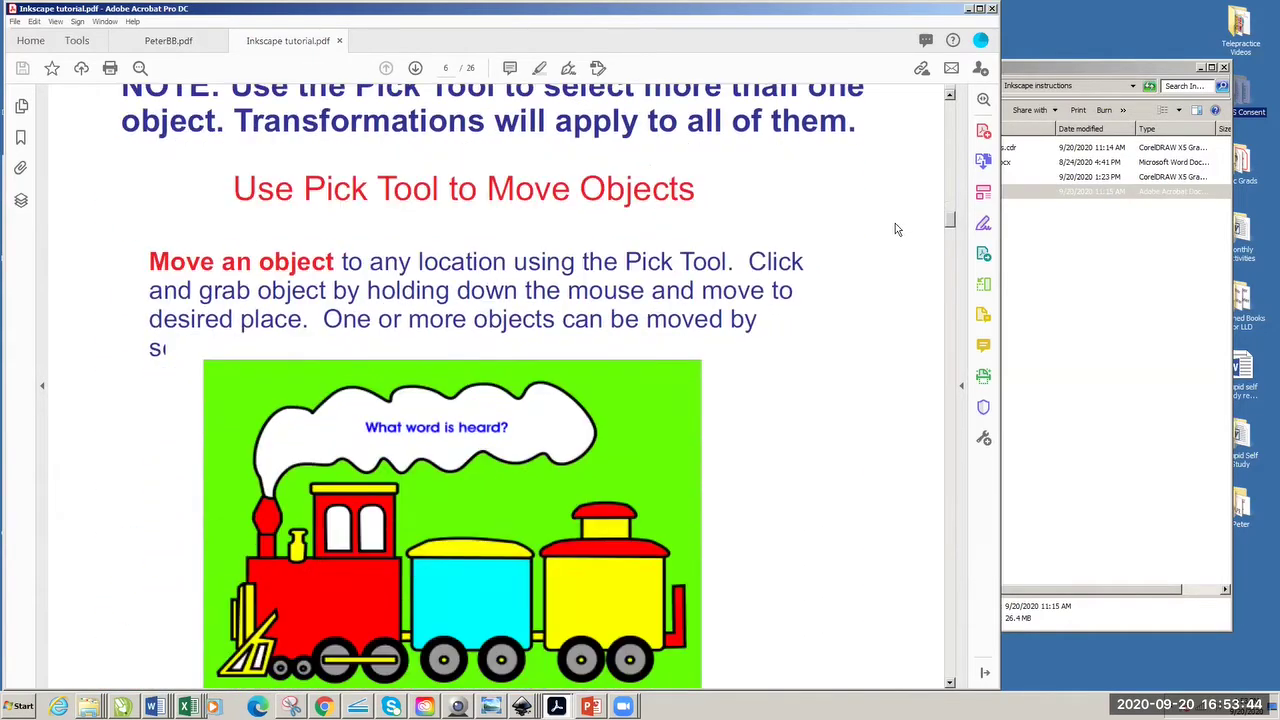
pyautogui.scroll(-10, 895, 225)
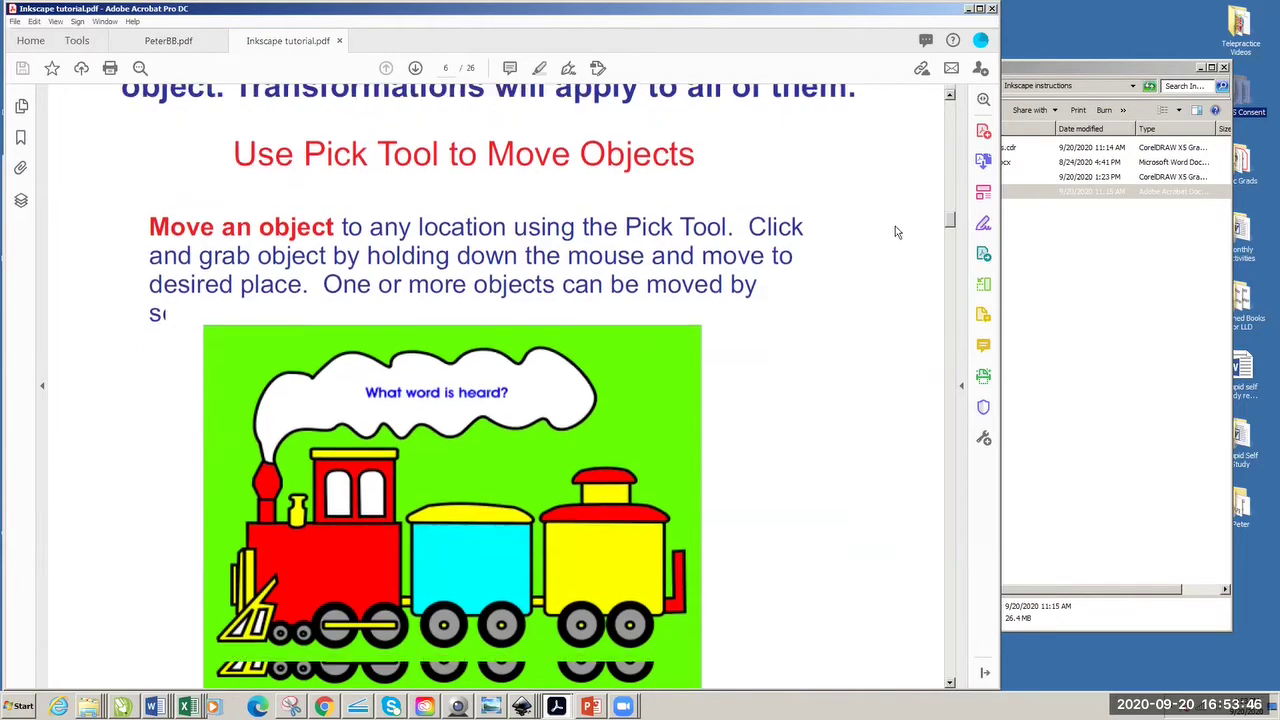
pyautogui.scroll(-2, 893, 238)
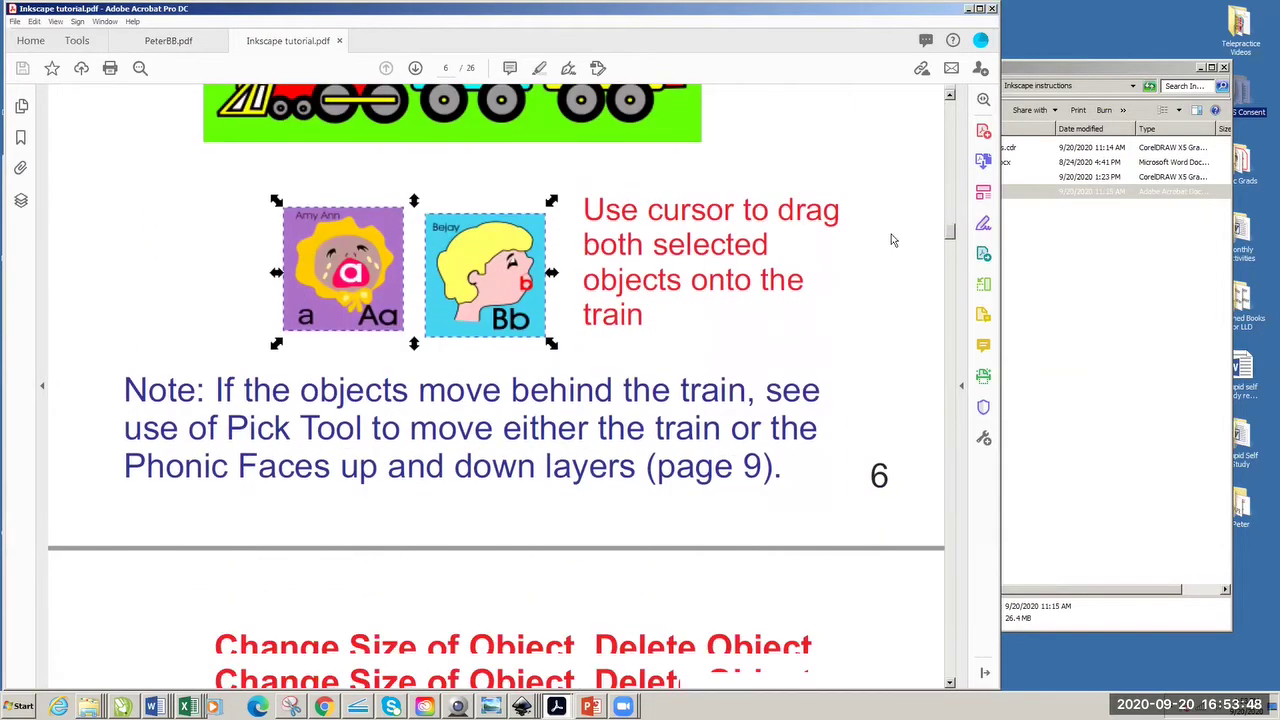
pyautogui.scroll(-7, 893, 240)
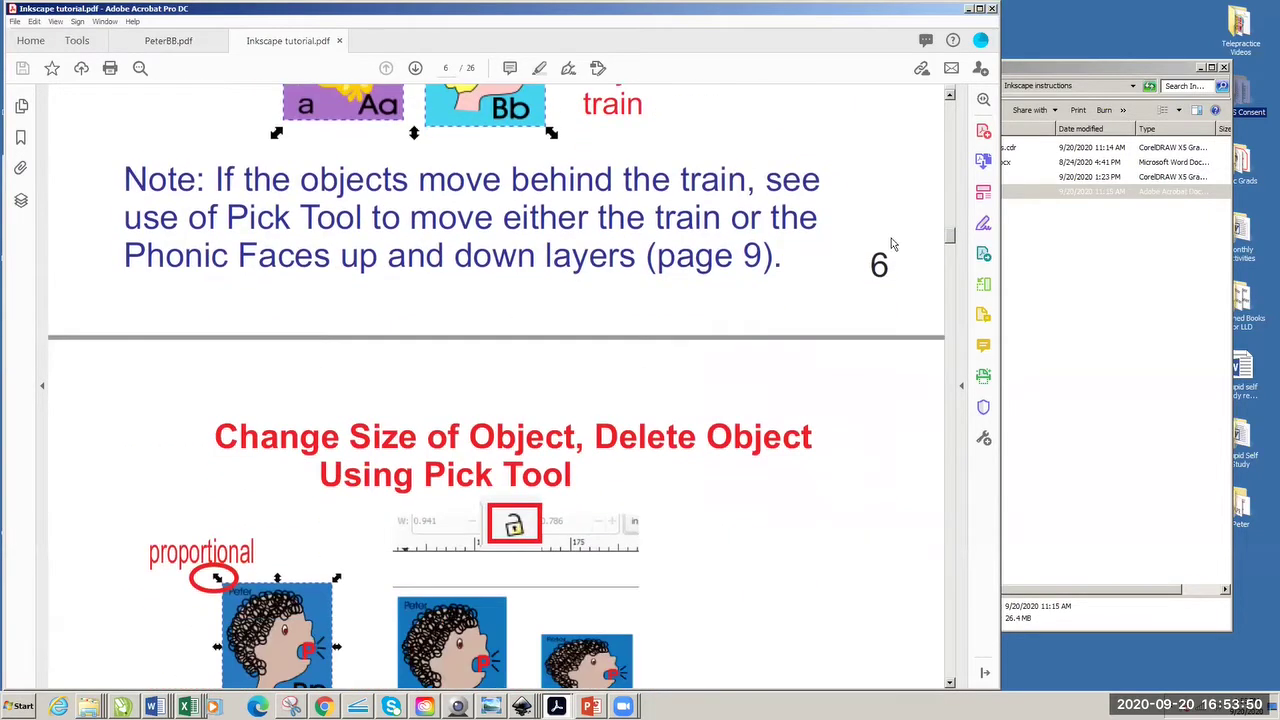
pyautogui.scroll(-12, 891, 240)
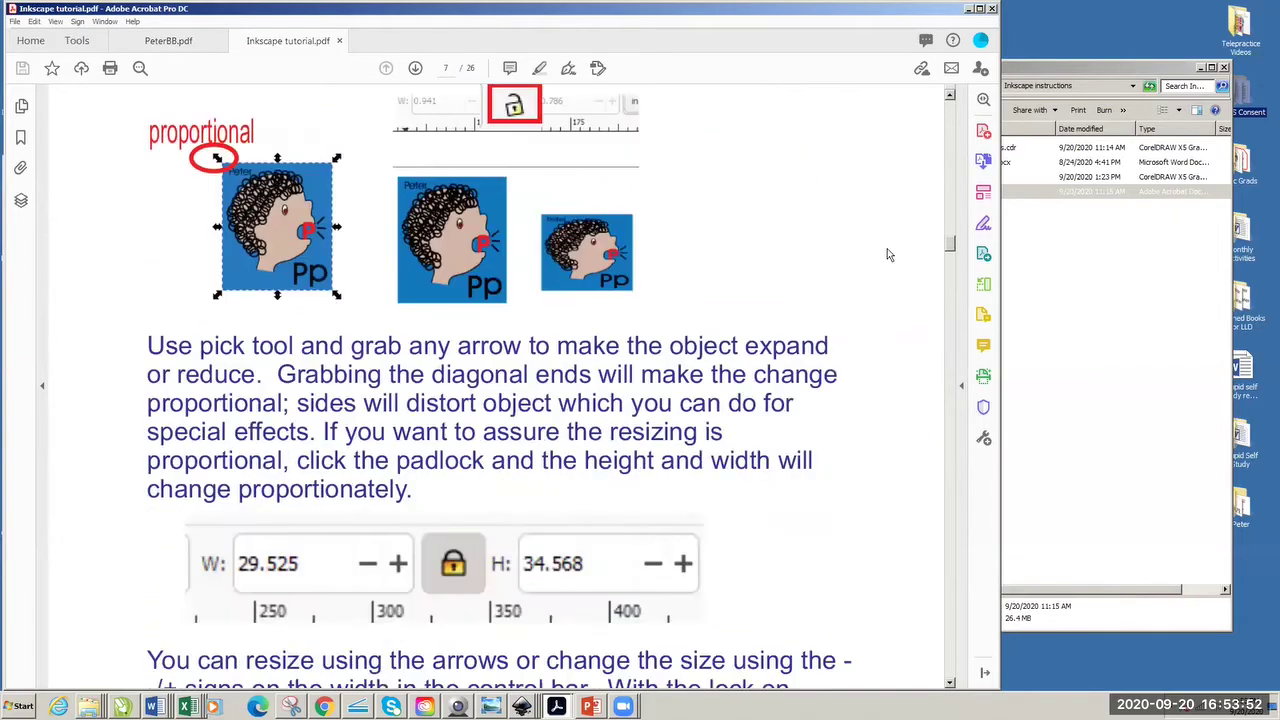
pyautogui.scroll(-20, 881, 263)
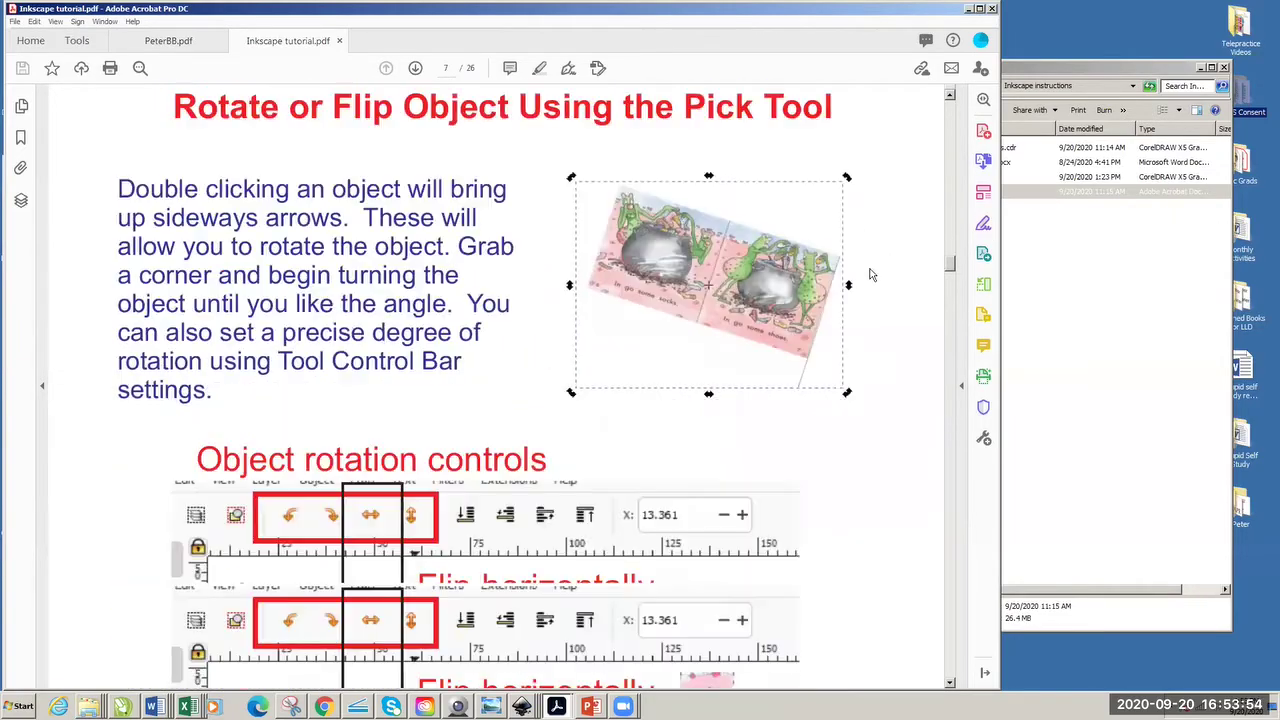
pyautogui.scroll(-17, 870, 279)
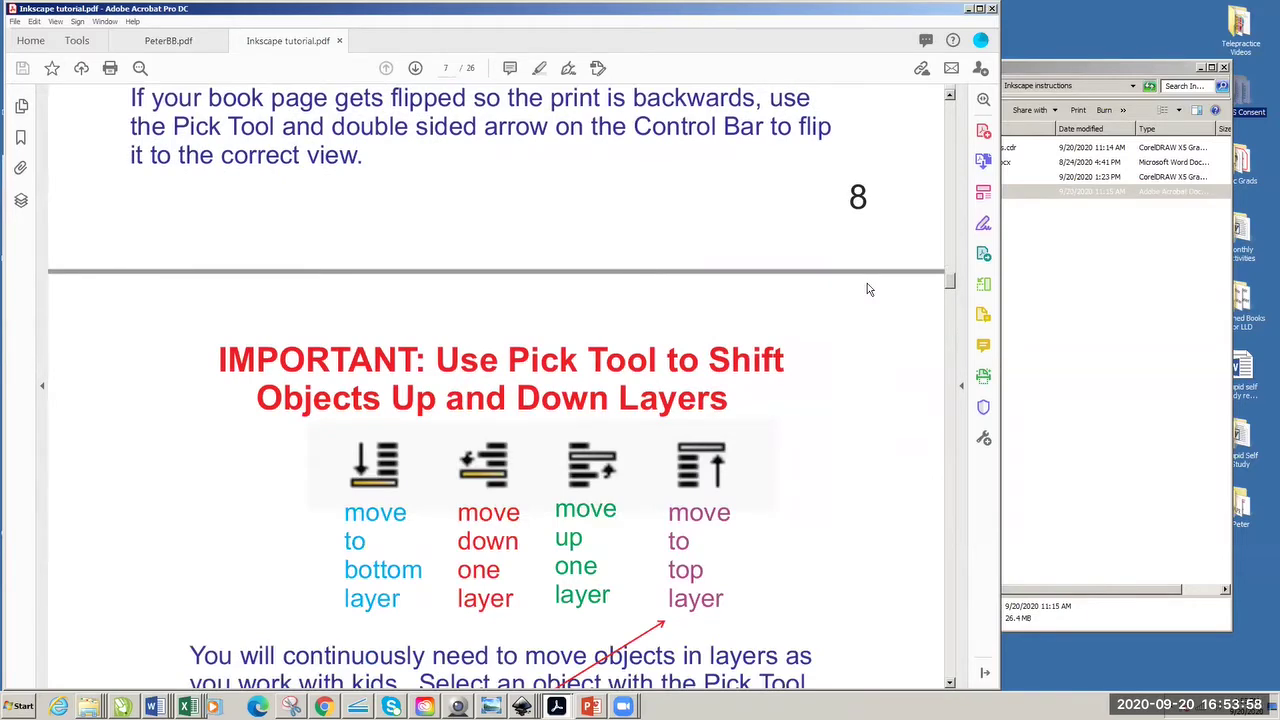
pyautogui.scroll(-9, 867, 289)
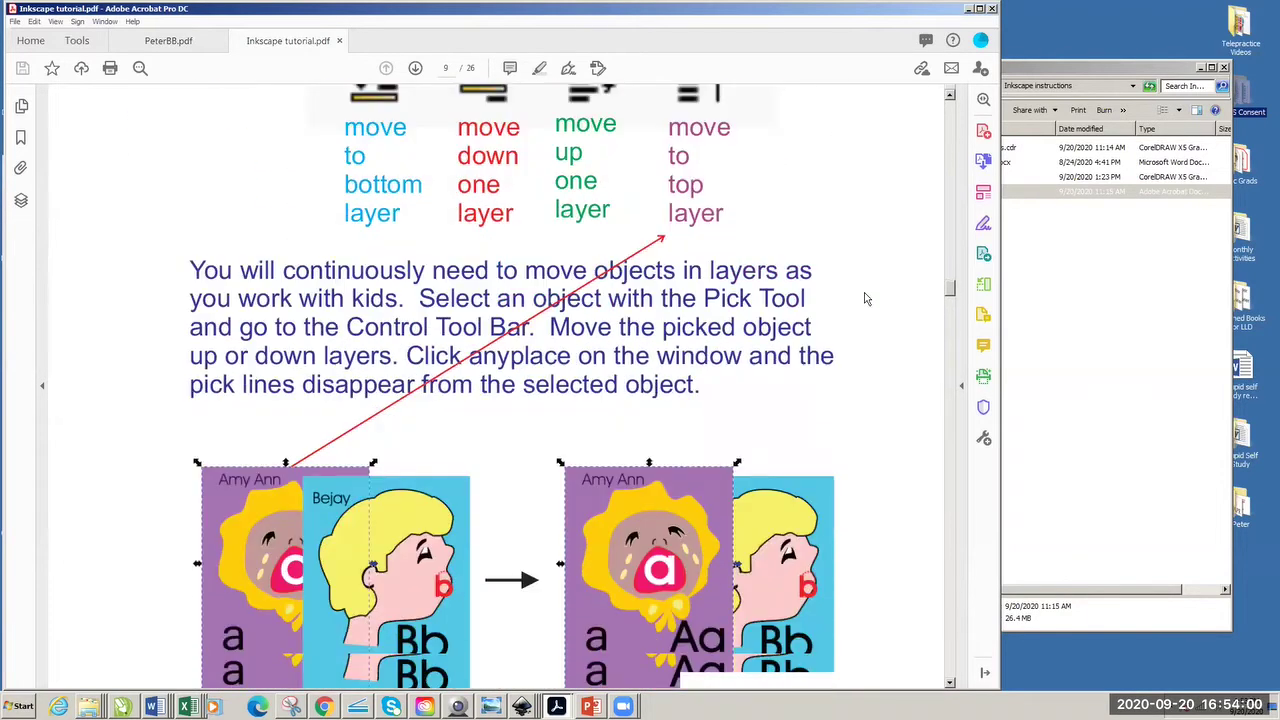
pyautogui.scroll(-14, 866, 298)
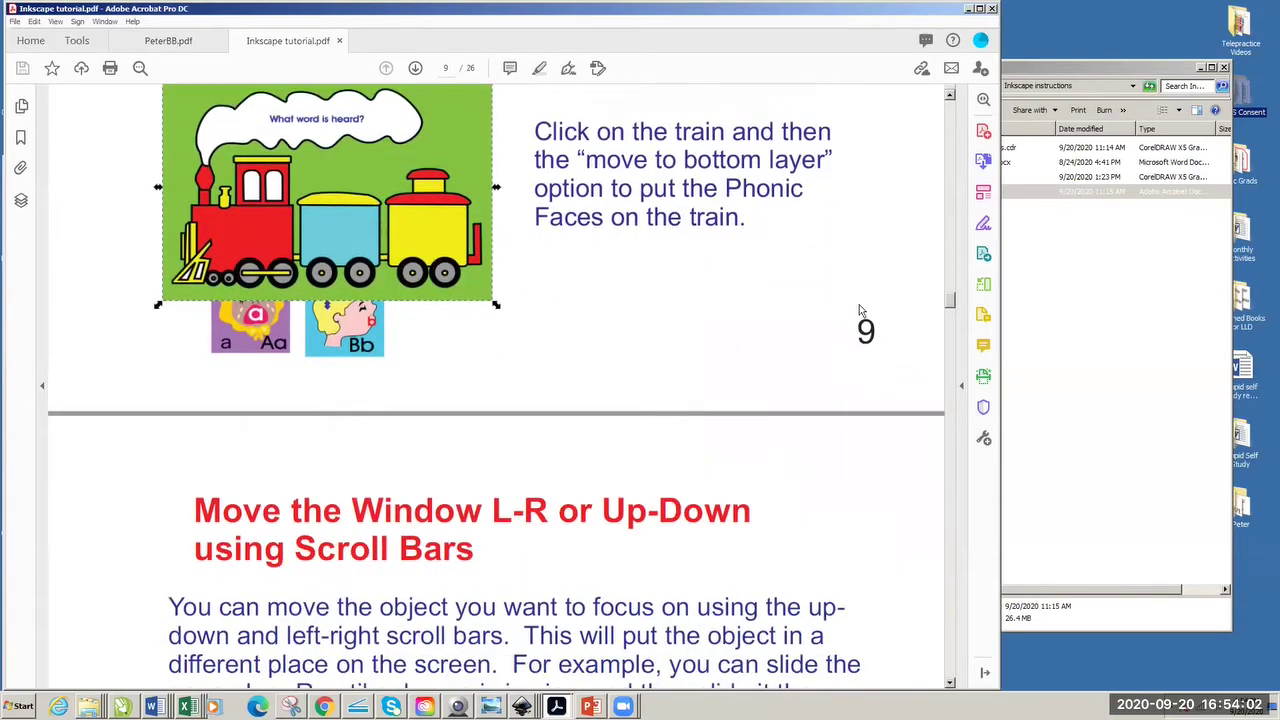
pyautogui.scroll(-5, 859, 305)
pyautogui.scroll(10, 859, 305)
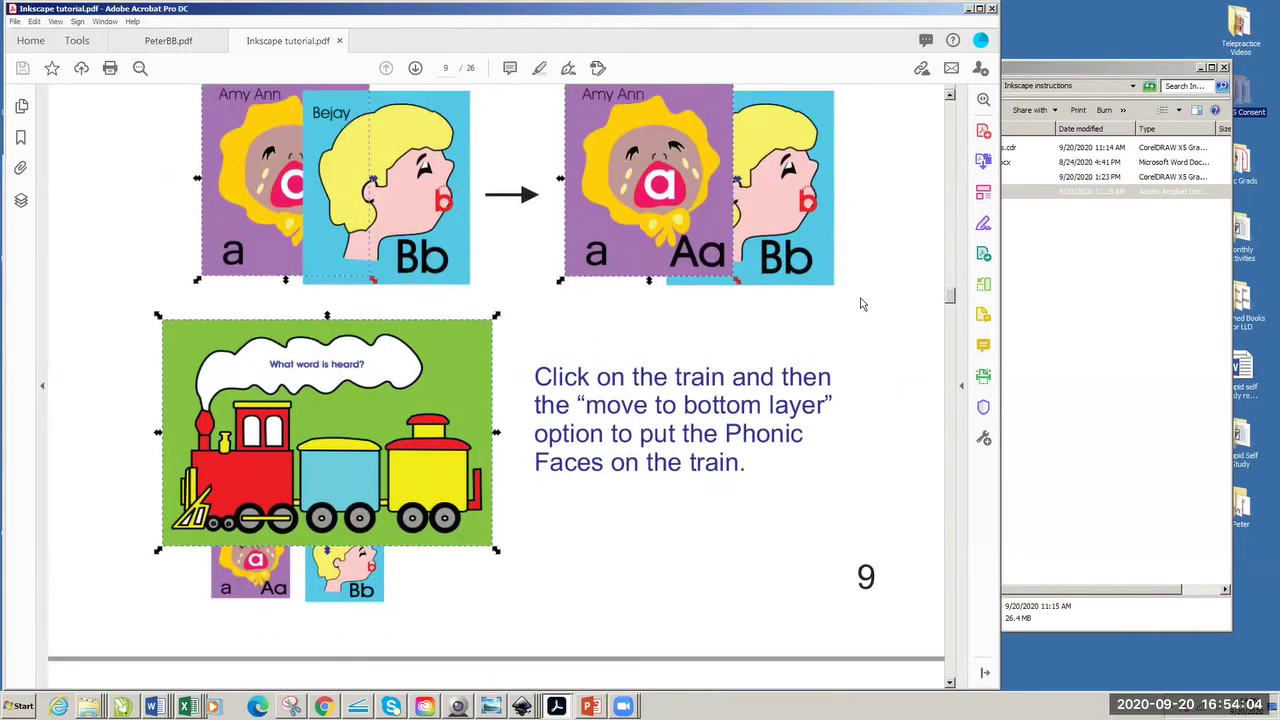
# - Page through the rest of the tutorial toward its final pages
pyautogui.scroll(-5, 860, 303)
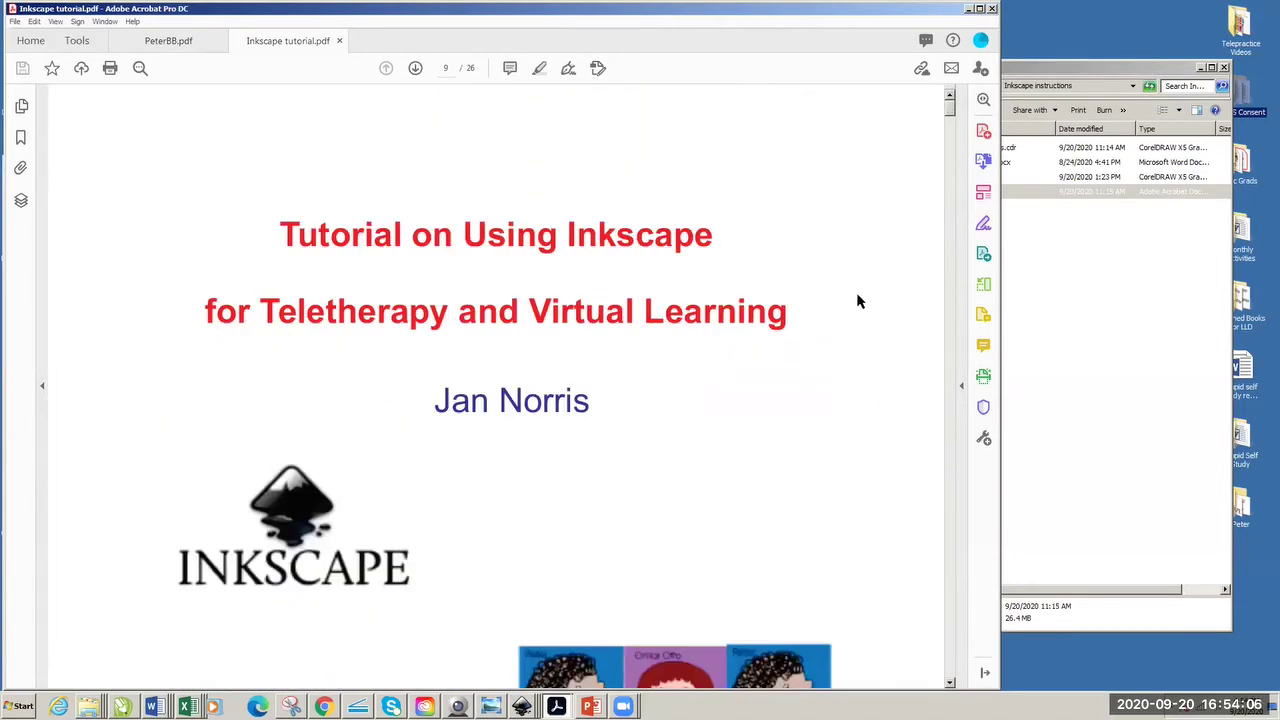
pyautogui.scroll(-12, 881, 325)
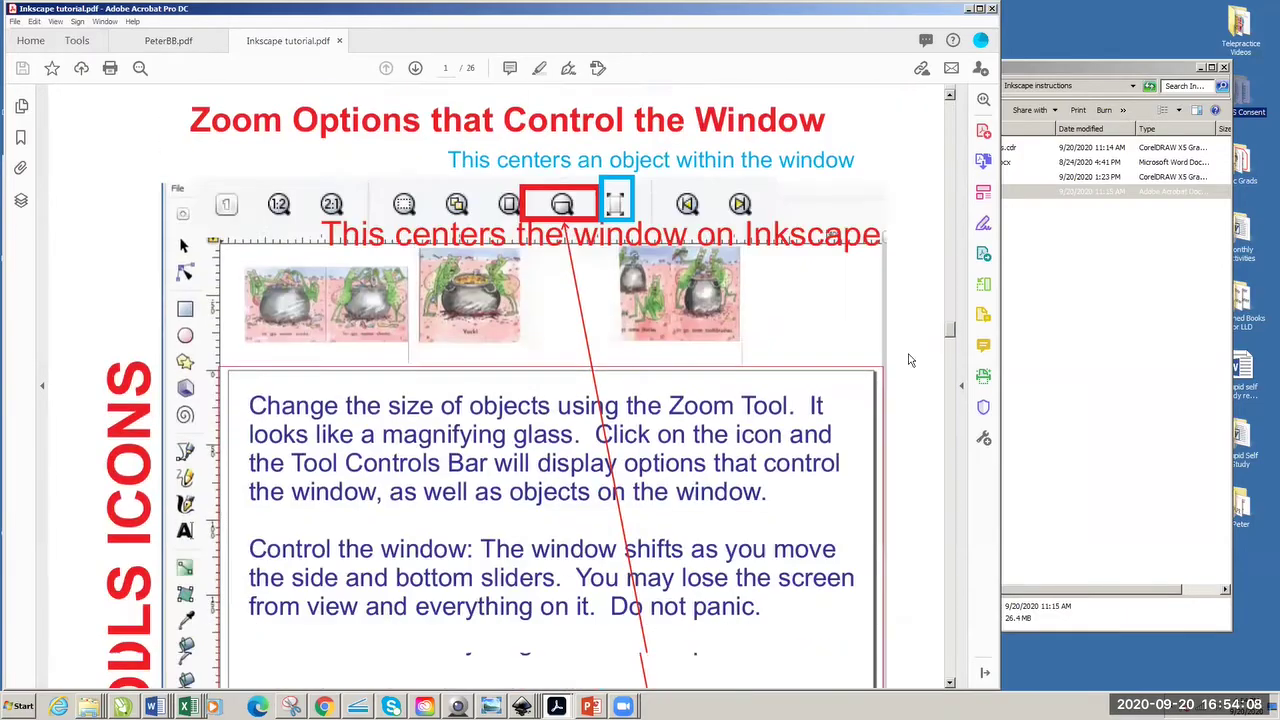
pyautogui.scroll(-12, 907, 366)
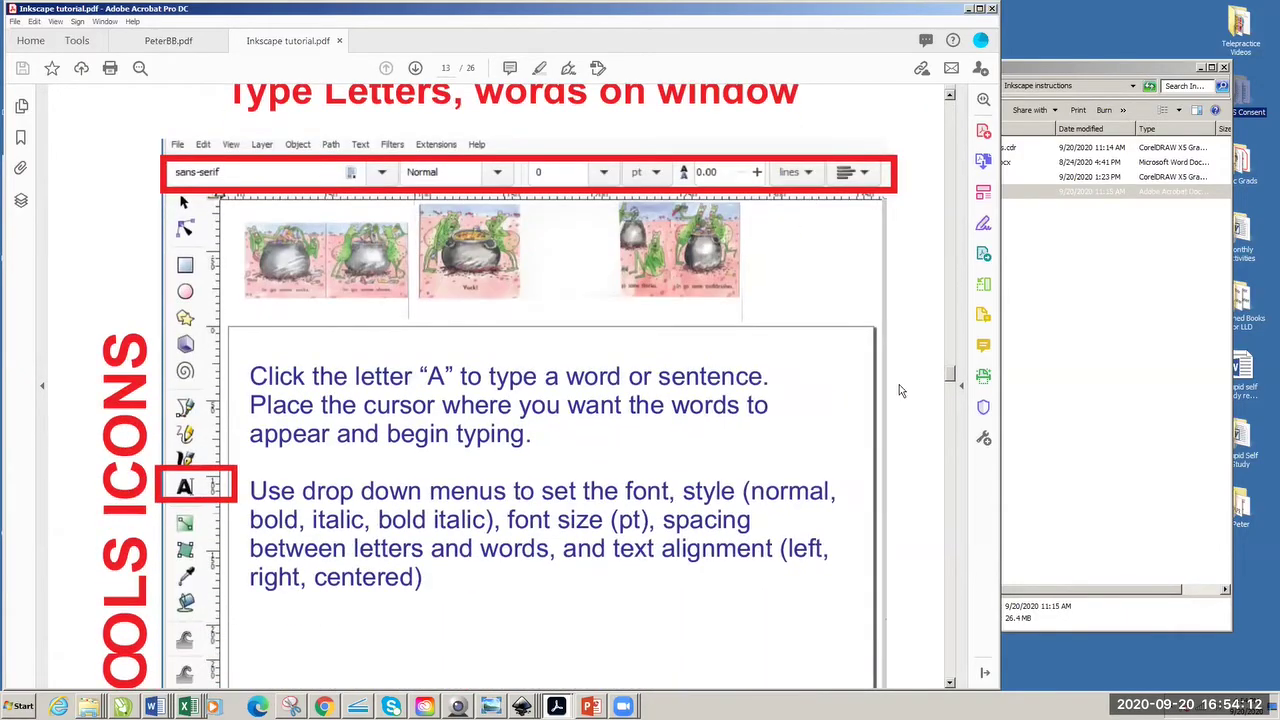
pyautogui.scroll(-5, 899, 390)
pyautogui.scroll(-10, 898, 395)
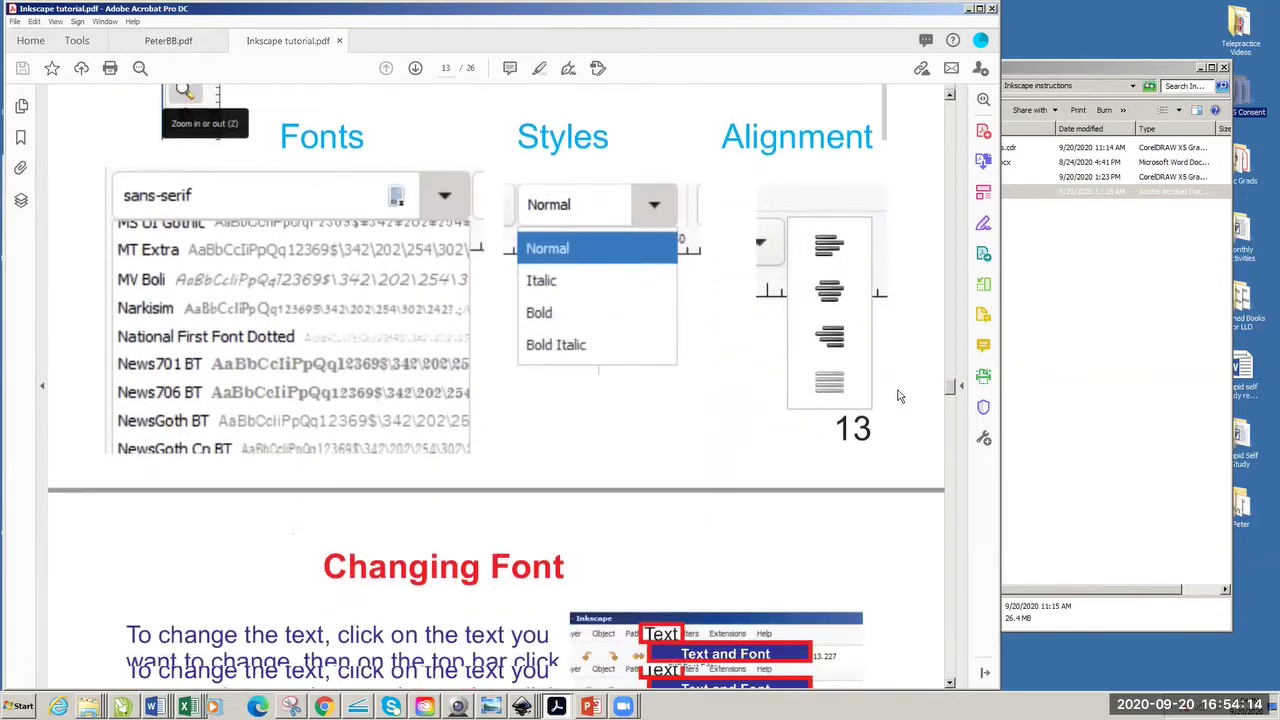
pyautogui.scroll(-7, 897, 403)
pyautogui.scroll(-10, 895, 406)
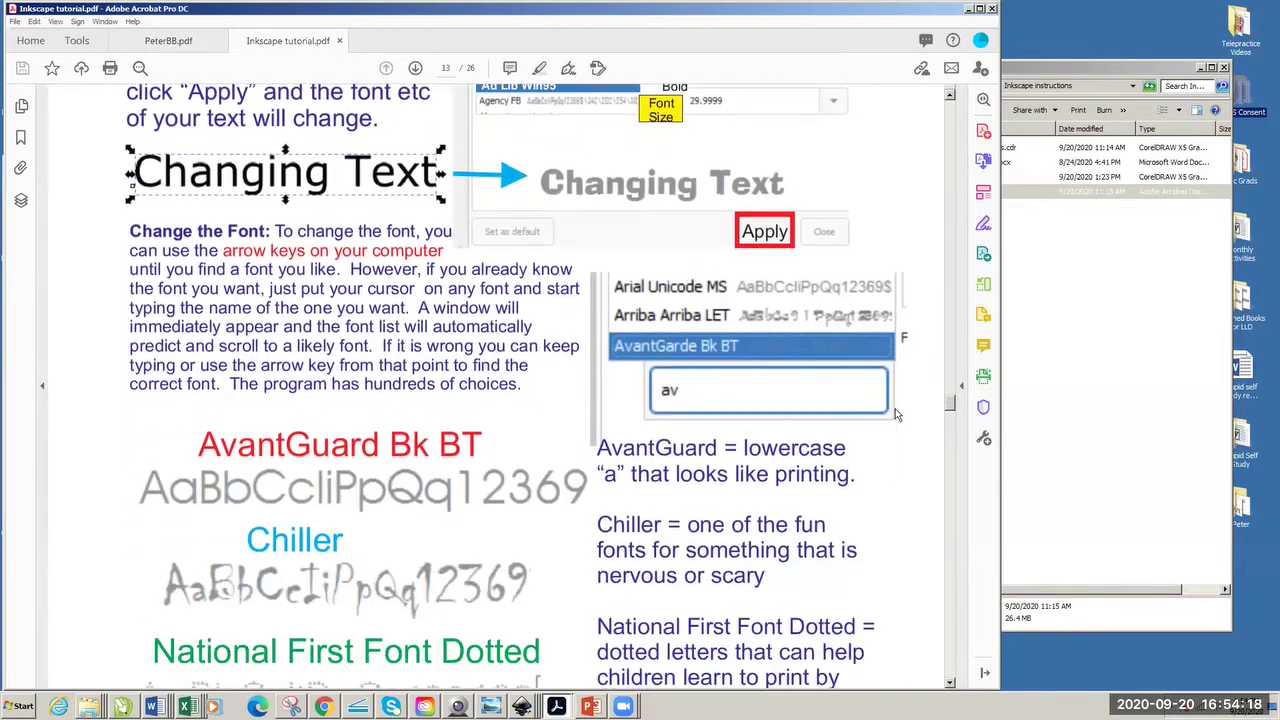
pyautogui.scroll(3, 891, 416)
pyautogui.scroll(-5, 891, 420)
pyautogui.scroll(-9, 891, 423)
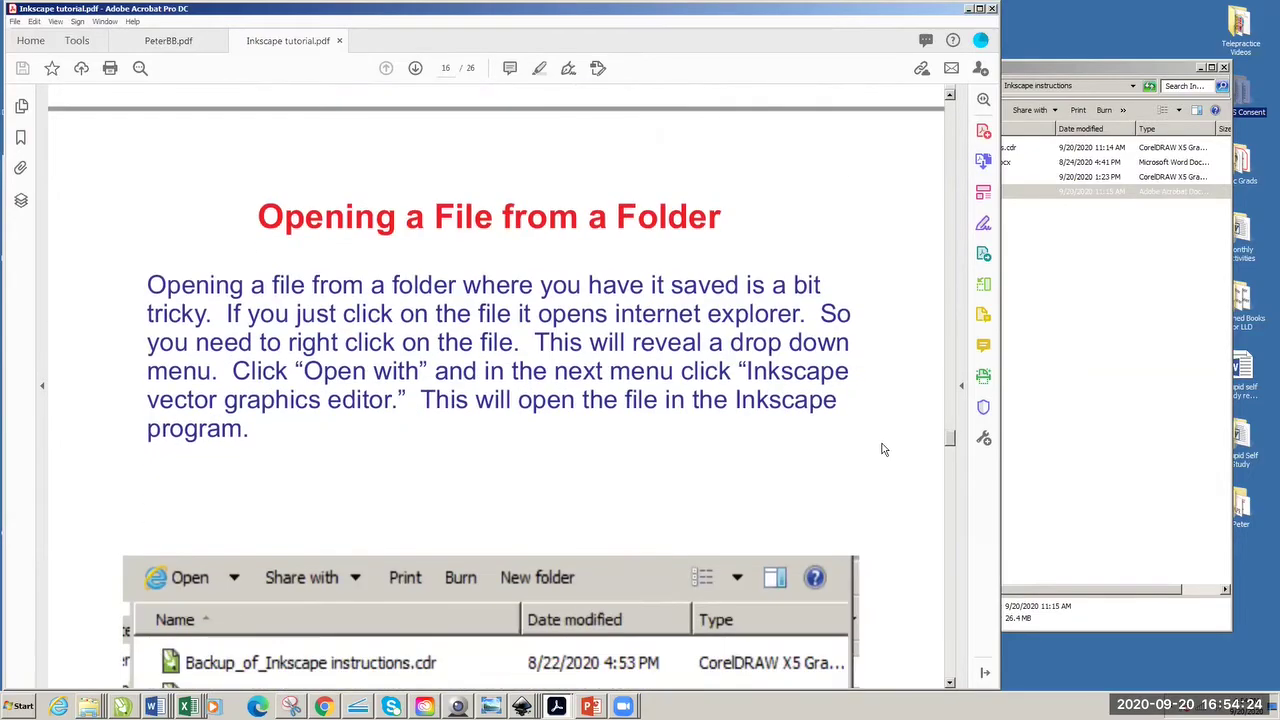
pyautogui.scroll(-10, 883, 443)
pyautogui.scroll(-8, 879, 469)
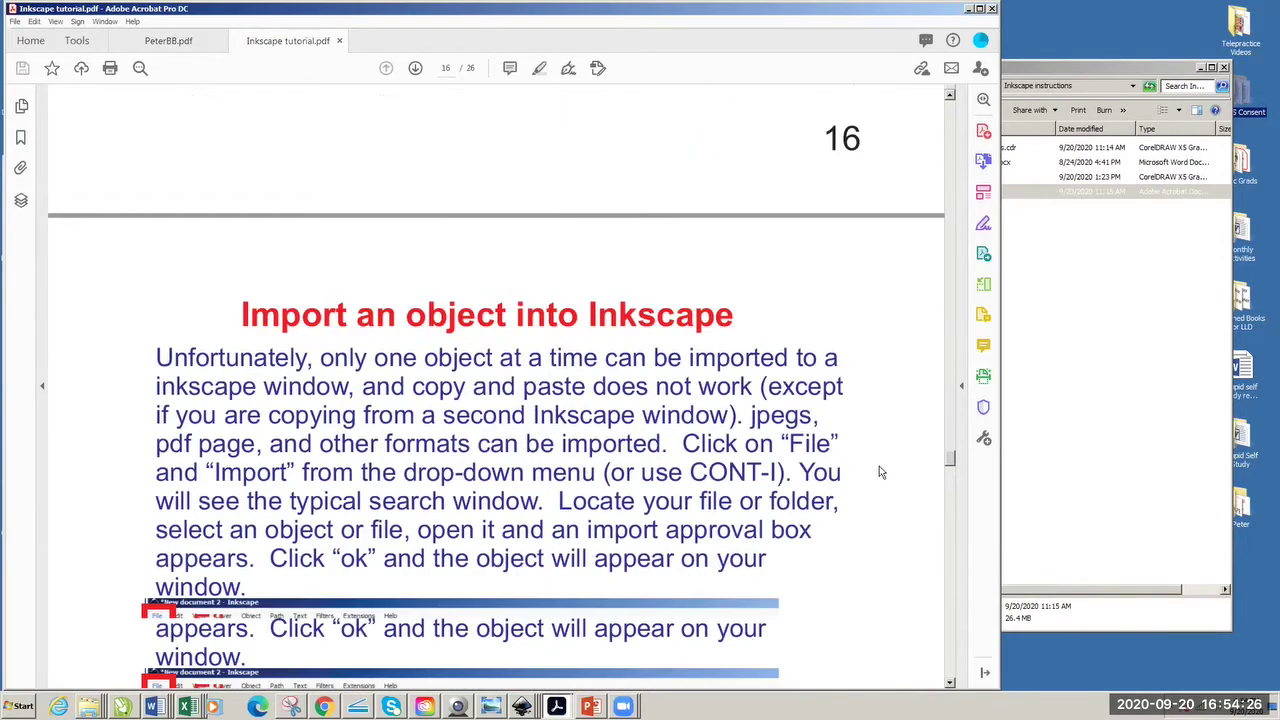
pyautogui.scroll(-10, 875, 480)
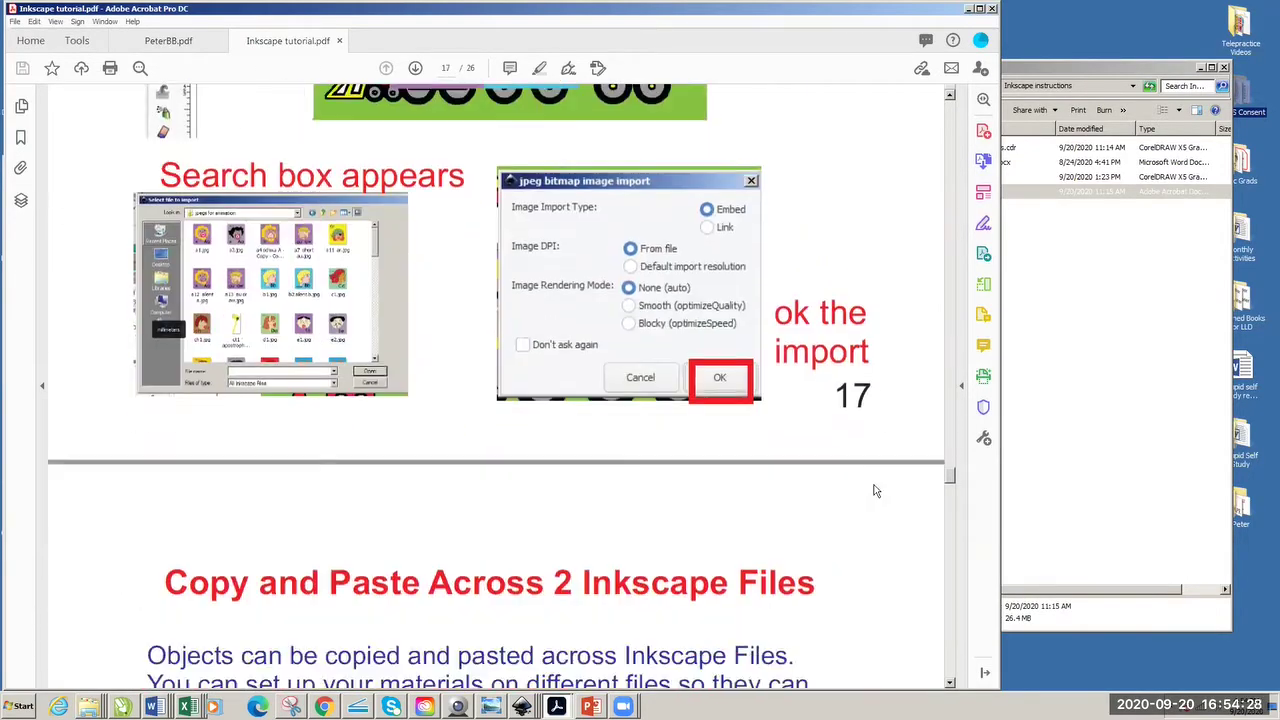
pyautogui.scroll(-10, 875, 495)
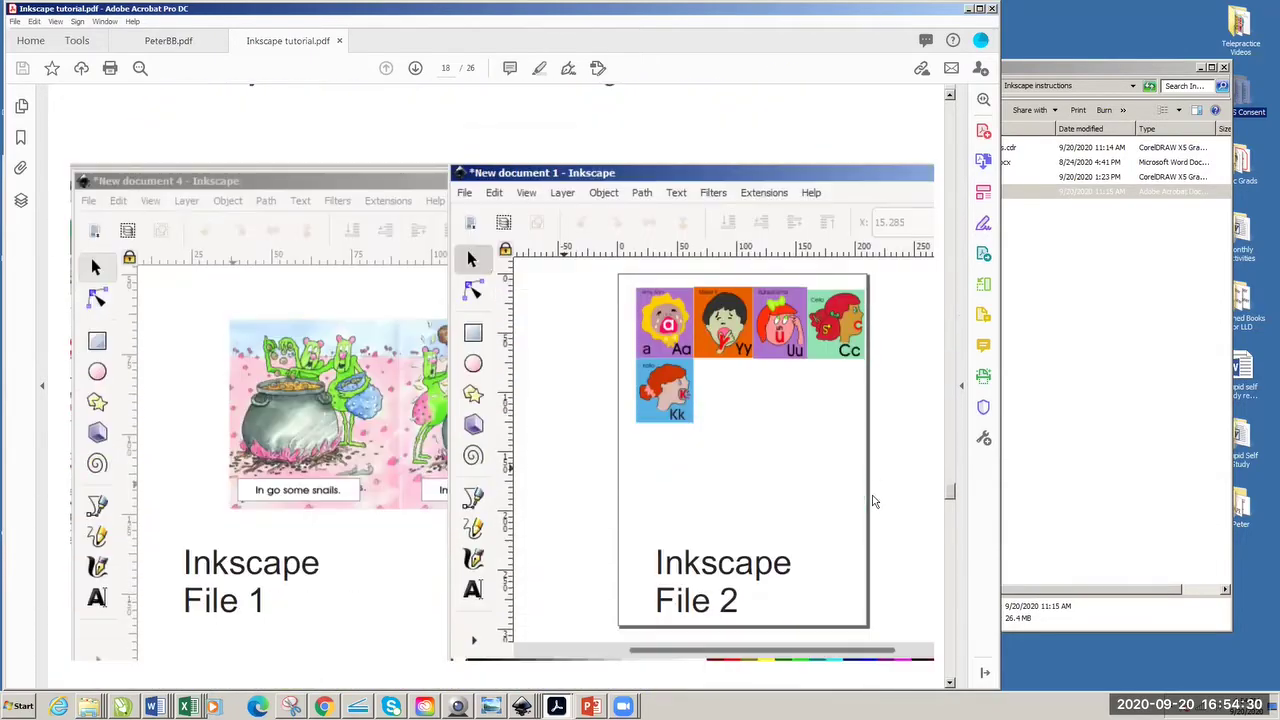
pyautogui.scroll(-10, 872, 501)
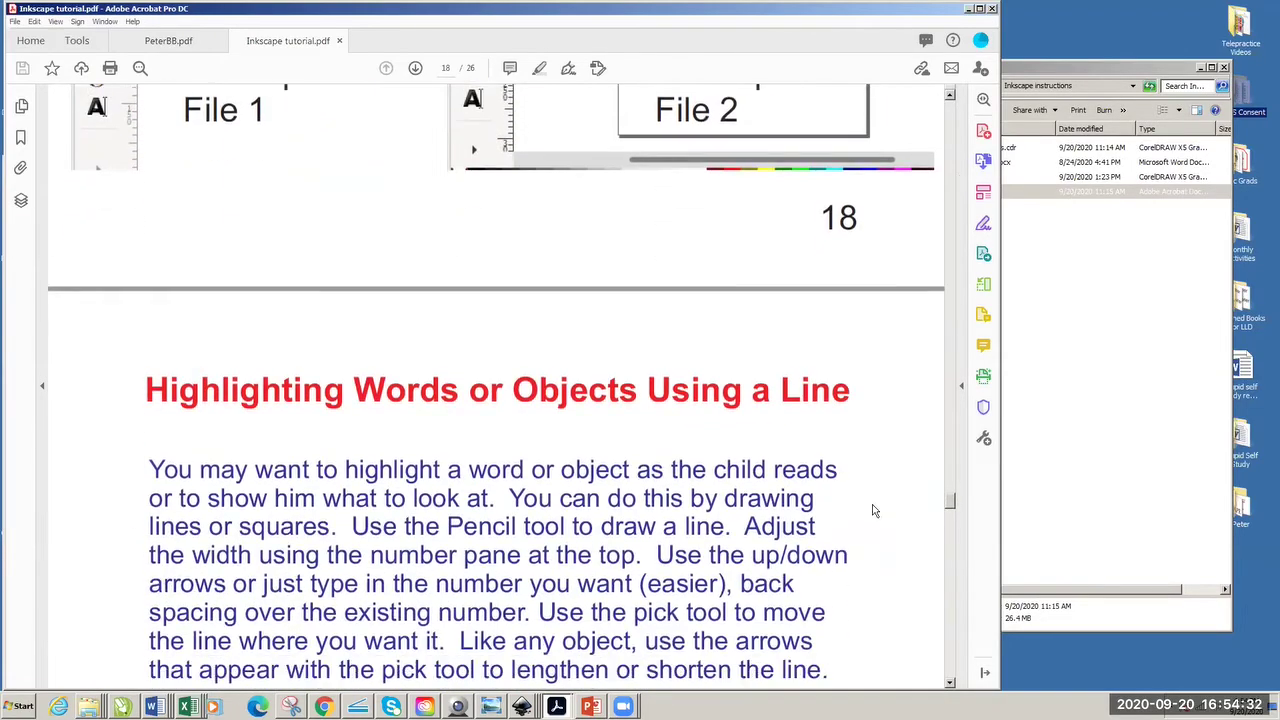
pyautogui.scroll(-5, 871, 510)
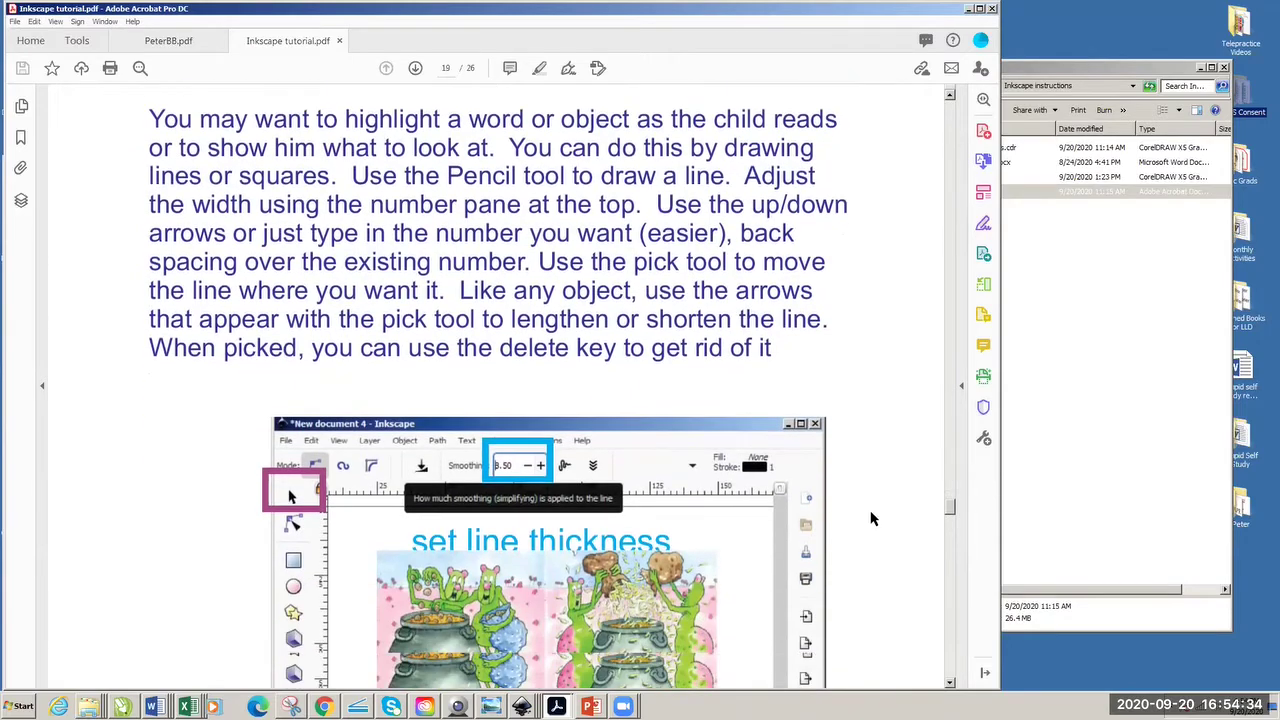
pyautogui.scroll(-10, 870, 527)
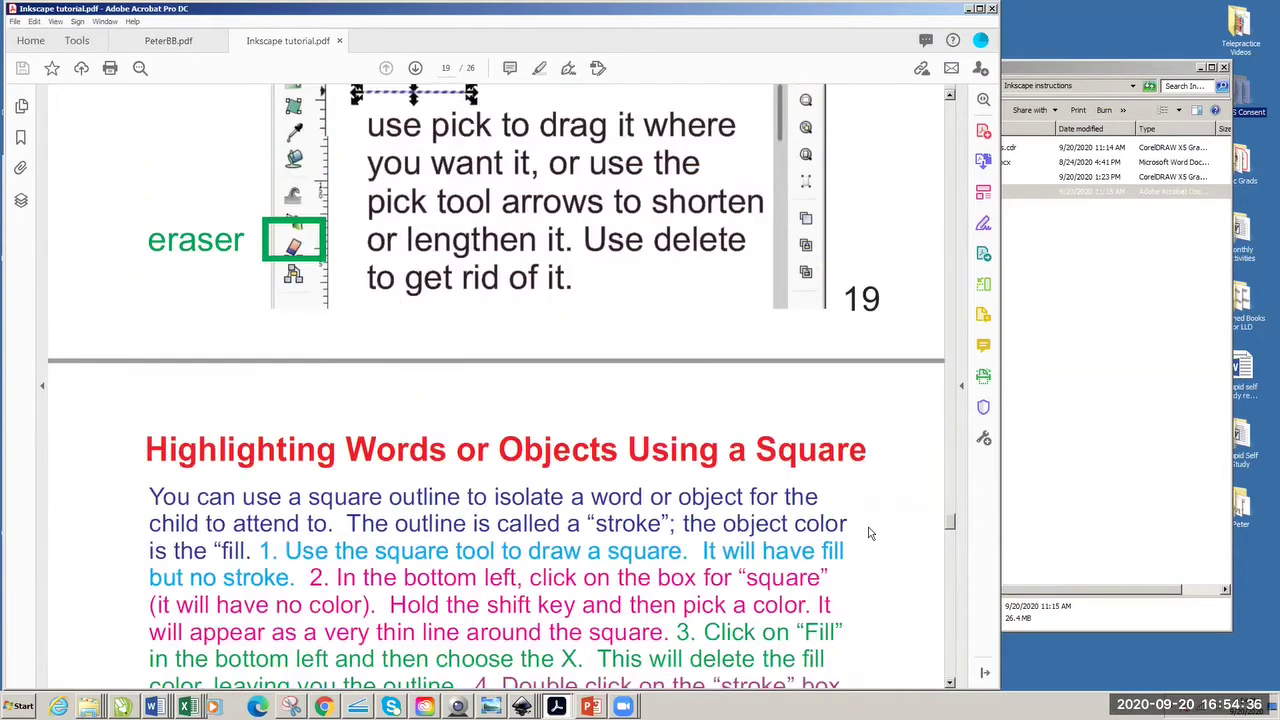
pyautogui.scroll(-10, 866, 542)
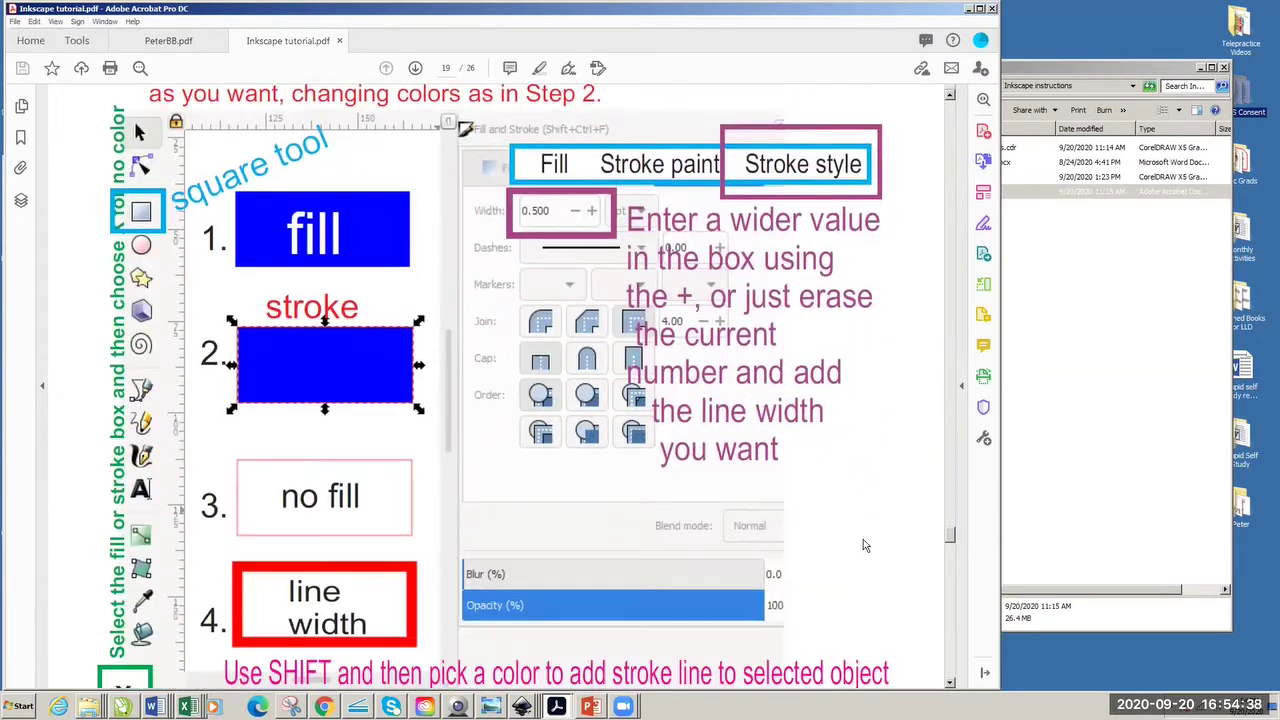
# - Return the tutorial to its page 1 title page and shrink the Acrobat window
pyautogui.press('Home')
pyautogui.scroll(-10, 866, 560)
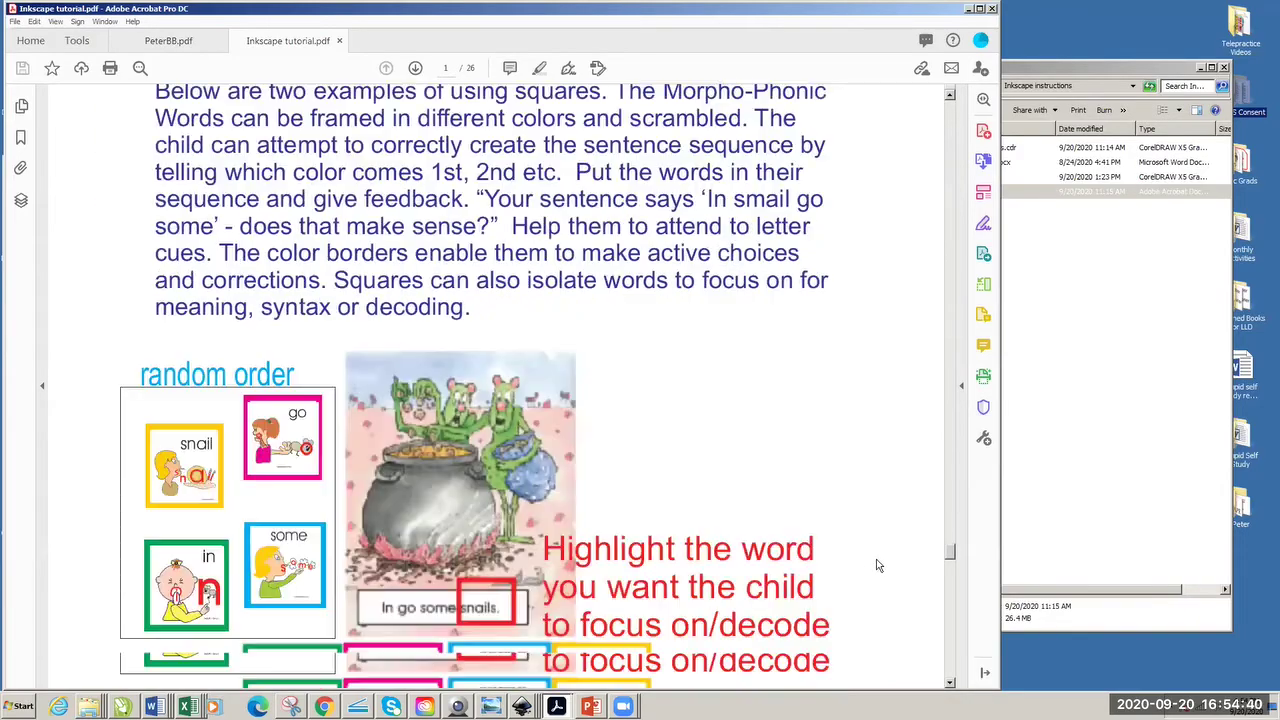
pyautogui.scroll(-10, 876, 576)
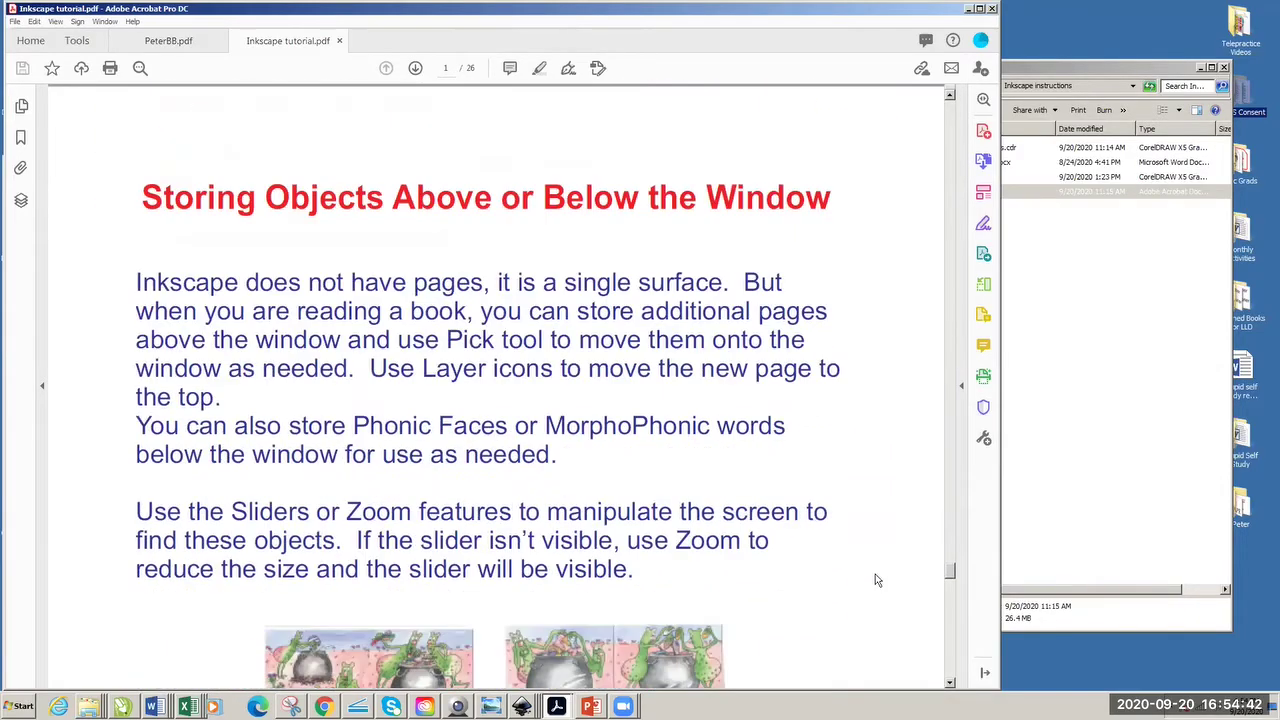
pyautogui.scroll(-10, 886, 596)
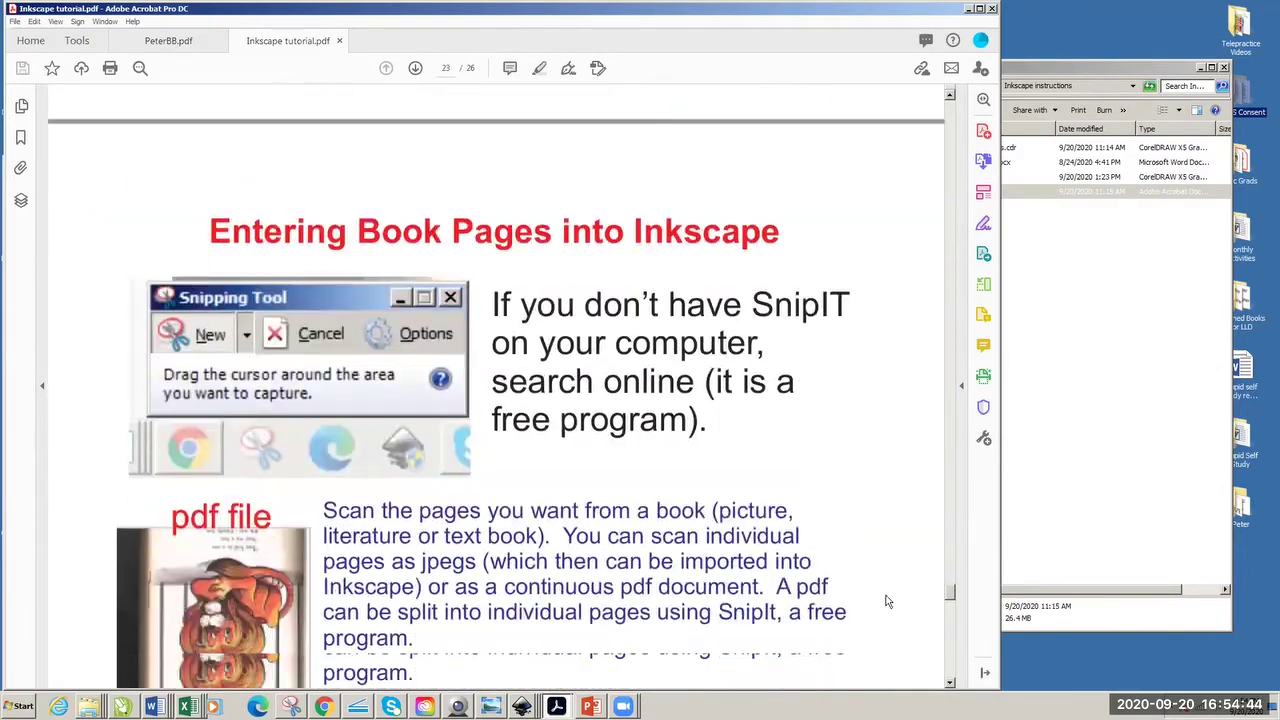
pyautogui.scroll(-6, 885, 607)
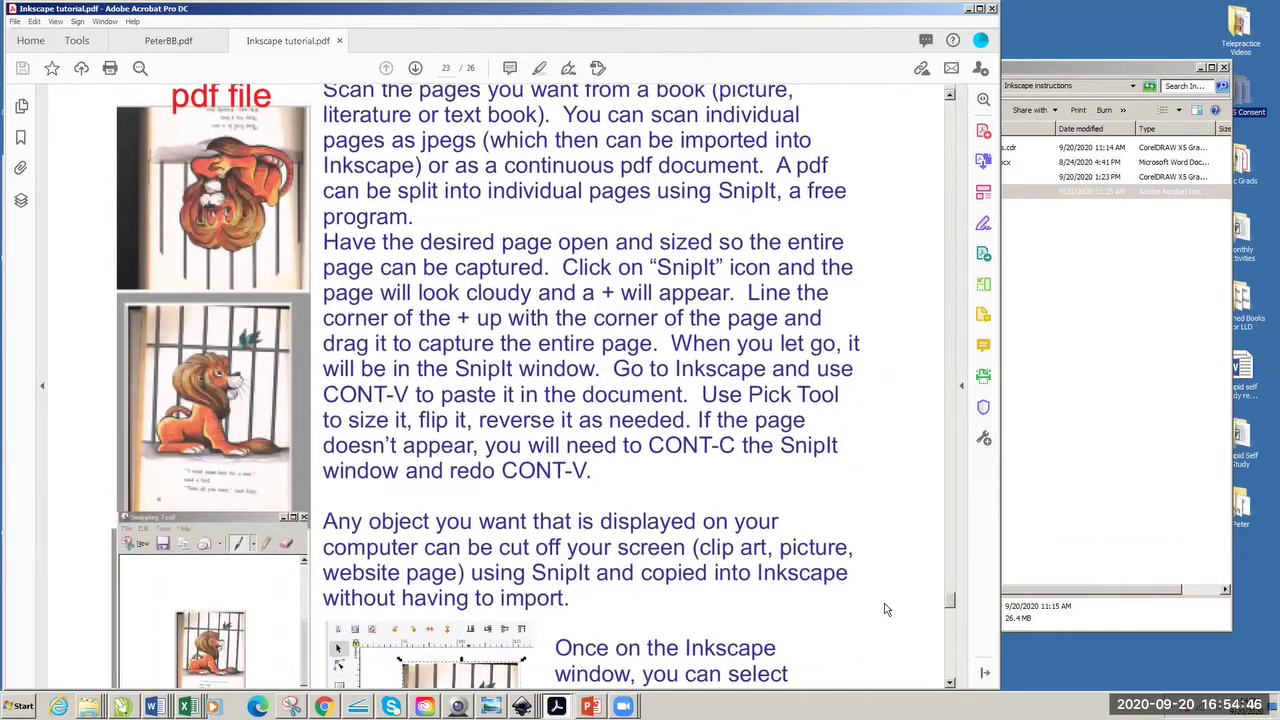
pyautogui.scroll(-8, 884, 617)
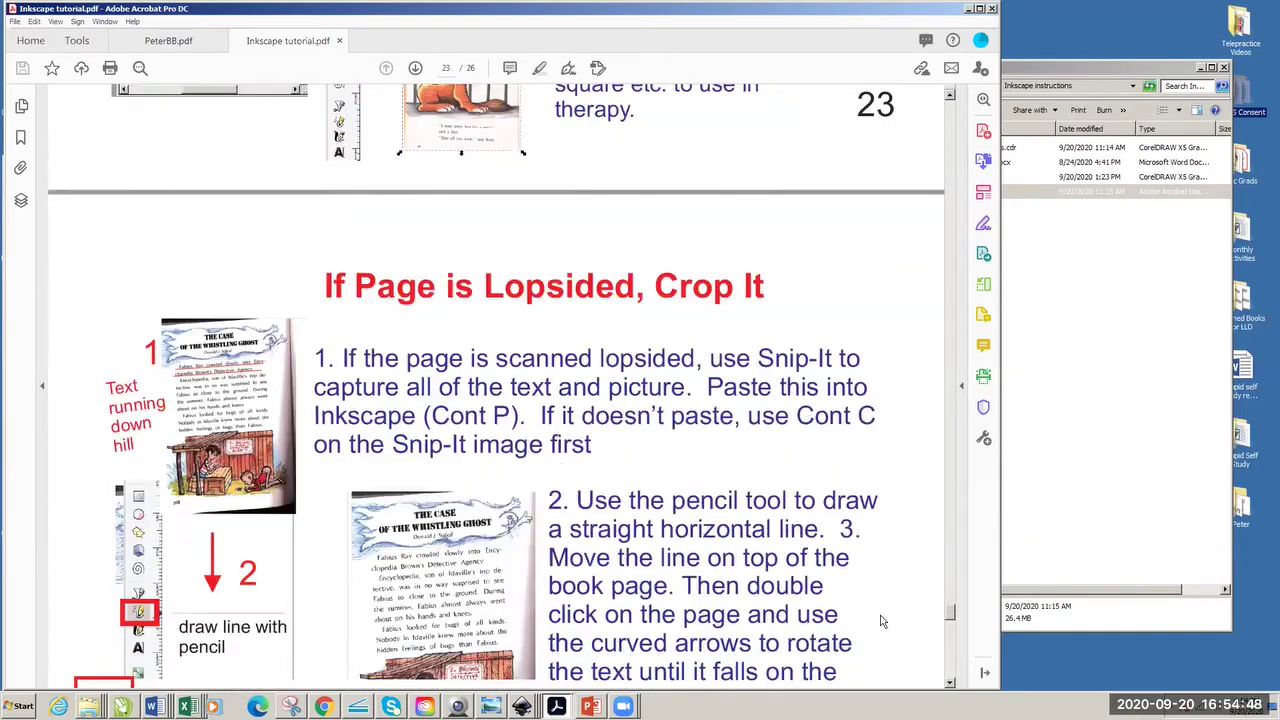
pyautogui.scroll(-6, 881, 623)
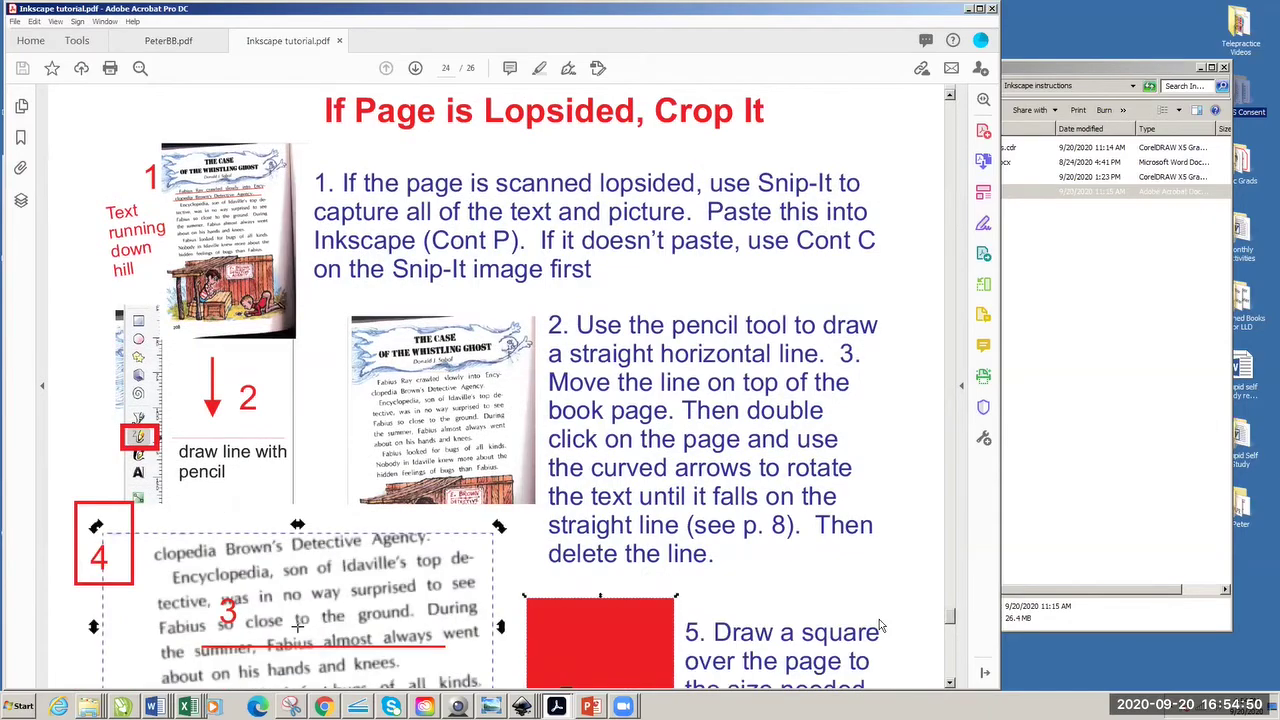
pyautogui.scroll(-10, 880, 635)
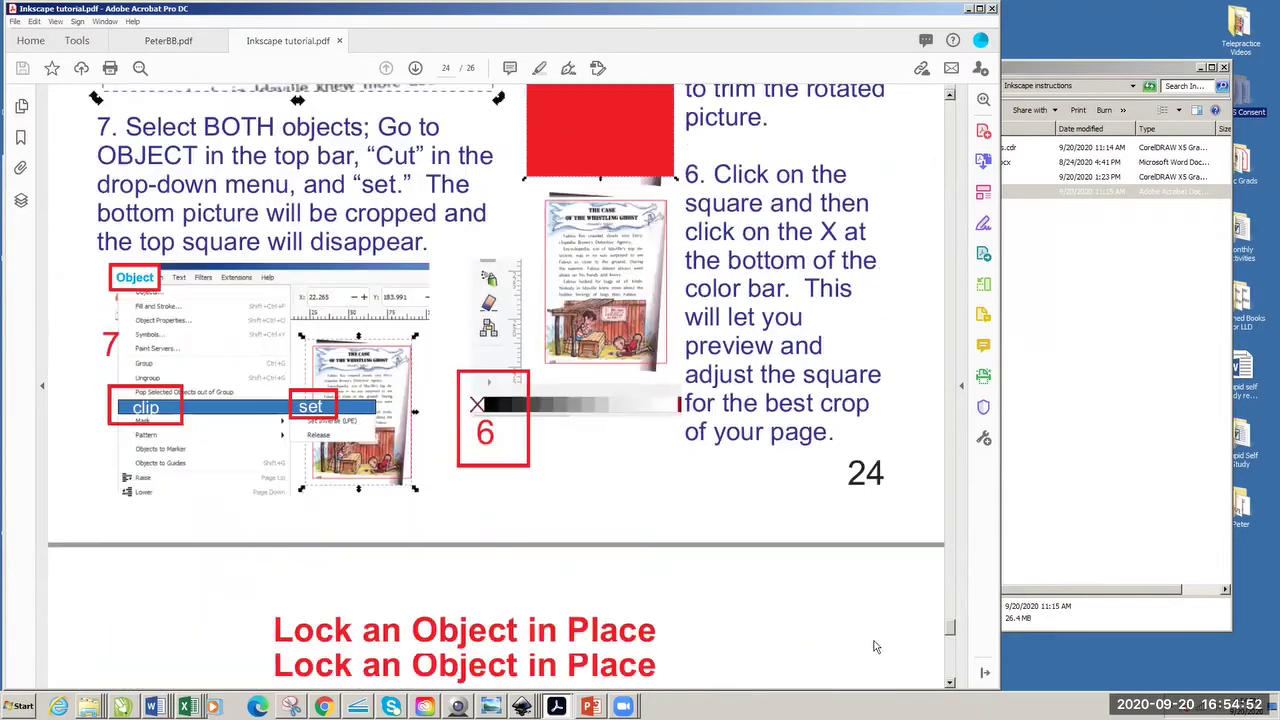
pyautogui.scroll(-12, 871, 650)
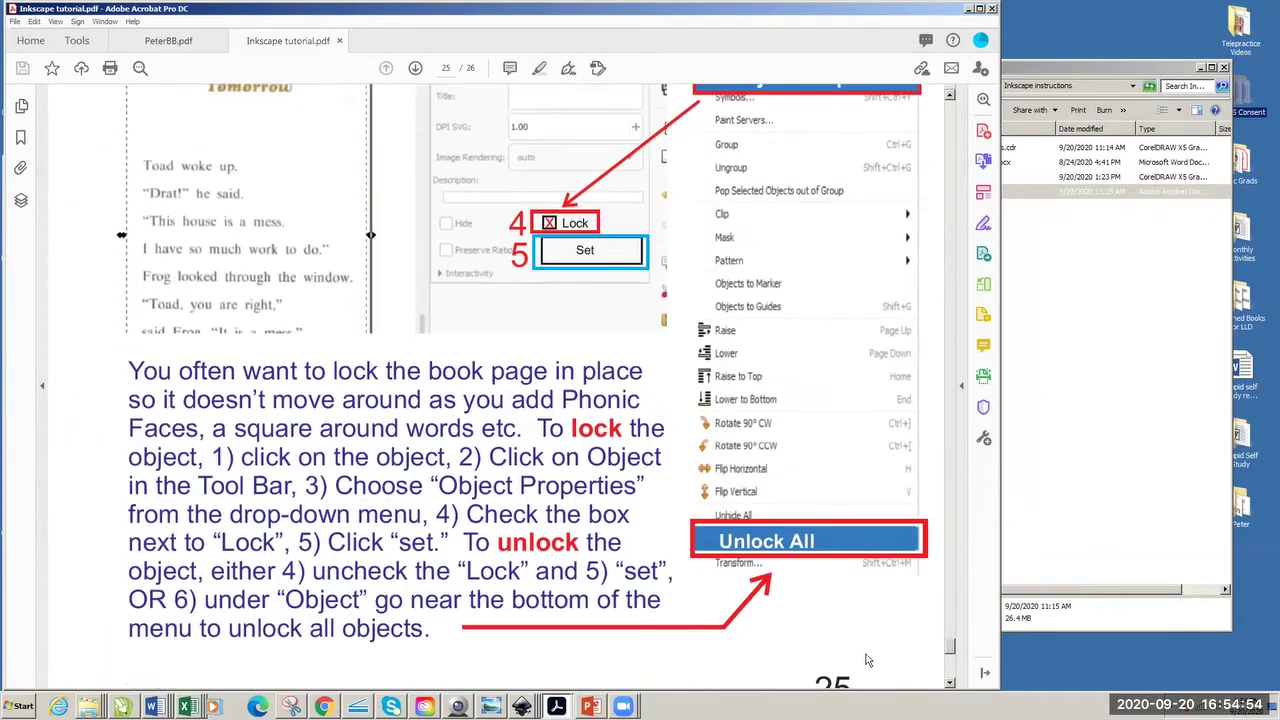
pyautogui.scroll(-10, 859, 658)
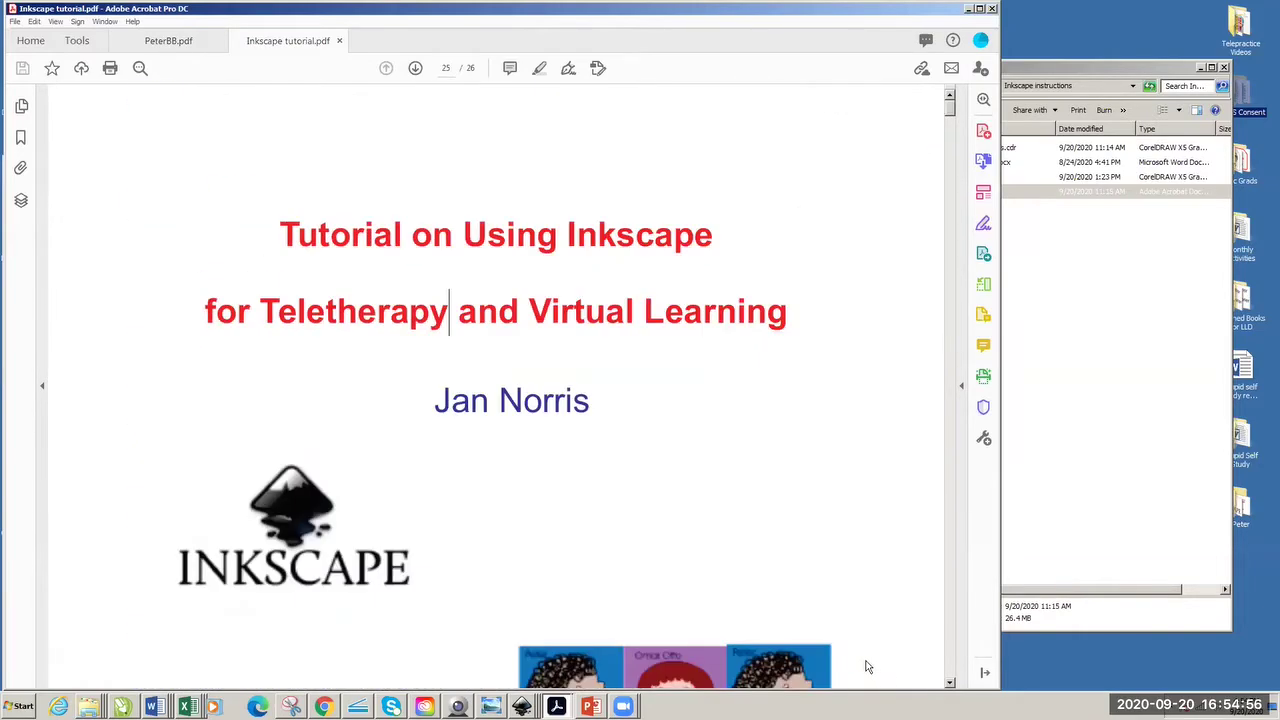
pyautogui.scroll(-1, 893, 677)
pyautogui.moveTo(950, 665); pyautogui.dragTo(950, 255)
pyautogui.moveTo(937, 122); pyautogui.dragTo(940, 110)
pyautogui.moveTo(352, 649)
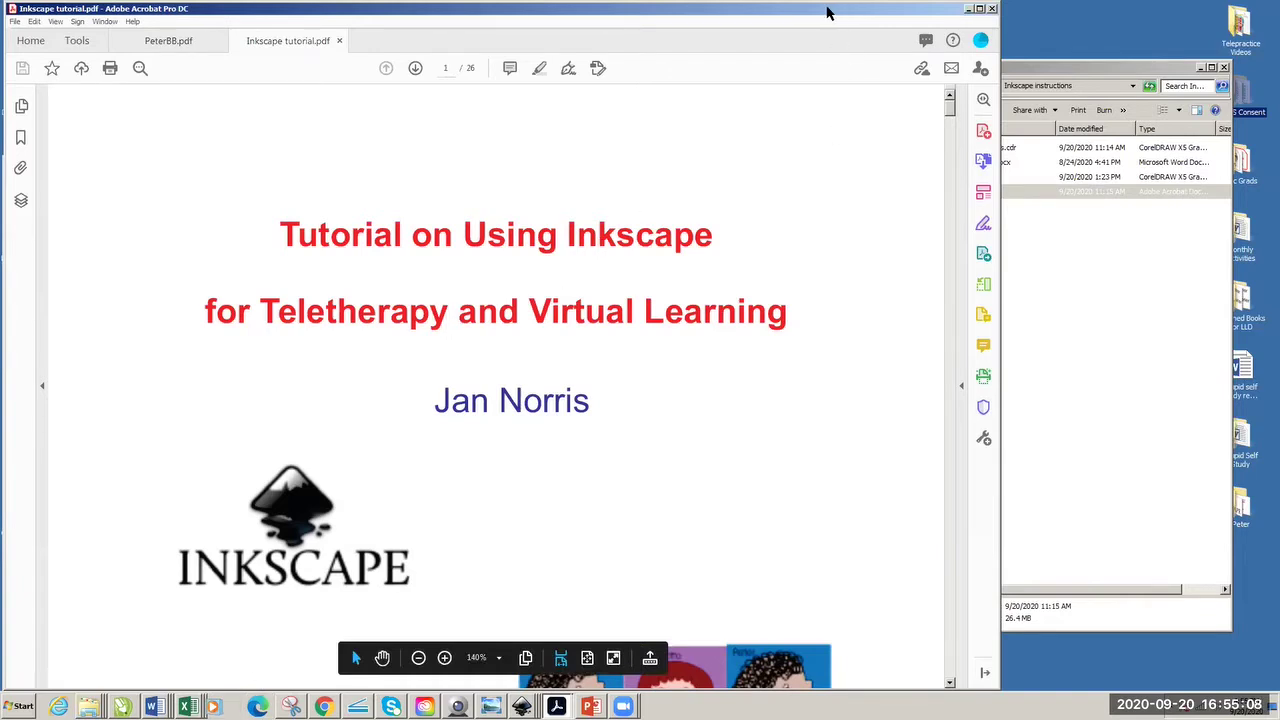
# - Restore and minimize the tutorial PDF, then stretch the Peter Pops Popcorn Inkscape window to full height
pyautogui.doubleClick(835, 15)
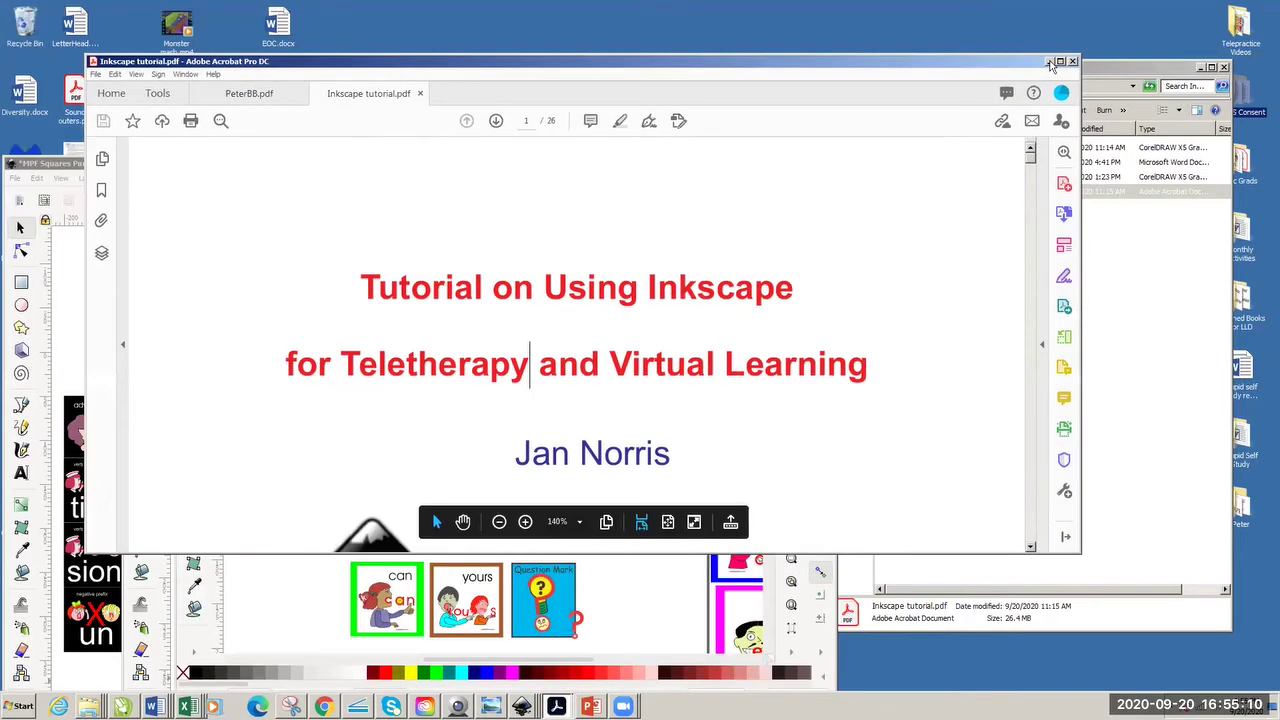
pyautogui.click(1048, 62)
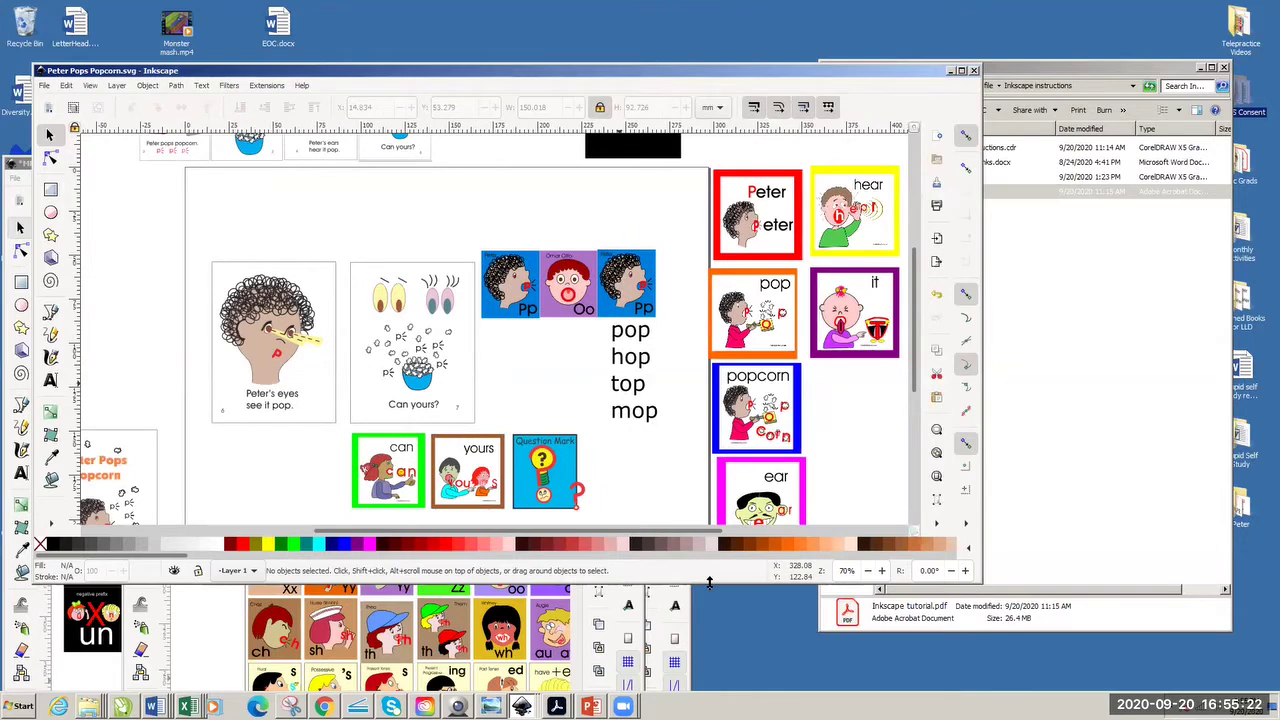
pyautogui.doubleClick(708, 582)
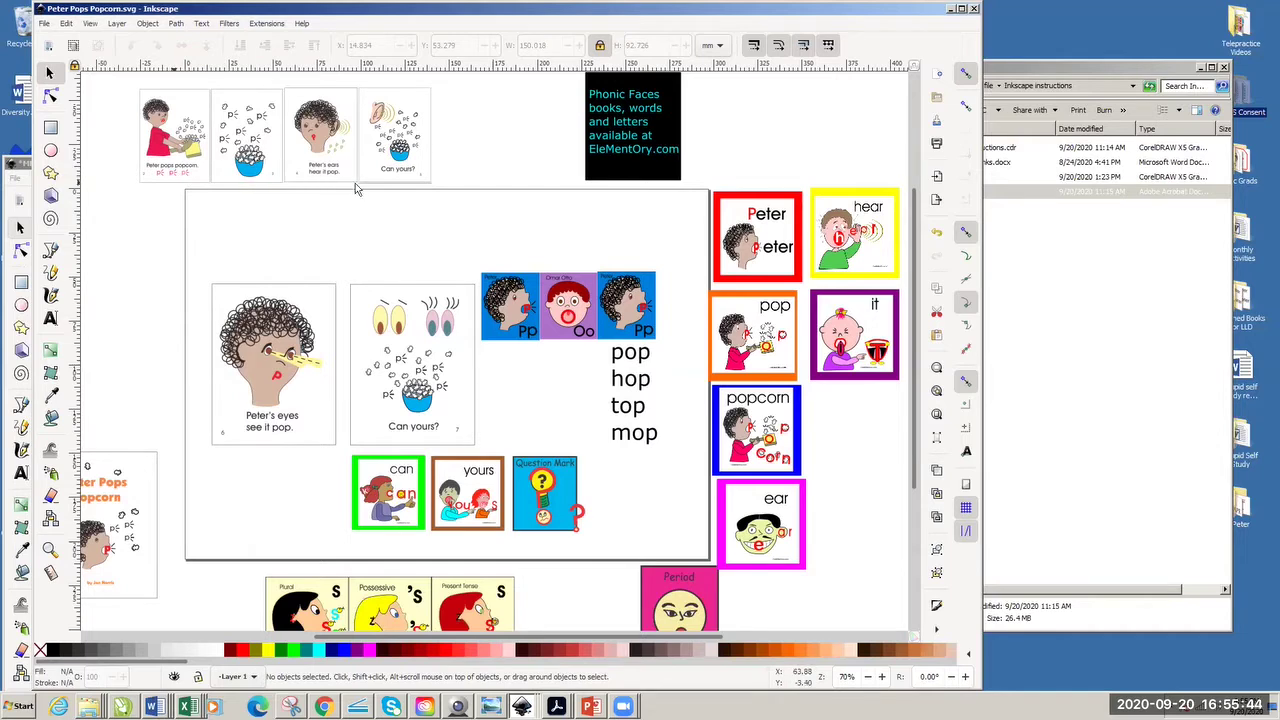
# - Move the Peter's eyes card above the page and bring the Can yours? card to the page's left
pyautogui.moveTo(312, 367); pyautogui.dragTo(481, 201)
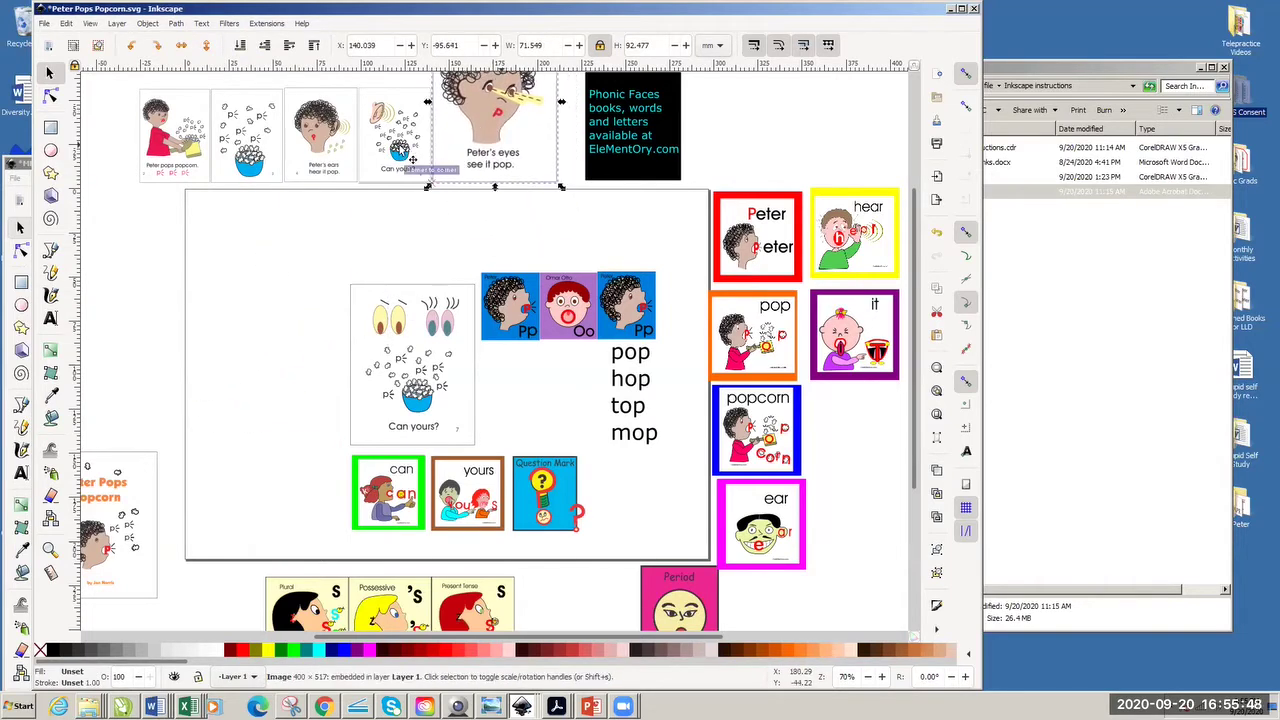
pyautogui.moveTo(403, 164); pyautogui.dragTo(270, 382)
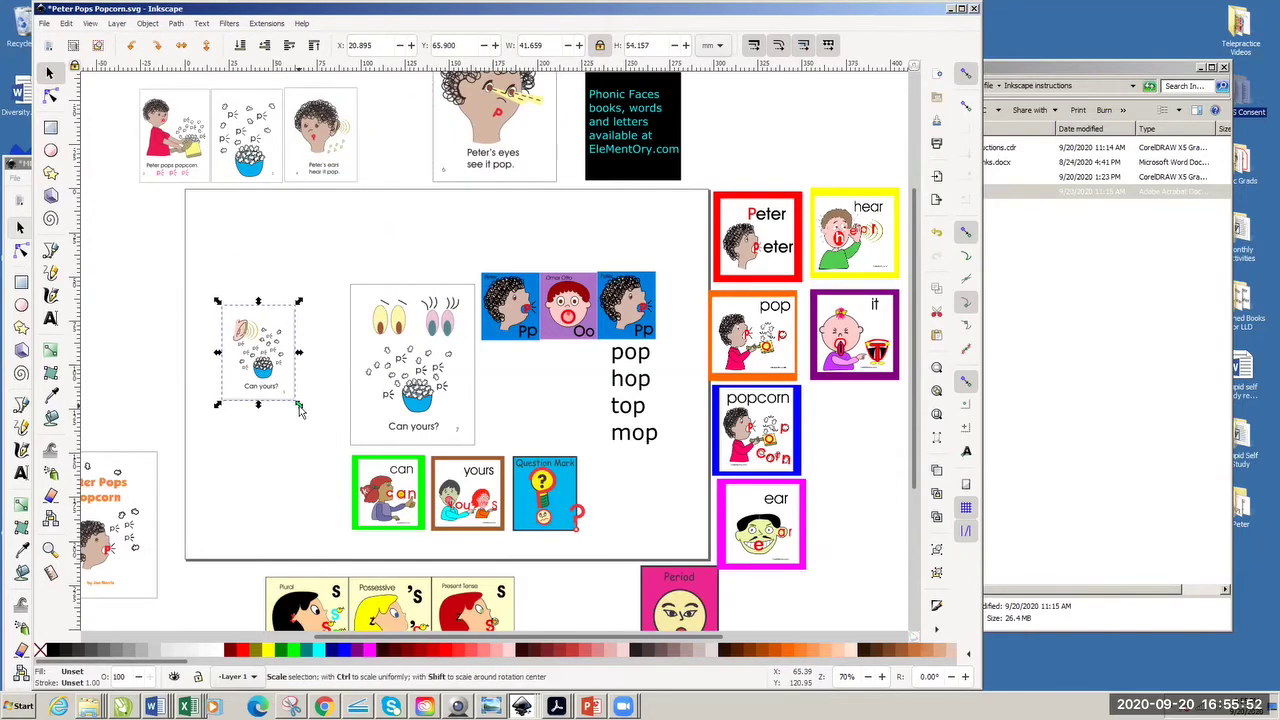
pyautogui.moveTo(298, 406)
pyautogui.mouseDown()
pyautogui.moveTo(405, 548)
pyautogui.moveTo(314, 419)
pyautogui.mouseUp()
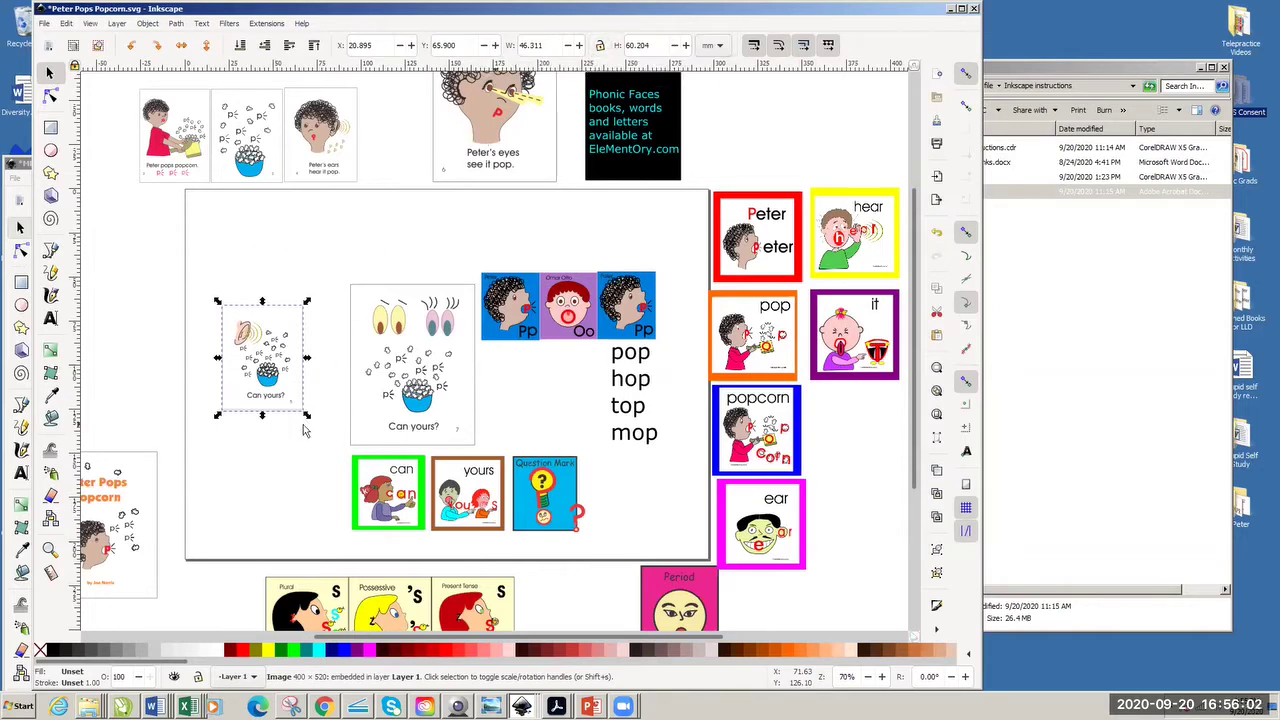
# - Lock the aspect ratio and scale the Can yours? card up to 58.522 × 76.079 mm
pyautogui.moveTo(308, 417); pyautogui.dragTo(330, 452)
pyautogui.hotkey('ctrl', 'z')
pyautogui.click(601, 48)
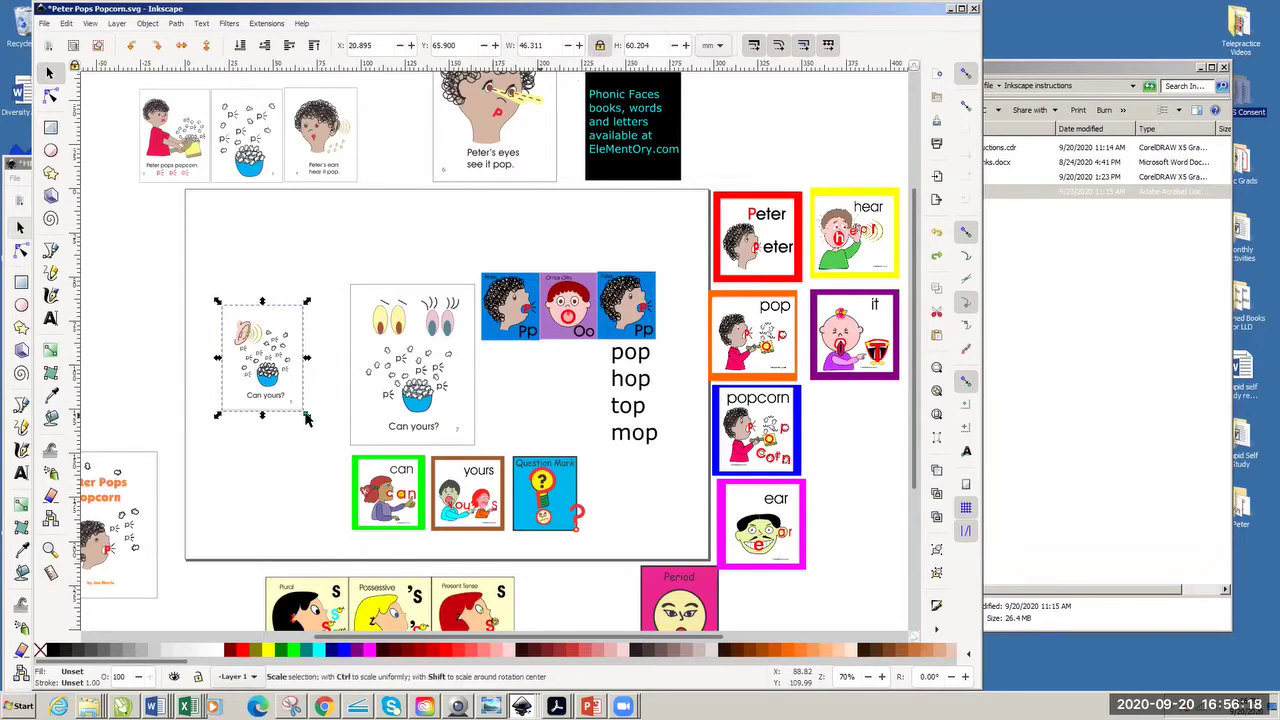
pyautogui.moveTo(307, 419); pyautogui.dragTo(341, 451)
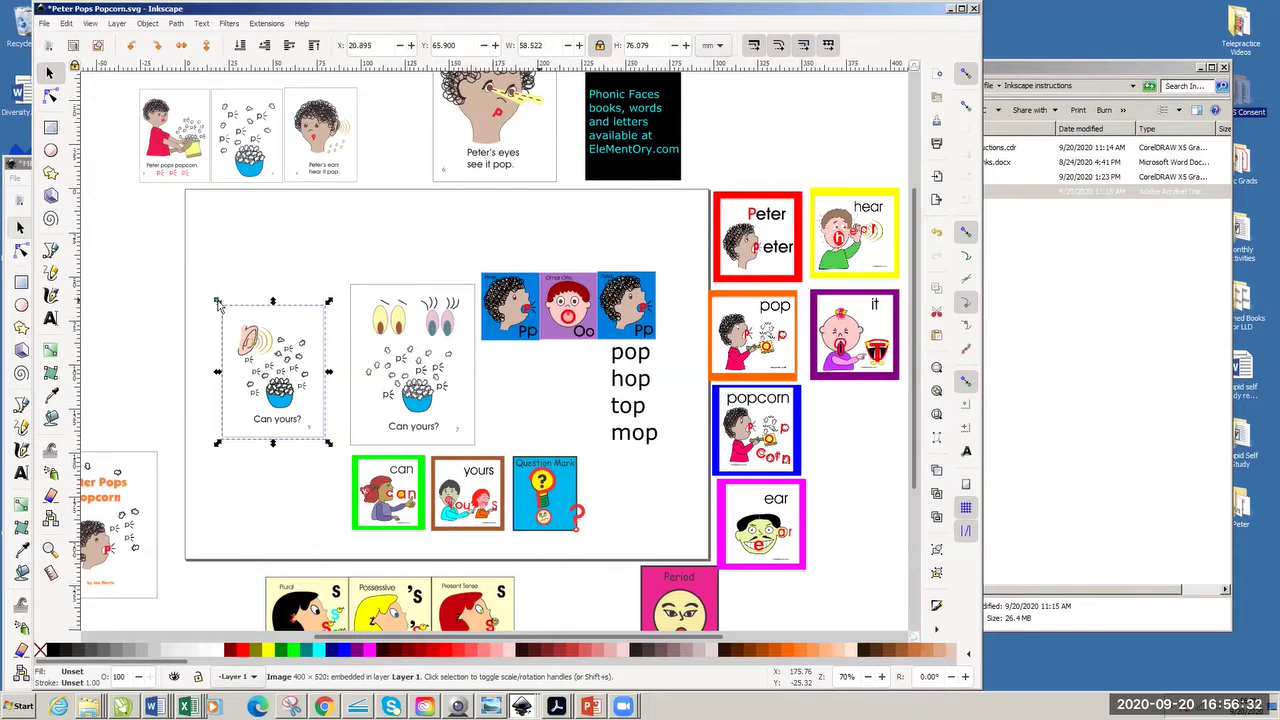
# - Enlarge the ear Can yours? card beside the eyes page and settle the can card below it
pyautogui.moveTo(218, 302); pyautogui.dragTo(196, 272)
pyautogui.moveTo(239, 371); pyautogui.dragTo(268, 389)
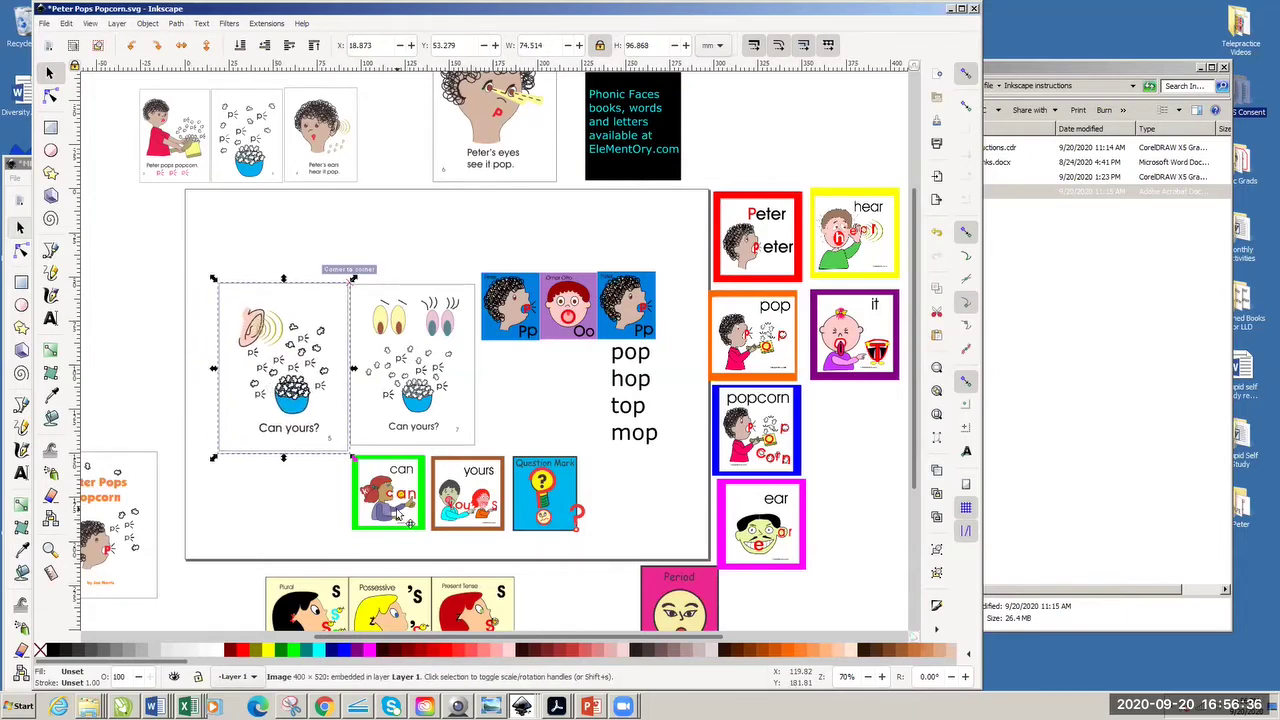
pyautogui.moveTo(398, 512)
pyautogui.mouseDown()
pyautogui.moveTo(411, 514)
pyautogui.moveTo(377, 492)
pyautogui.moveTo(387, 497)
pyautogui.mouseUp()
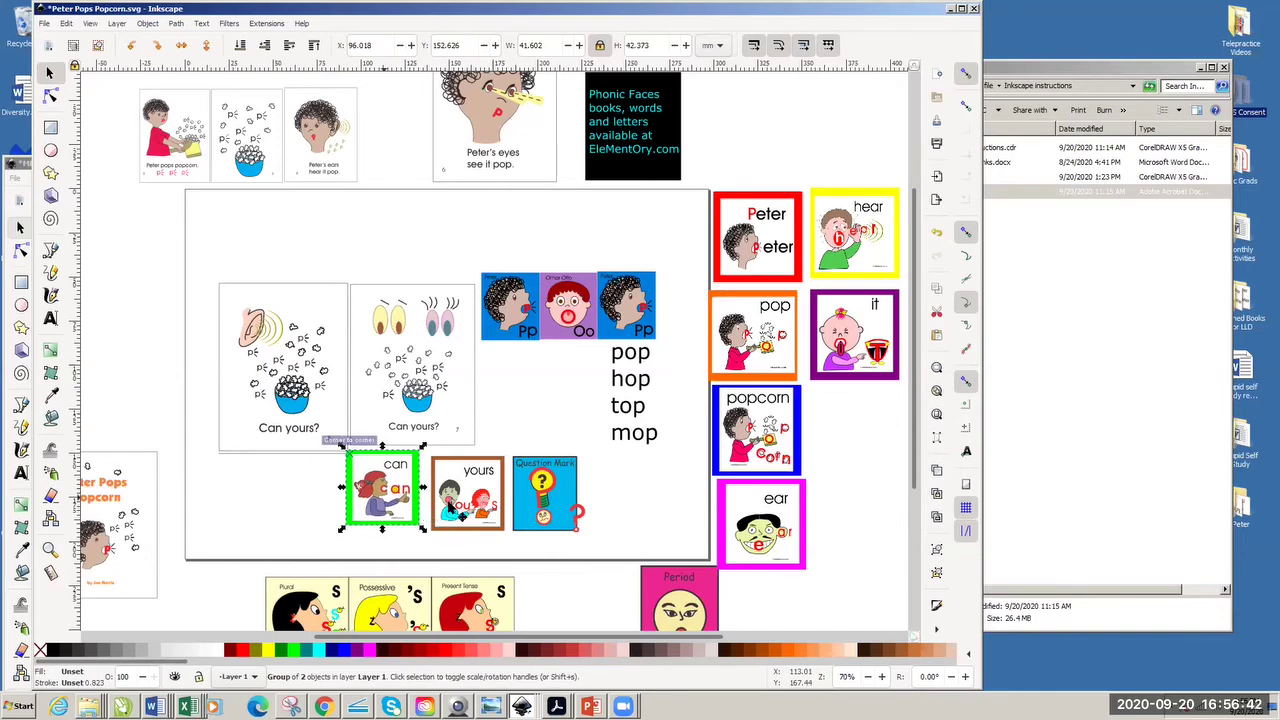
pyautogui.moveTo(394, 502); pyautogui.dragTo(393, 509)
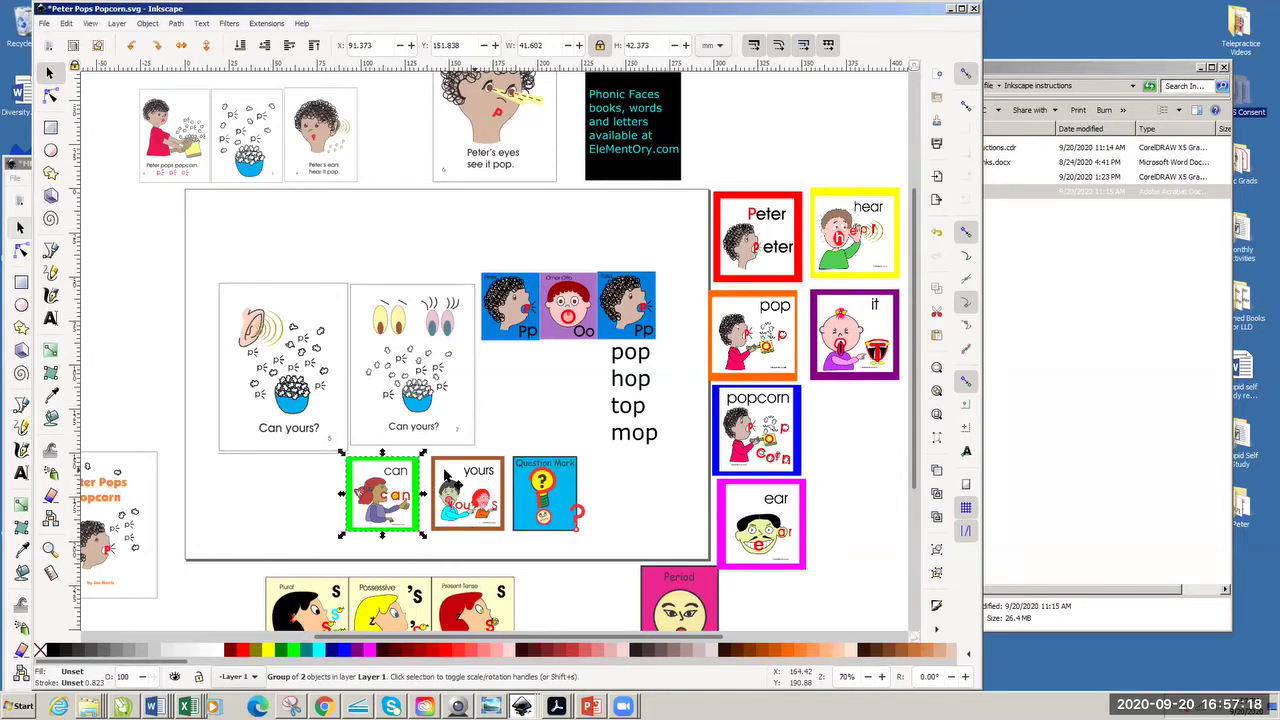
# - Shuffle the can and yours cards and bring the ear card onto the page, scaled down
pyautogui.moveTo(396, 478); pyautogui.dragTo(476, 437)
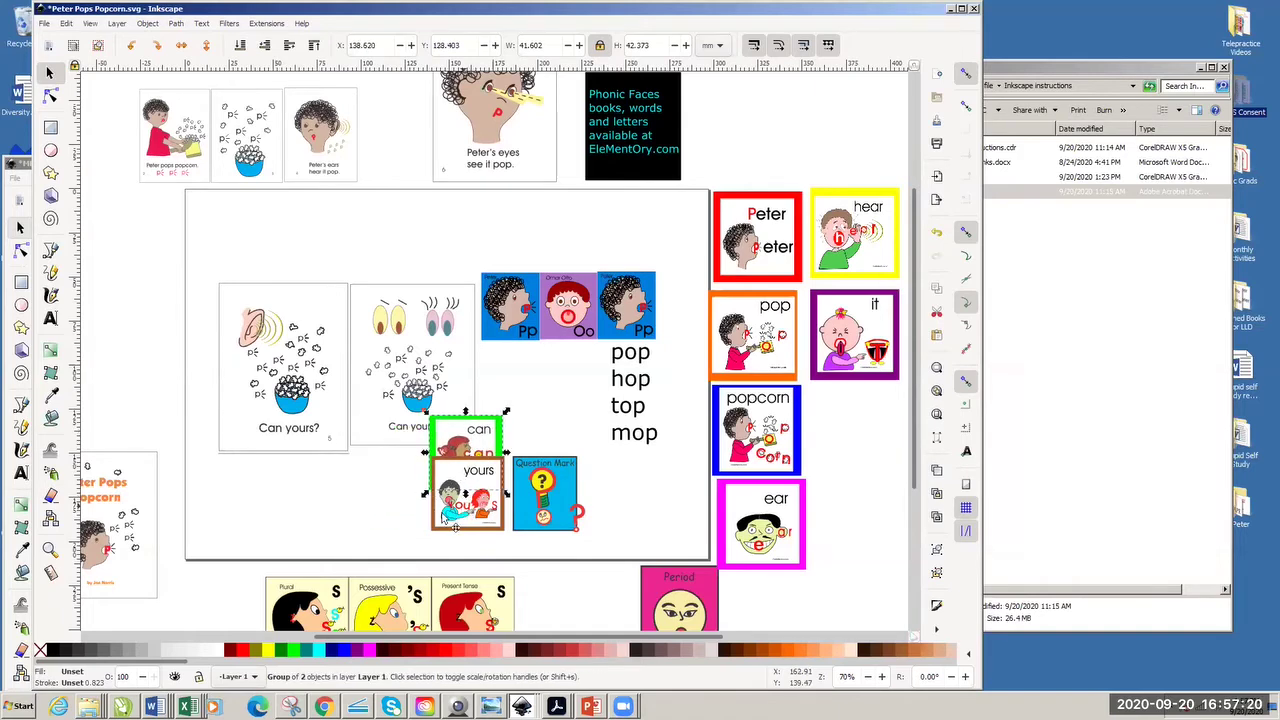
pyautogui.moveTo(466, 505); pyautogui.dragTo(314, 475)
pyautogui.moveTo(786, 548); pyautogui.dragTo(415, 524)
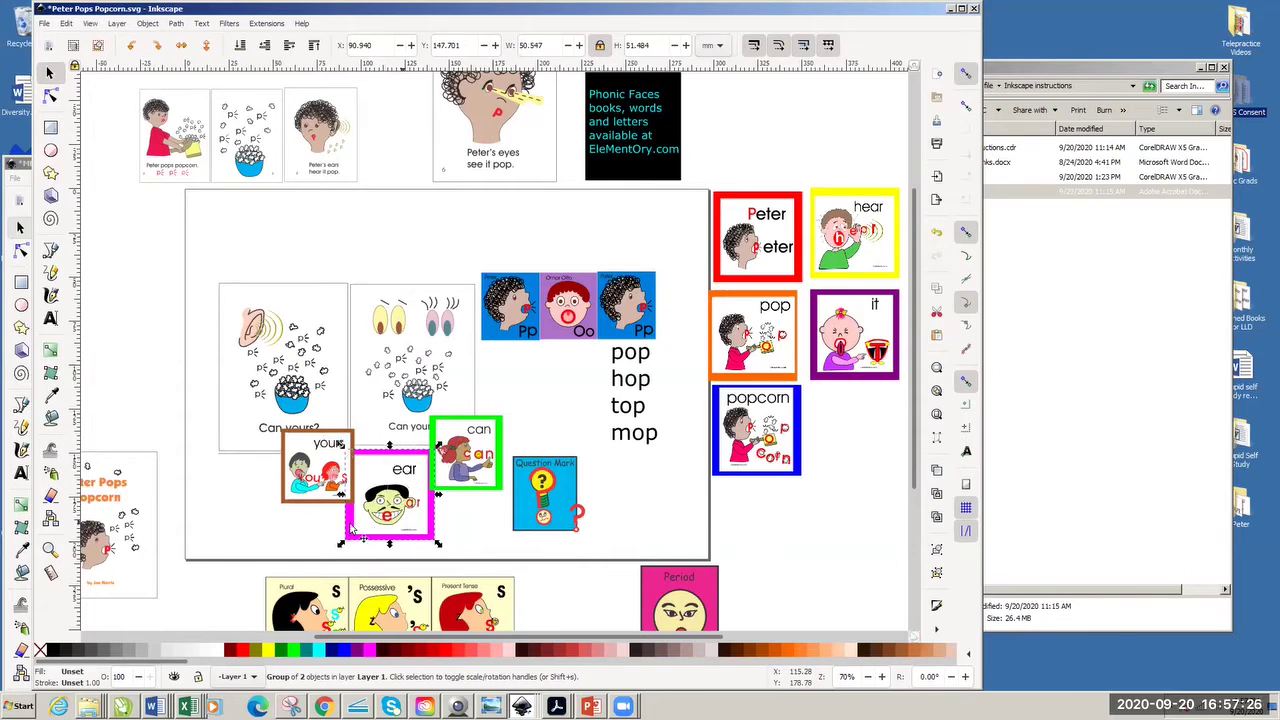
pyautogui.moveTo(342, 543); pyautogui.dragTo(362, 530)
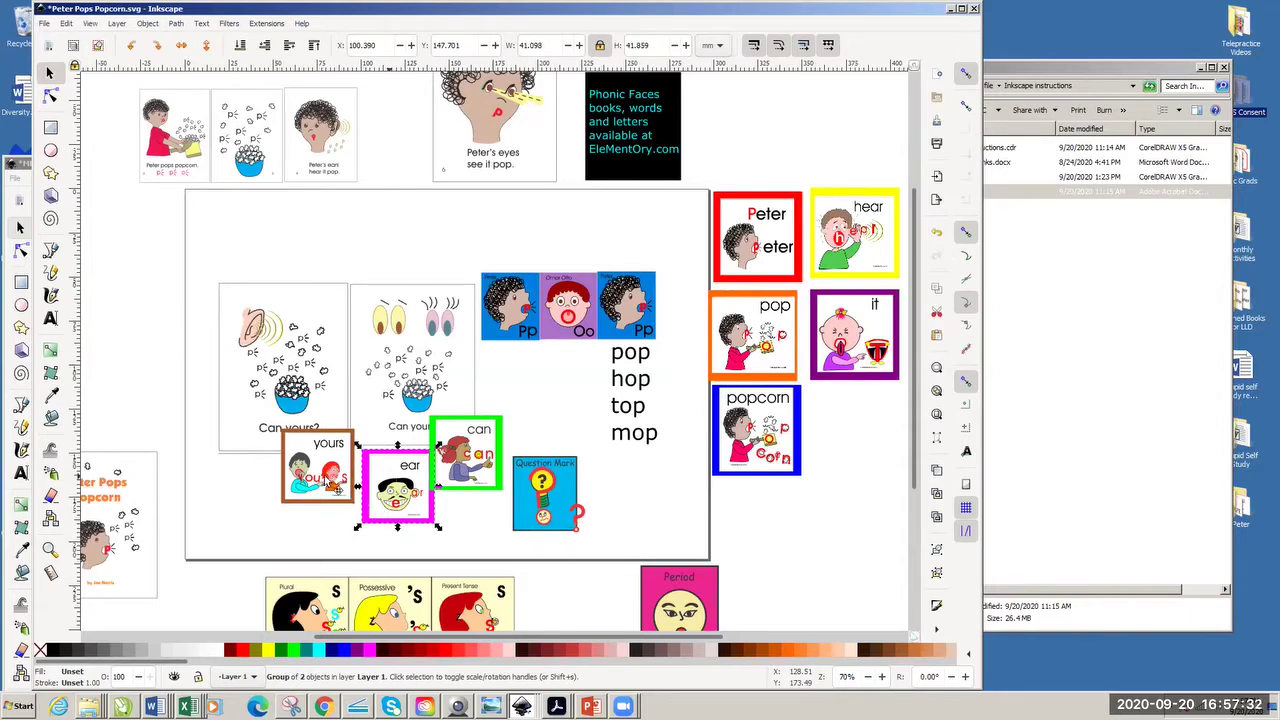
# - Line up the yours and can cards side by side and move the ear card back right
pyautogui.moveTo(338, 487); pyautogui.dragTo(336, 502)
pyautogui.moveTo(456, 472); pyautogui.dragTo(454, 502)
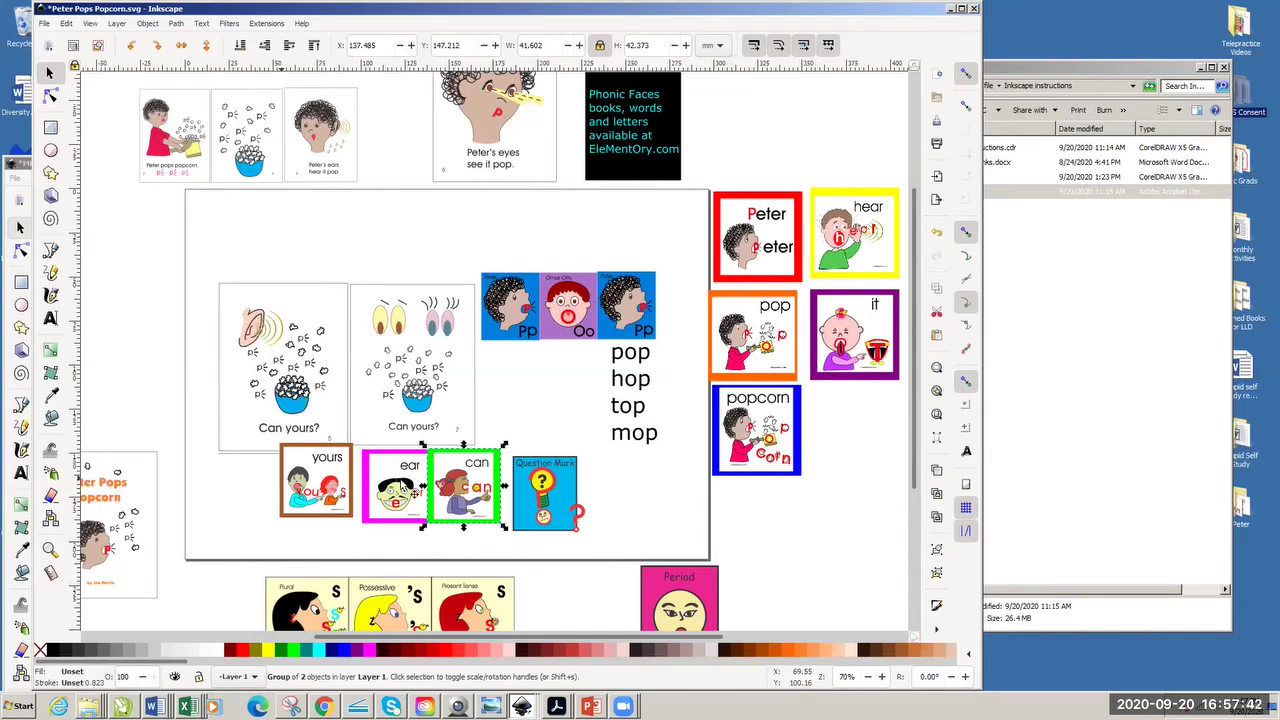
pyautogui.moveTo(413, 480); pyautogui.dragTo(861, 424)
pyautogui.moveTo(480, 494); pyautogui.dragTo(425, 490)
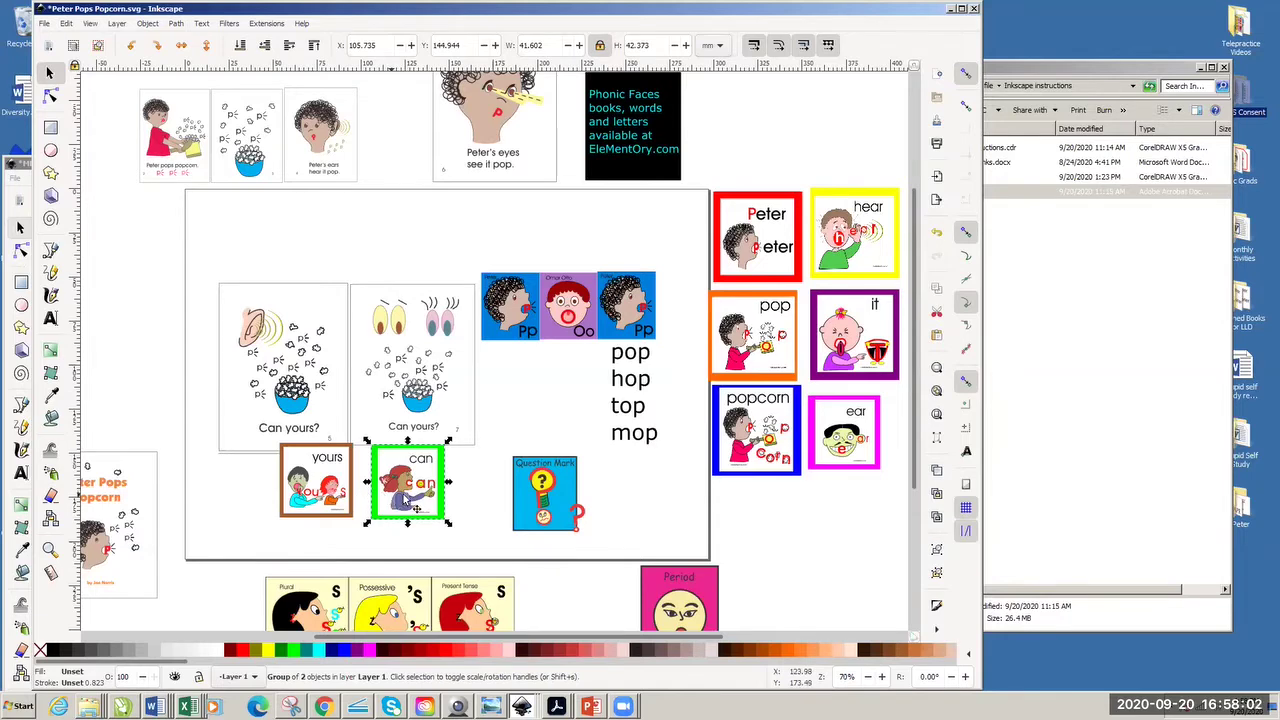
pyautogui.moveTo(405, 500)
pyautogui.mouseDown()
pyautogui.moveTo(312, 498)
pyautogui.moveTo(405, 500)
pyautogui.mouseUp()
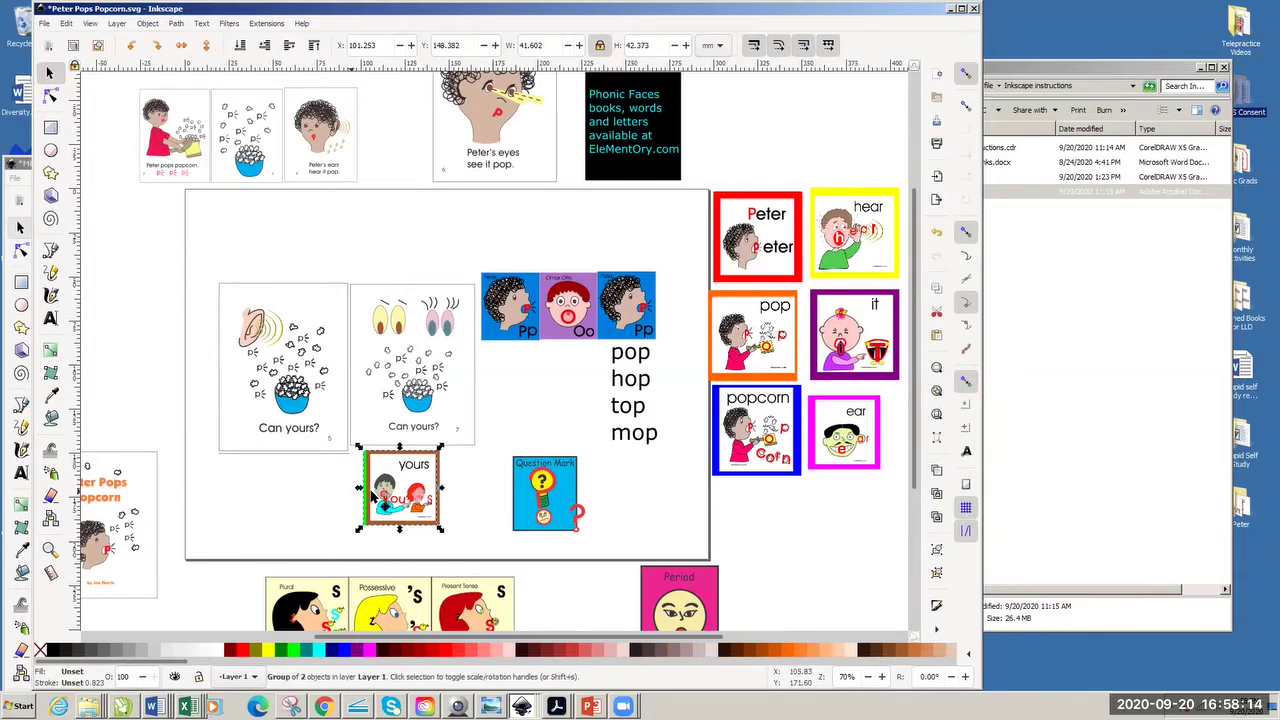
pyautogui.moveTo(400, 498)
pyautogui.mouseDown()
pyautogui.moveTo(431, 444)
pyautogui.moveTo(303, 433)
pyautogui.moveTo(314, 471)
pyautogui.moveTo(400, 520)
pyautogui.mouseUp()
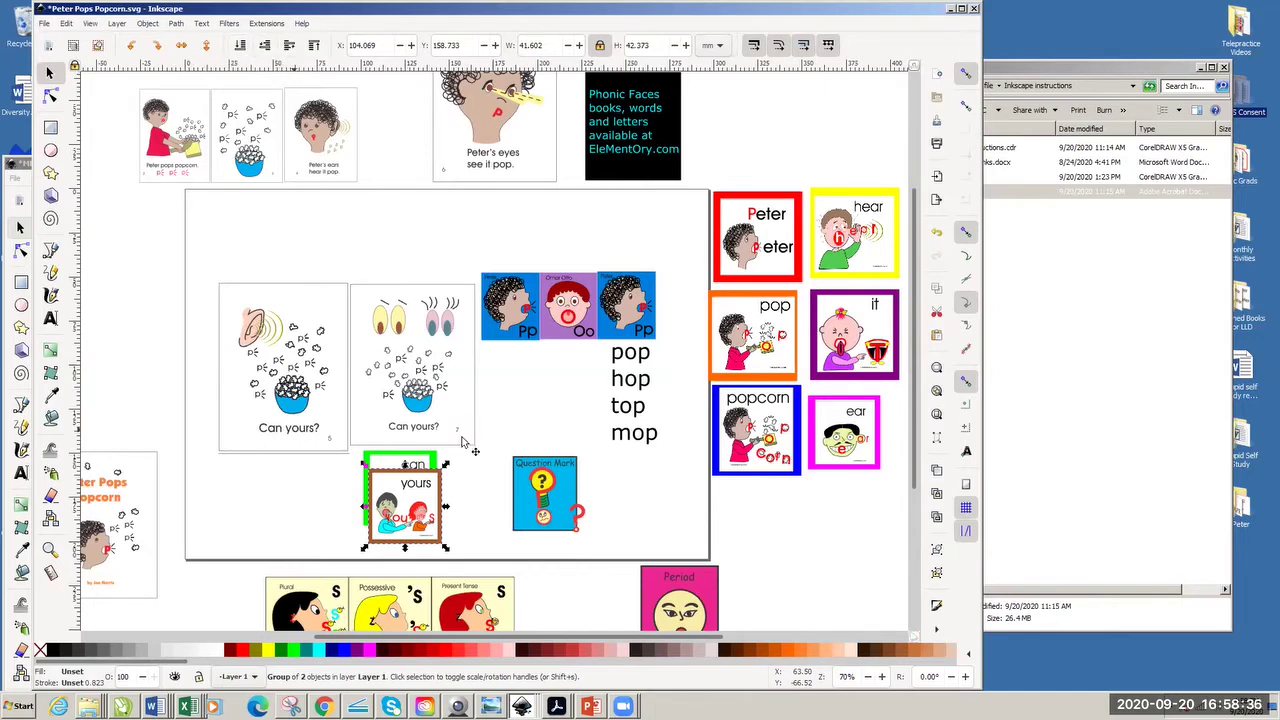
pyautogui.click(385, 464)
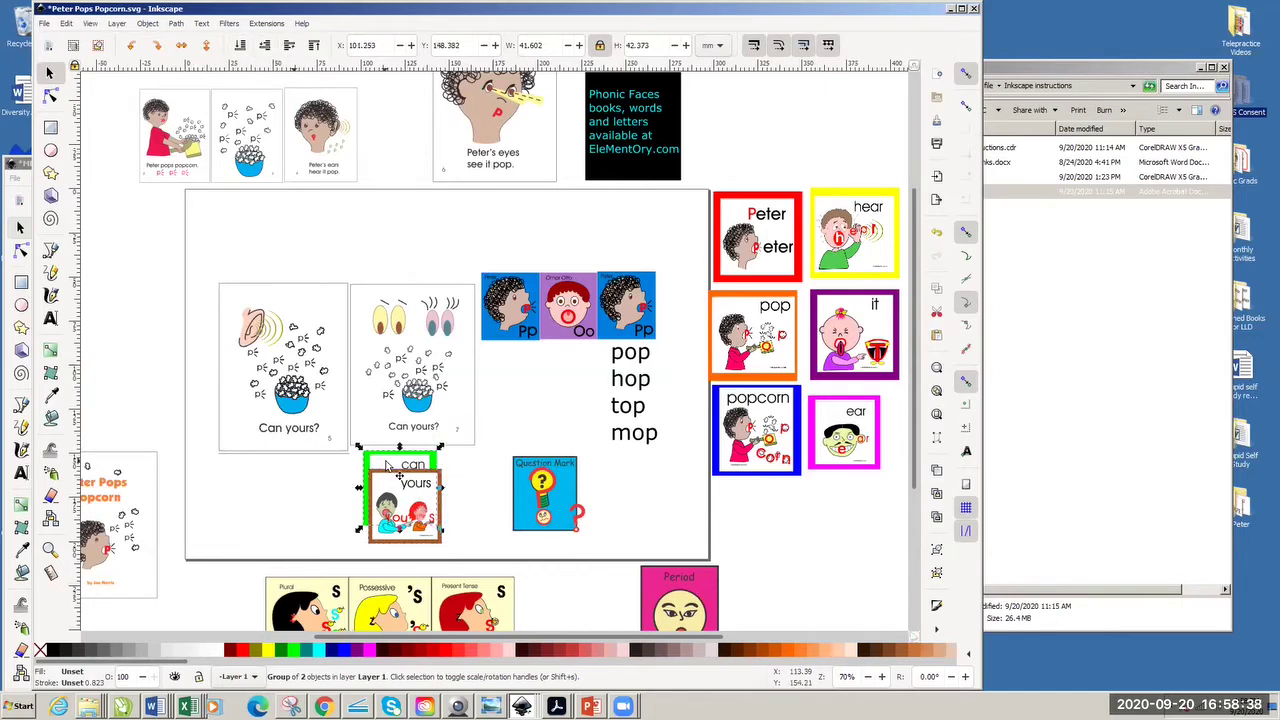
pyautogui.click(314, 46)
pyautogui.click(314, 46)
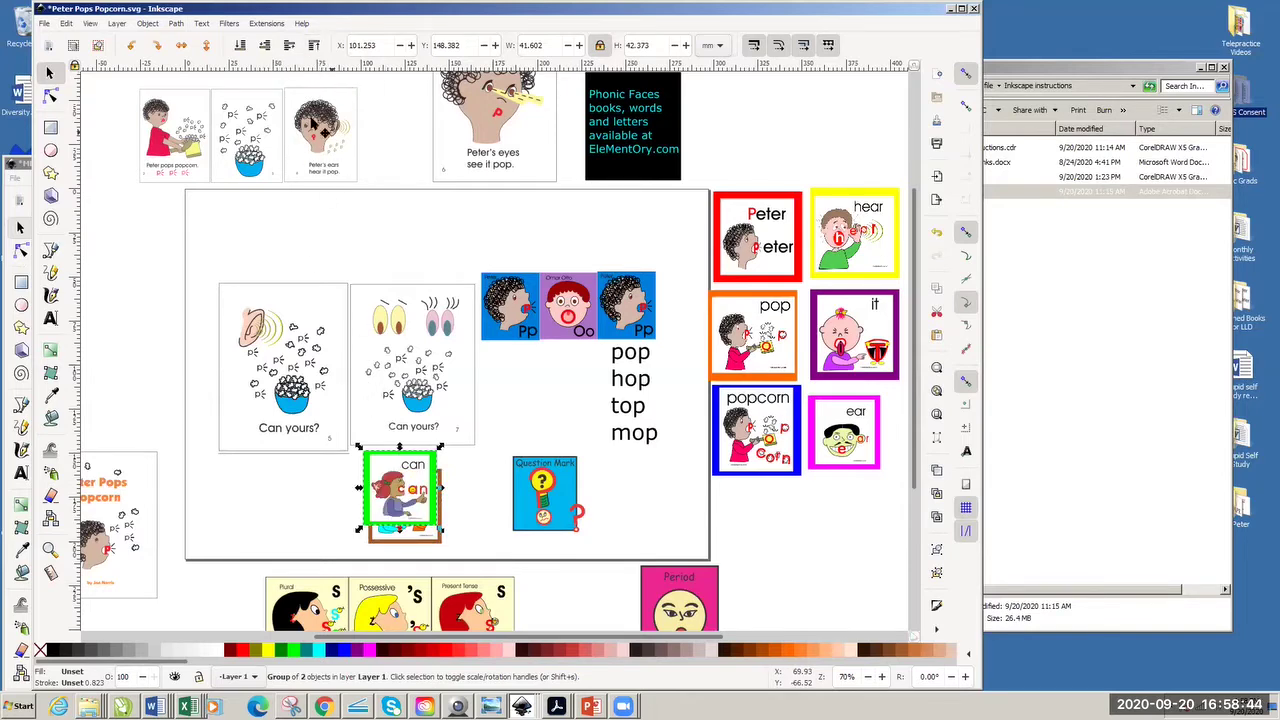
pyautogui.click(241, 46)
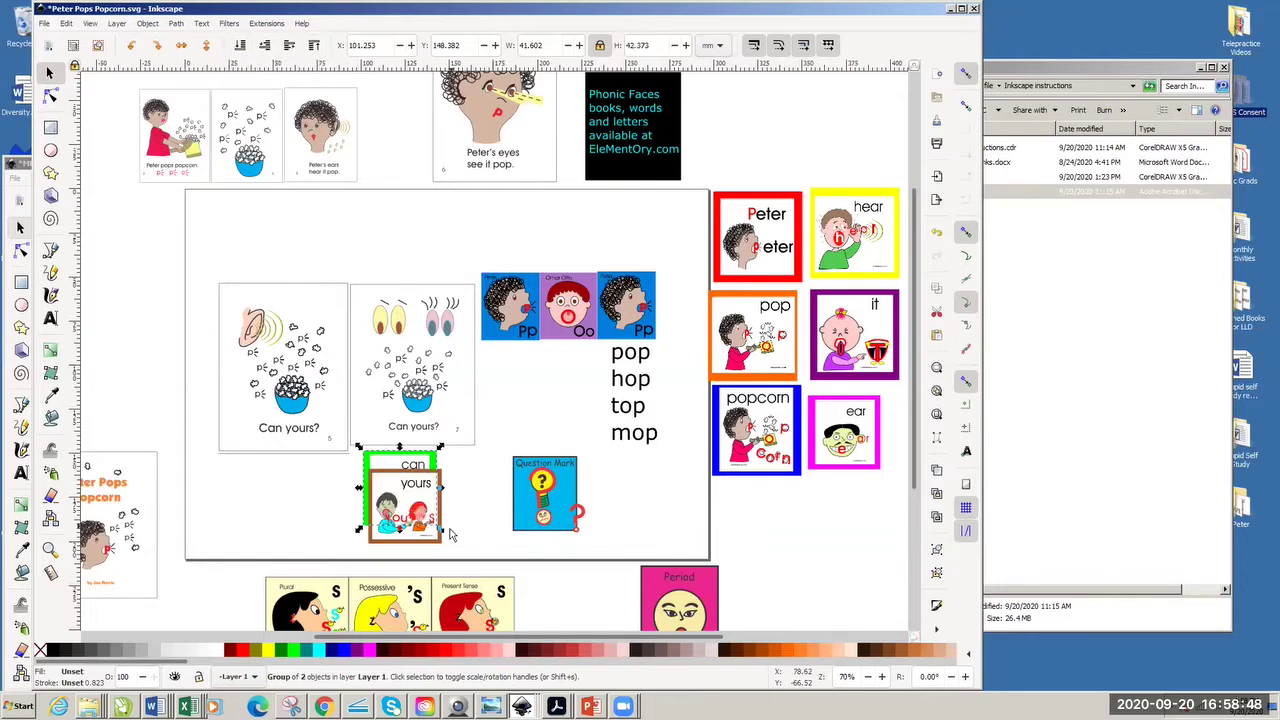
pyautogui.click(418, 542)
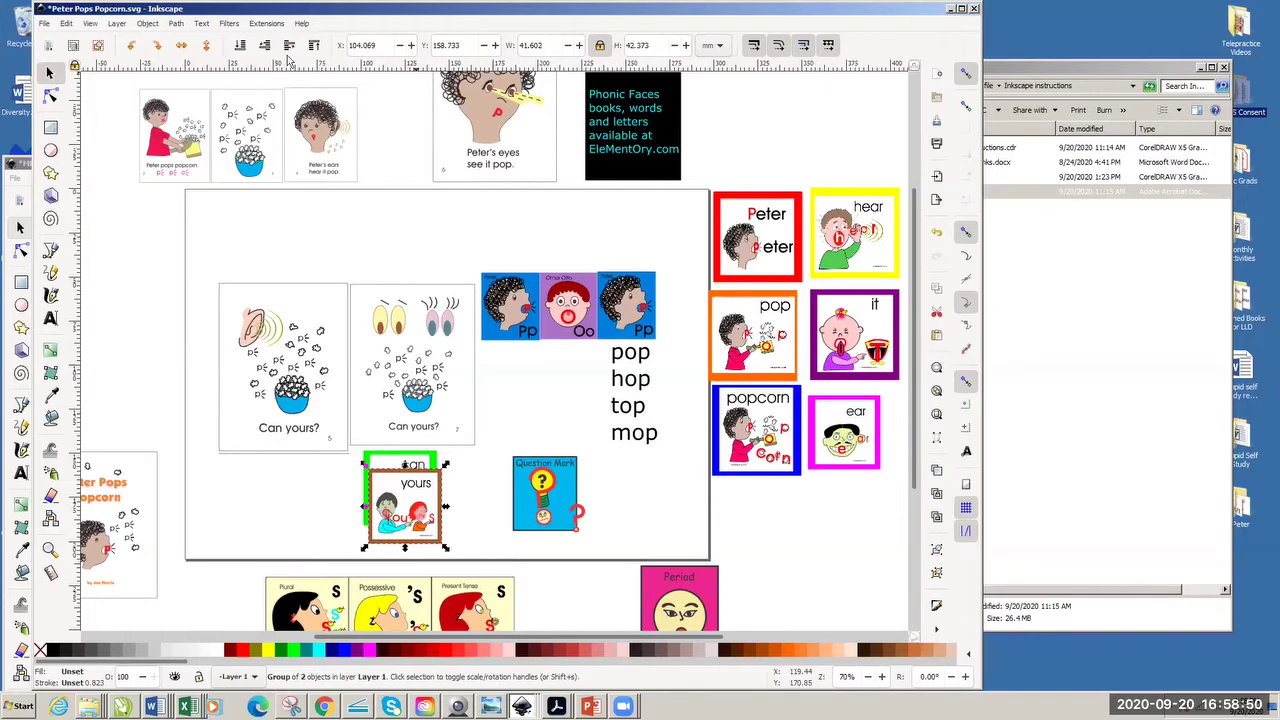
pyautogui.click(239, 46)
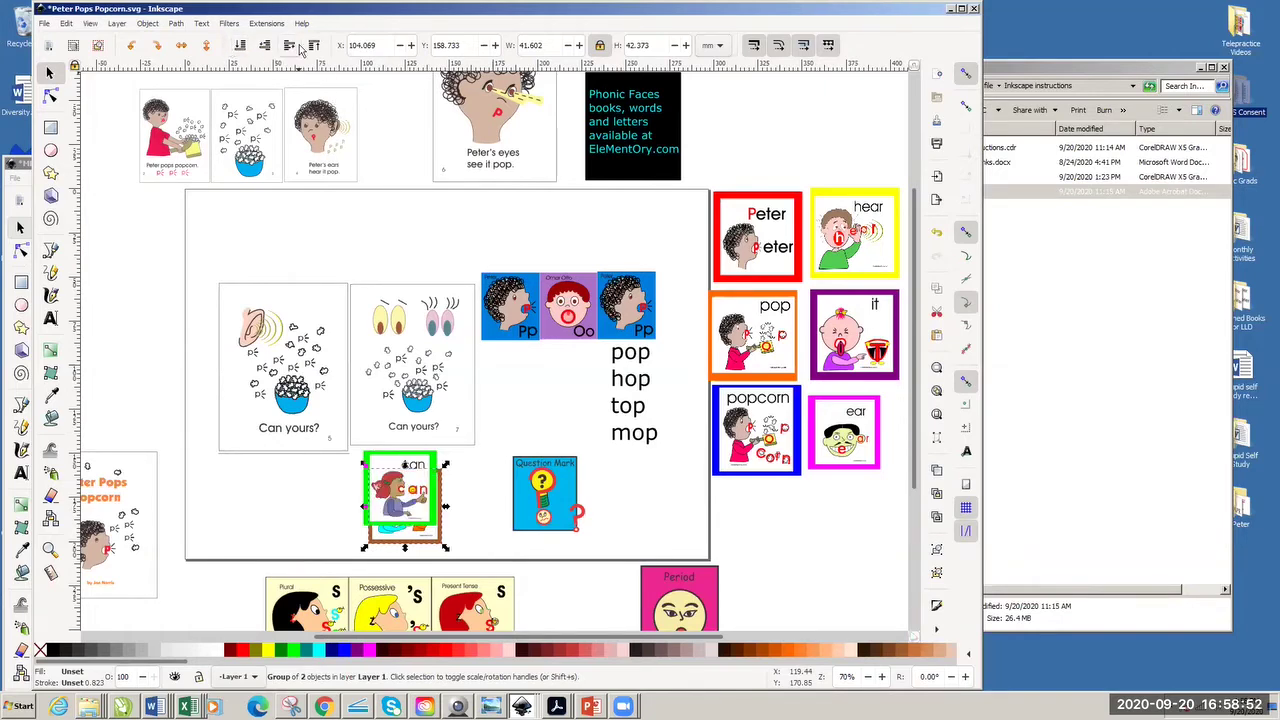
pyautogui.click(313, 45)
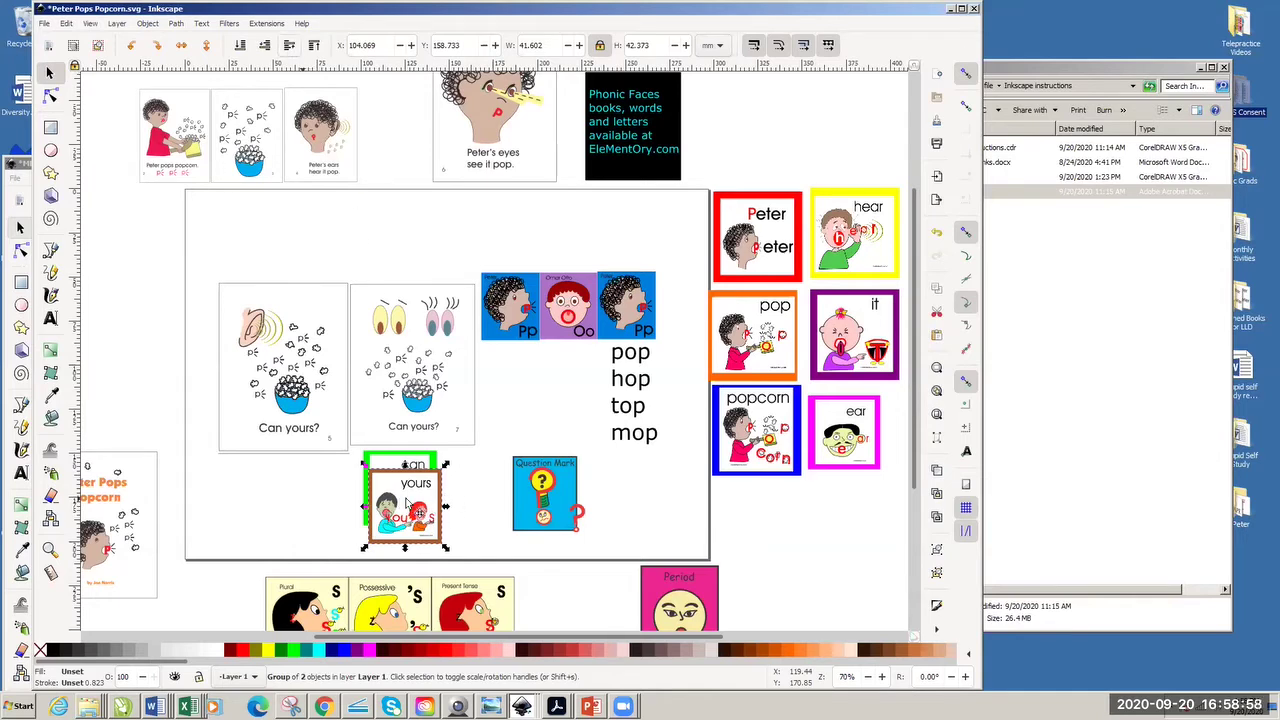
pyautogui.moveTo(405, 505); pyautogui.dragTo(309, 461)
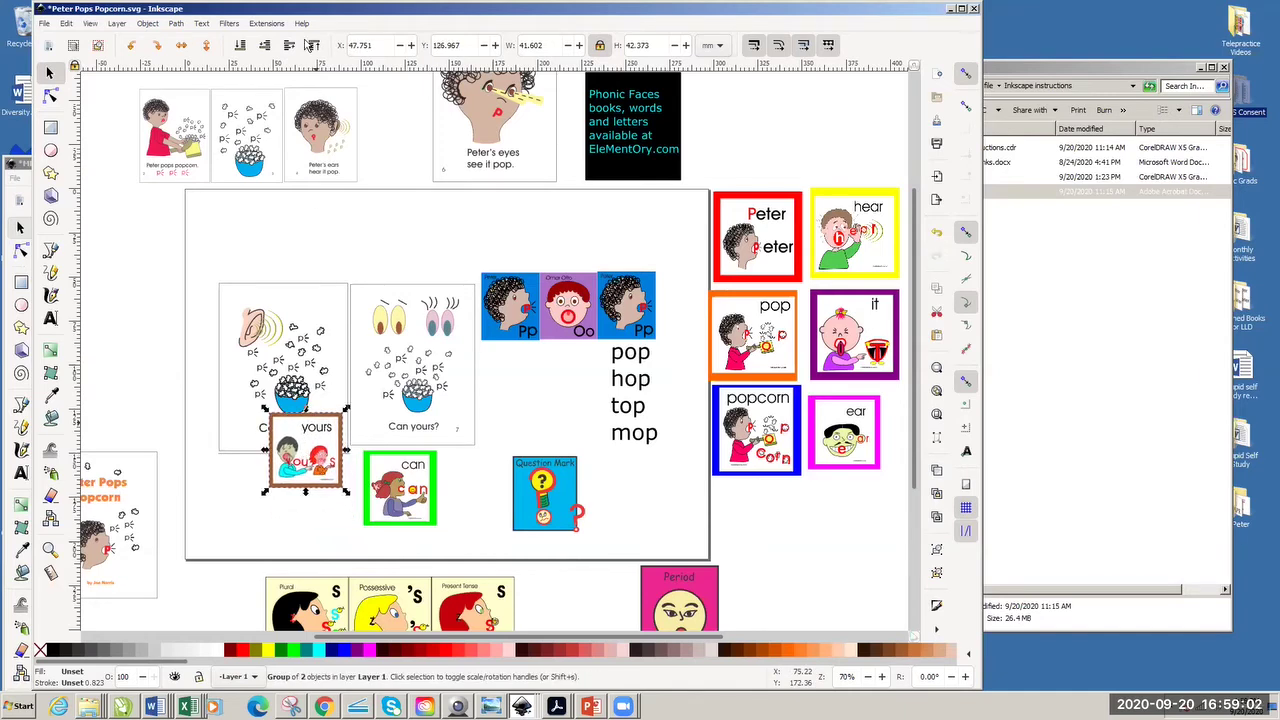
pyautogui.click(242, 42)
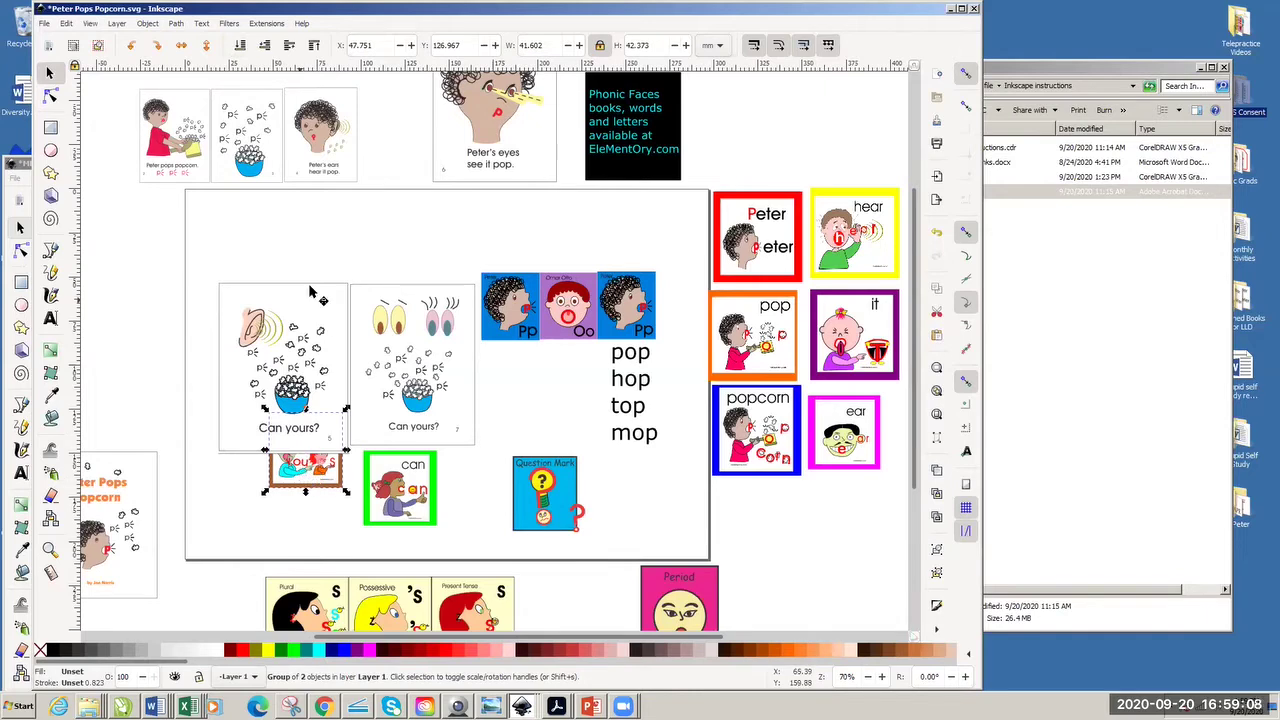
pyautogui.click(313, 45)
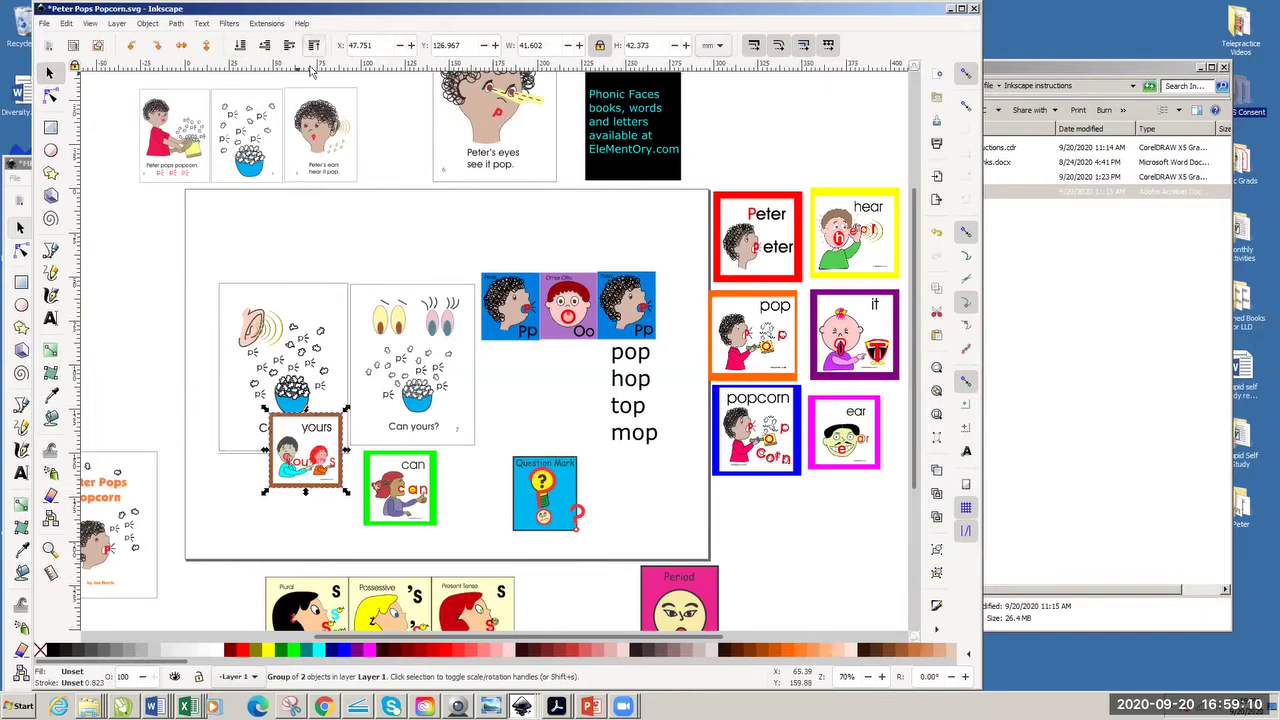
pyautogui.moveTo(309, 443); pyautogui.dragTo(318, 489)
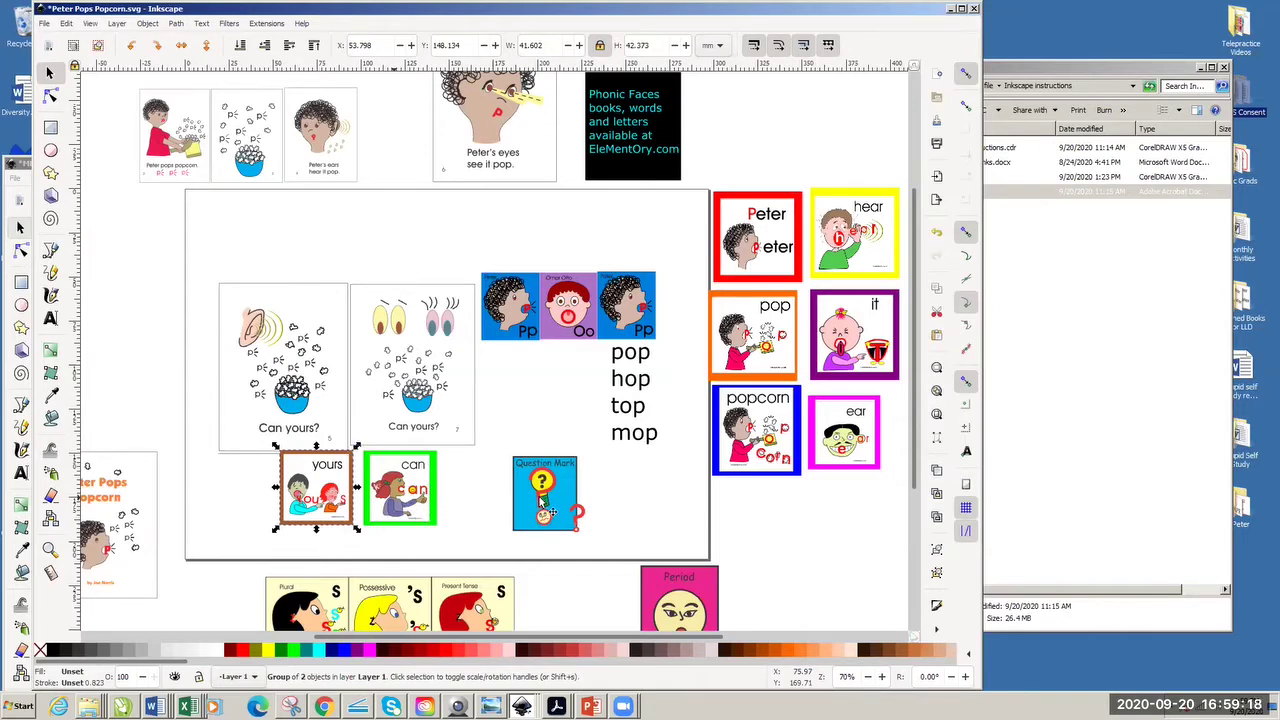
# - Set the Question Mark card beside can and shrink the left Can yours? page into the top row
pyautogui.moveTo(536, 495); pyautogui.dragTo(476, 502)
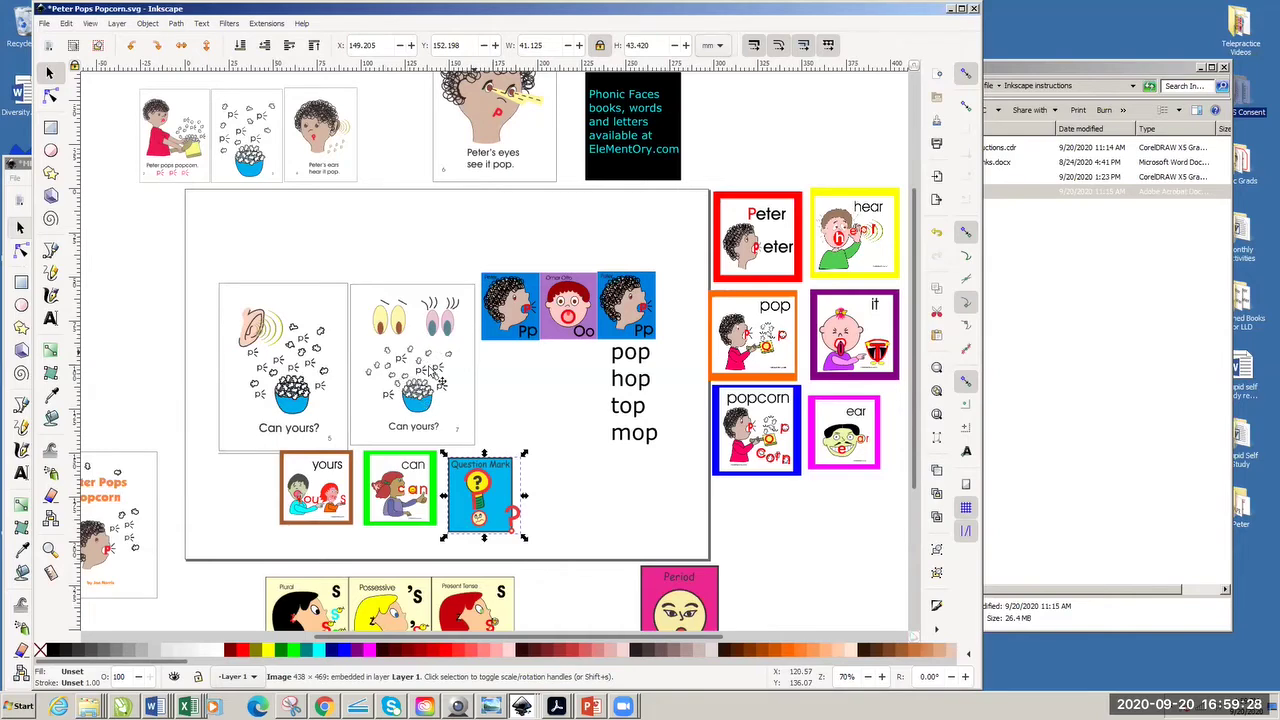
pyautogui.moveTo(390, 364); pyautogui.dragTo(388, 372)
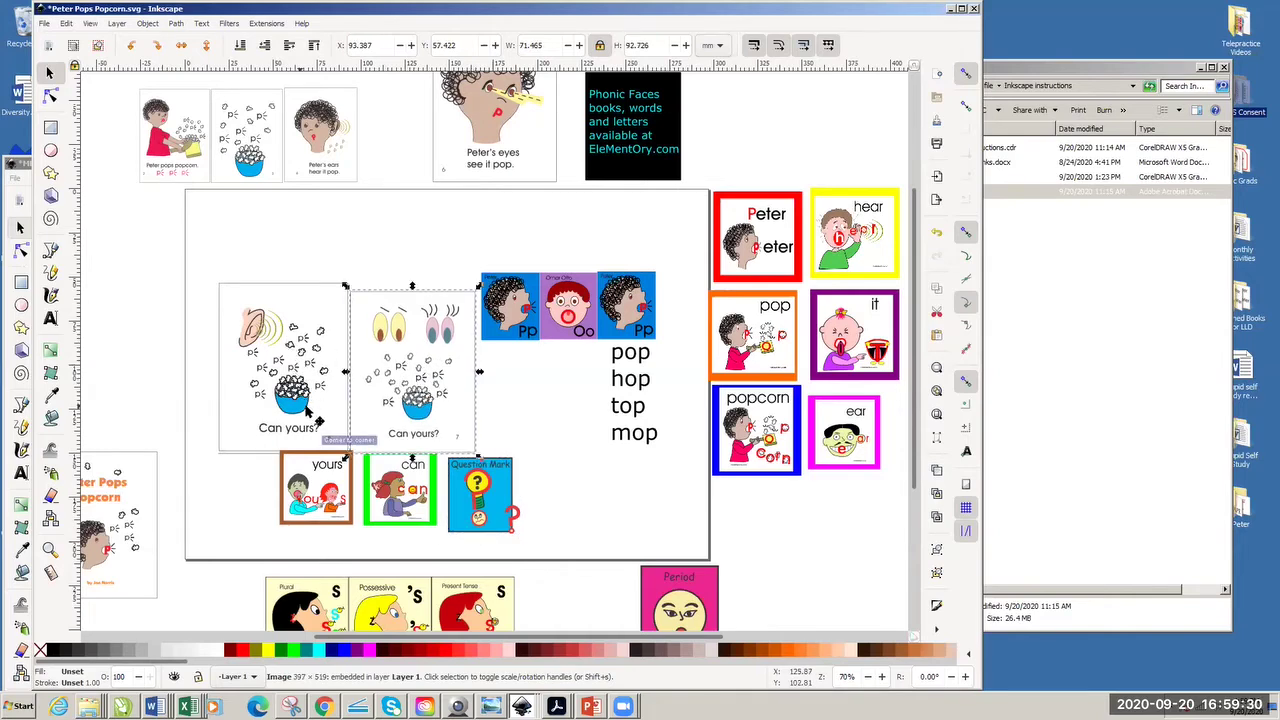
pyautogui.click(243, 430)
pyautogui.moveTo(214, 460); pyautogui.dragTo(279, 407)
pyautogui.moveTo(291, 363); pyautogui.dragTo(371, 176)
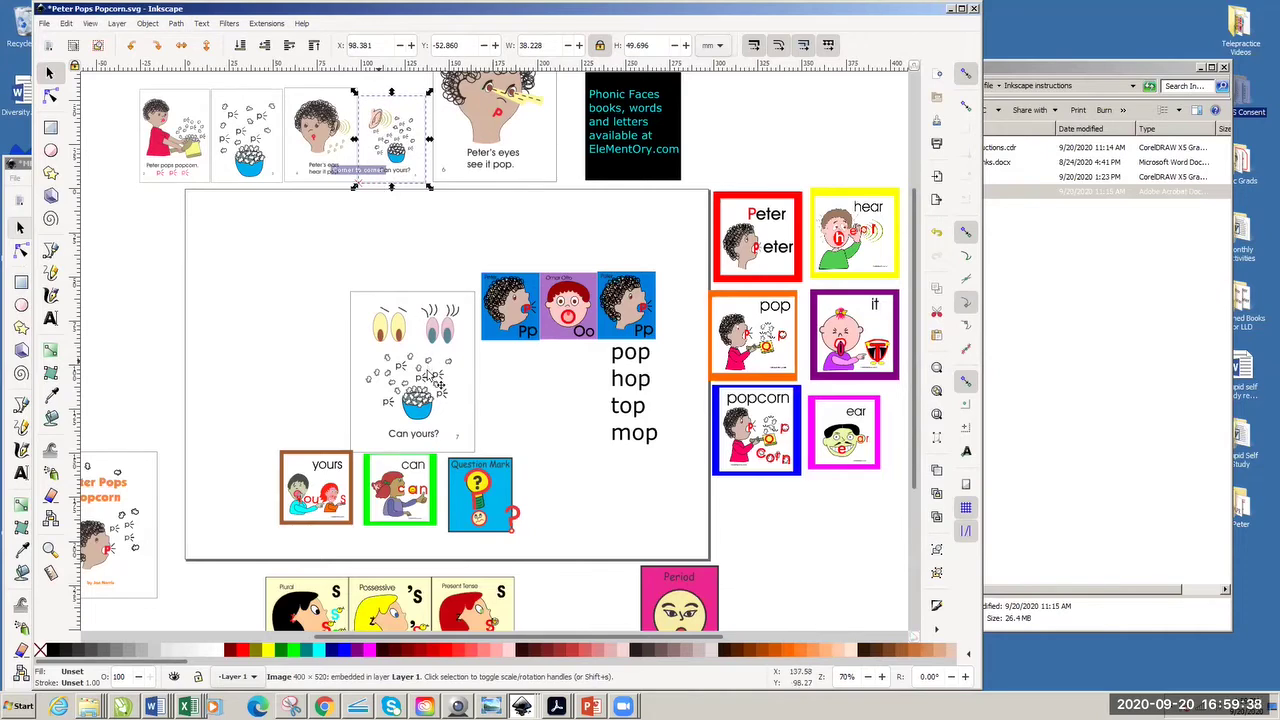
pyautogui.moveTo(437, 374); pyautogui.dragTo(425, 344)
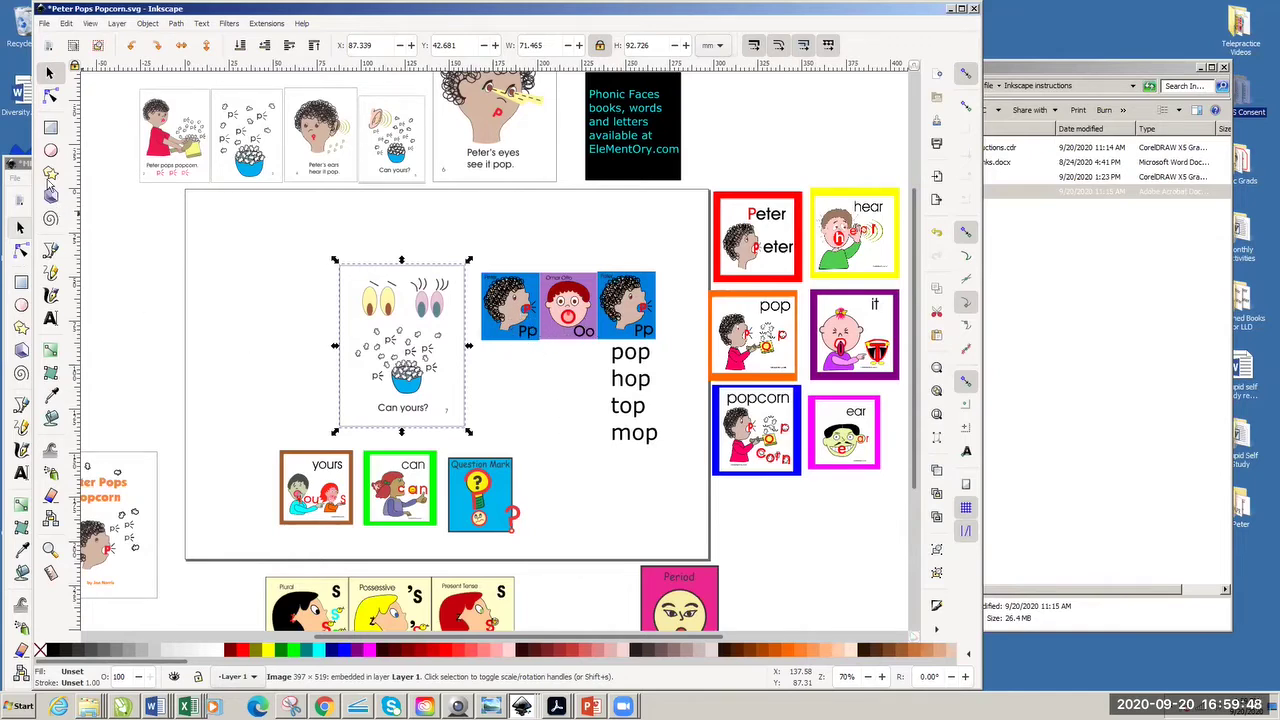
# - Test-resize the Pp and Oo face tiles, then place the Peter's eyes page left of Can yours?
pyautogui.click(491, 338)
pyautogui.moveTo(477, 346); pyautogui.dragTo(364, 458)
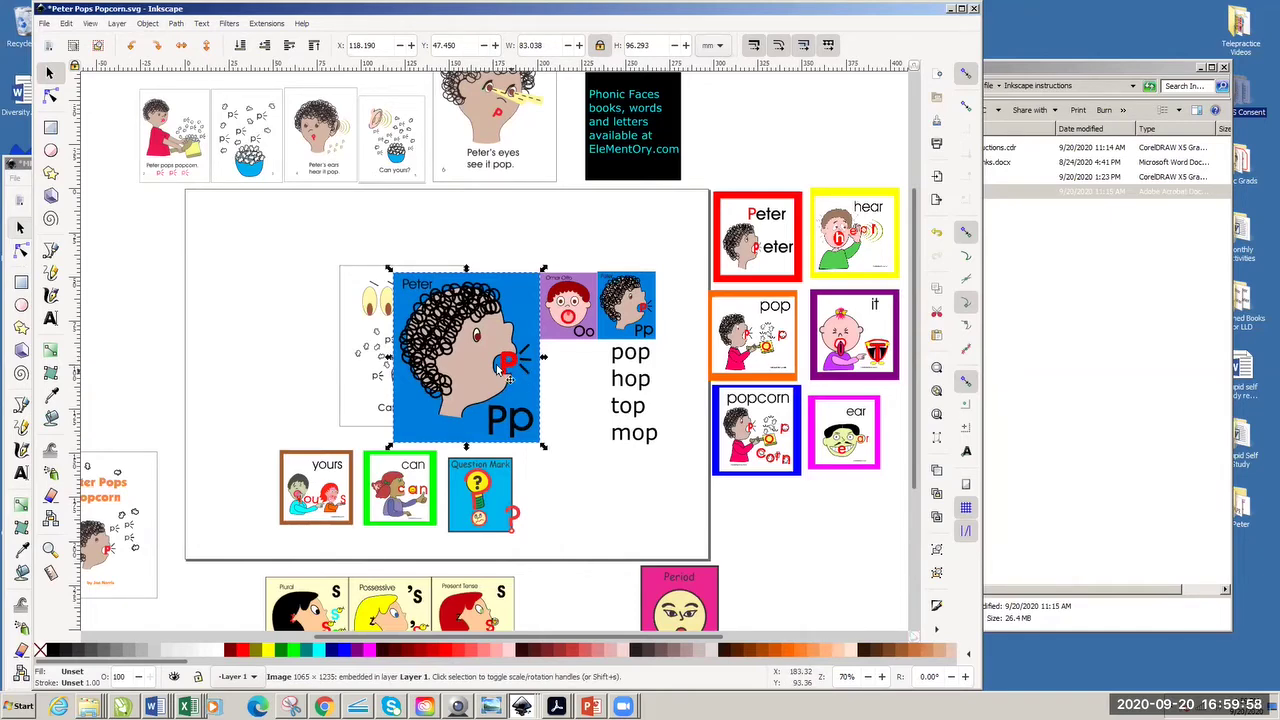
pyautogui.moveTo(393, 446); pyautogui.dragTo(482, 400)
pyautogui.click(562, 338)
pyautogui.moveTo(536, 346); pyautogui.dragTo(452, 442)
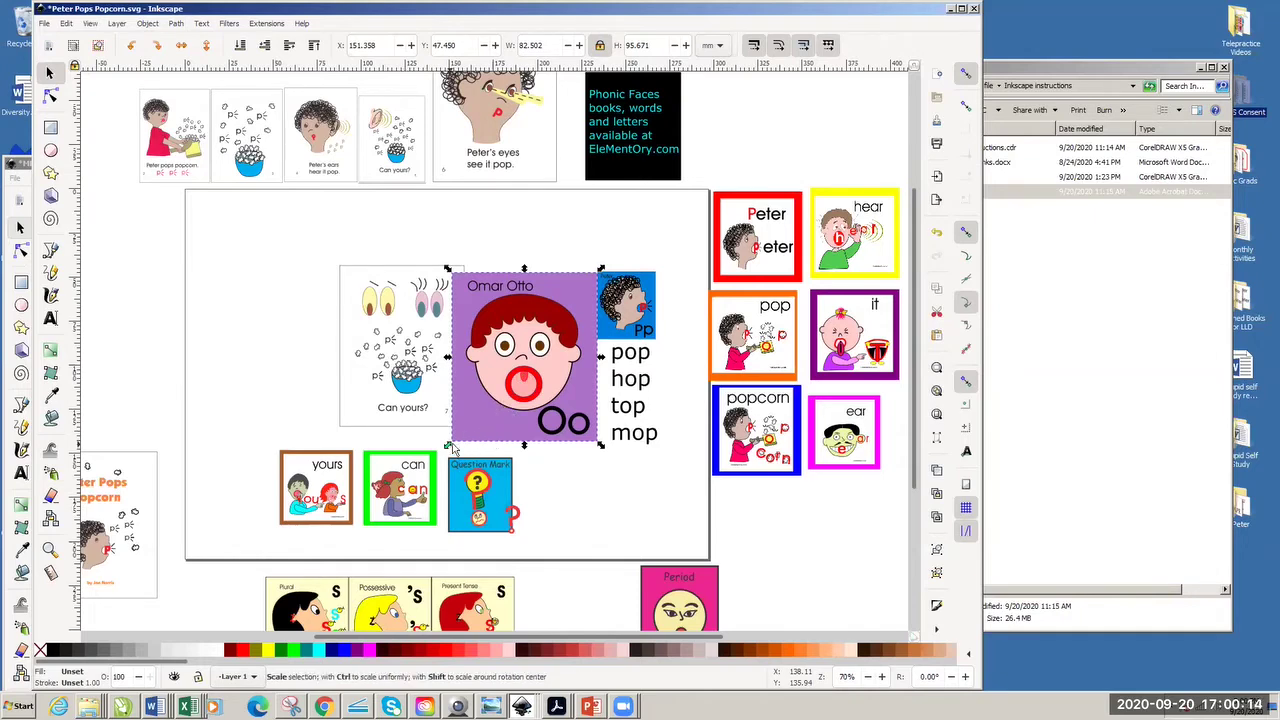
pyautogui.moveTo(449, 446); pyautogui.dragTo(543, 363)
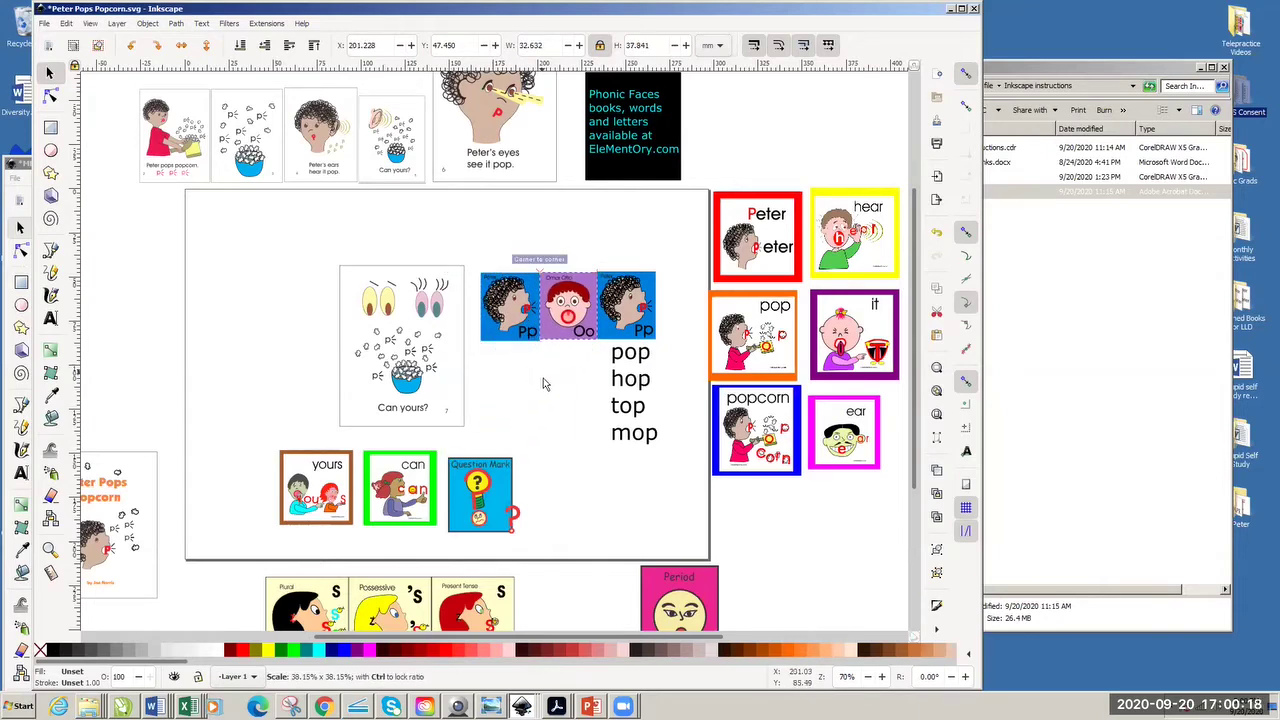
pyautogui.click(513, 382)
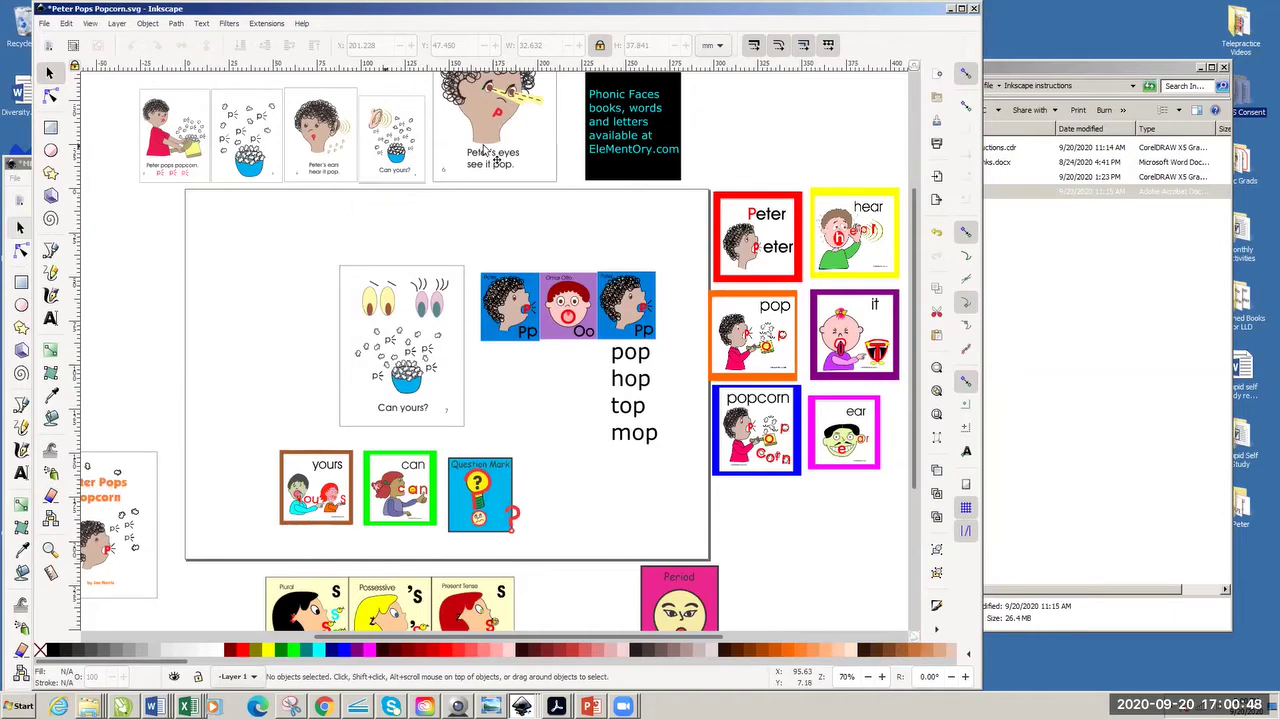
pyautogui.moveTo(487, 163); pyautogui.dragTo(250, 410)
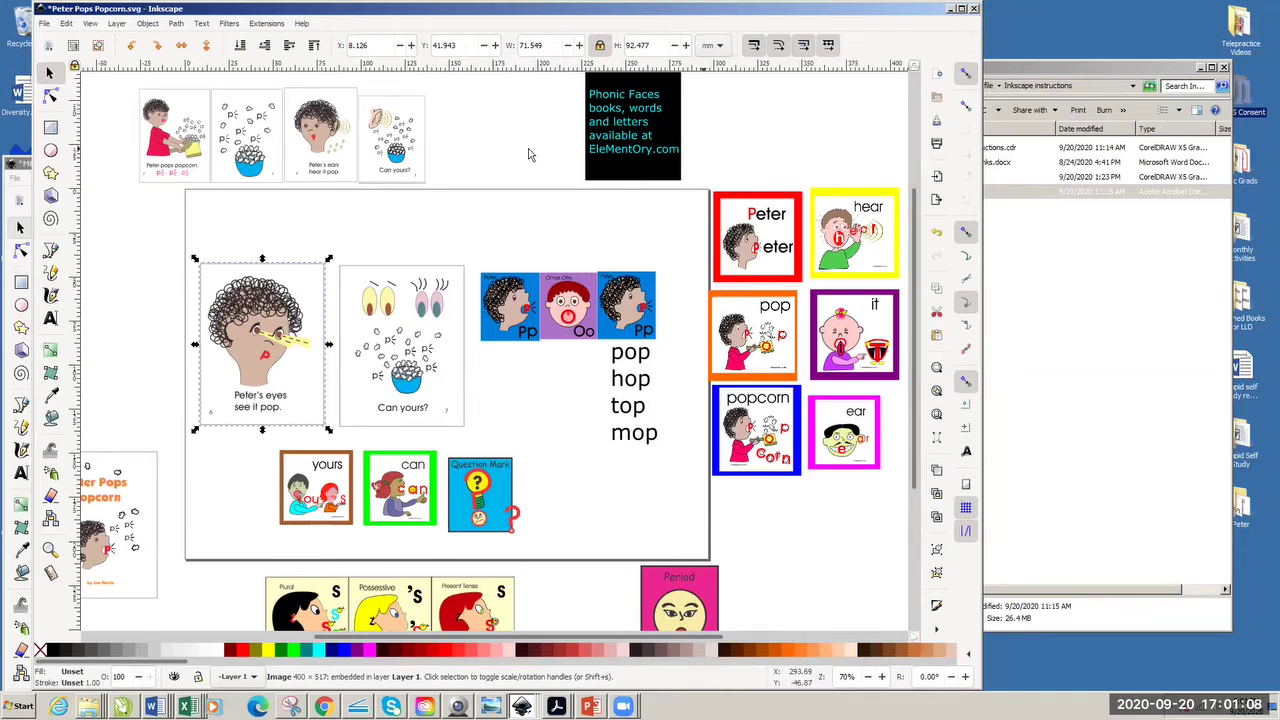
pyautogui.click(464, 236)
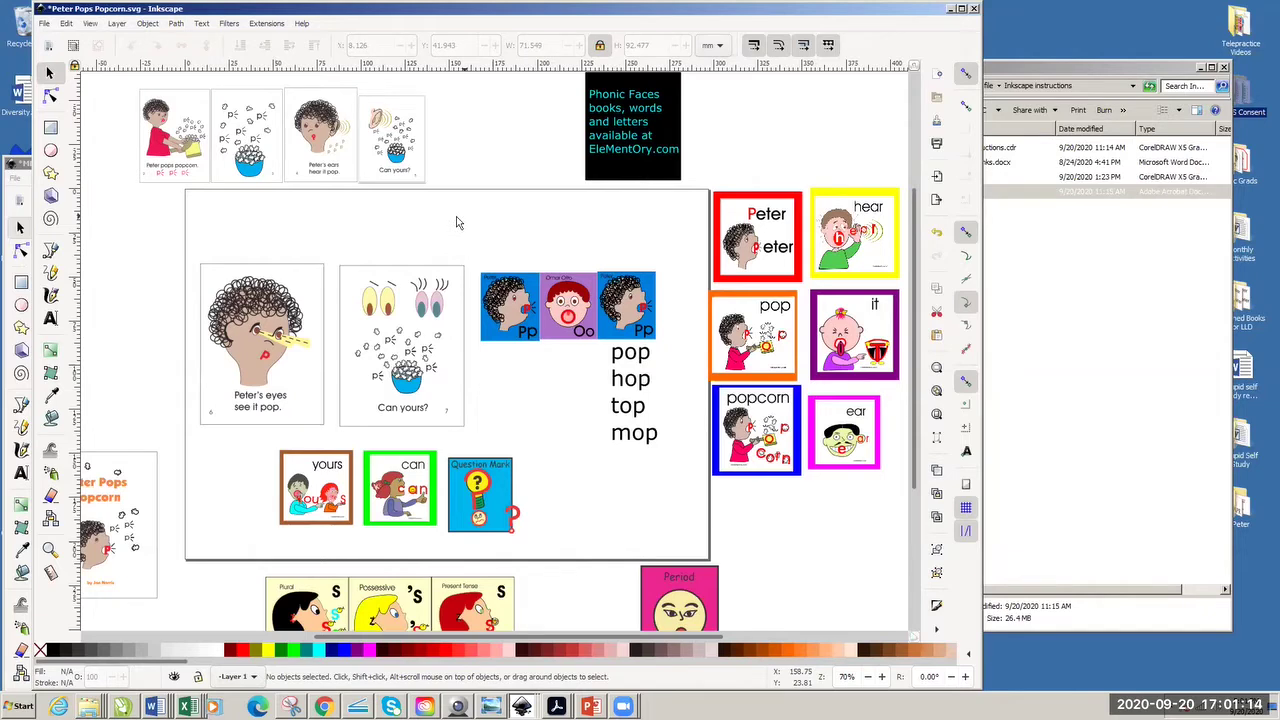
pyautogui.press('ctrl')
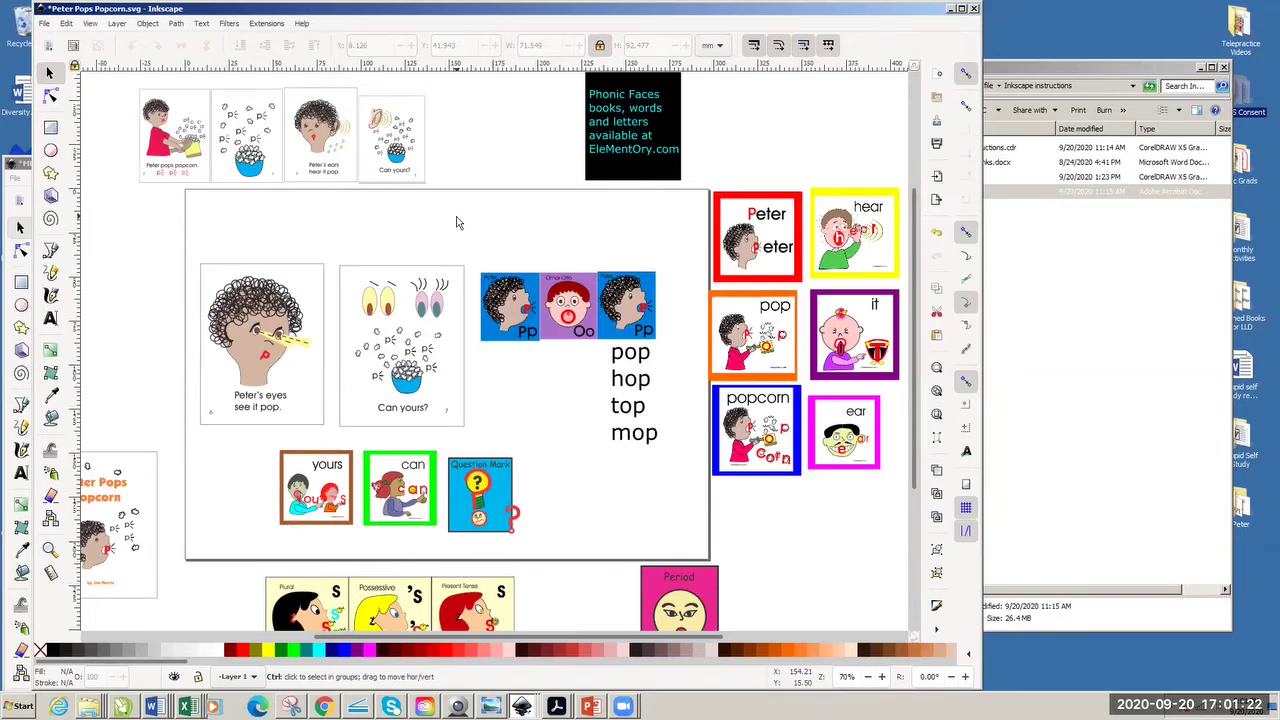
# - Open a blank New document 3 in front of the popcorn file with Ctrl+N
pyautogui.hotkey('ctrl', 'n')
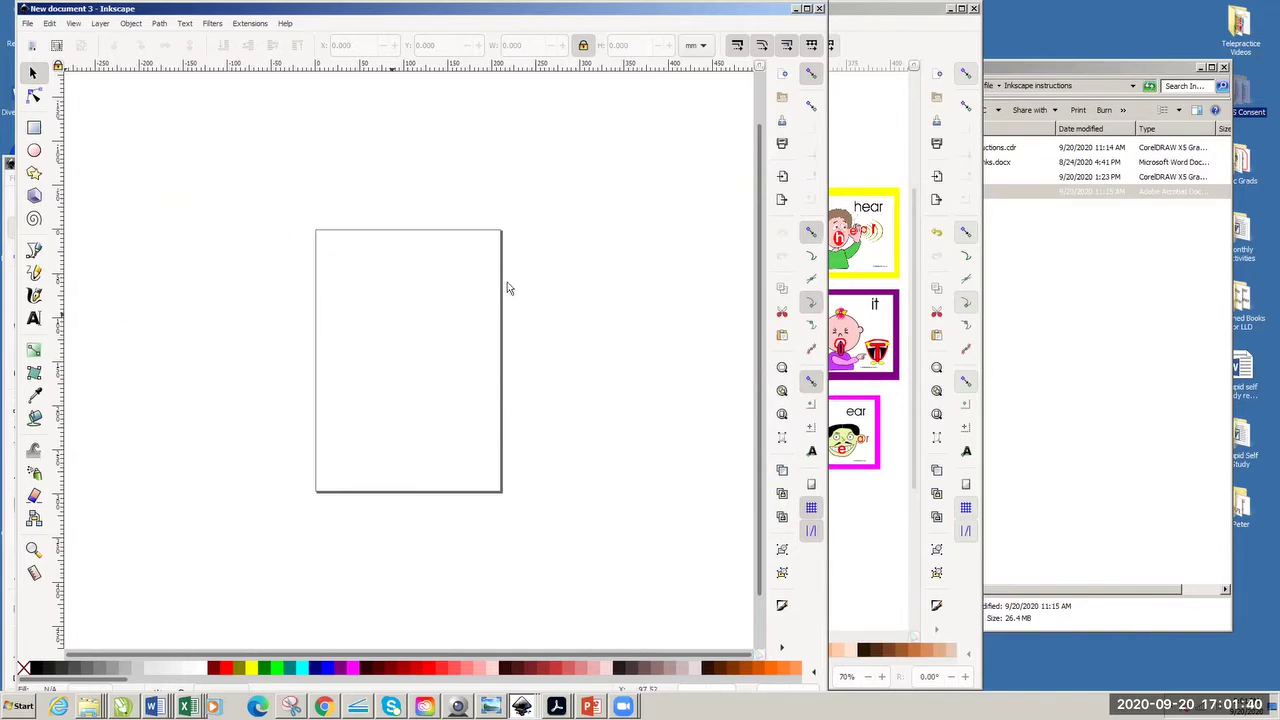
# - Open Document Properties for the new document, showing its A4 210 × 297 mm portrait page
pyautogui.click(28, 24)
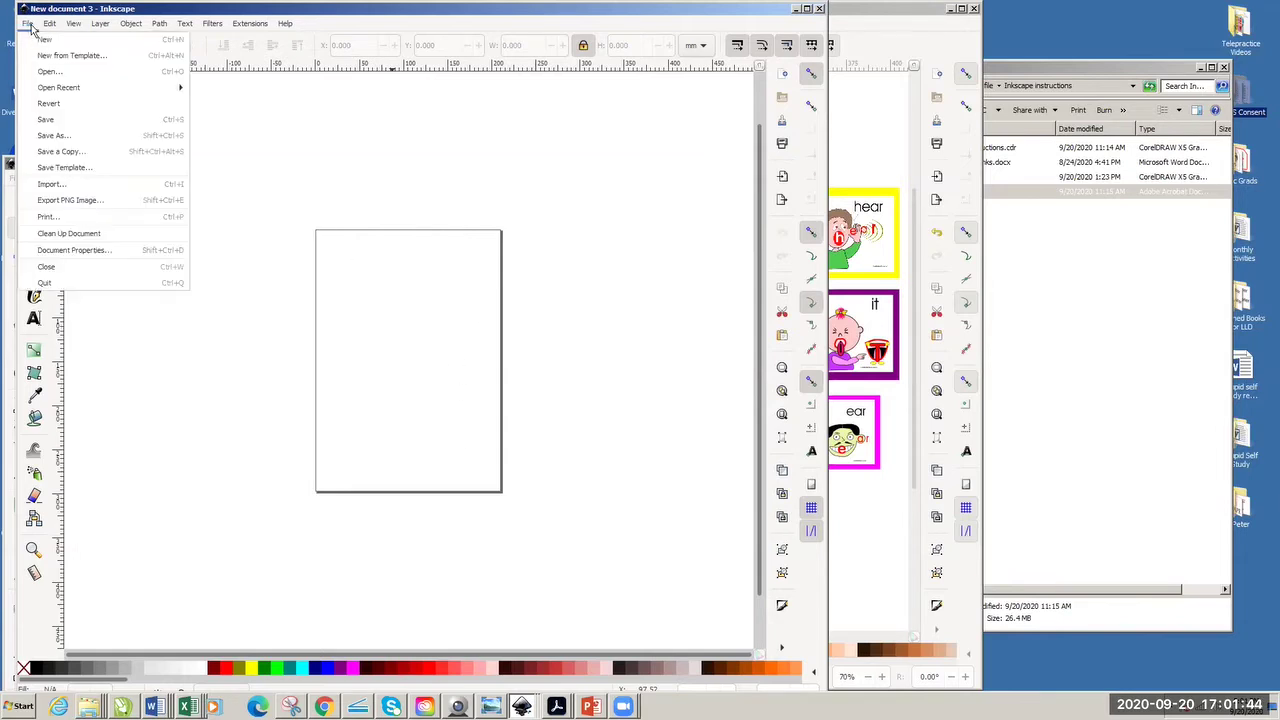
pyautogui.click(97, 257)
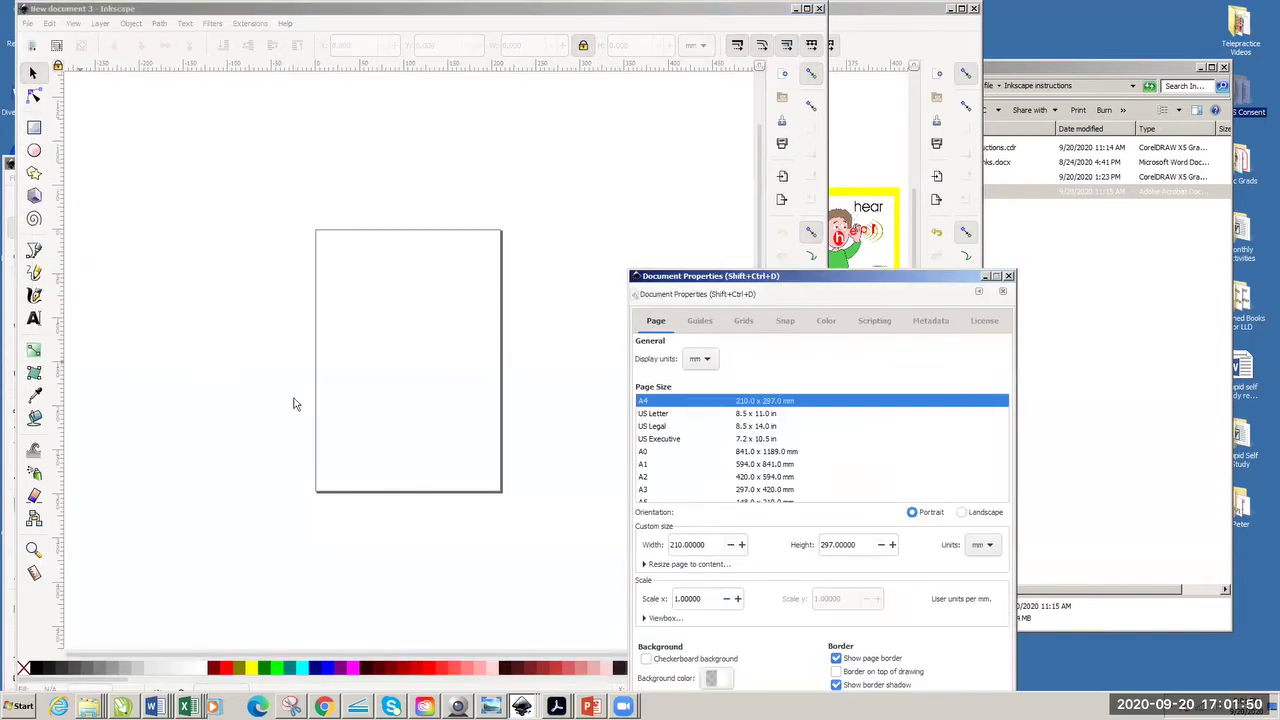
# - Switch the page to landscape orientation, then zoom in on it twice
pyautogui.click(961, 512)
pyautogui.click(1009, 276)
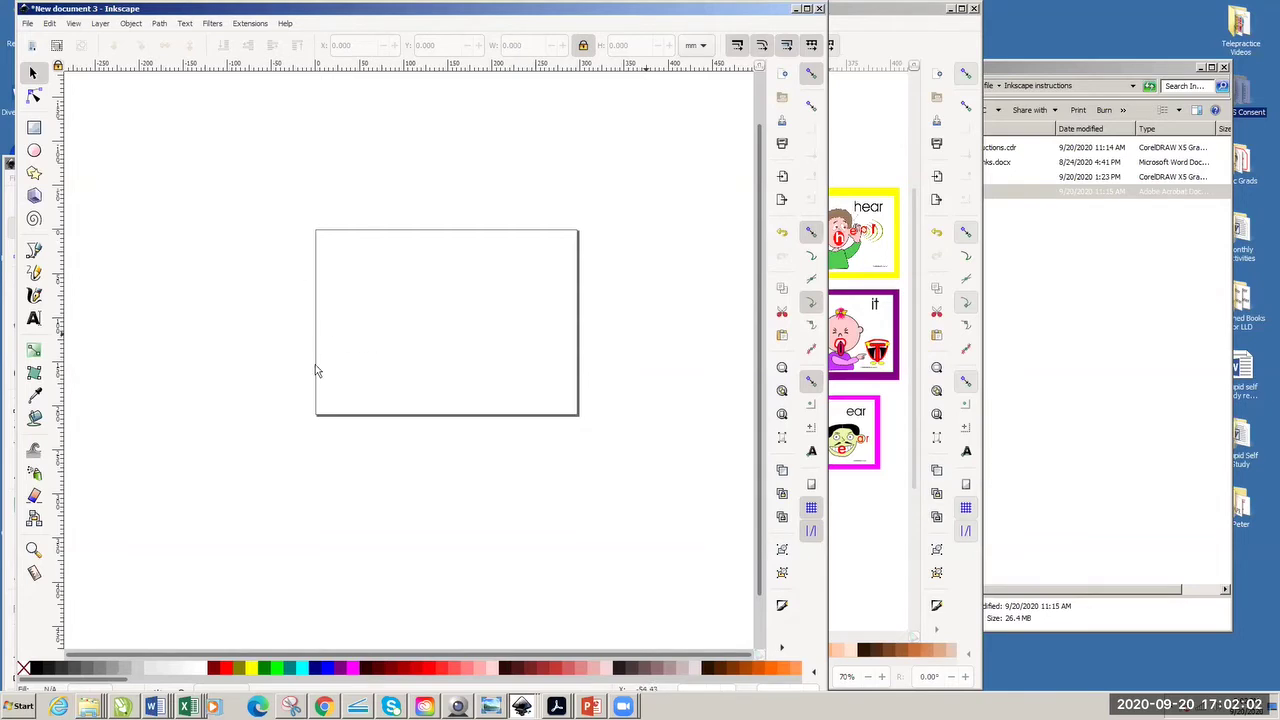
pyautogui.click(34, 551)
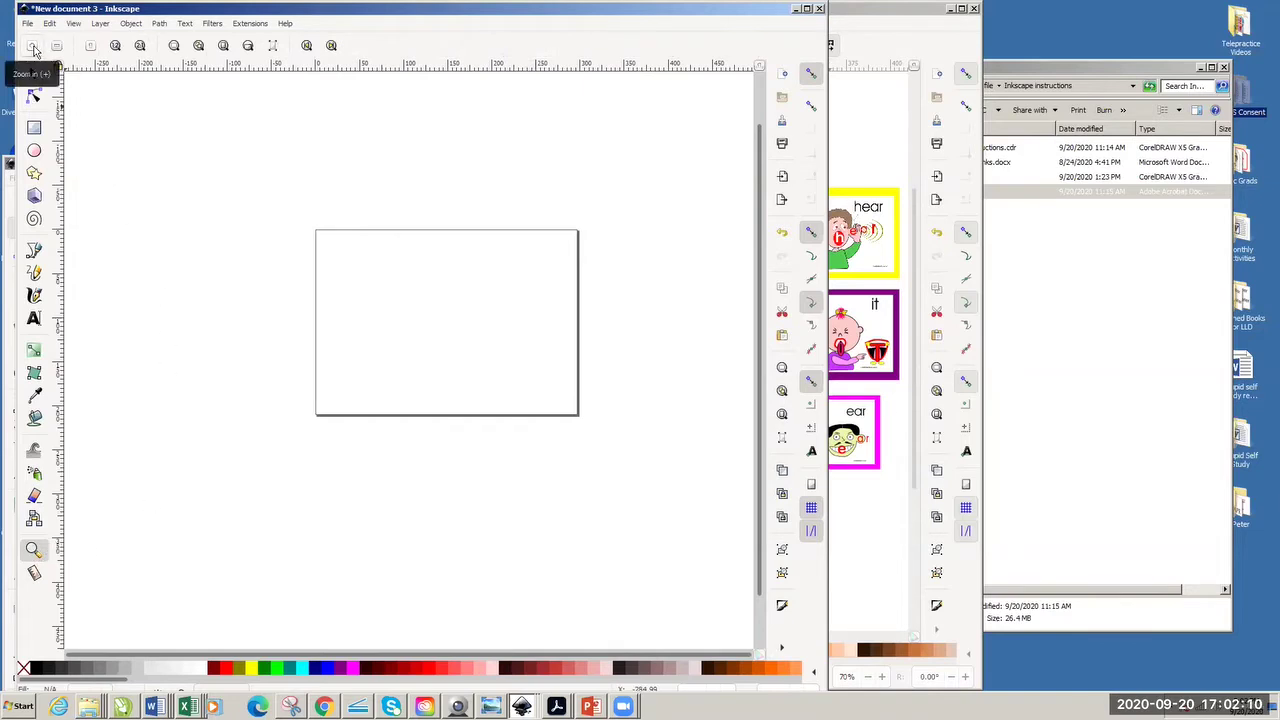
pyautogui.click(33, 47)
pyautogui.click(33, 47)
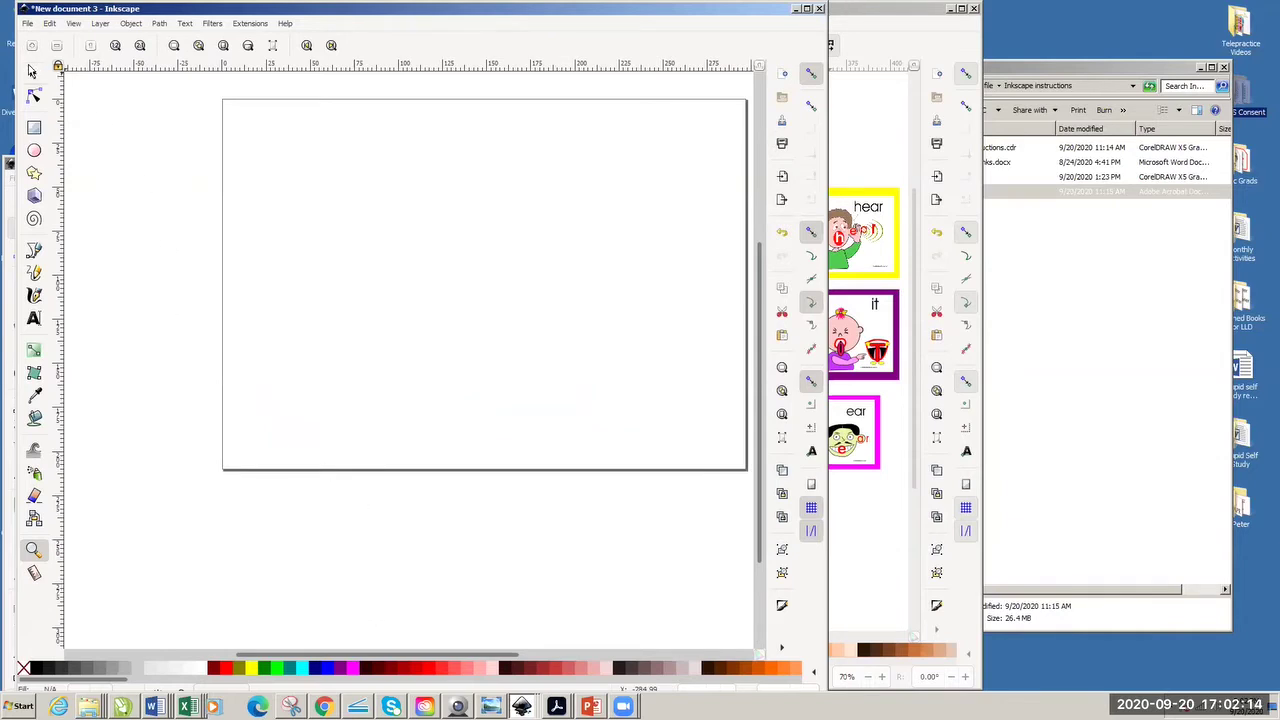
# - Return to the Selector tool and drag across the blank landscape canvas
pyautogui.click(32, 74)
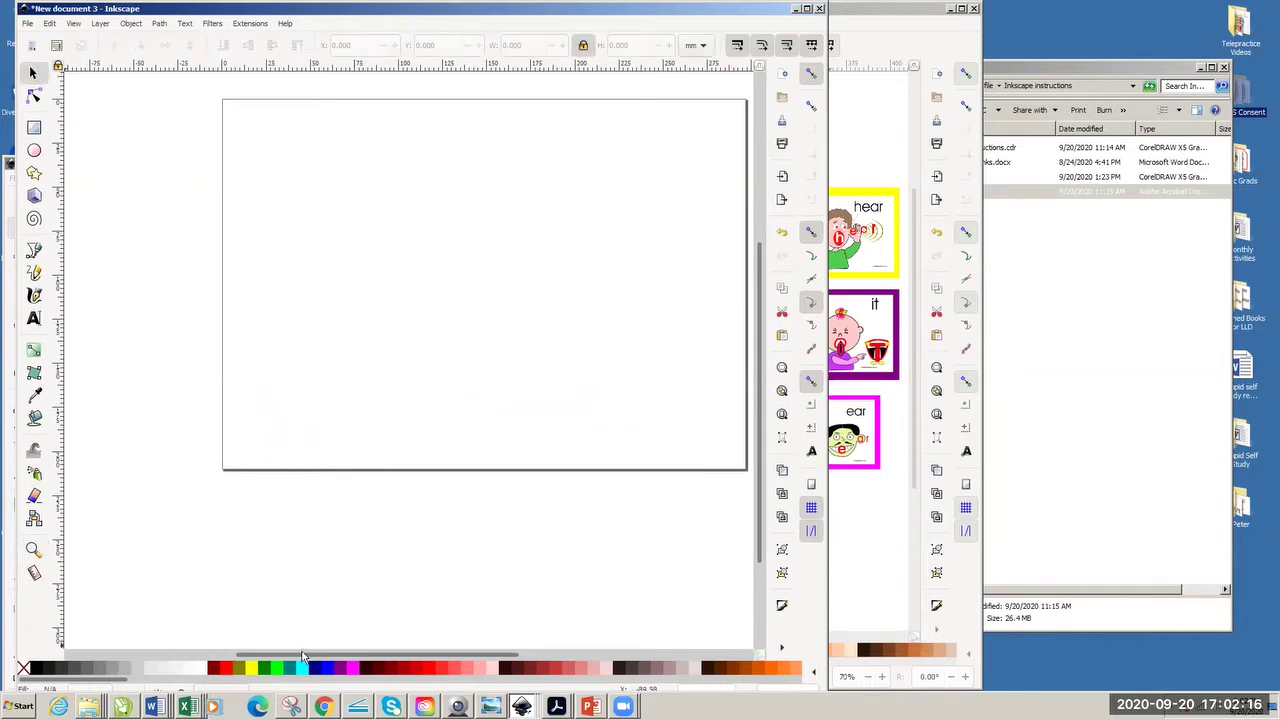
pyautogui.moveTo(308, 655)
pyautogui.mouseDown()
pyautogui.moveTo(362, 672)
pyautogui.moveTo(325, 665)
pyautogui.mouseUp()
pyautogui.moveTo(760, 538); pyautogui.dragTo(760, 508)
pyautogui.moveTo(537, 655); pyautogui.dragTo(557, 657)
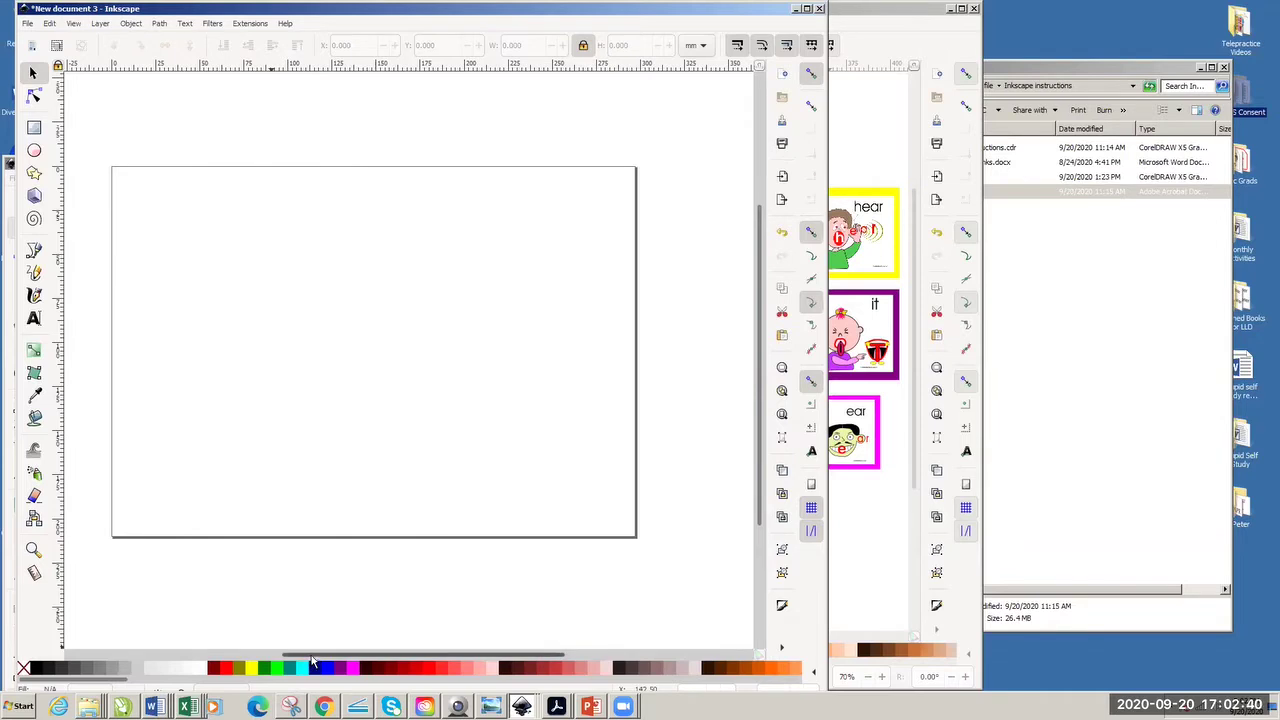
pyautogui.moveTo(311, 665)
pyautogui.mouseDown()
pyautogui.moveTo(291, 665)
pyautogui.moveTo(316, 663)
pyautogui.mouseUp()
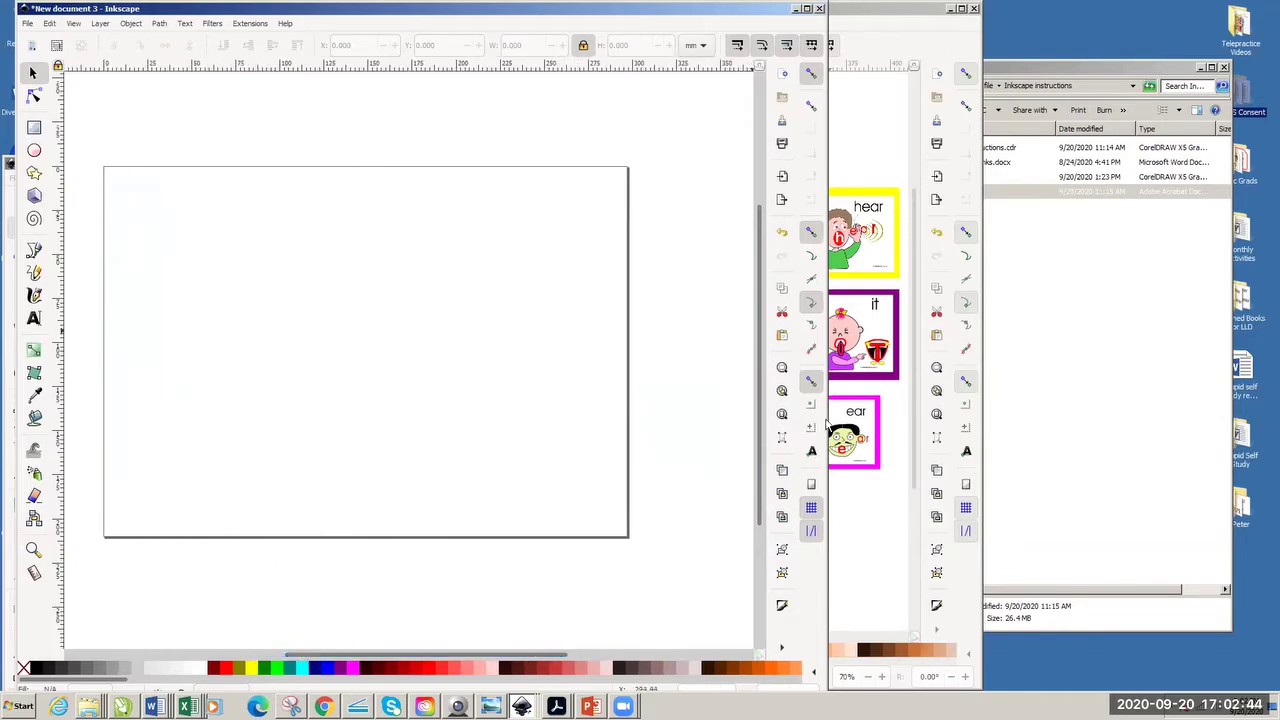
# - Close the Inkscape instructions folder window and bring up PeterBB.pdf in Acrobat
pyautogui.click(1055, 472)
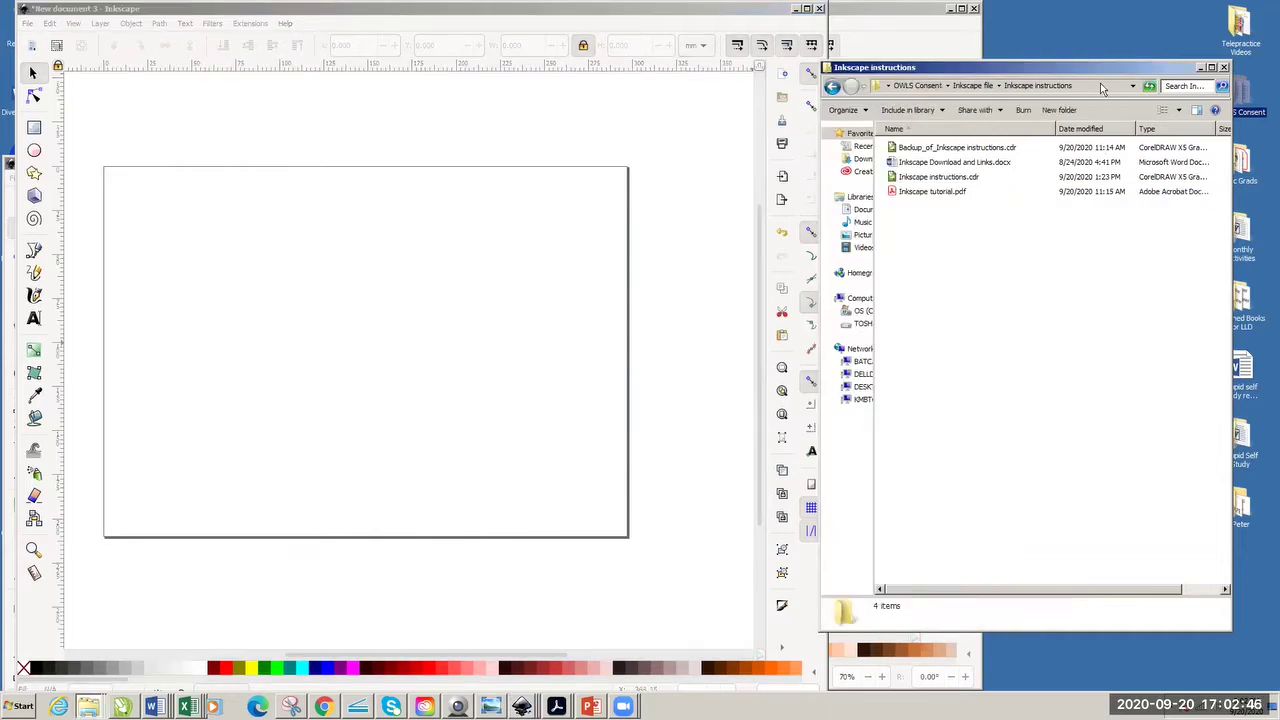
pyautogui.click(1202, 68)
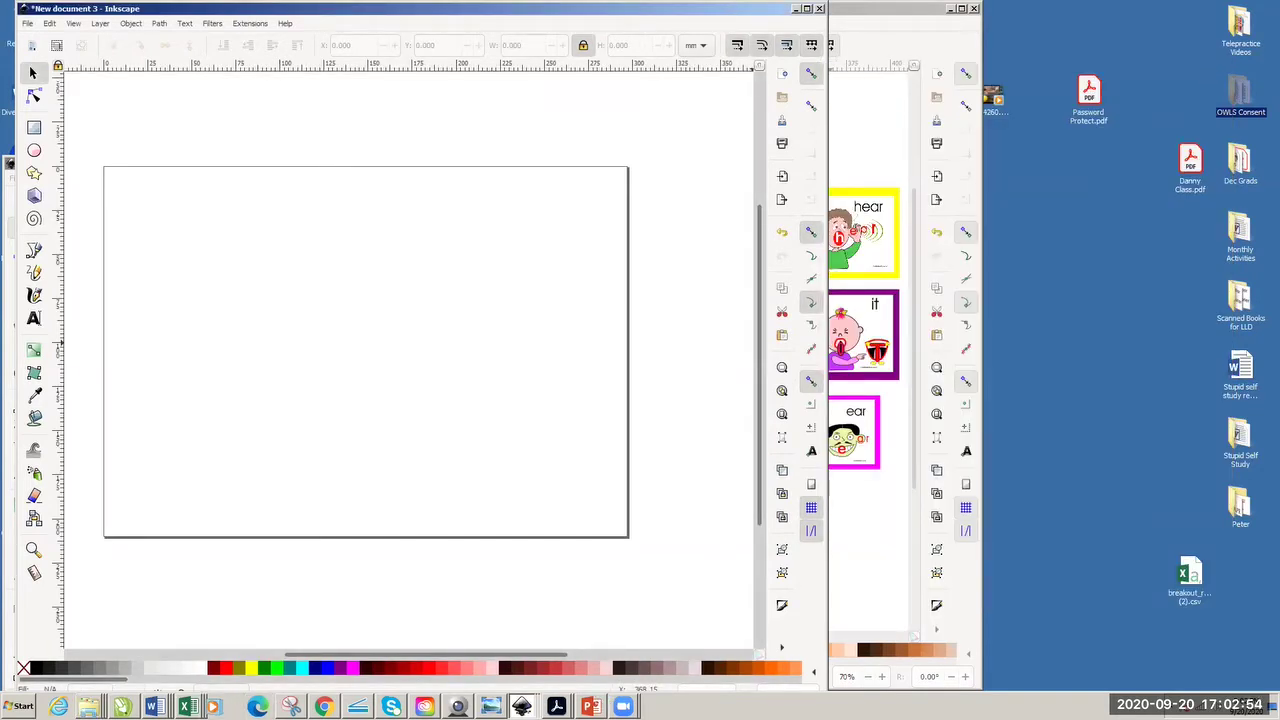
pyautogui.click(557, 706)
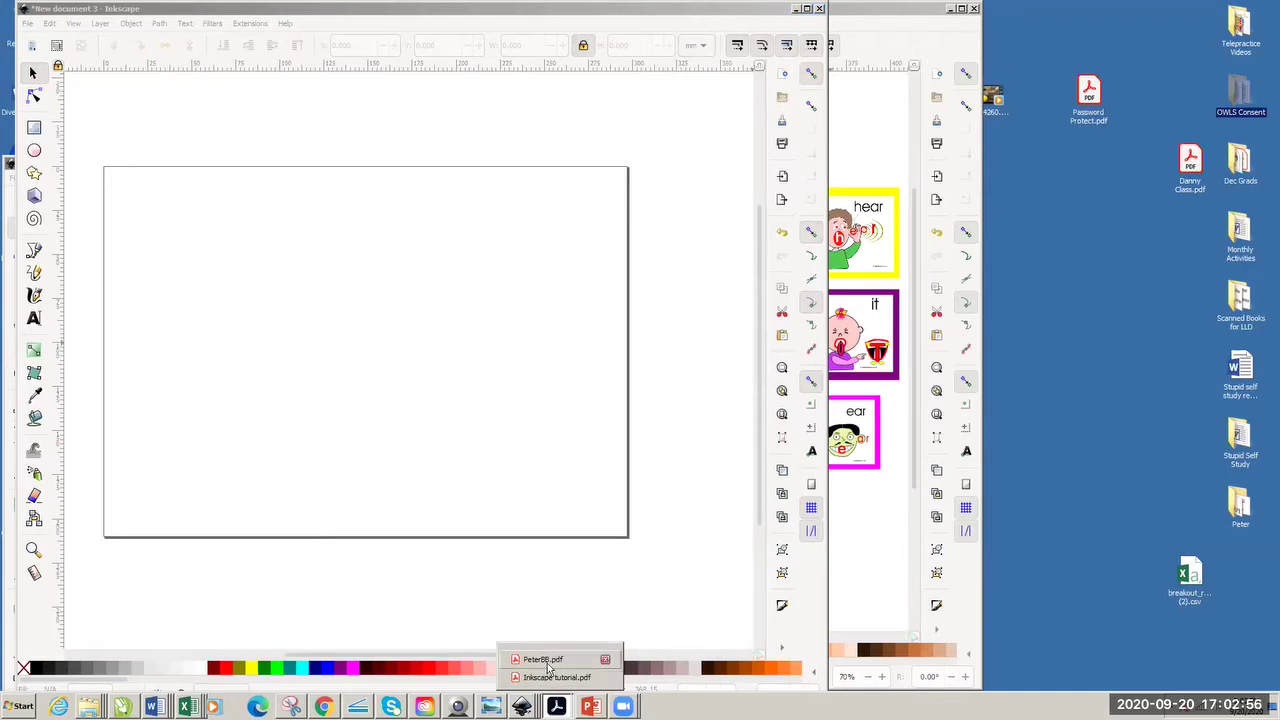
pyautogui.click(547, 661)
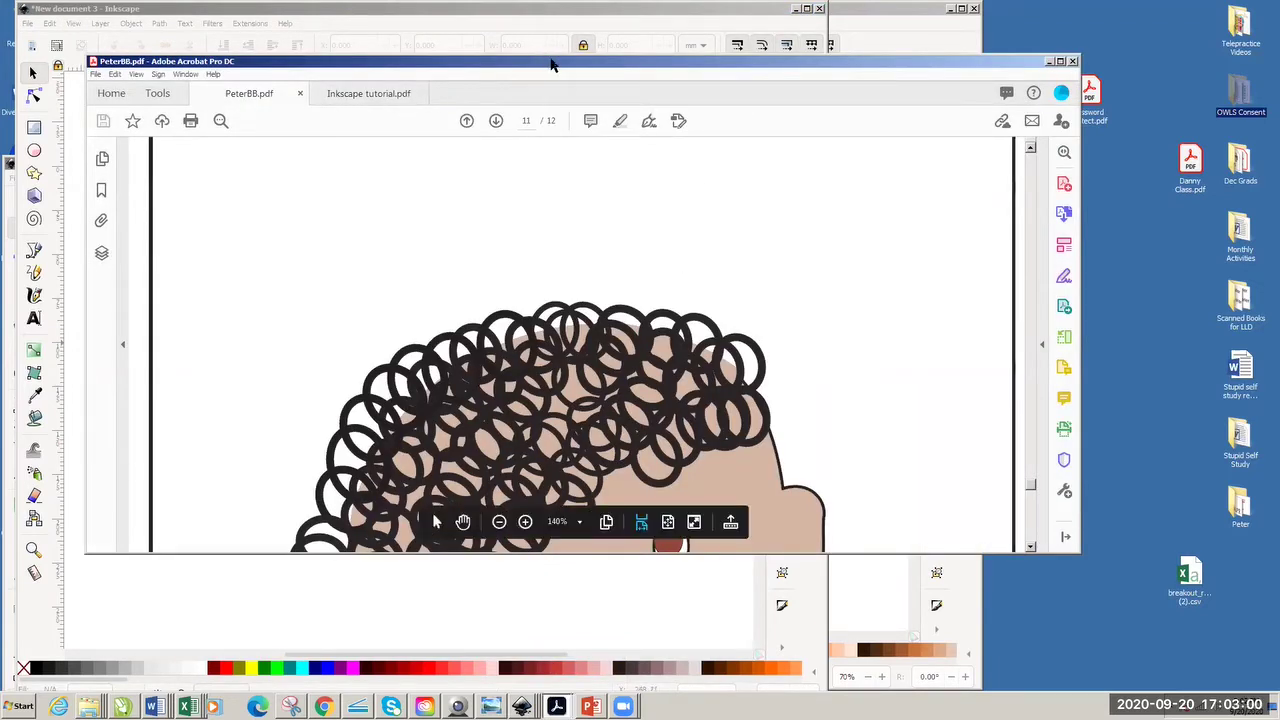
# - Move and enlarge the PDF window, then zoom out until a whole page fits
pyautogui.moveTo(551, 64); pyautogui.dragTo(696, 31)
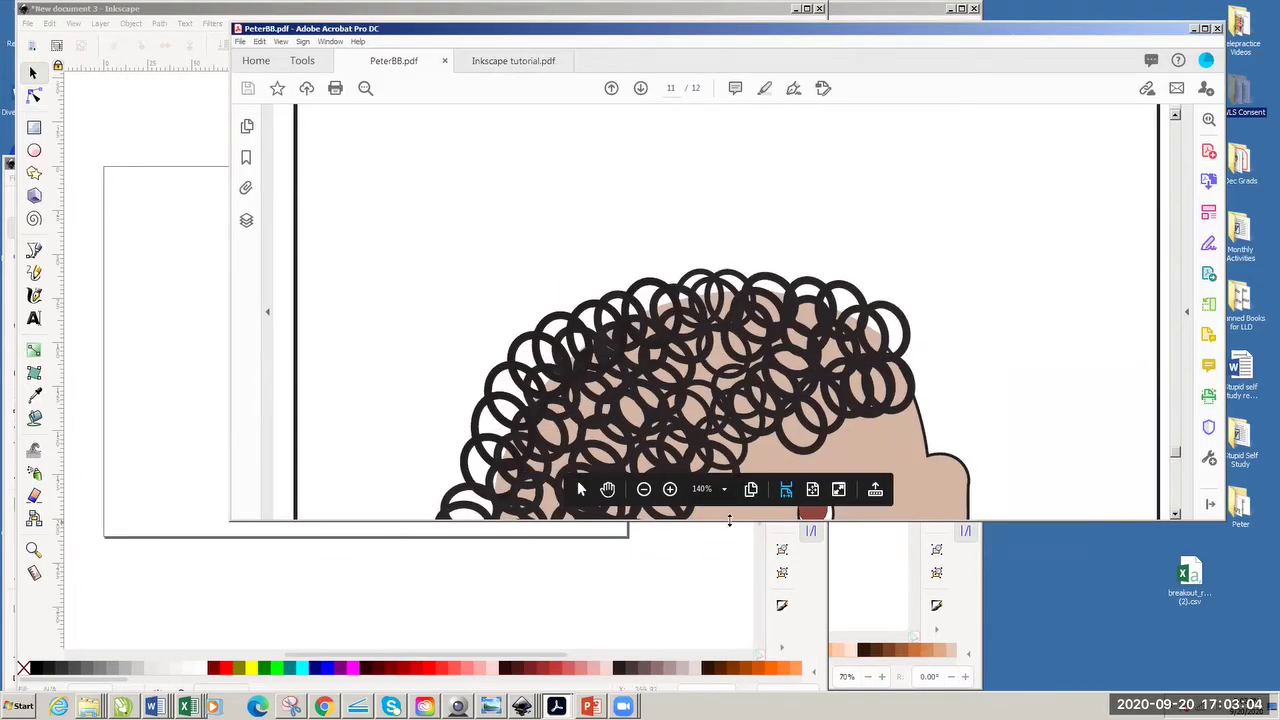
pyautogui.moveTo(729, 521); pyautogui.dragTo(708, 676)
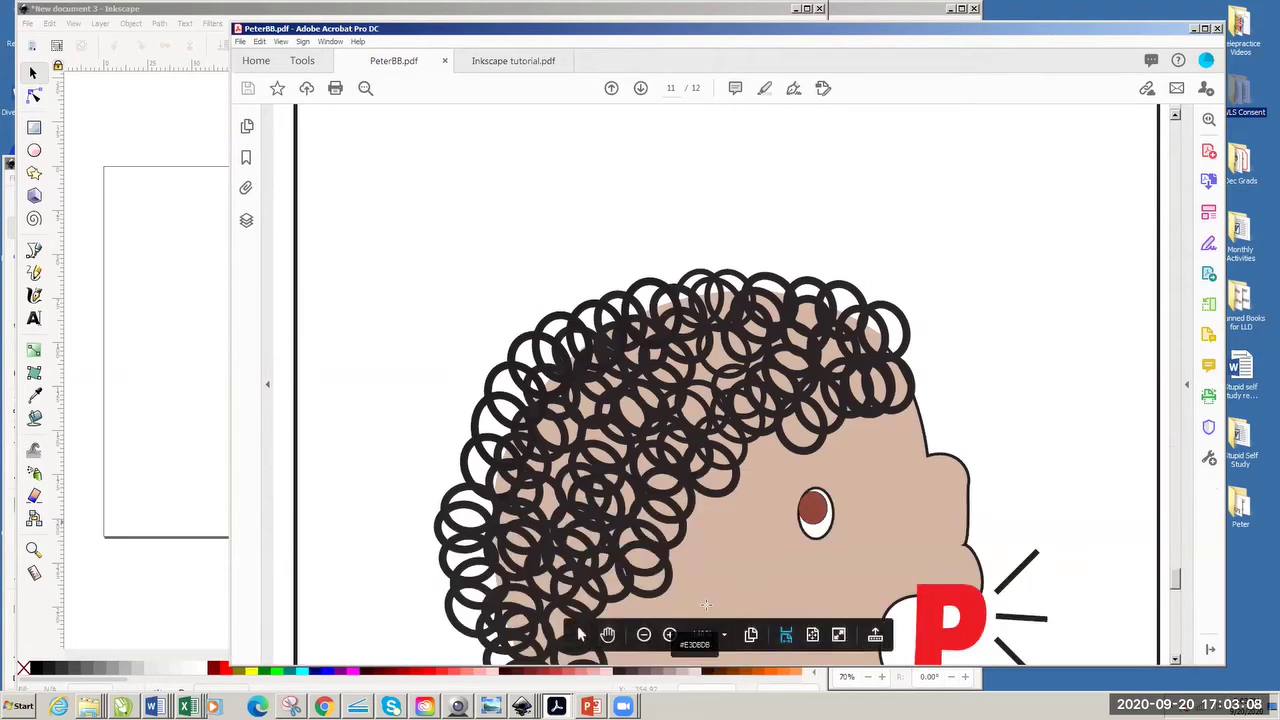
pyautogui.click(645, 637)
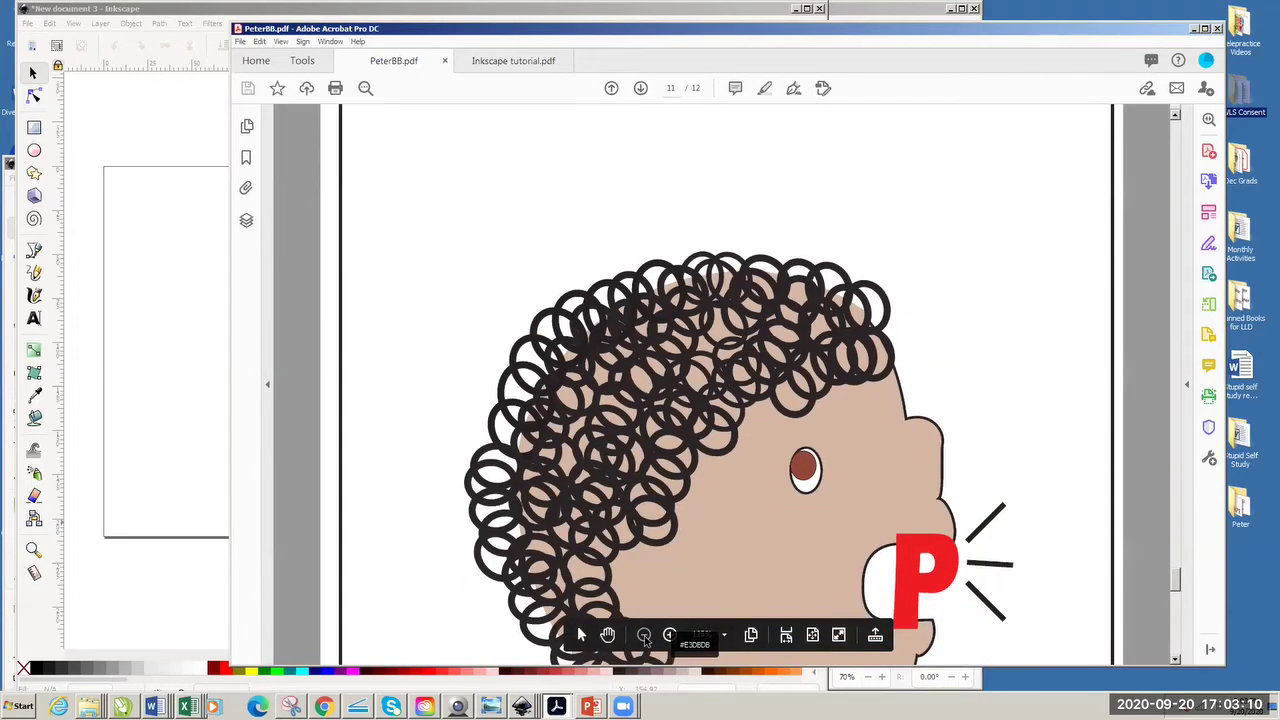
pyautogui.click(645, 637)
pyautogui.click(645, 637)
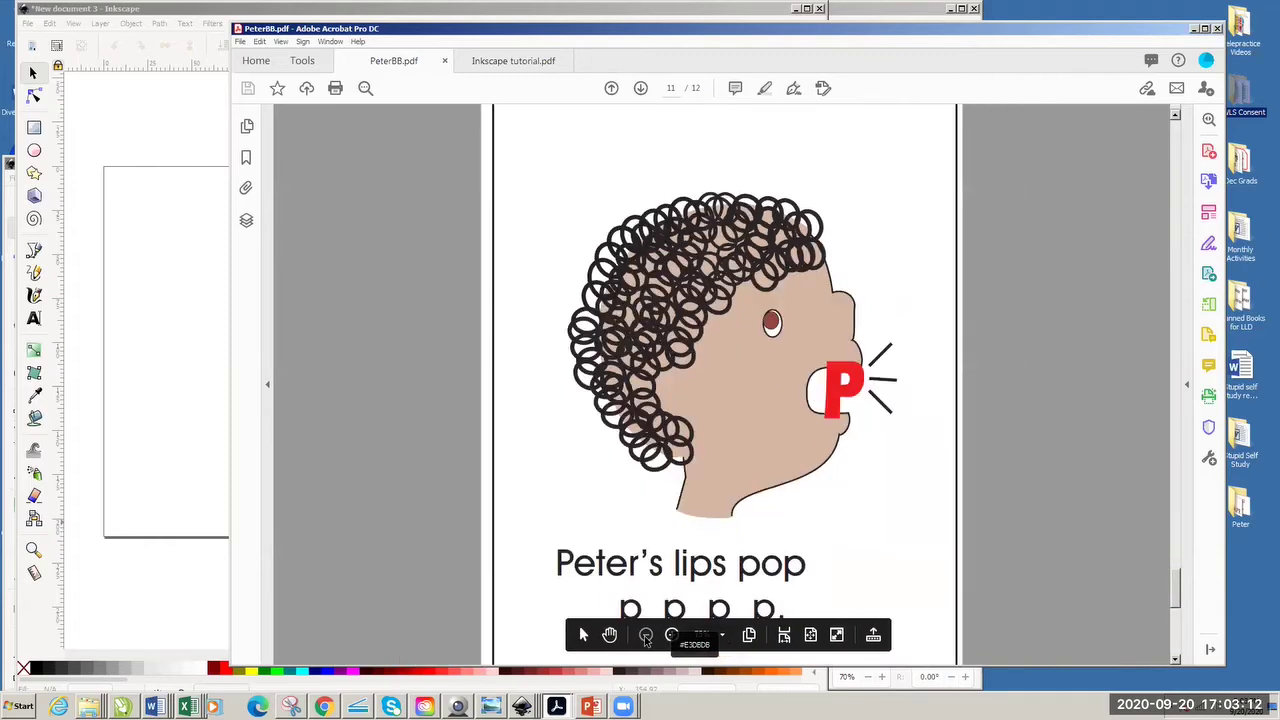
pyautogui.click(645, 637)
pyautogui.click(645, 637)
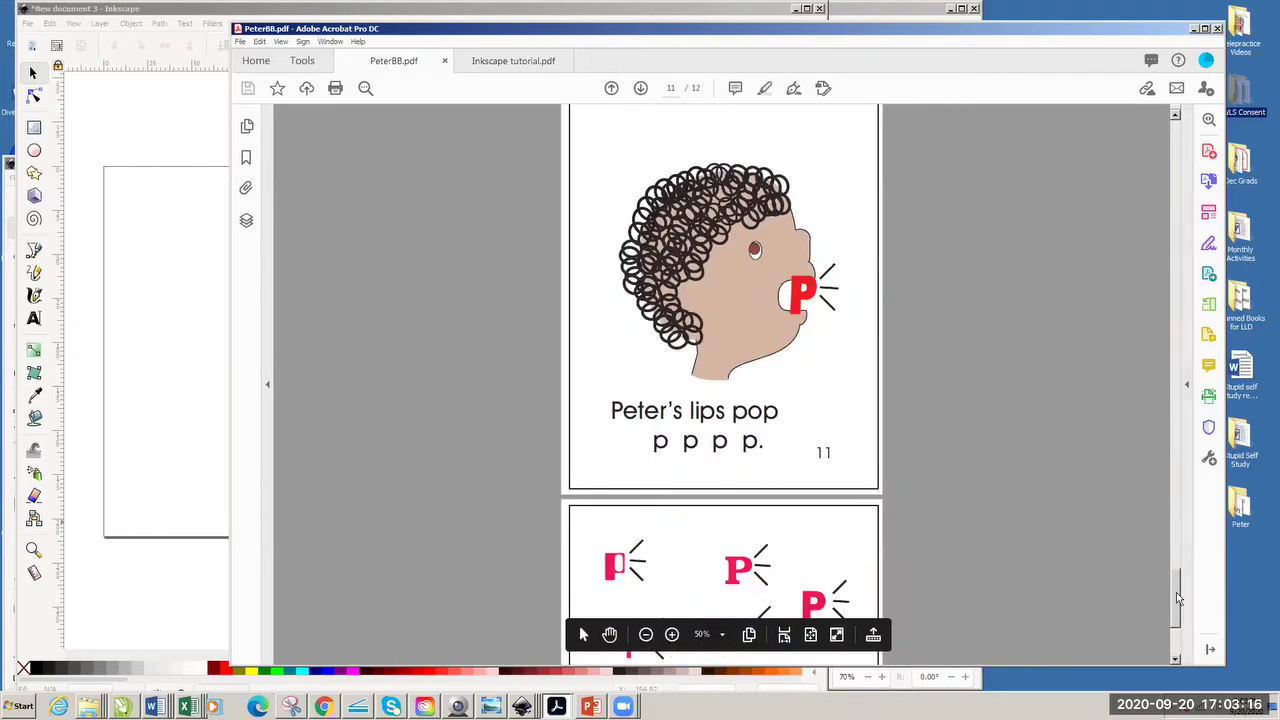
# - Scroll to page 8, 'Peter's nose smells it pop. Can yours?'
pyautogui.moveTo(1176, 592); pyautogui.dragTo(1183, 271)
pyautogui.scroll(5, 1183, 271)
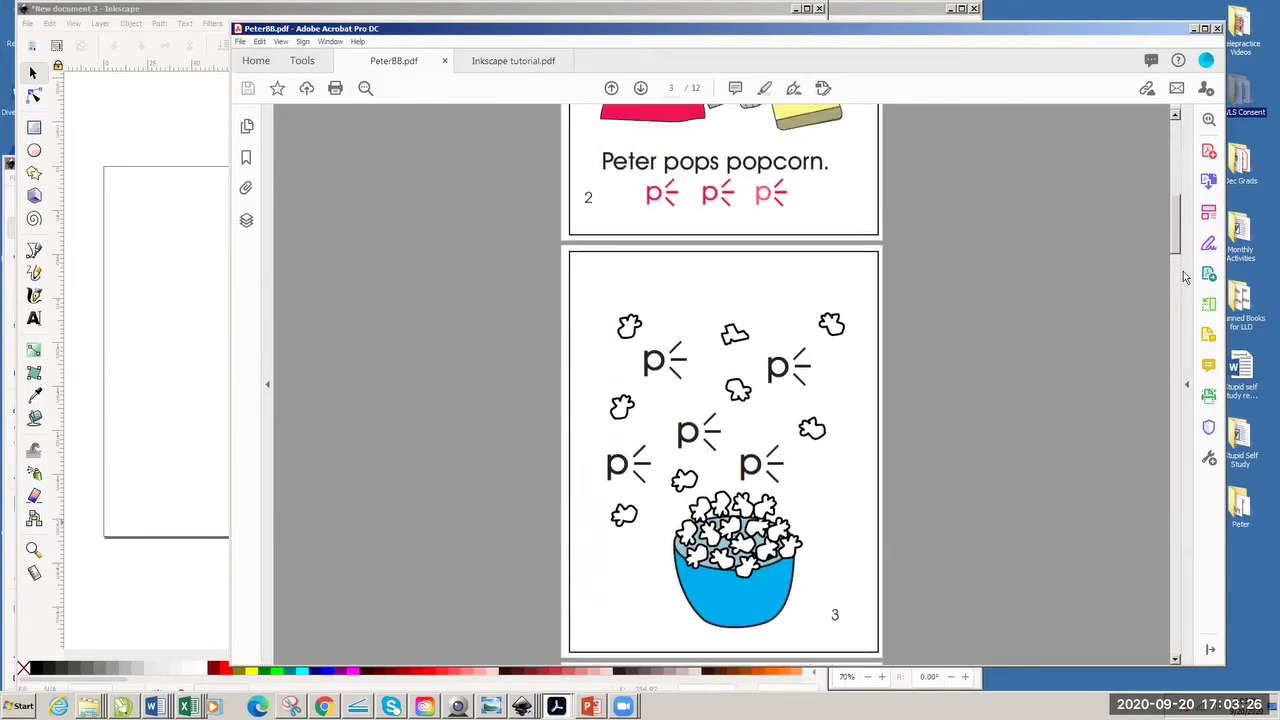
pyautogui.scroll(1, 1183, 271)
pyautogui.scroll(3, 1183, 271)
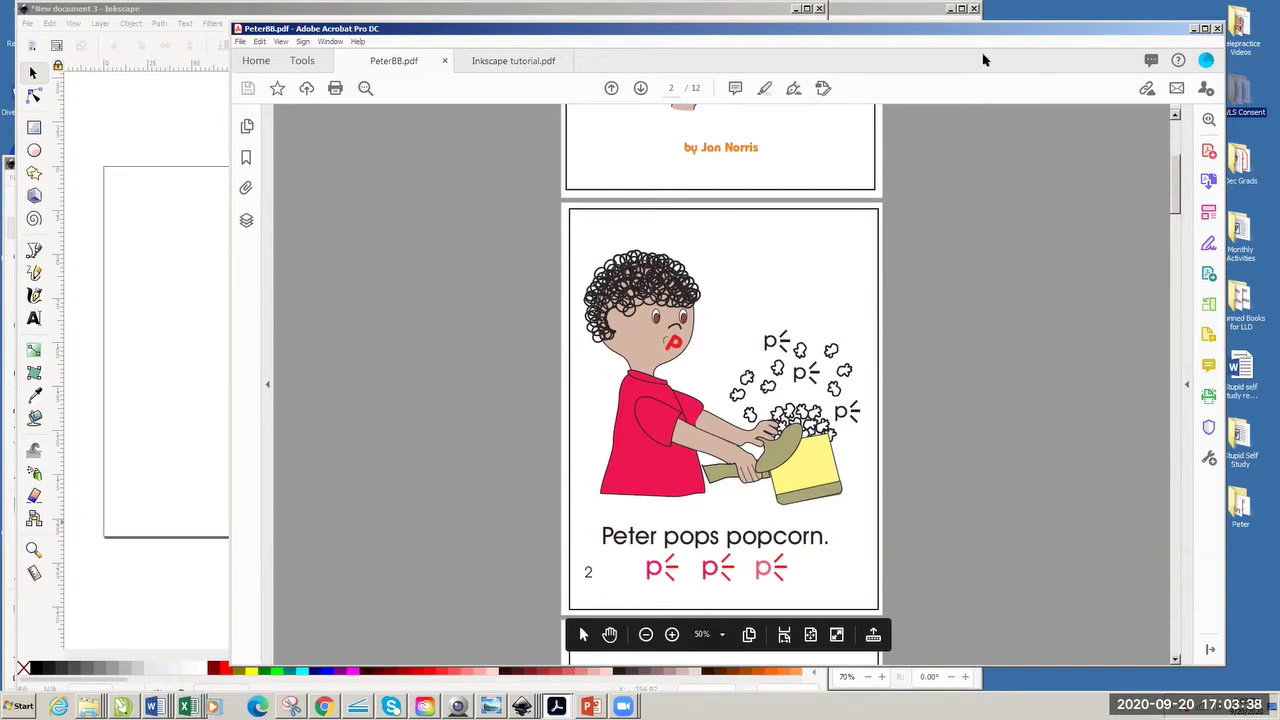
pyautogui.moveTo(963, 34); pyautogui.dragTo(878, 33)
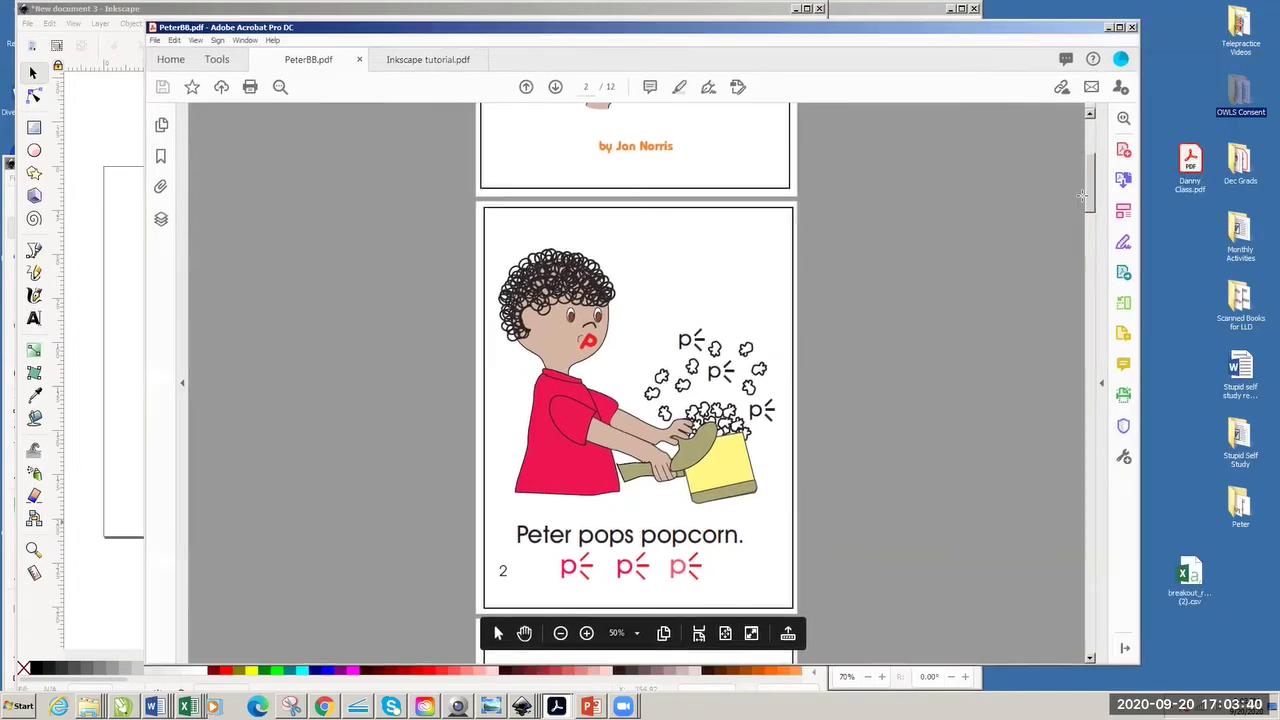
pyautogui.moveTo(1087, 187); pyautogui.dragTo(1012, 458)
pyautogui.scroll(-1, 1012, 457)
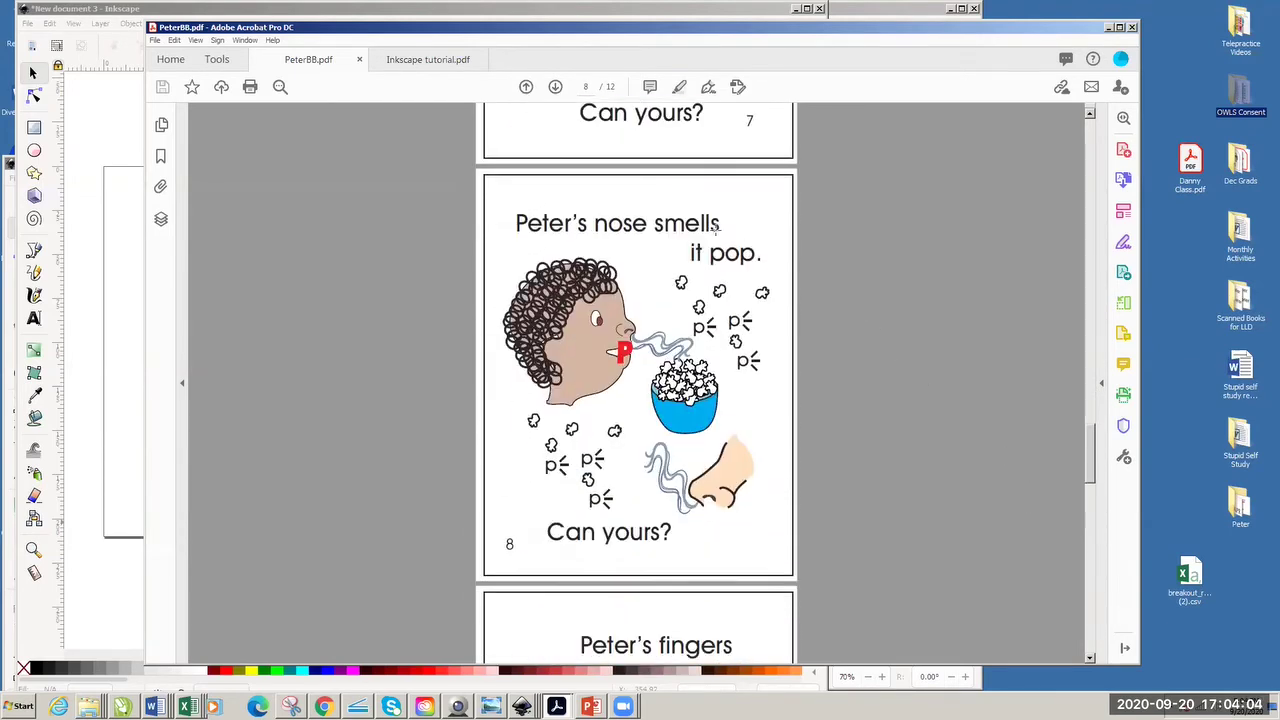
# - Snapshot the whole of page 8 with Edit > Take a Snapshot, then return to Inkscape
pyautogui.click(178, 43)
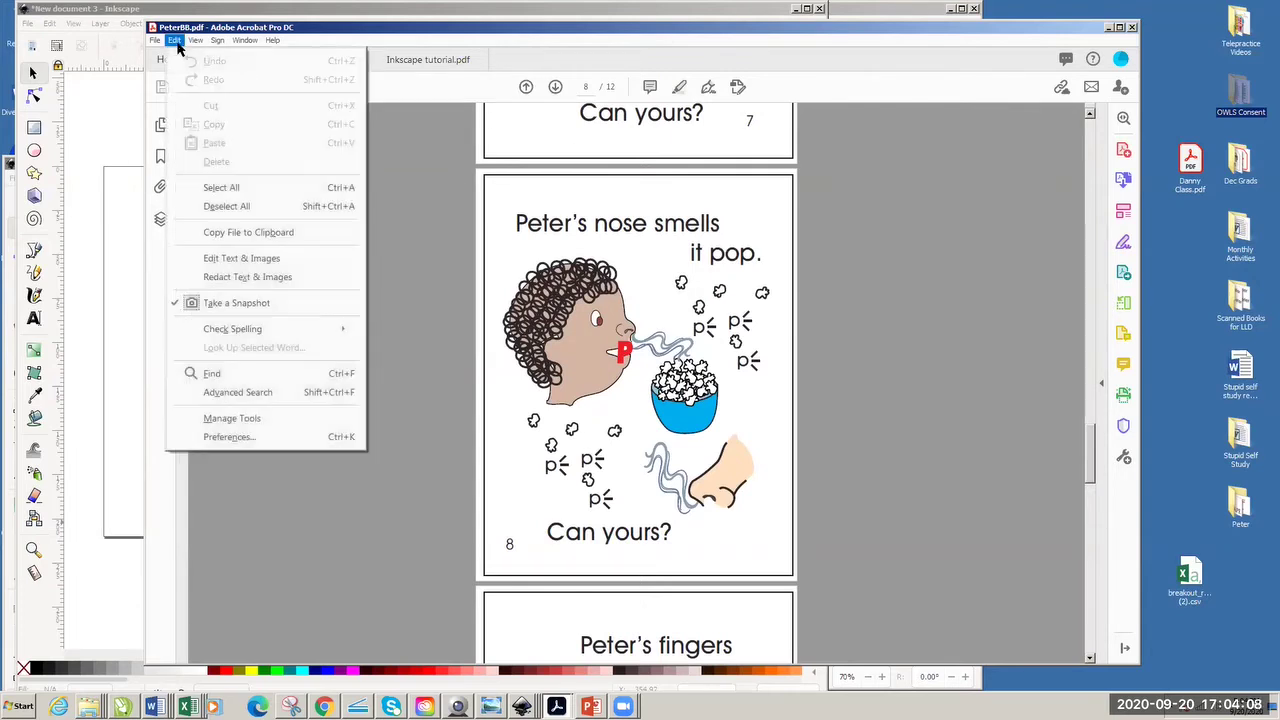
pyautogui.click(223, 309)
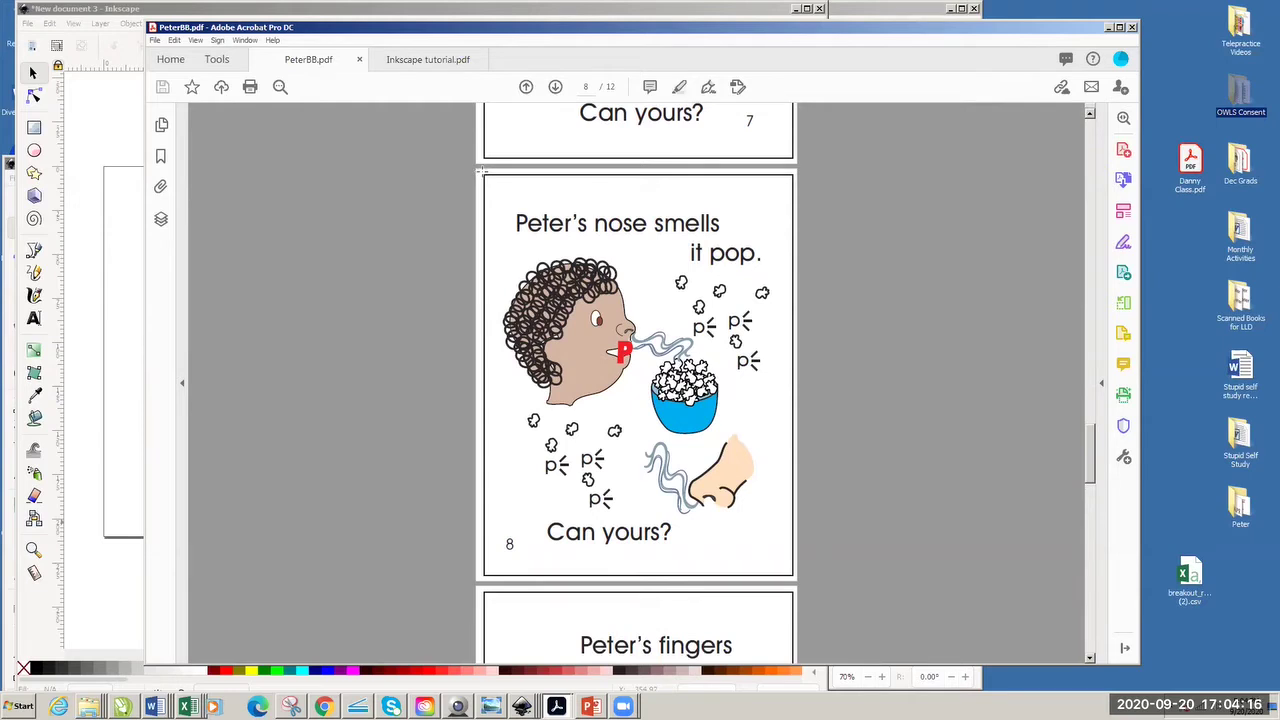
pyautogui.moveTo(478, 172); pyautogui.dragTo(798, 577)
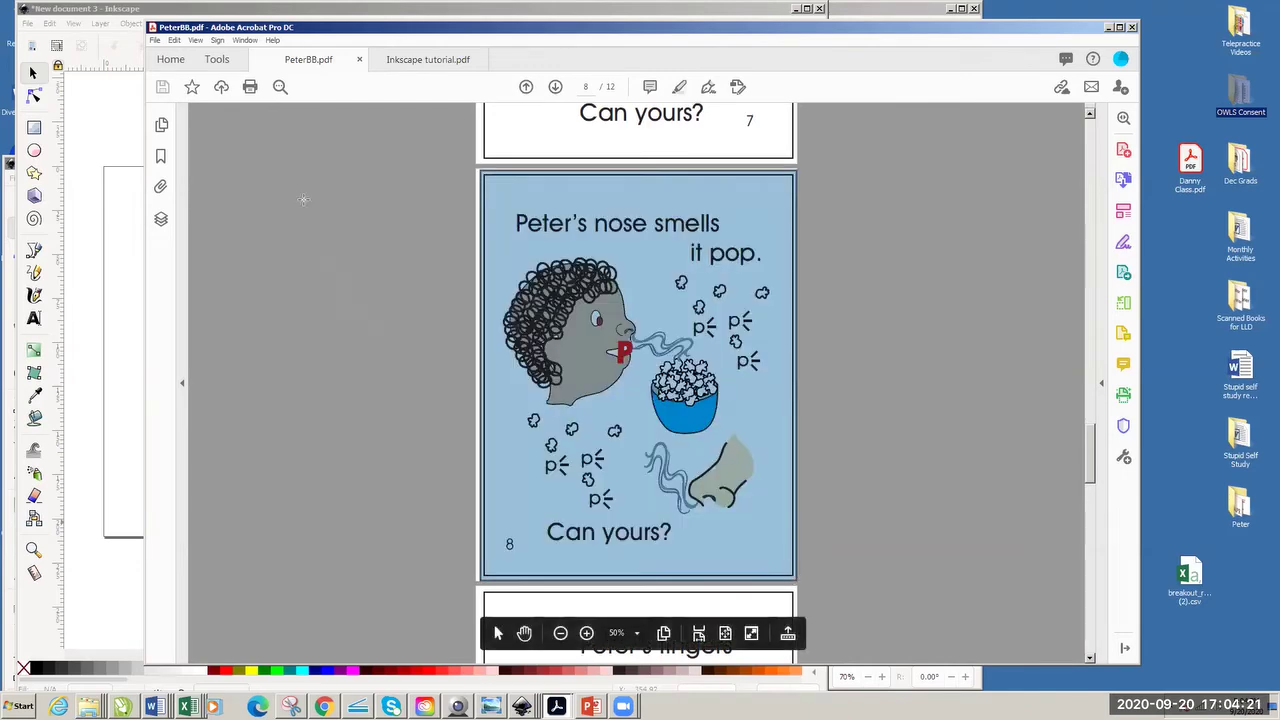
pyautogui.click(133, 228)
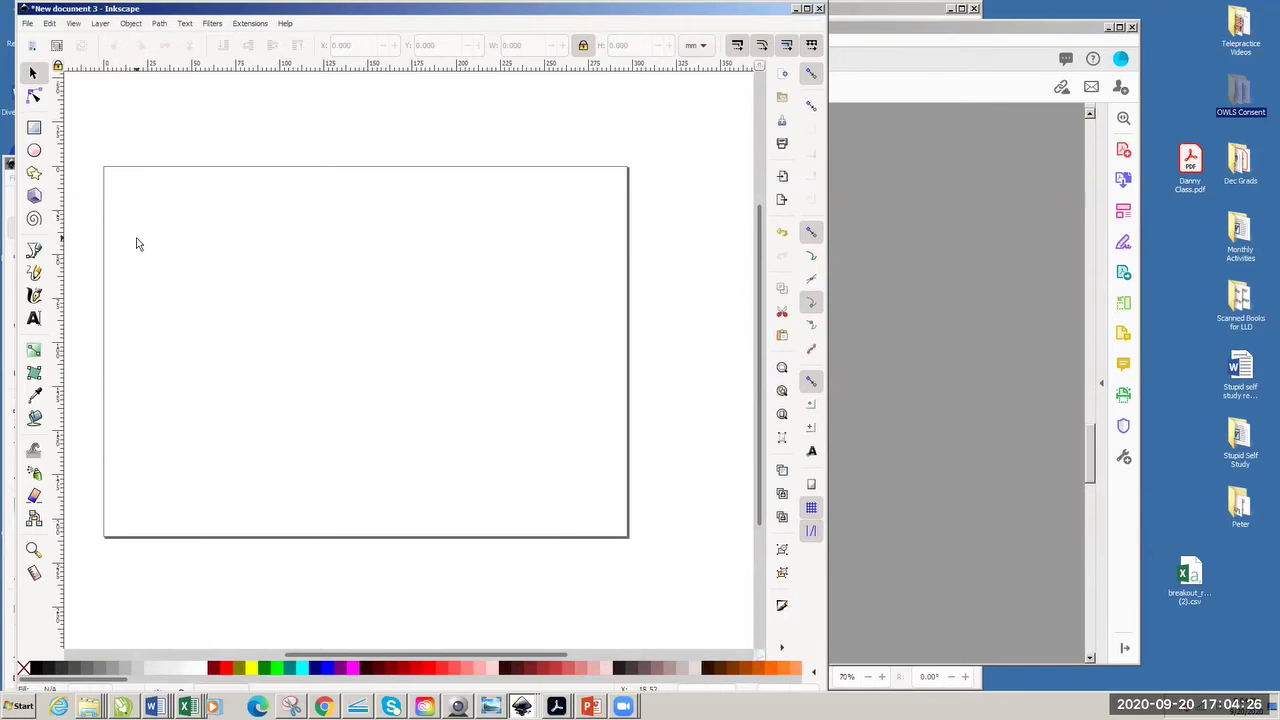
# - Paste the page 8 snapshot and scale it proportionally to 121.479 × 157.512 mm on the page's left half
pyautogui.hotkey('ctrl', 'v')
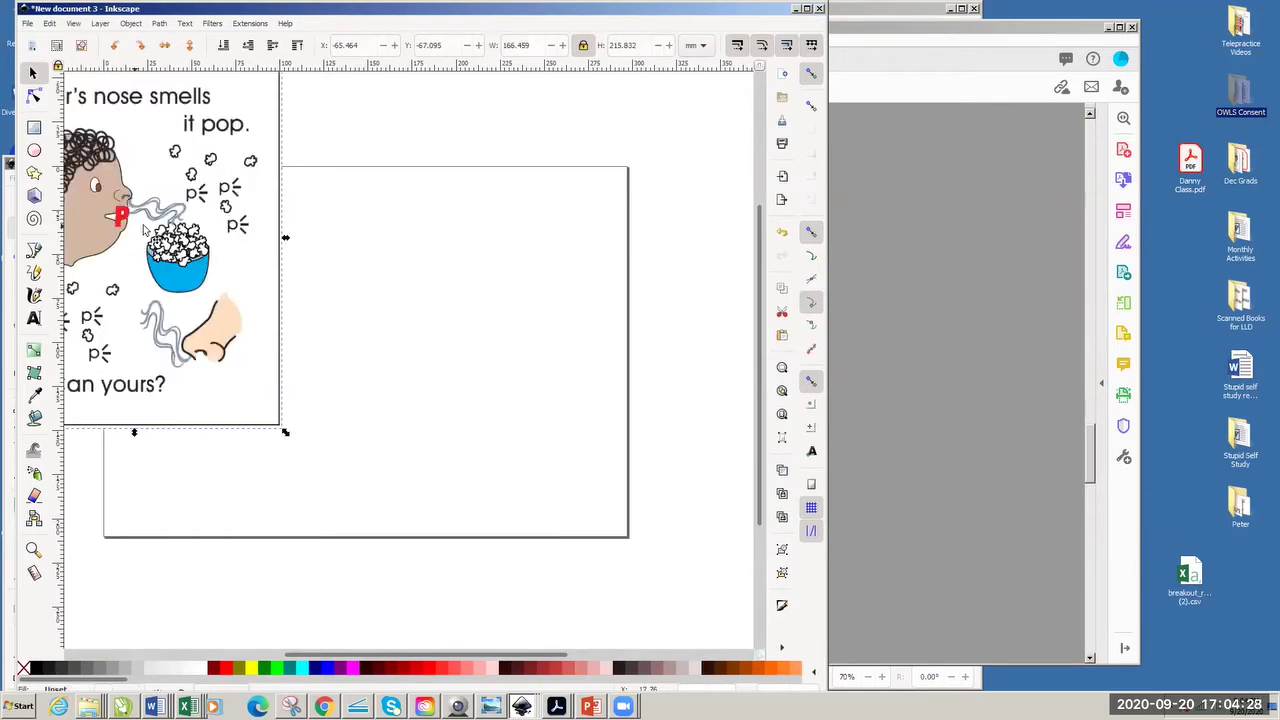
pyautogui.moveTo(152, 236); pyautogui.dragTo(291, 330)
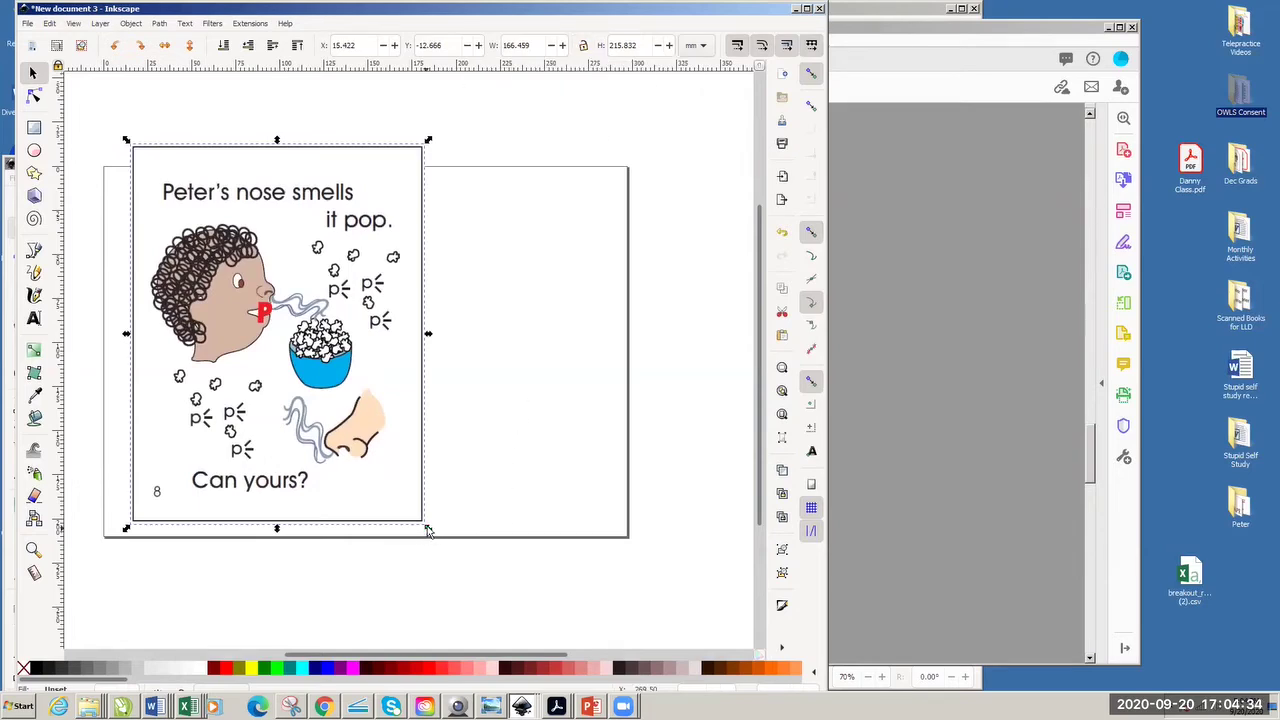
pyautogui.moveTo(428, 530); pyautogui.dragTo(353, 469)
pyautogui.press('Escape')
pyautogui.click(584, 46)
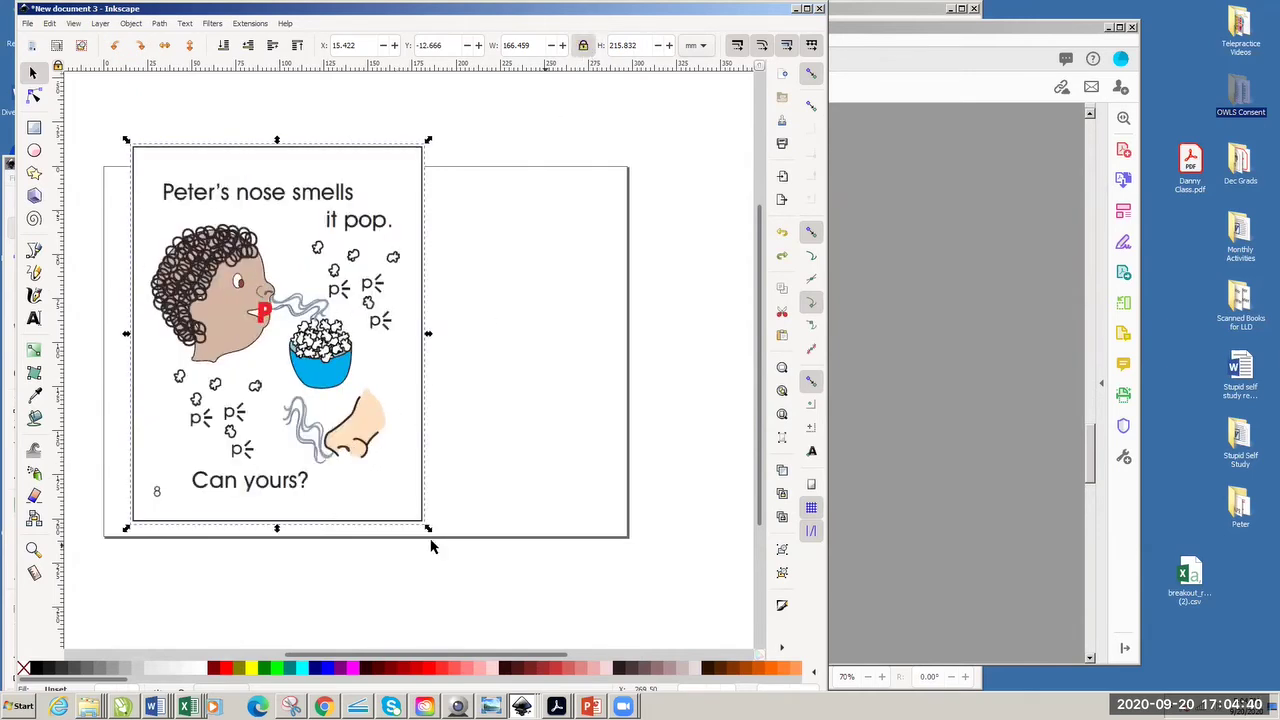
pyautogui.moveTo(430, 530); pyautogui.dragTo(346, 428)
pyautogui.click(258, 333)
pyautogui.moveTo(258, 333); pyautogui.dragTo(252, 405)
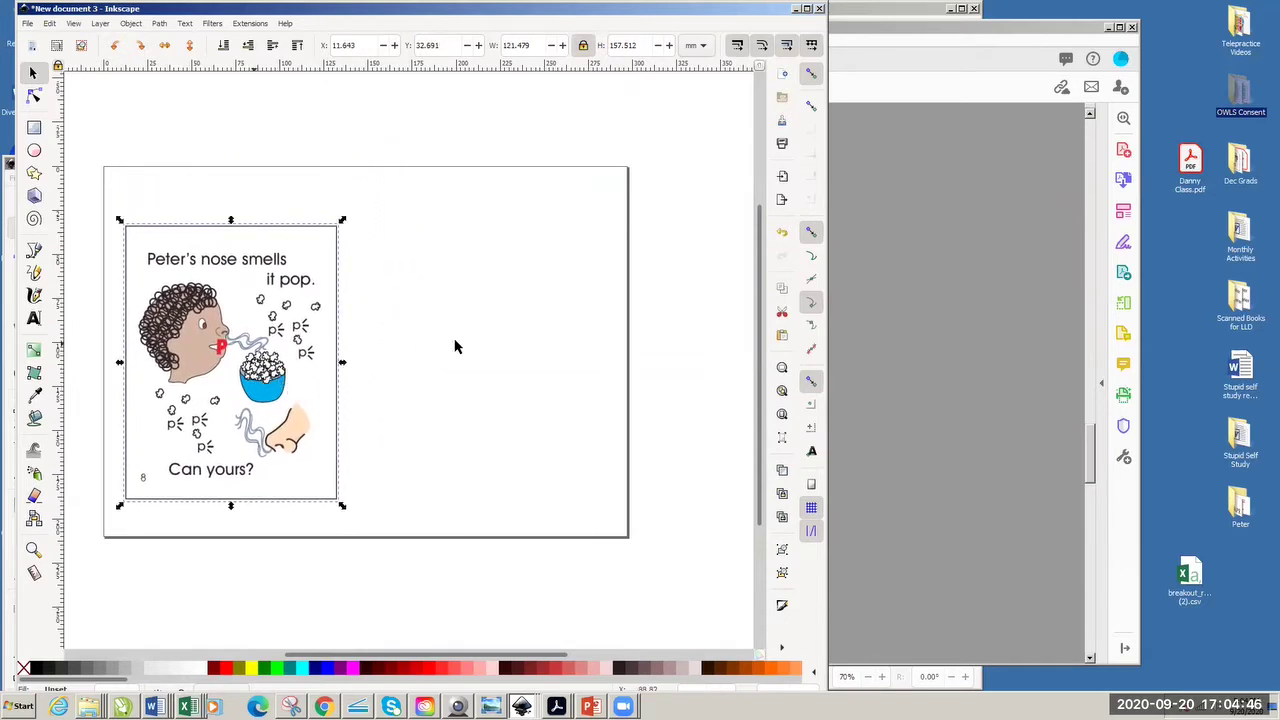
pyautogui.click(872, 318)
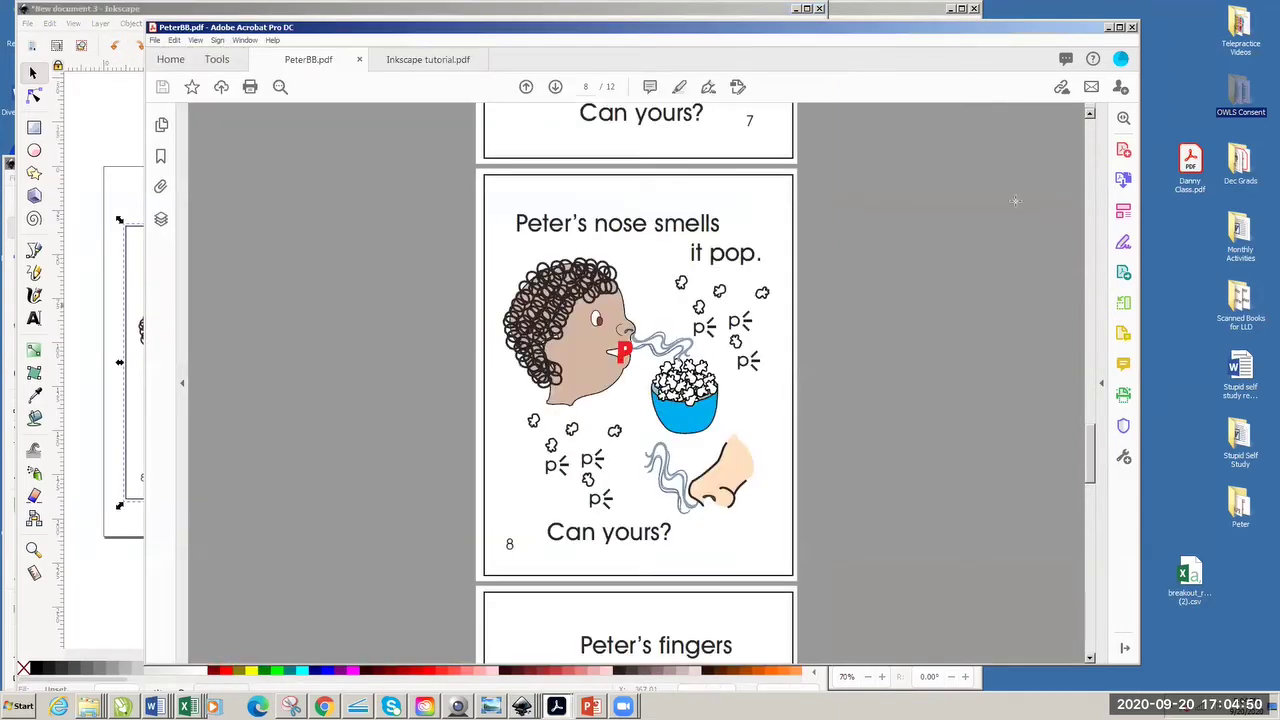
# - Scroll to page 10, 'Peter's mouth tastes it pop.', and snapshot the whole page
pyautogui.moveTo(1092, 460); pyautogui.dragTo(1075, 553)
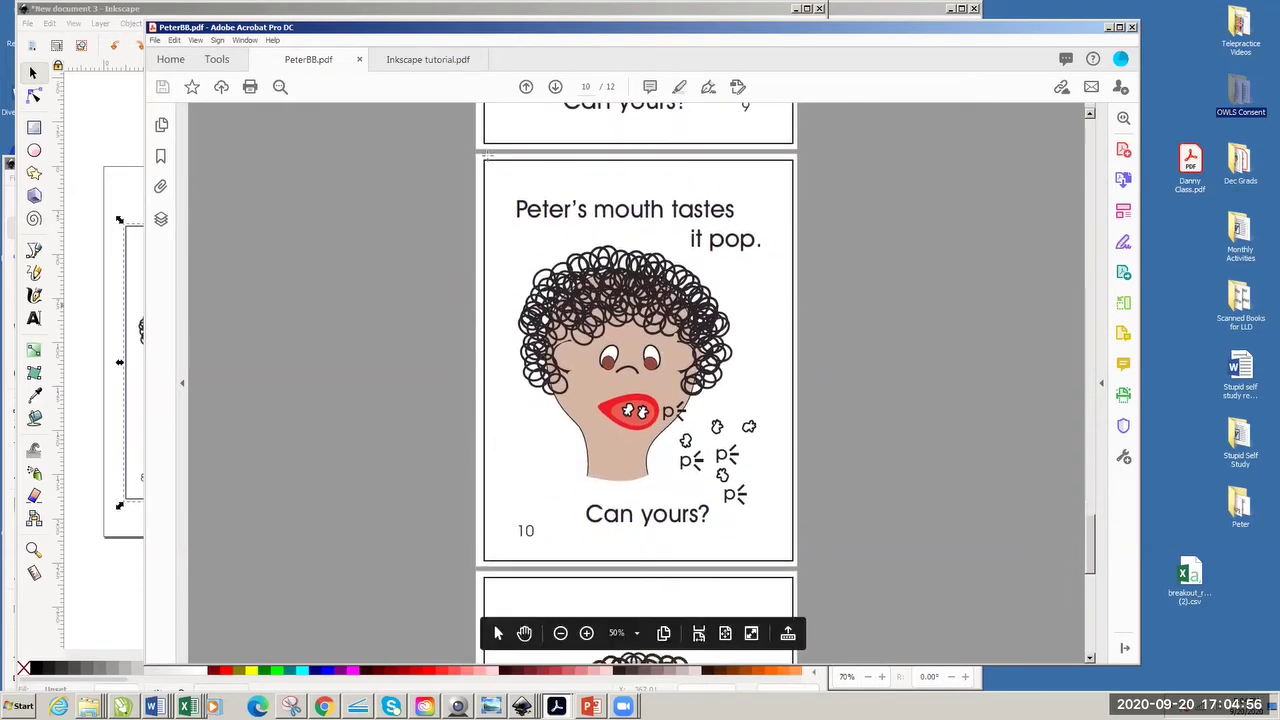
pyautogui.click(174, 40)
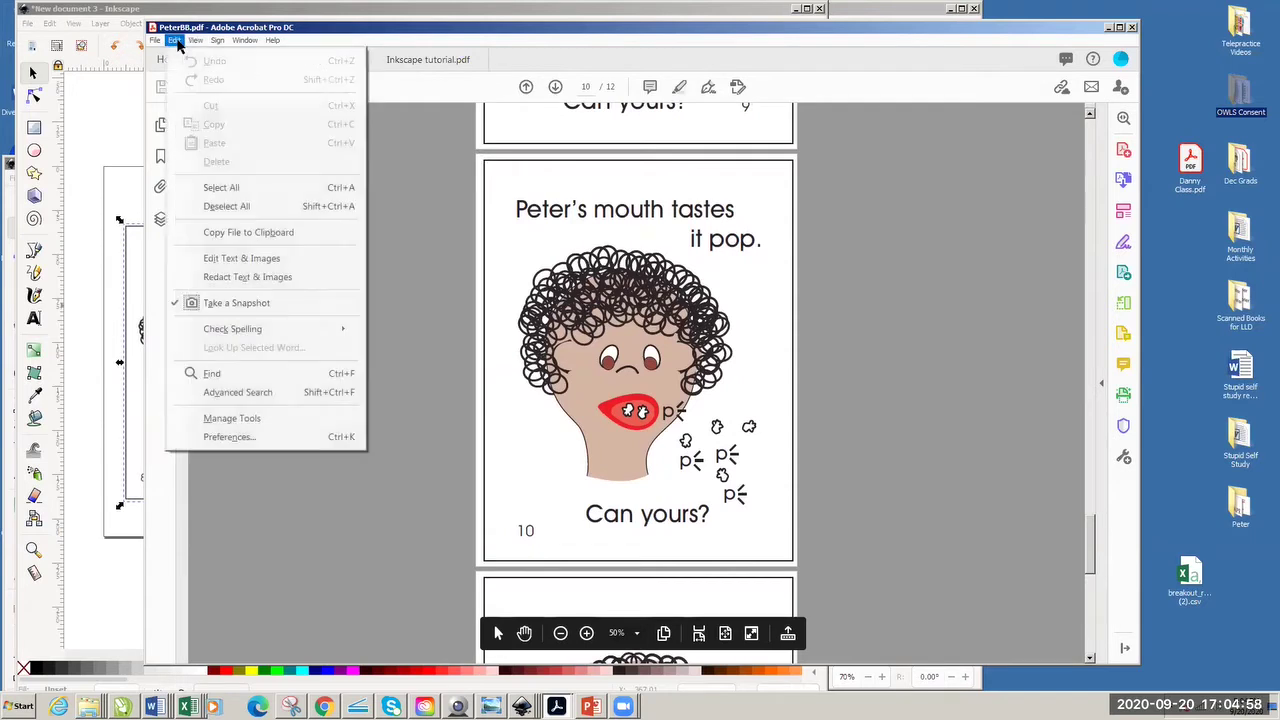
pyautogui.click(215, 304)
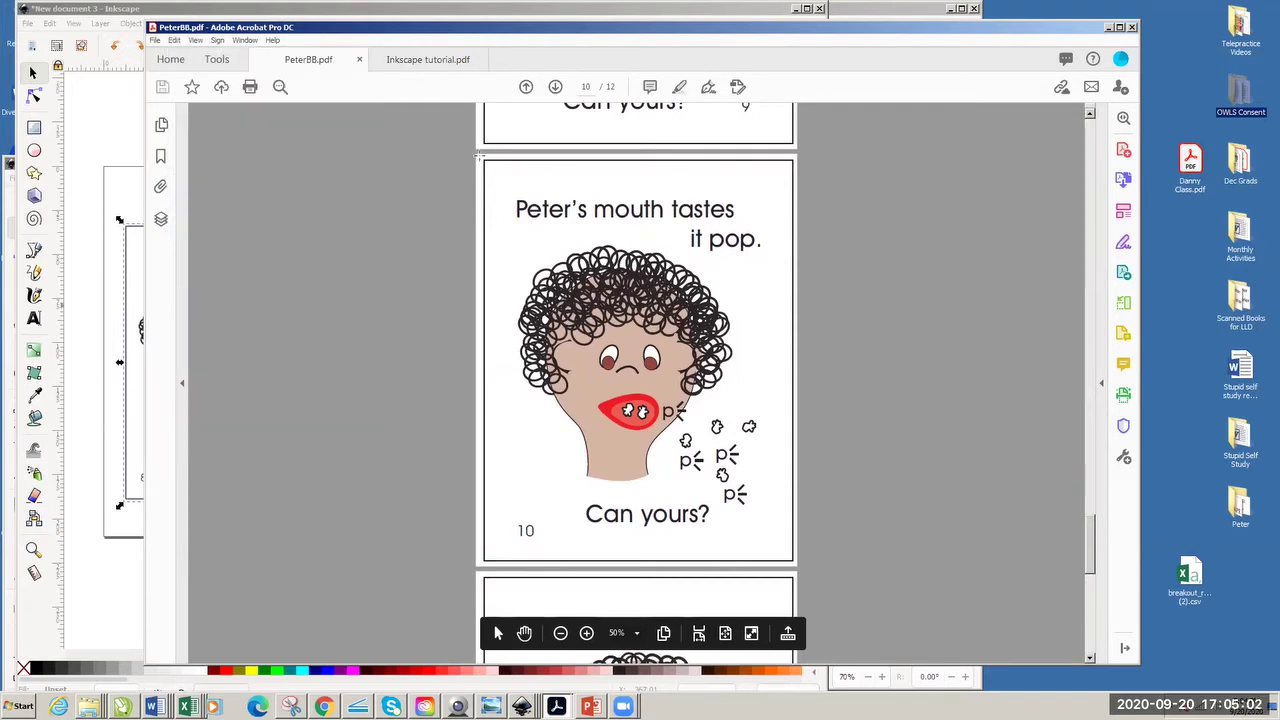
pyautogui.moveTo(484, 175); pyautogui.dragTo(796, 561)
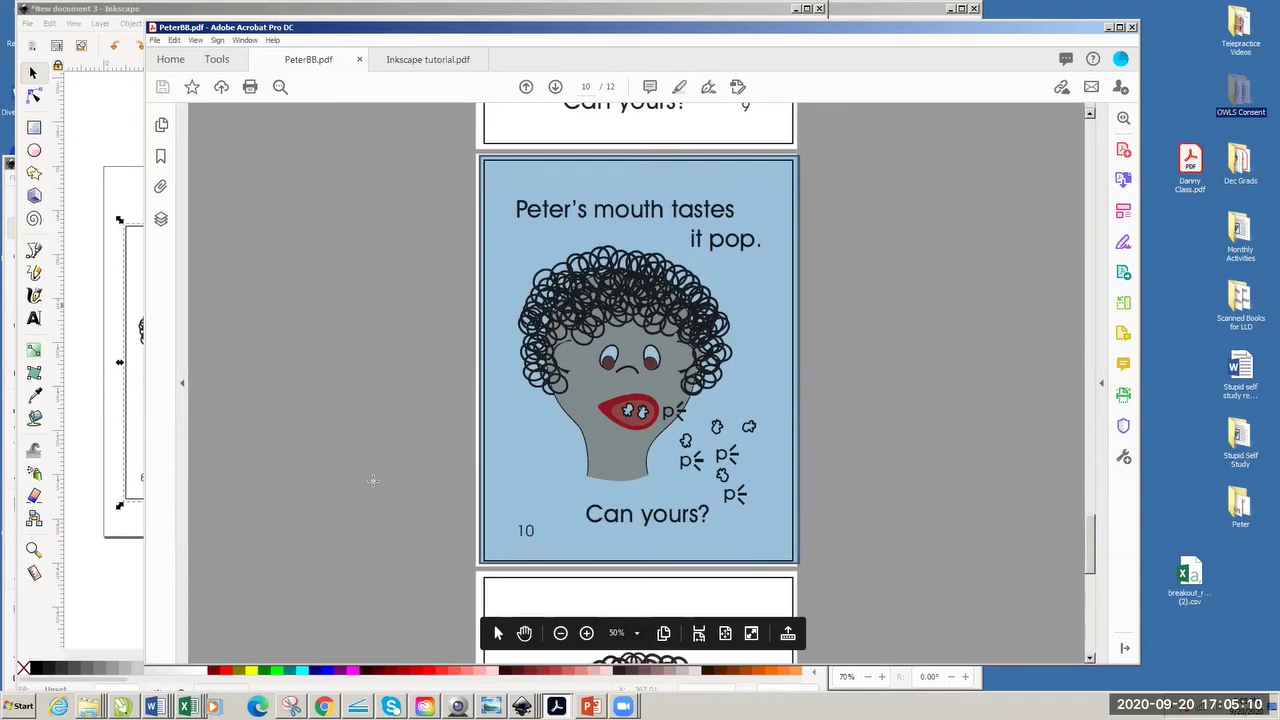
# - Paste the page 10 snapshot into Inkscape and shrink it beside the page 8 picture
pyautogui.click(131, 448)
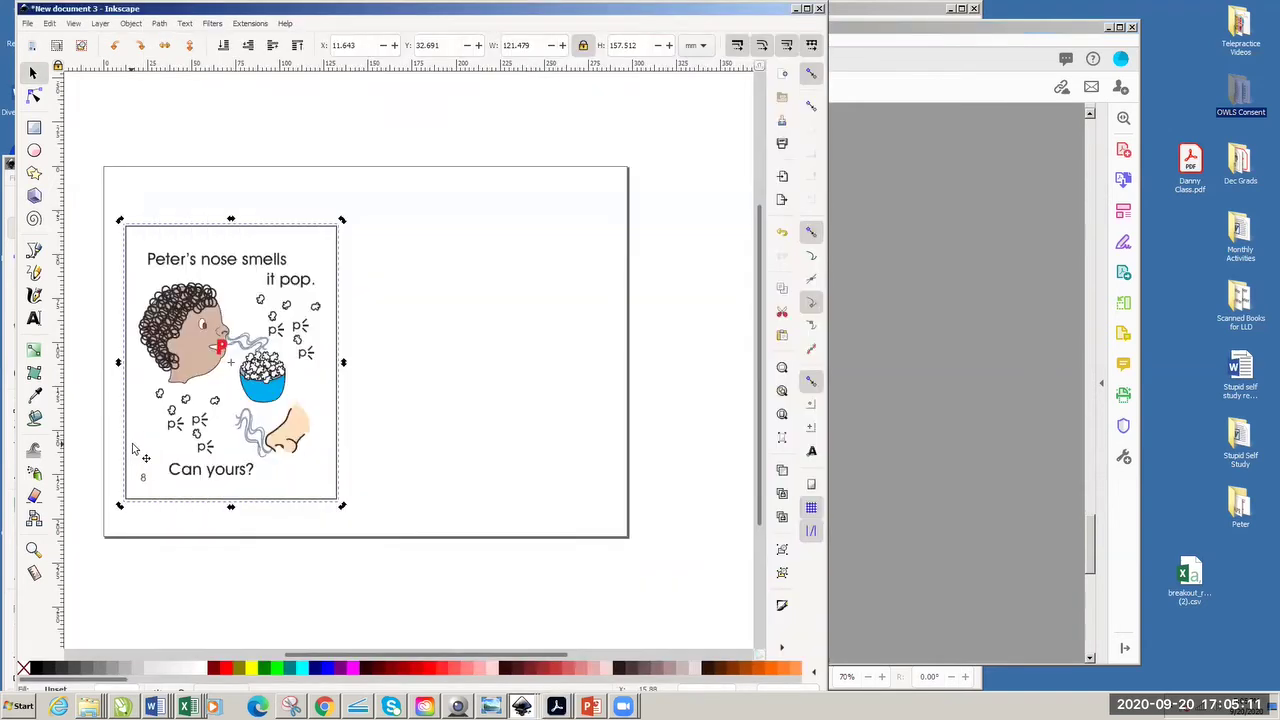
pyautogui.click(422, 457)
pyautogui.hotkey('ctrl', 'v')
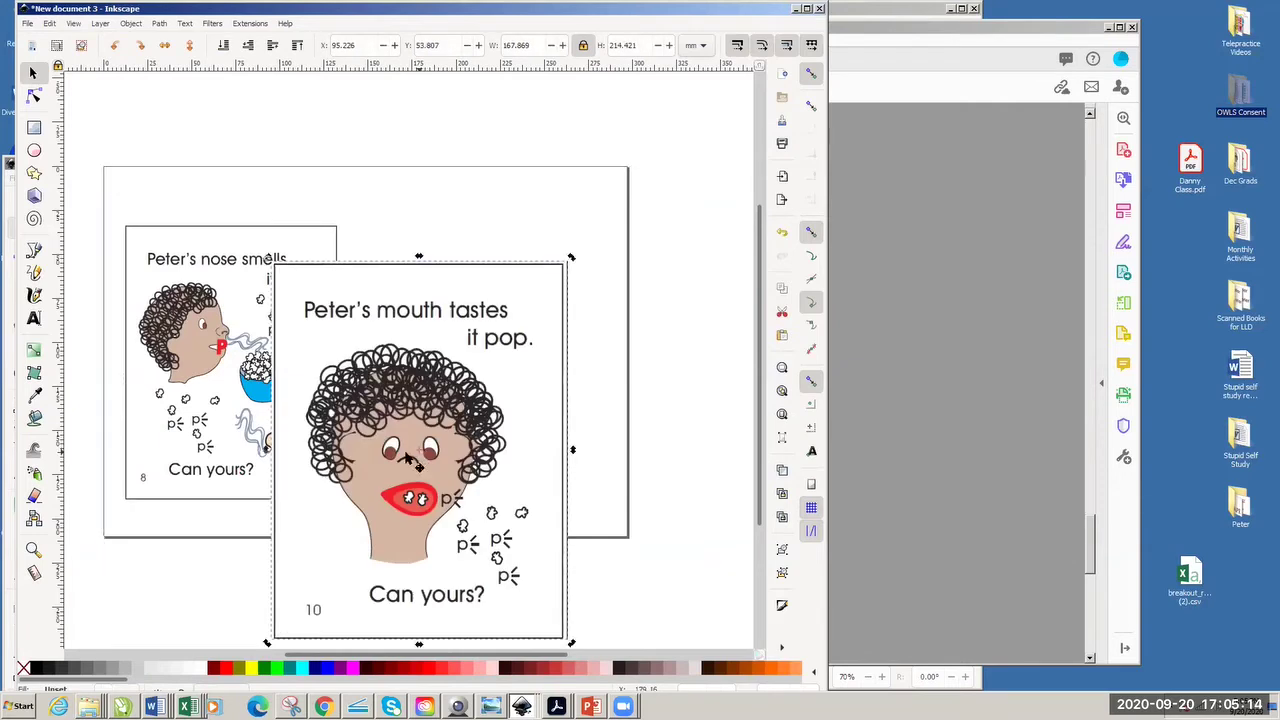
pyautogui.moveTo(440, 398); pyautogui.dragTo(456, 378)
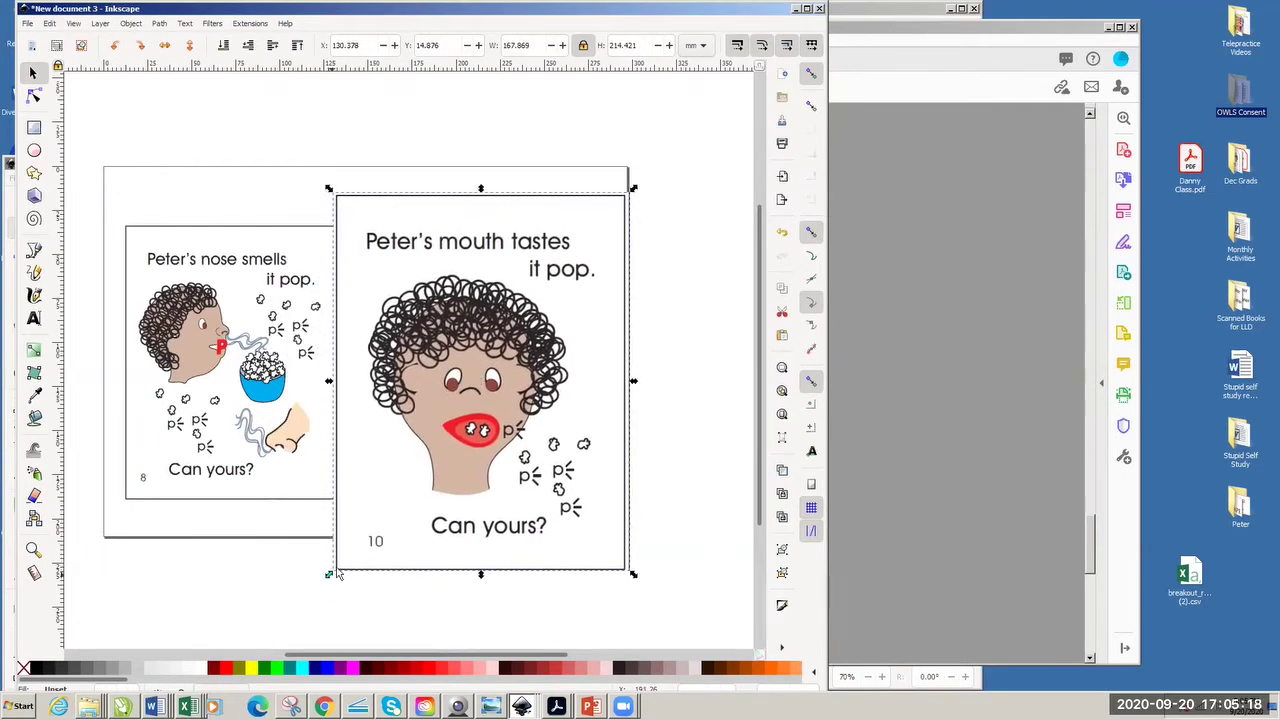
pyautogui.moveTo(337, 573); pyautogui.dragTo(451, 434)
pyautogui.moveTo(505, 367); pyautogui.dragTo(448, 395)
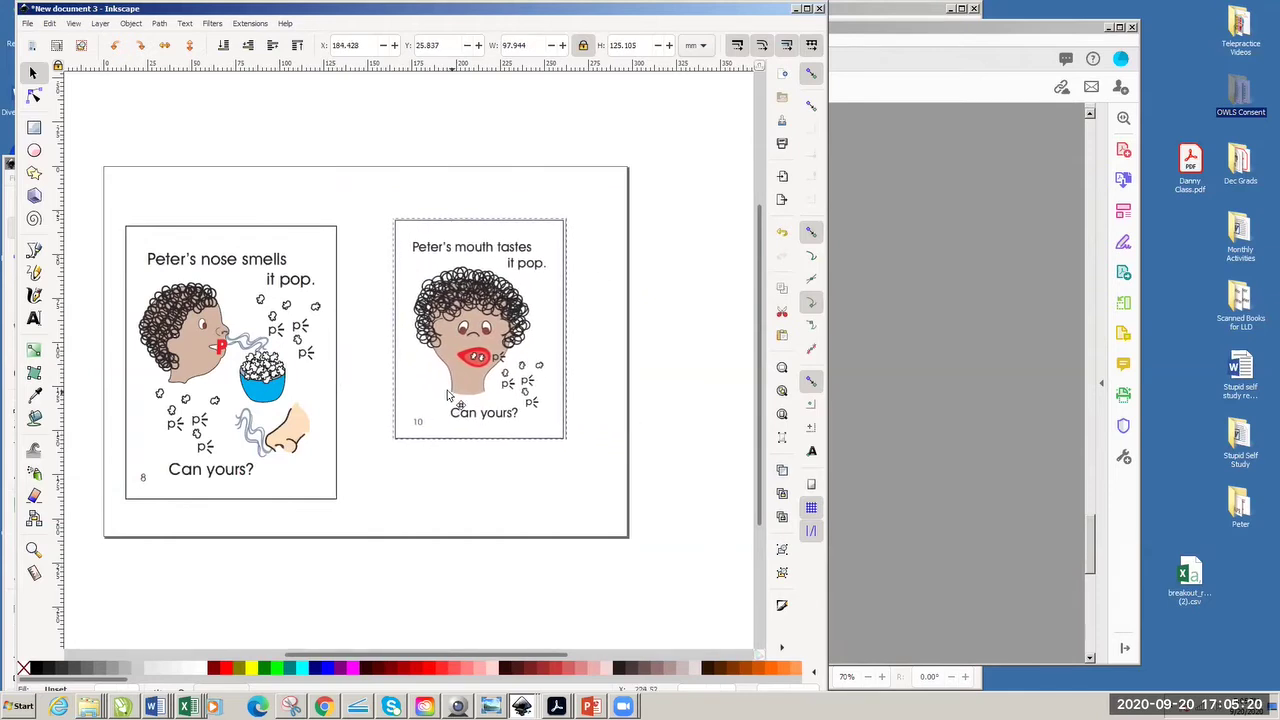
pyautogui.moveTo(276, 404); pyautogui.dragTo(288, 392)
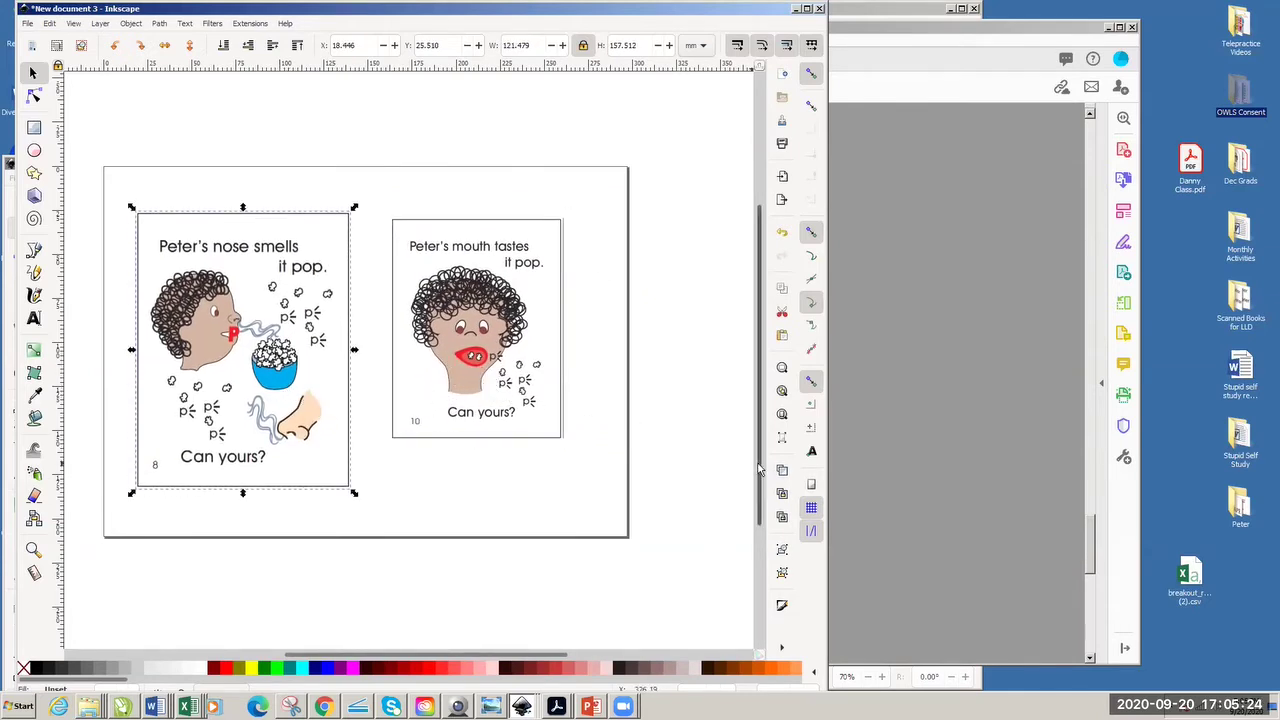
# - Shrink the page 10 picture to 47.673 × 60.893 mm and move it above the drawing page
pyautogui.scroll(3, 760, 470)
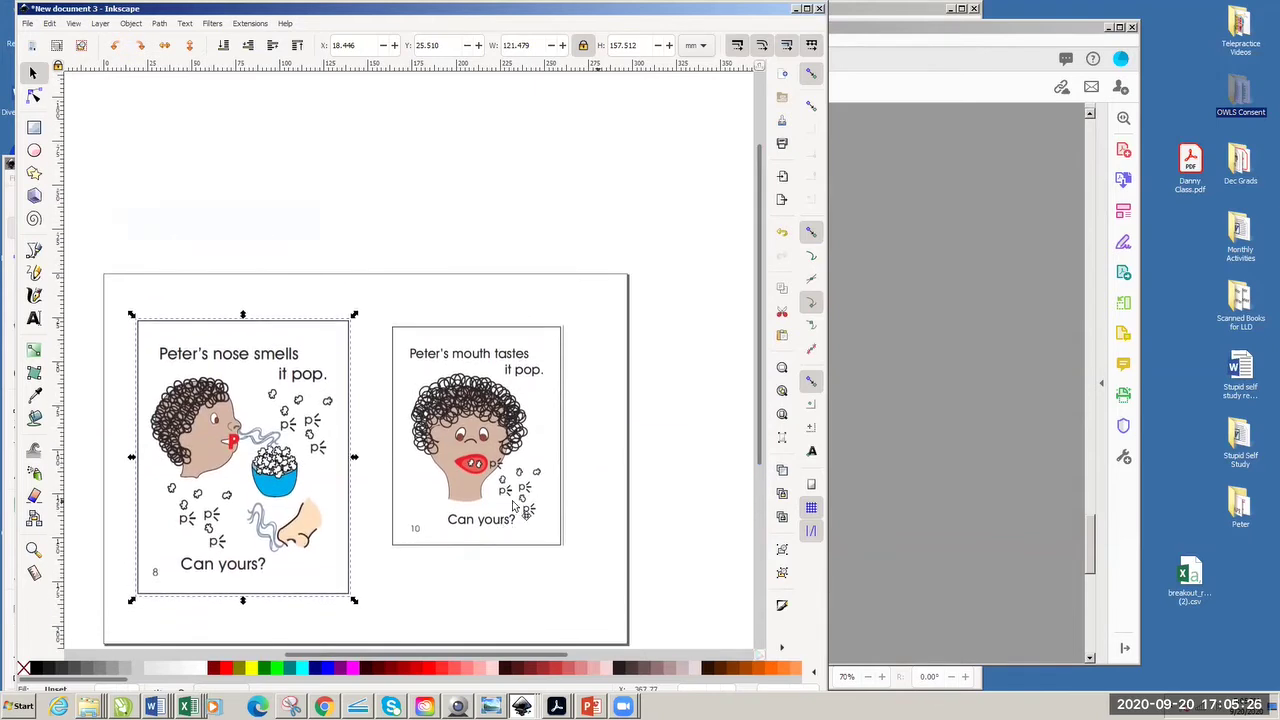
pyautogui.click(514, 508)
pyautogui.moveTo(567, 550); pyautogui.dragTo(479, 436)
pyautogui.moveTo(443, 397); pyautogui.dragTo(451, 229)
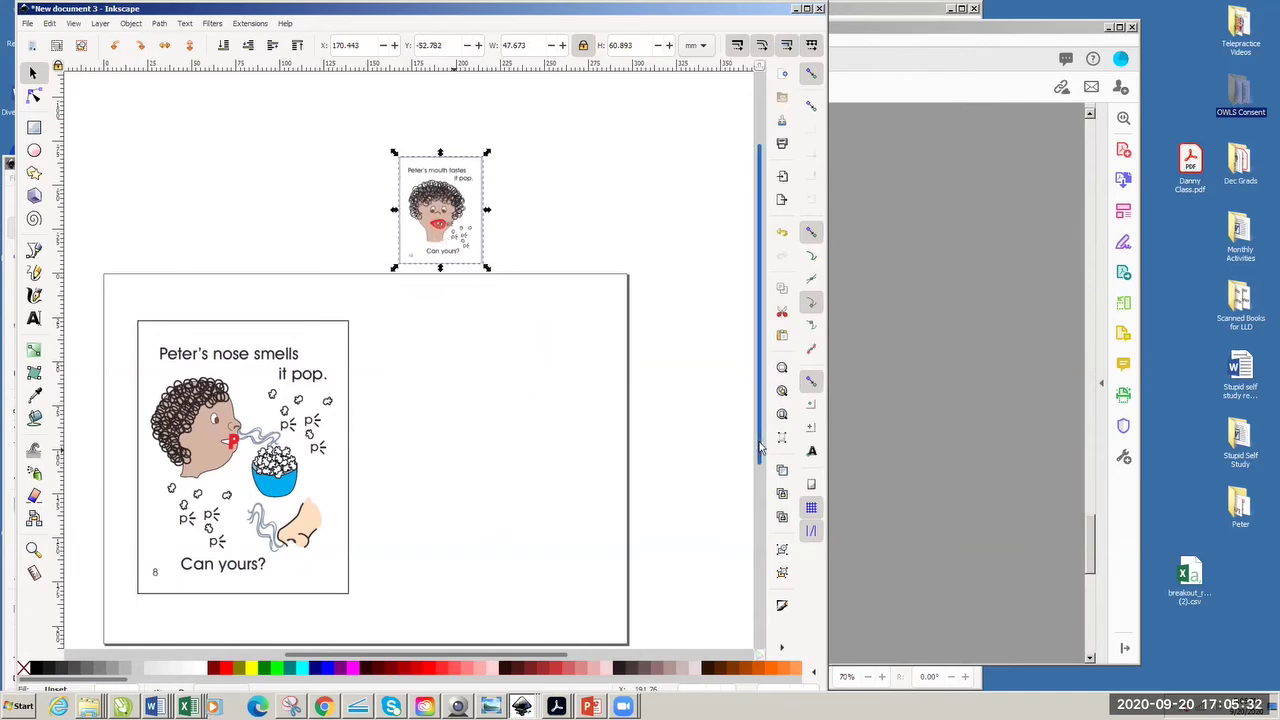
pyautogui.moveTo(760, 450); pyautogui.dragTo(729, 529)
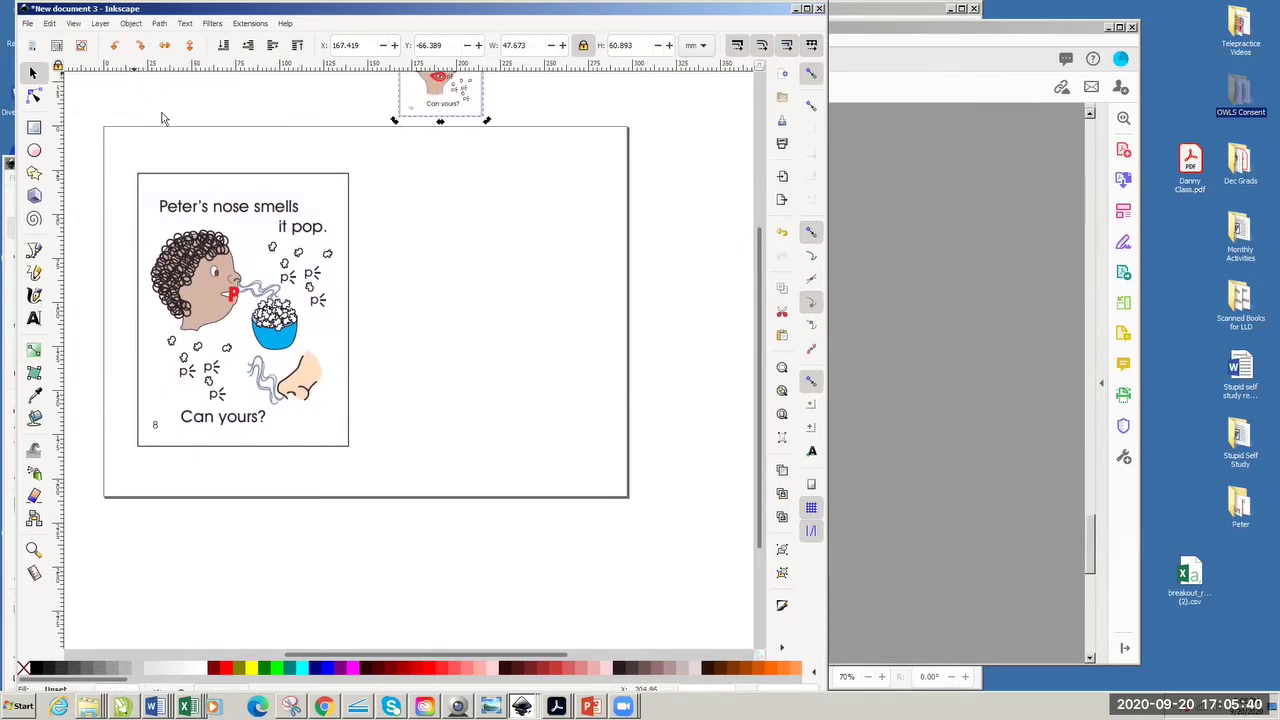
pyautogui.click(231, 243)
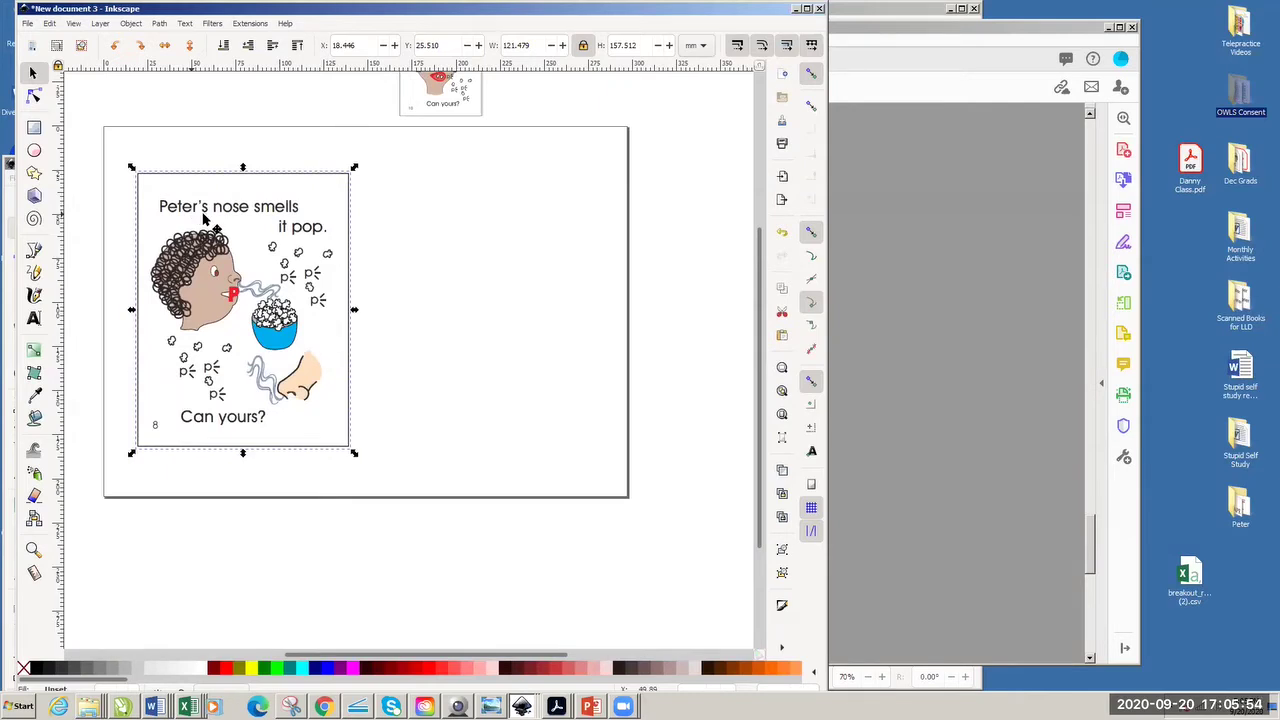
pyautogui.click(142, 48)
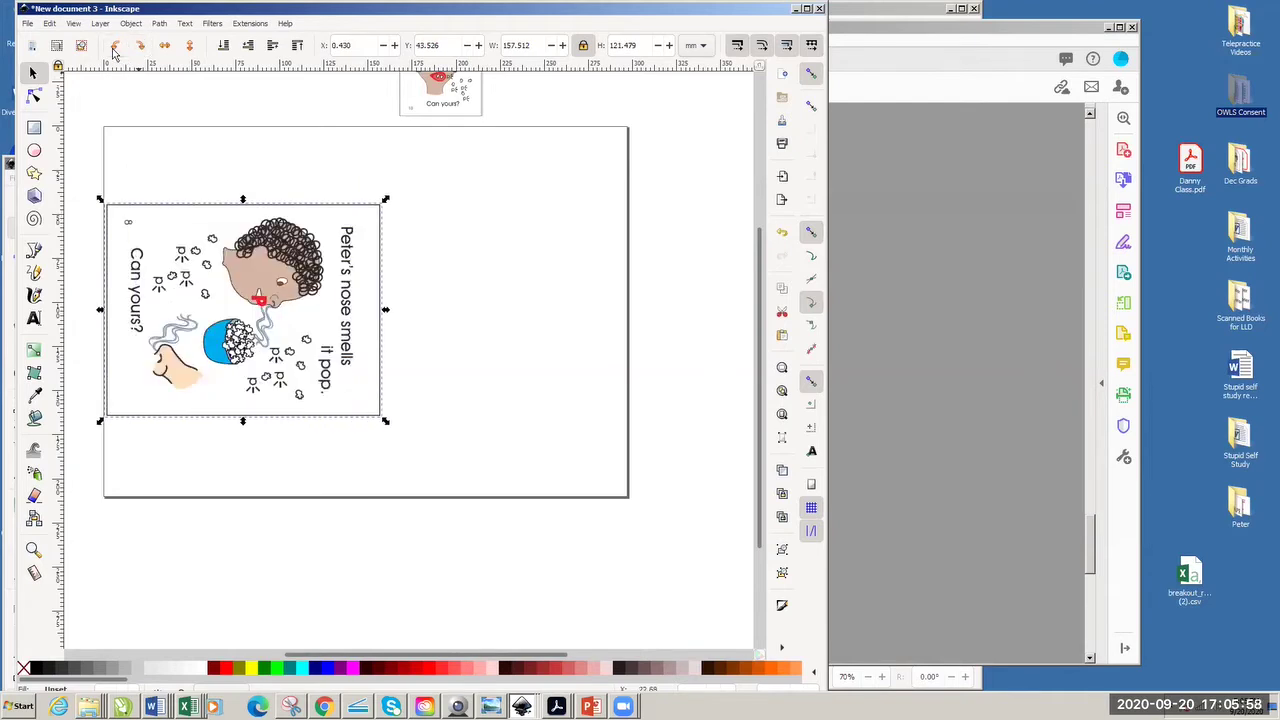
pyautogui.click(114, 47)
pyautogui.click(114, 48)
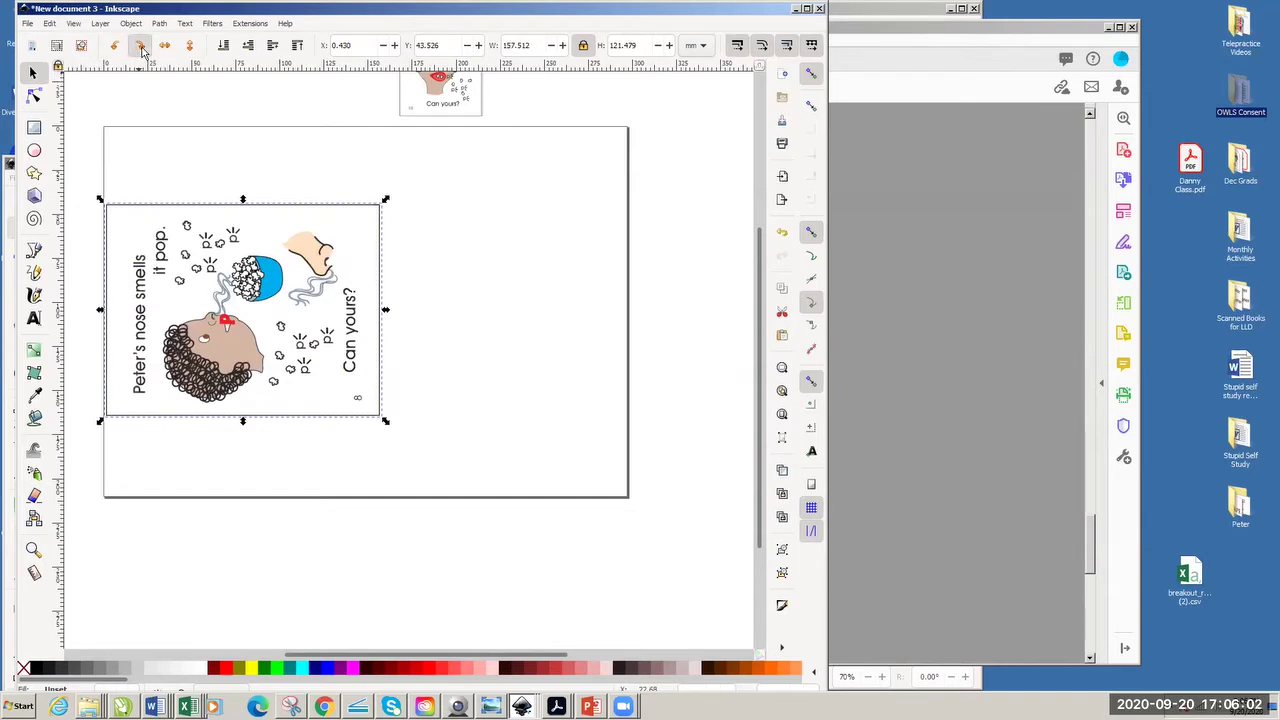
pyautogui.click(142, 48)
pyautogui.click(189, 48)
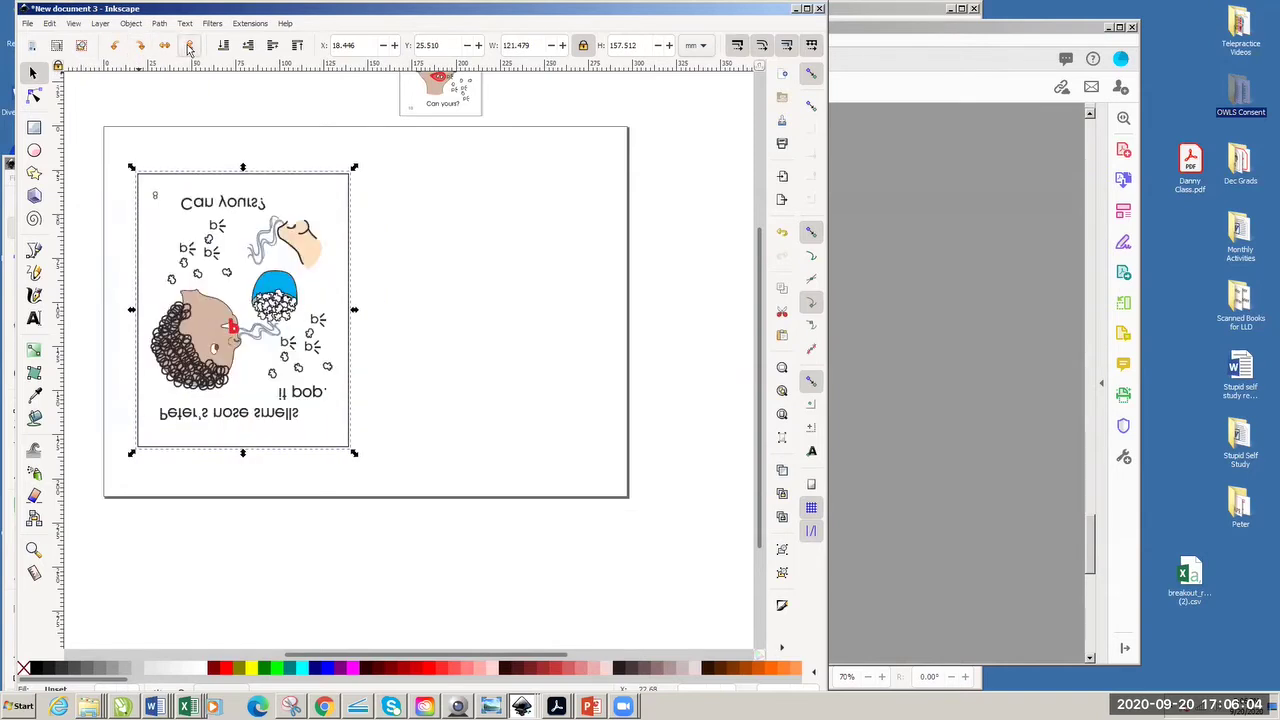
pyautogui.click(189, 48)
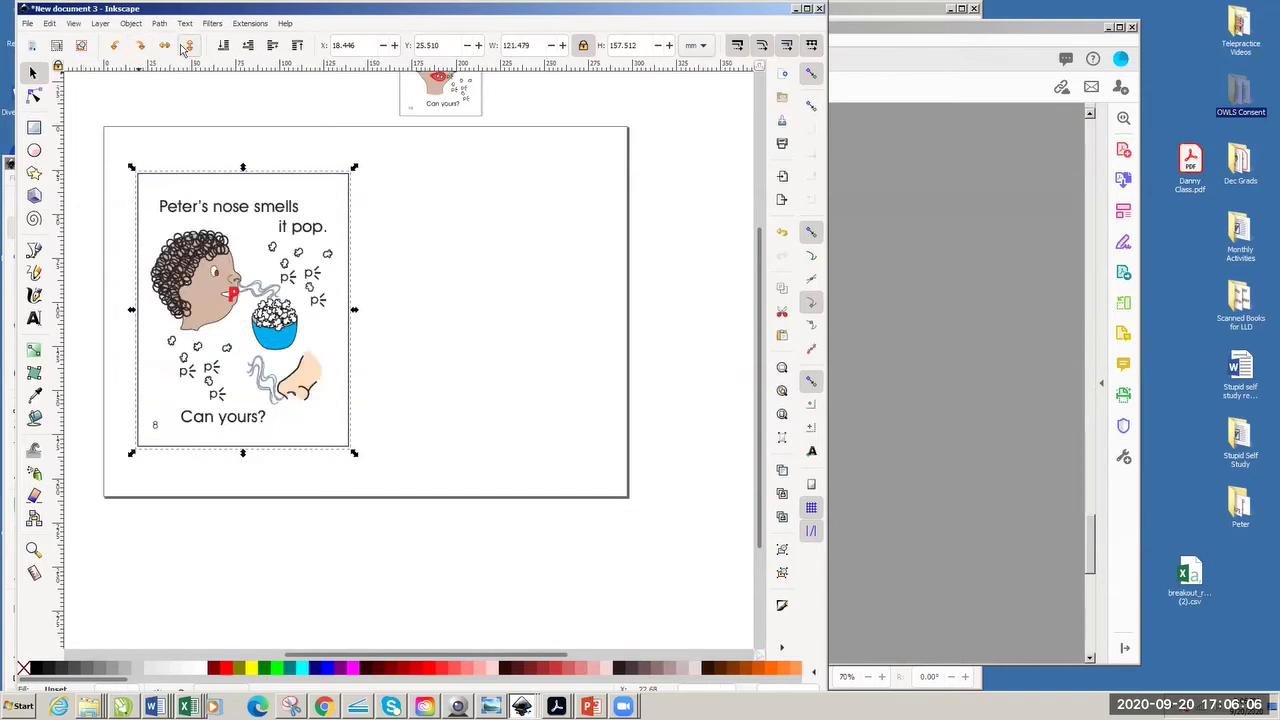
pyautogui.click(165, 48)
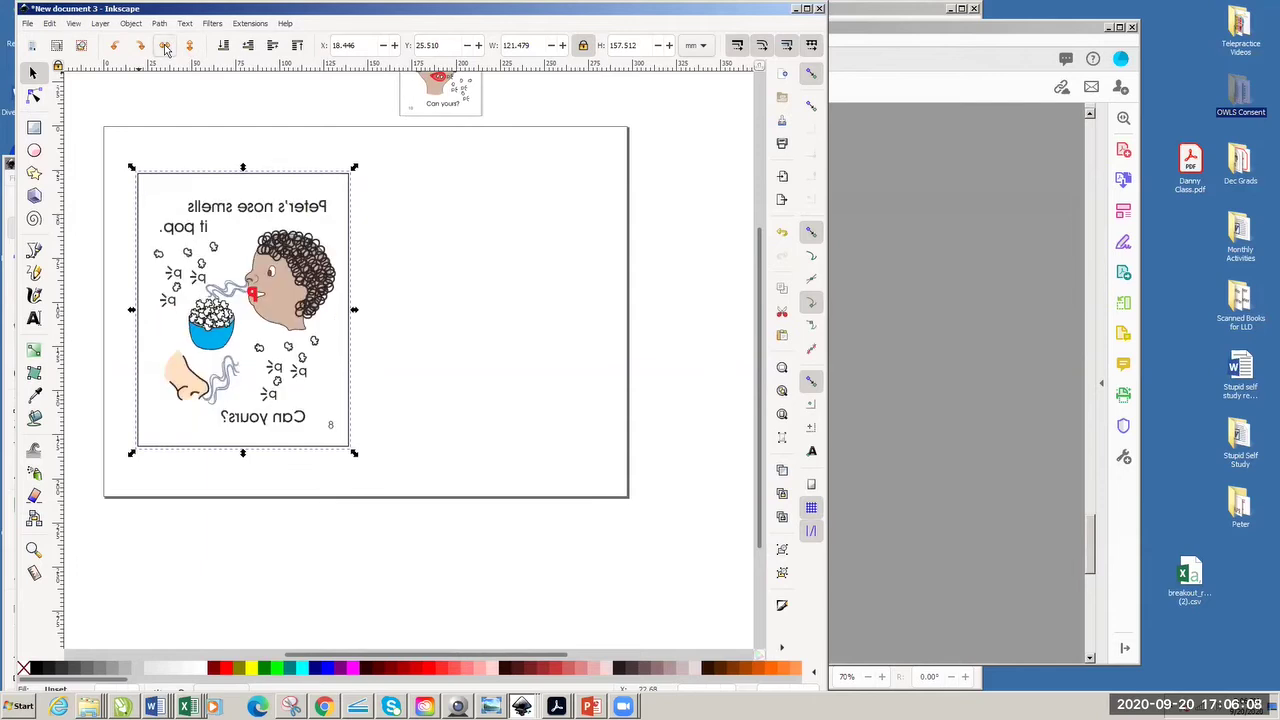
pyautogui.click(165, 48)
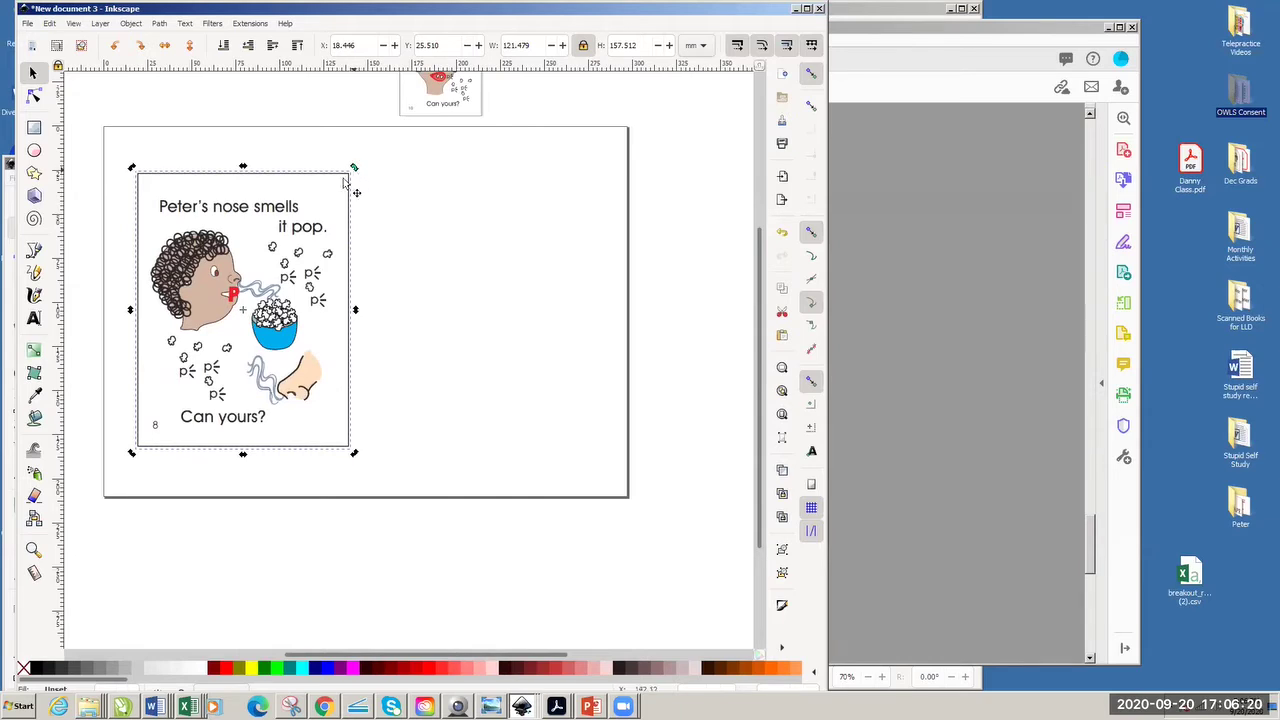
pyautogui.click(367, 252)
pyautogui.click(310, 250)
pyautogui.moveTo(356, 171); pyautogui.dragTo(337, 204)
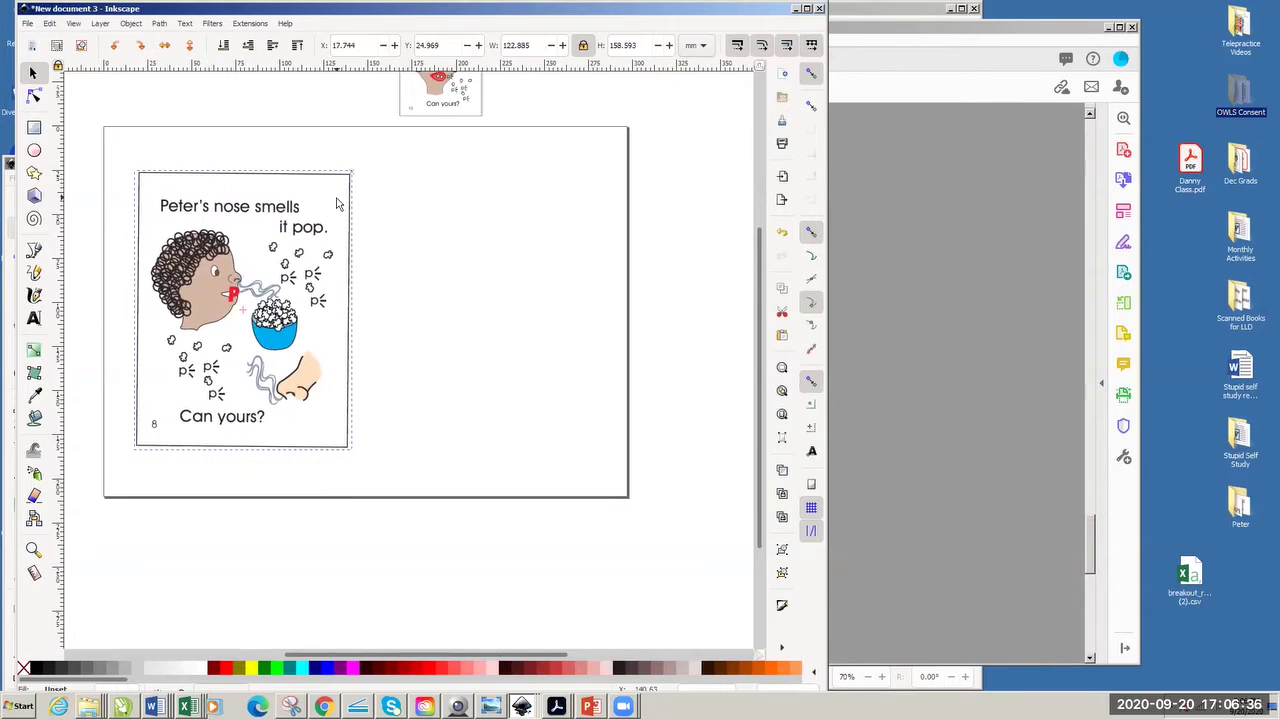
pyautogui.moveTo(337, 204); pyautogui.dragTo(336, 206)
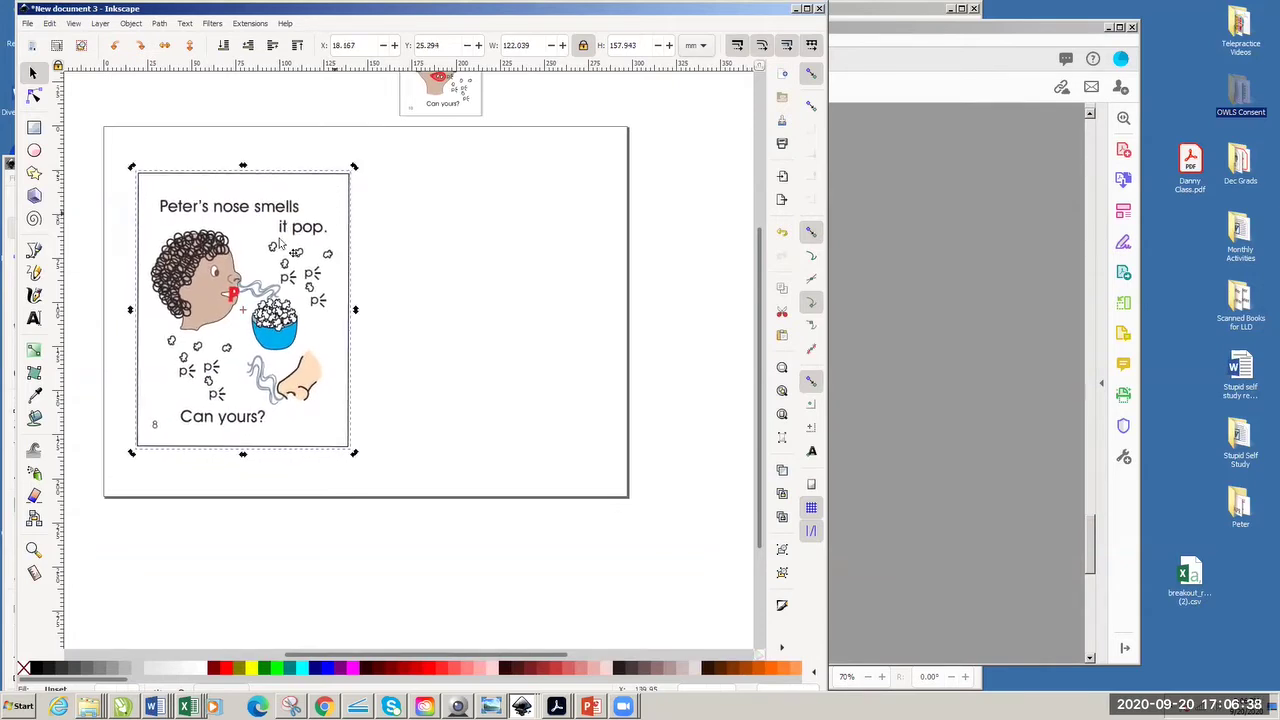
# - Draw an 85.045 mm Pencil line and place it under 'Peter's nose smells' on the page 8 picture
pyautogui.click(34, 272)
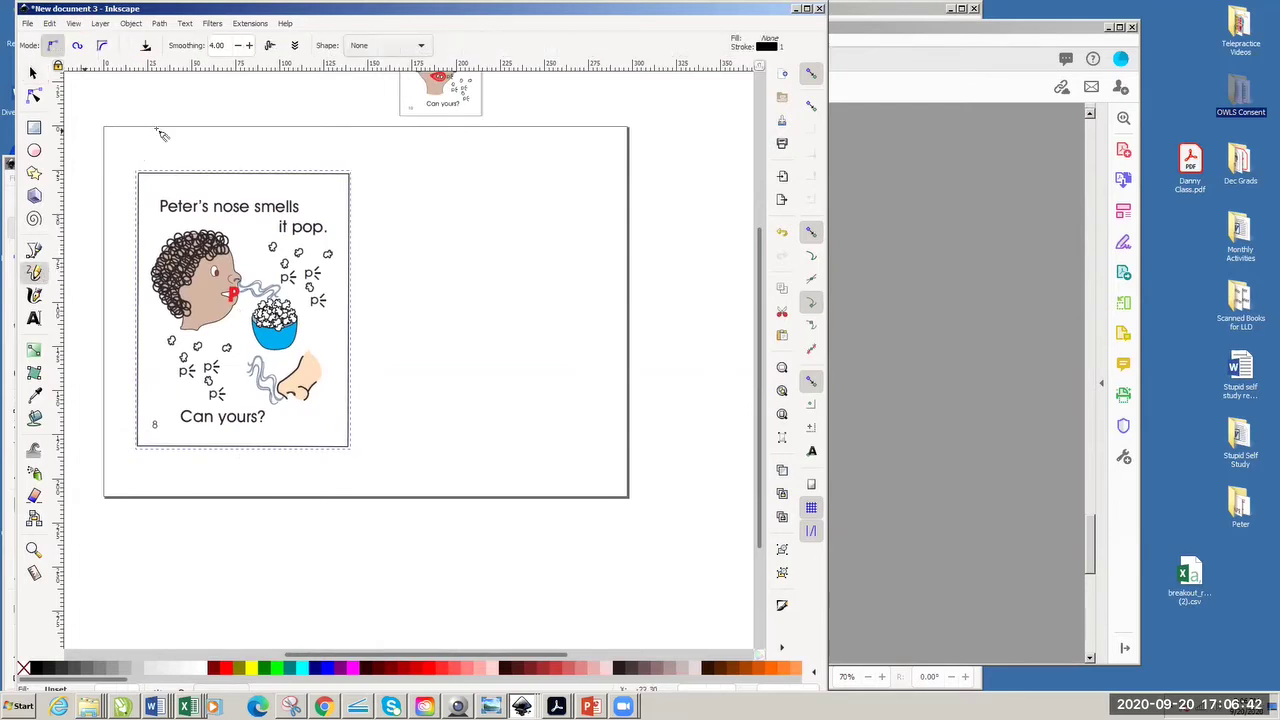
pyautogui.moveTo(166, 129)
pyautogui.mouseDown()
pyautogui.moveTo(306, 143)
pyautogui.moveTo(316, 133)
pyautogui.mouseUp()
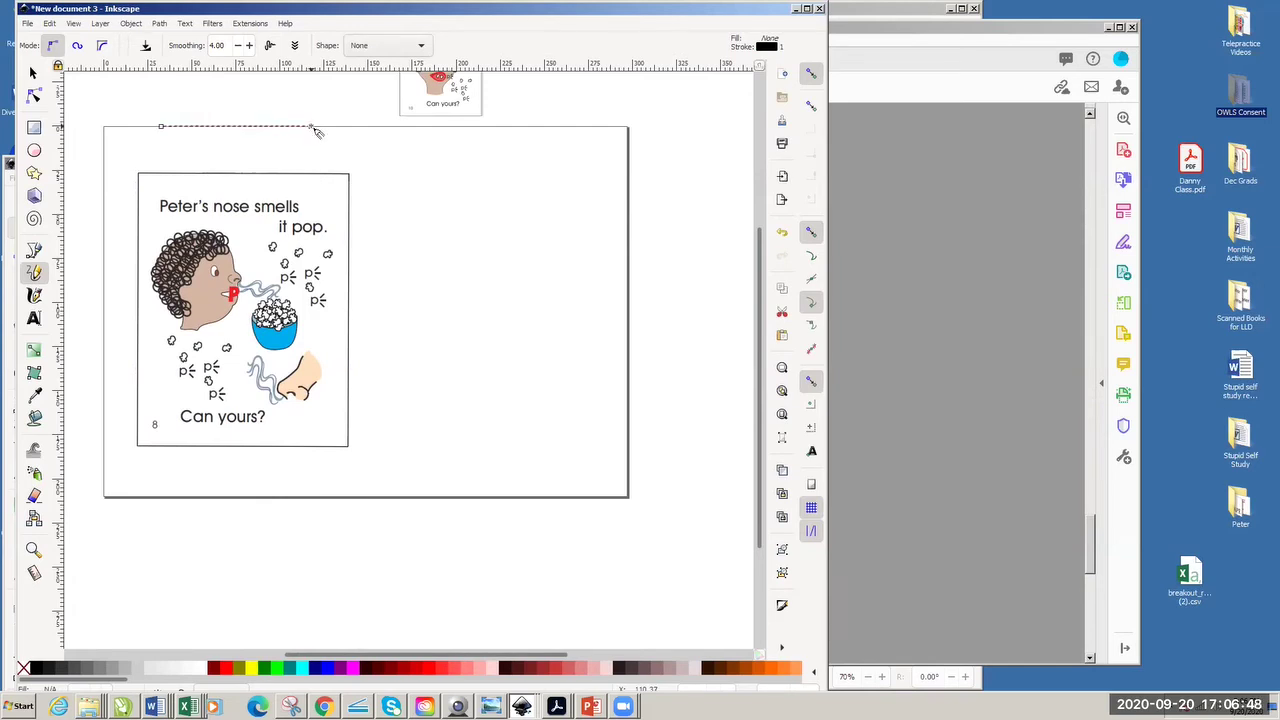
pyautogui.click(33, 74)
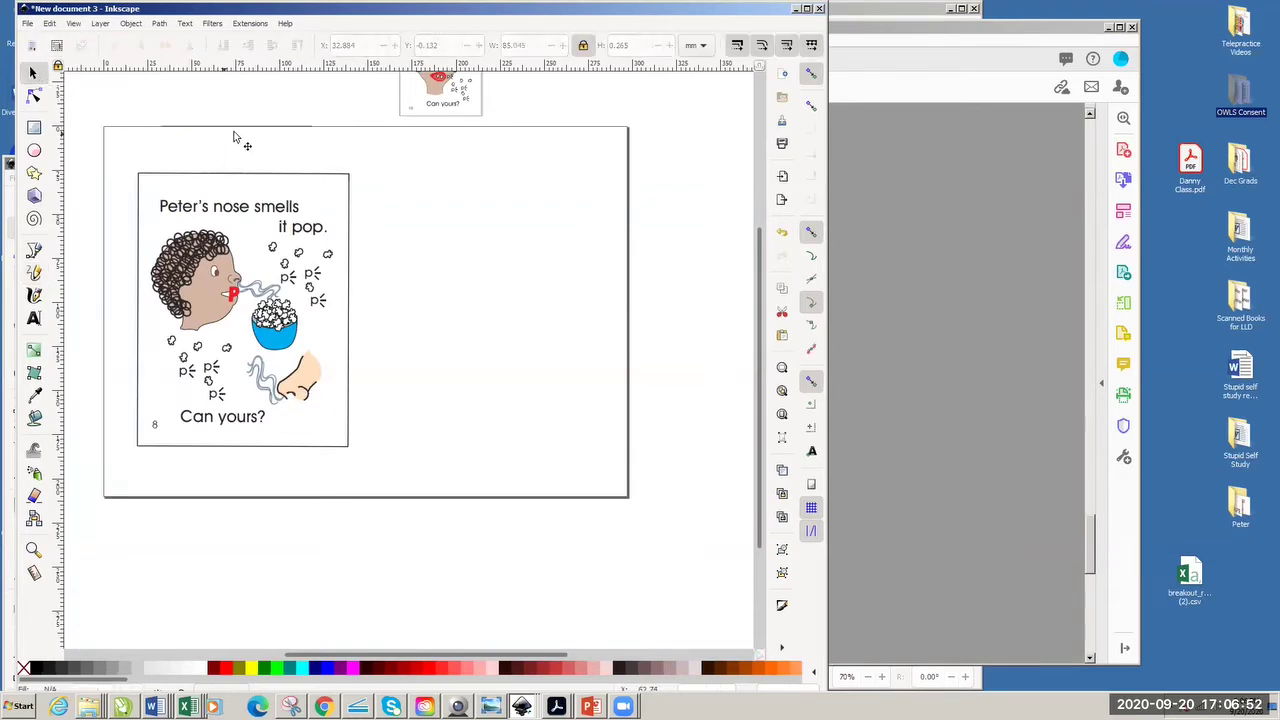
pyautogui.moveTo(237, 134); pyautogui.dragTo(230, 232)
pyautogui.click(207, 265)
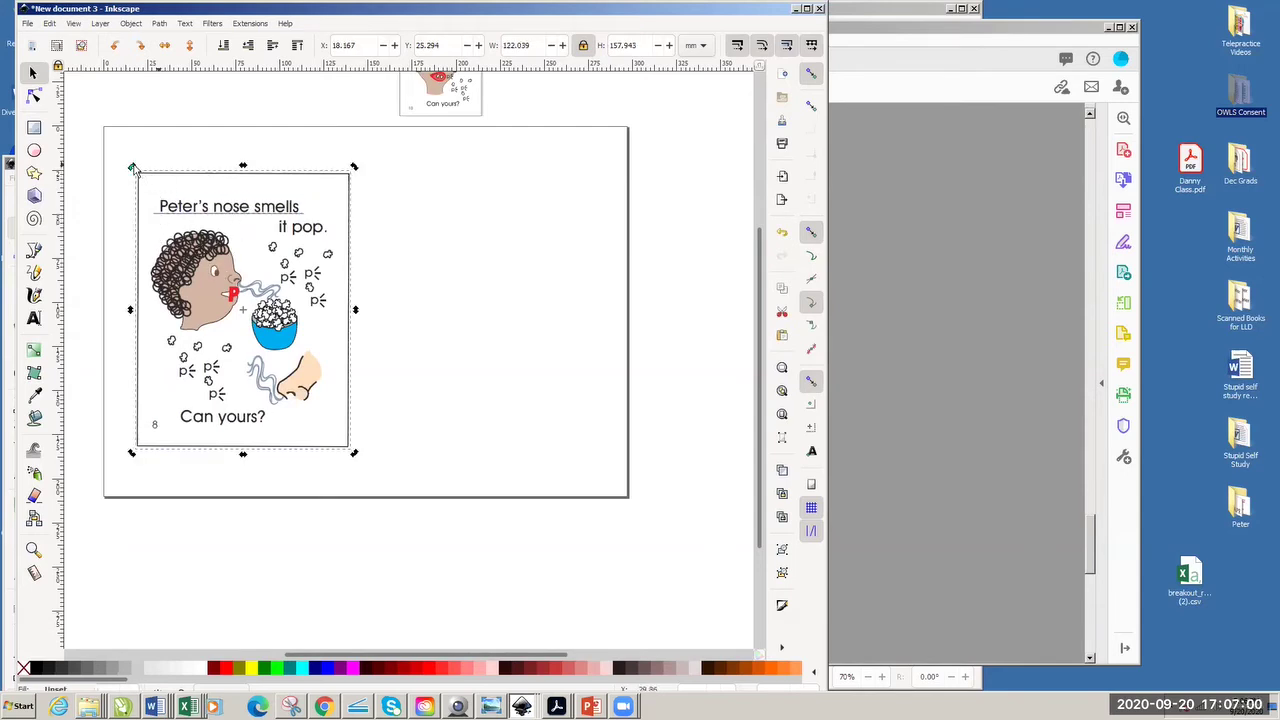
pyautogui.moveTo(133, 170); pyautogui.dragTo(141, 181)
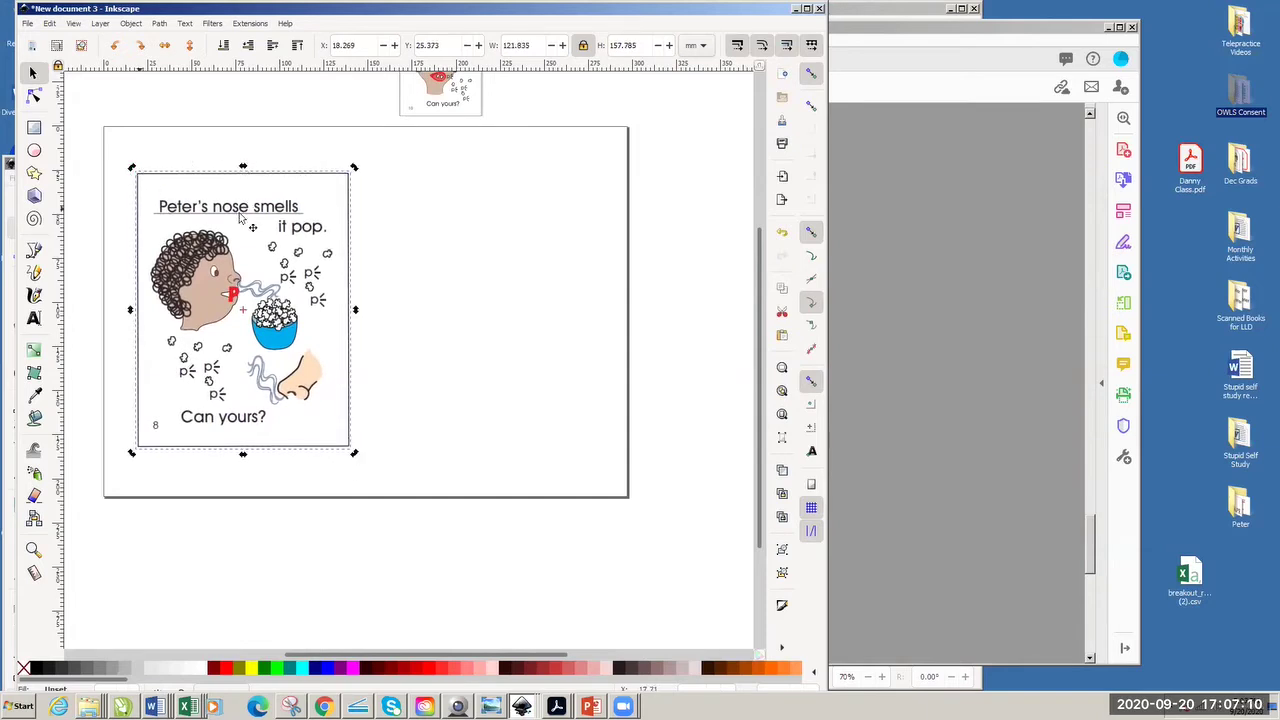
pyautogui.moveTo(243, 216)
pyautogui.mouseDown()
pyautogui.moveTo(423, 237)
pyautogui.moveTo(461, 261)
pyautogui.moveTo(240, 218)
pyautogui.moveTo(250, 226)
pyautogui.moveTo(186, 226)
pyautogui.moveTo(204, 240)
pyautogui.moveTo(204, 219)
pyautogui.moveTo(236, 229)
pyautogui.mouseUp()
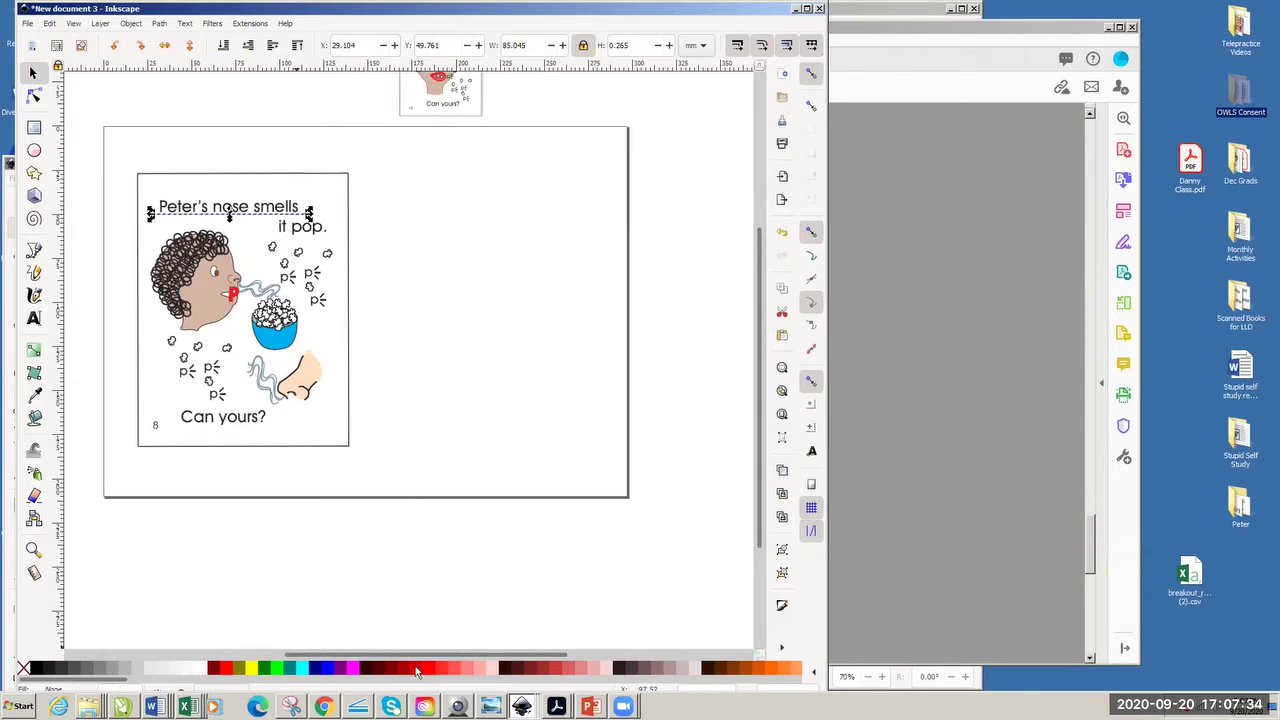
pyautogui.click(442, 532)
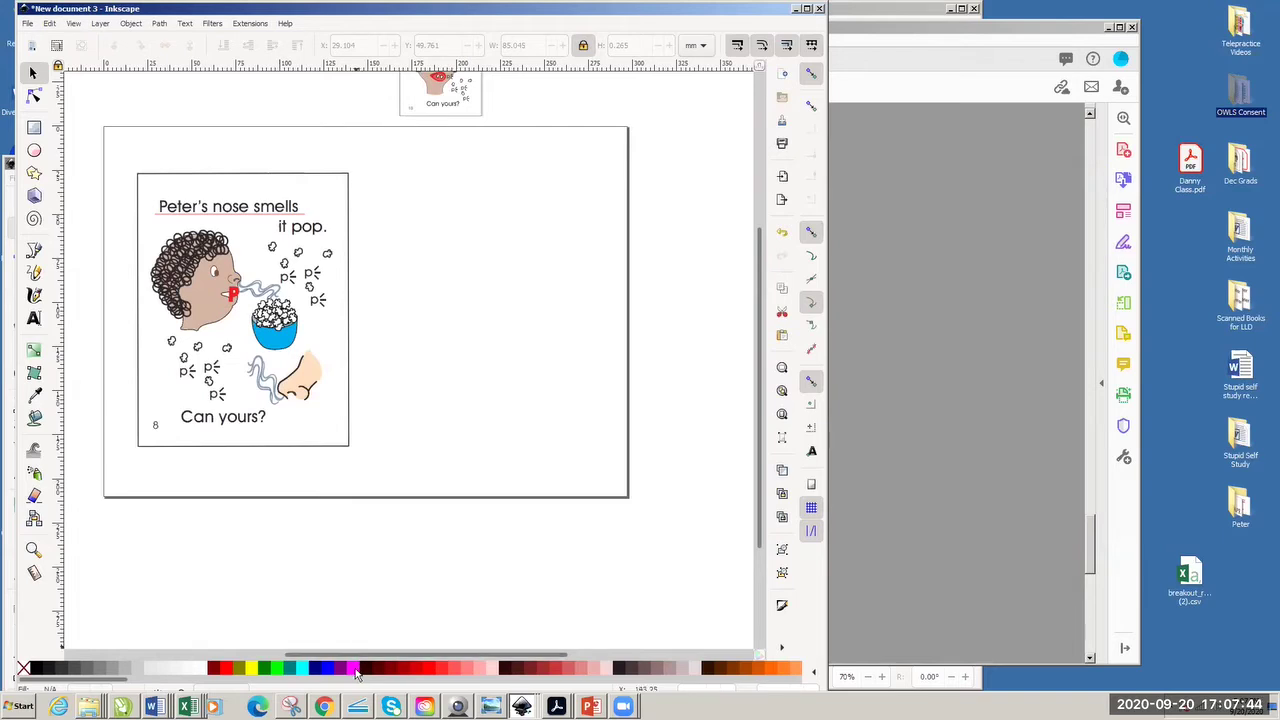
pyautogui.click(251, 217)
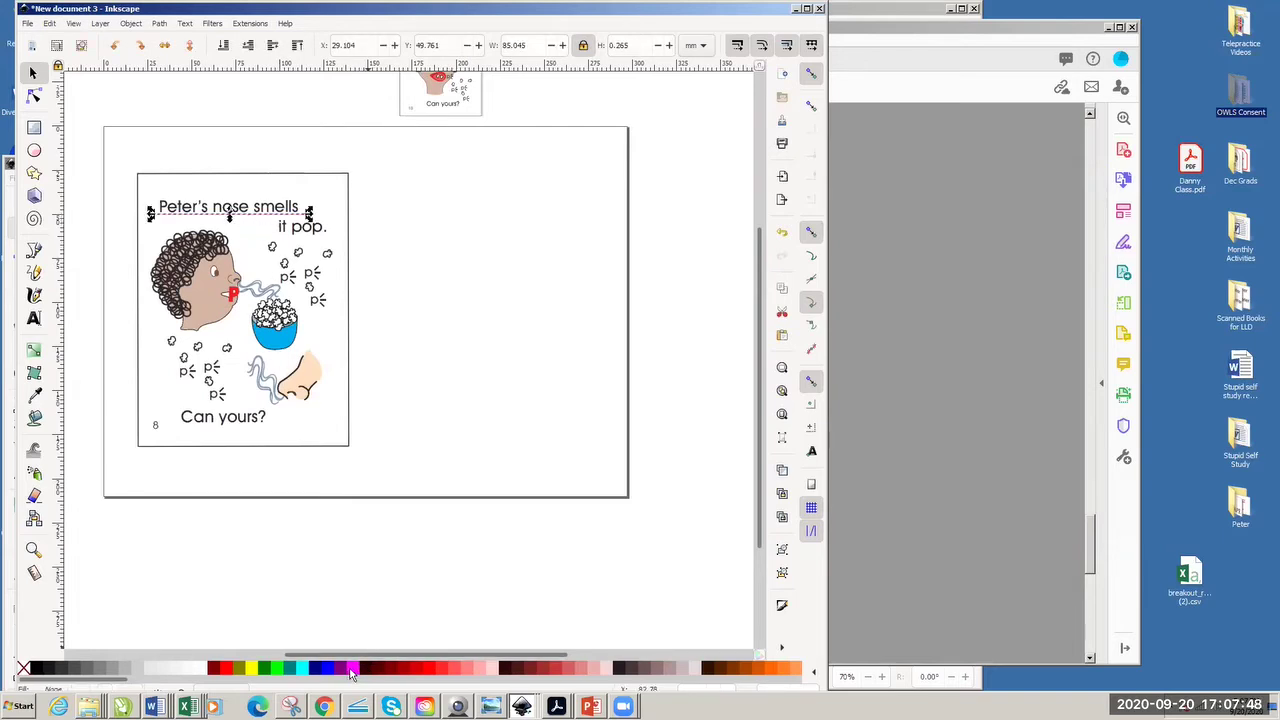
pyautogui.click(483, 440)
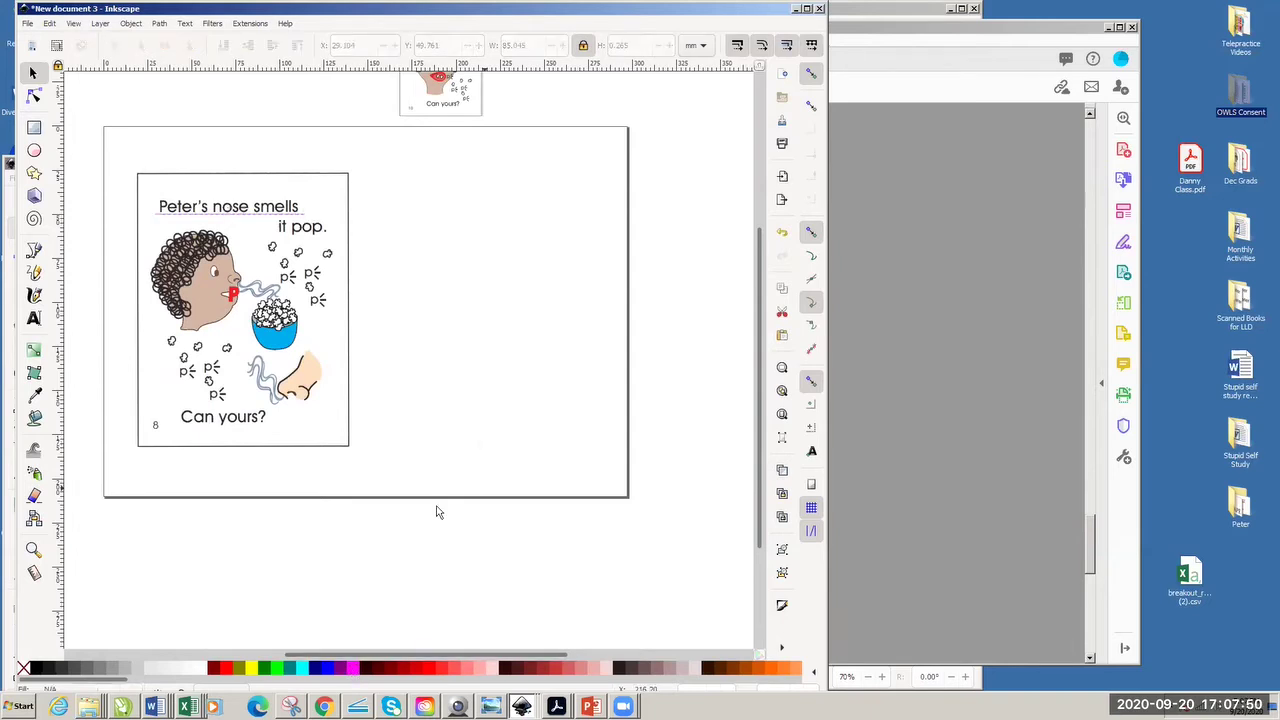
pyautogui.click(256, 214)
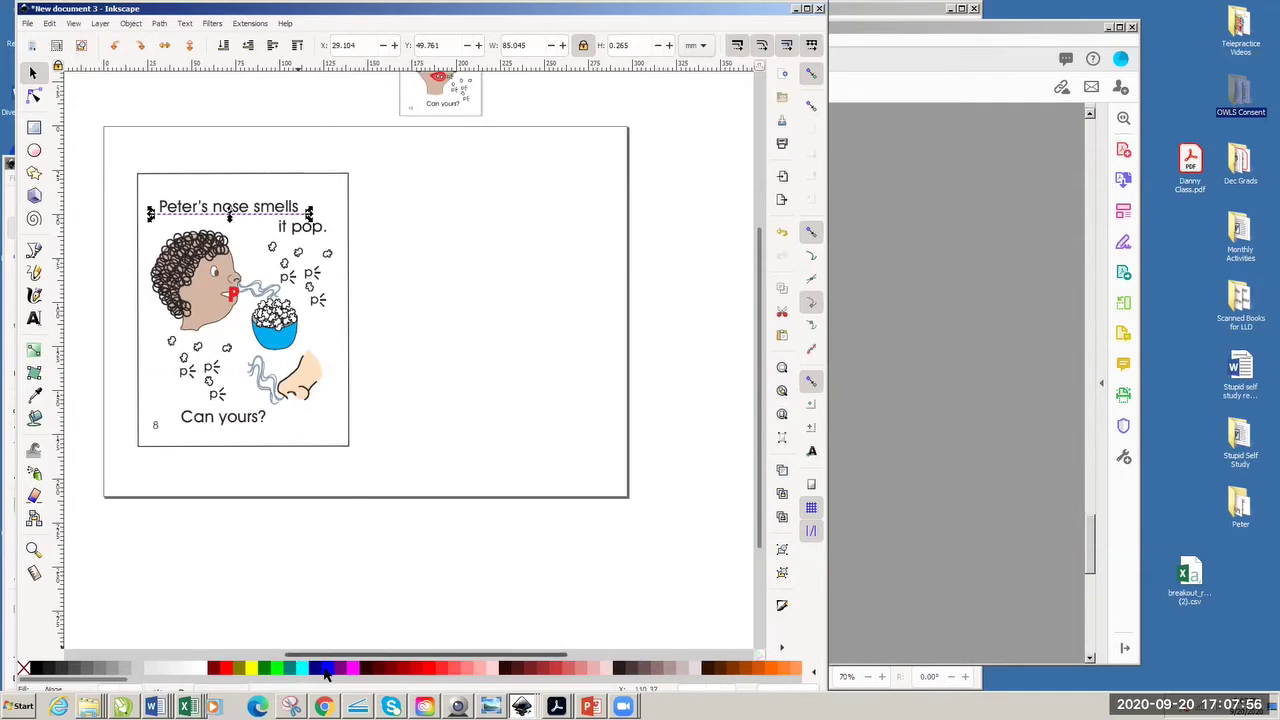
pyautogui.click(527, 396)
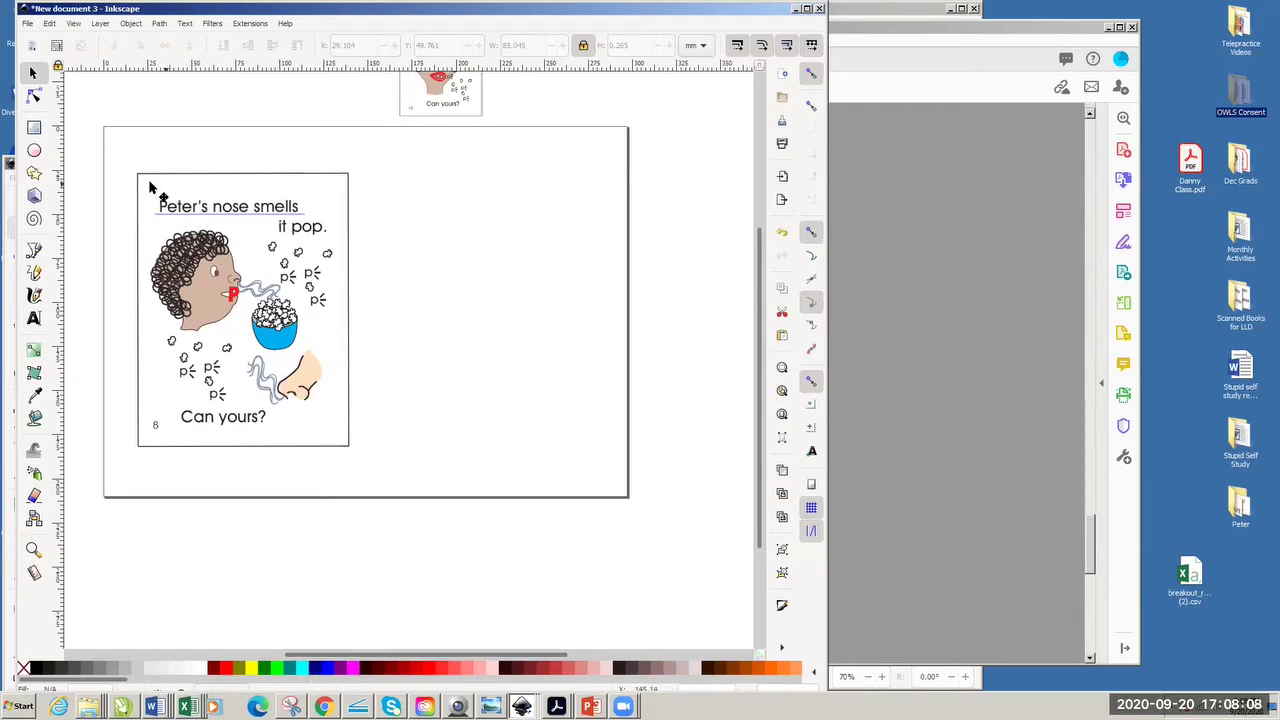
# - Draw a small rectangle, about 23.679 × 20.655 mm, beside the page 8 picture
pyautogui.click(34, 128)
pyautogui.moveTo(406, 219); pyautogui.dragTo(446, 251)
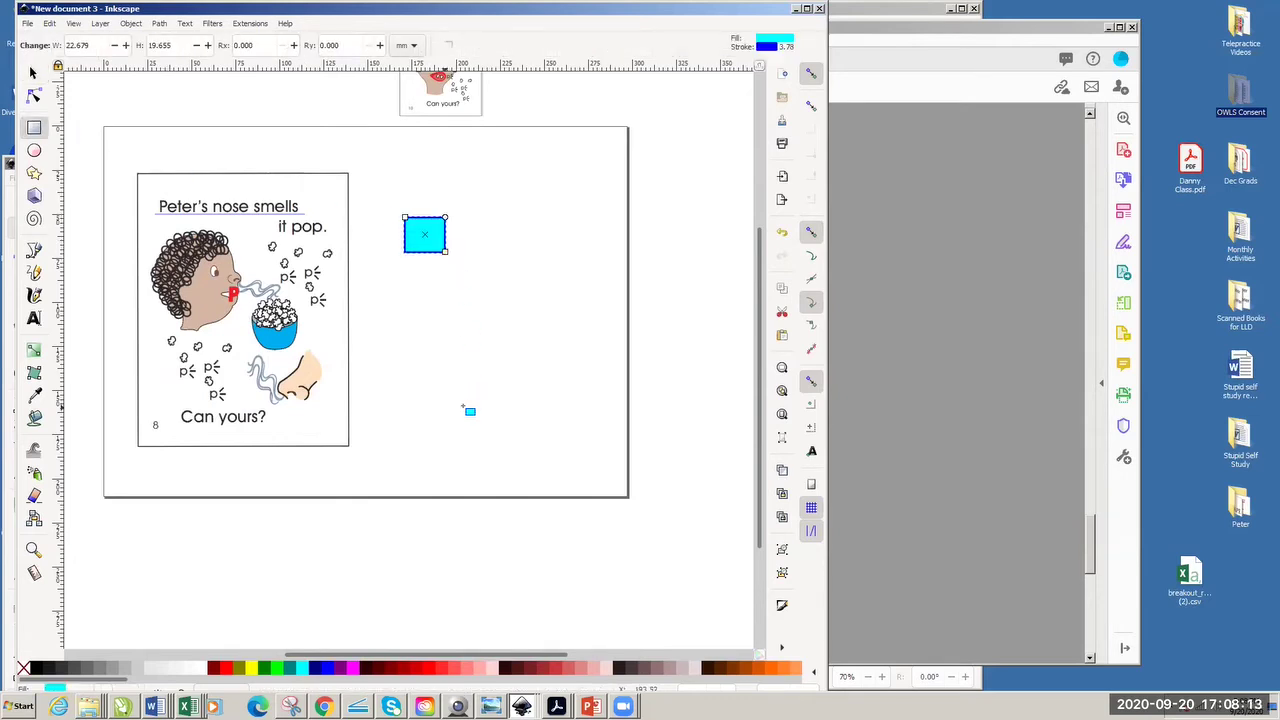
pyautogui.click(32, 73)
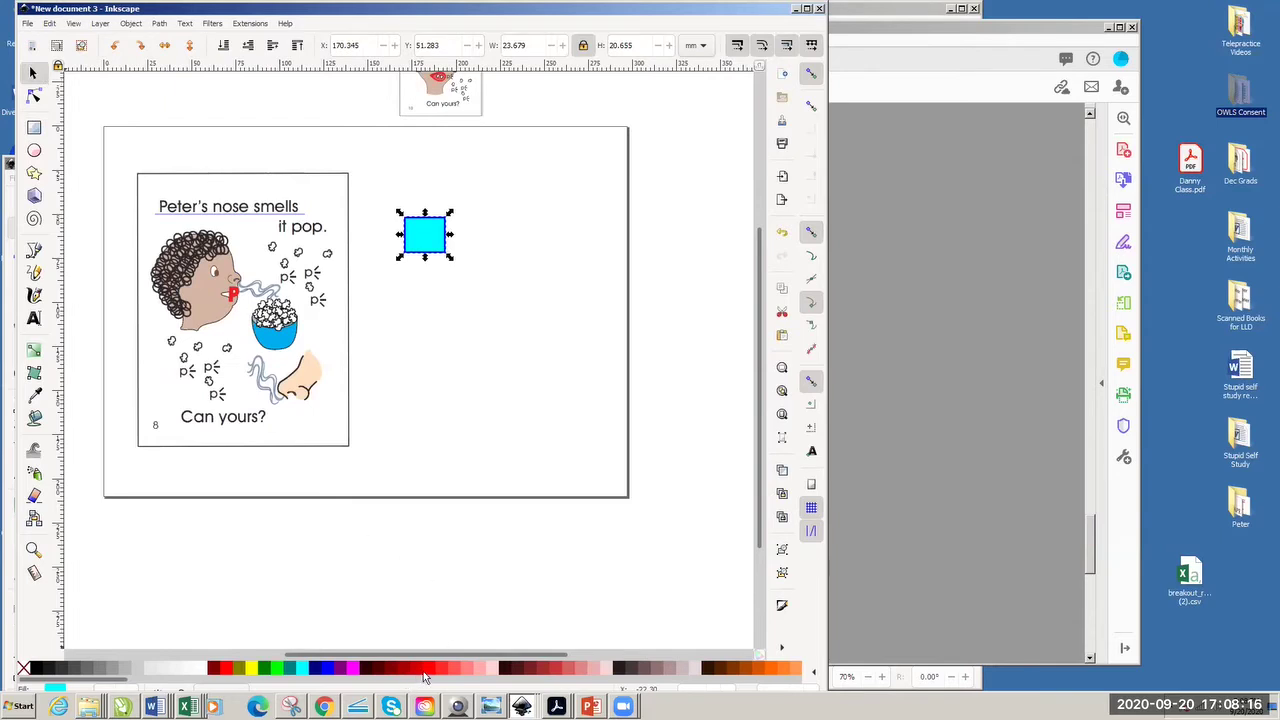
# - Give the rectangle a yellow fill and a red outline from the palette
pyautogui.click(292, 669)
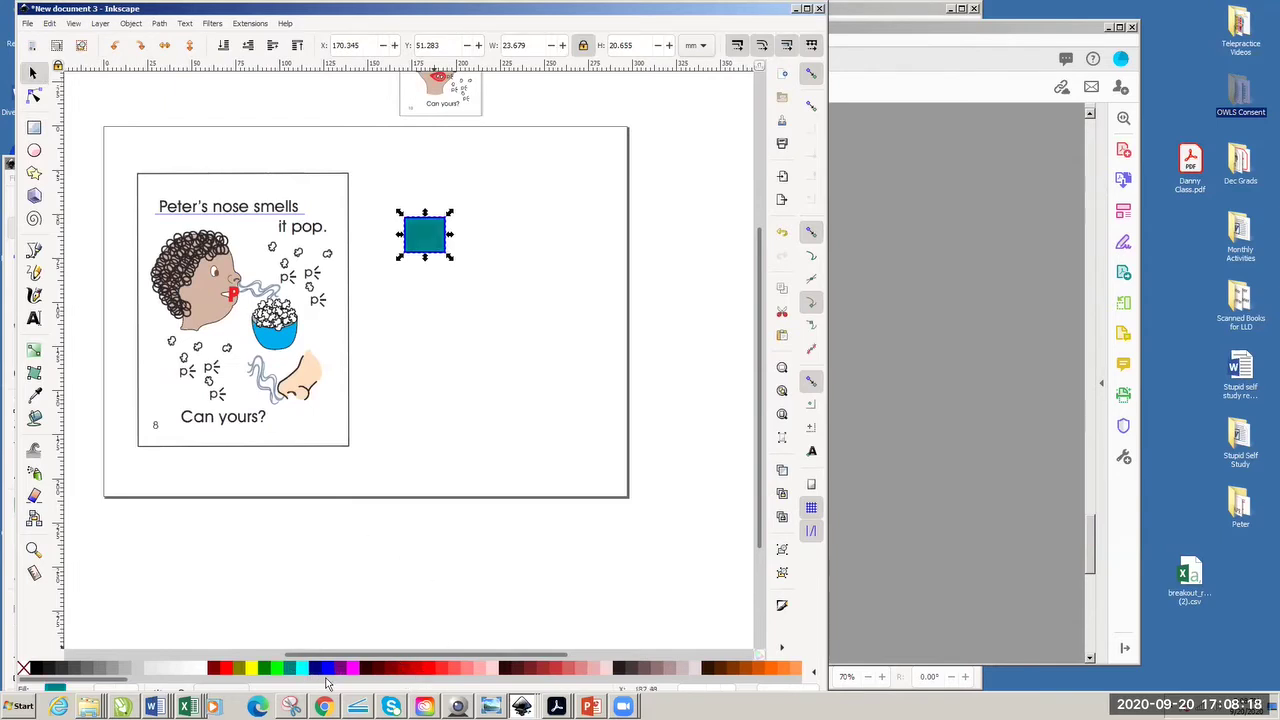
pyautogui.scroll(-5, 327, 680)
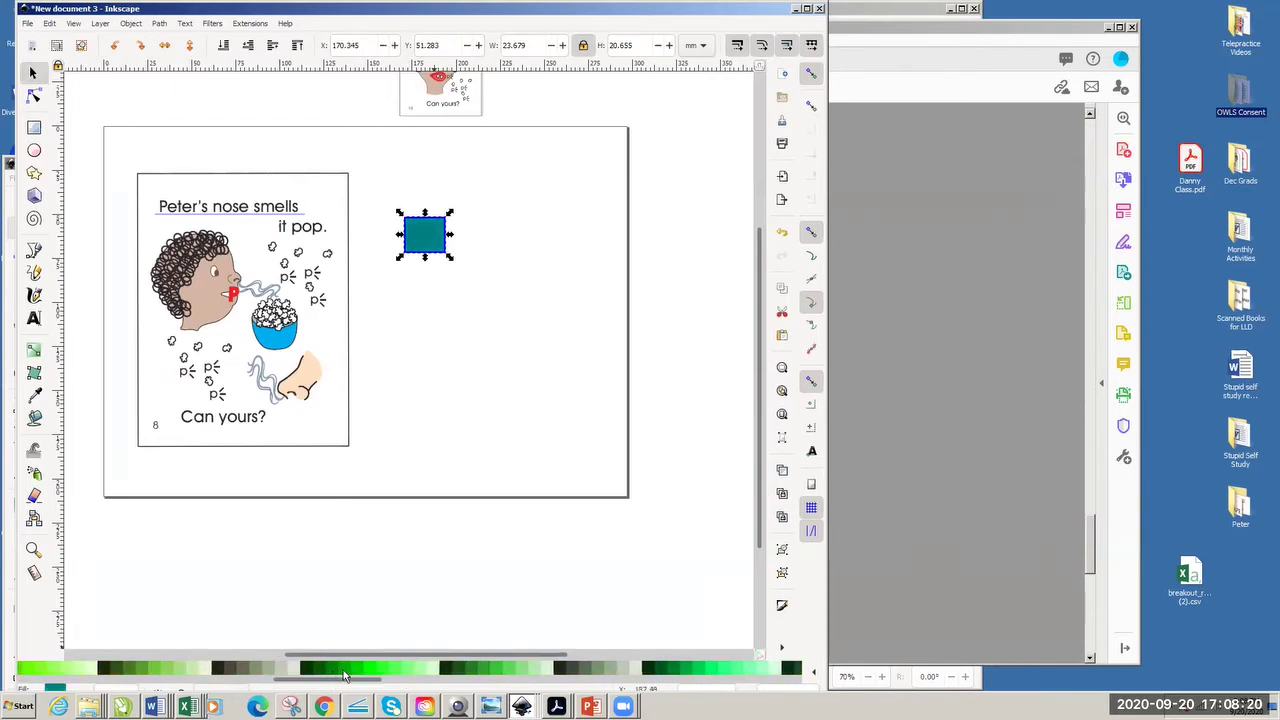
pyautogui.click(334, 669)
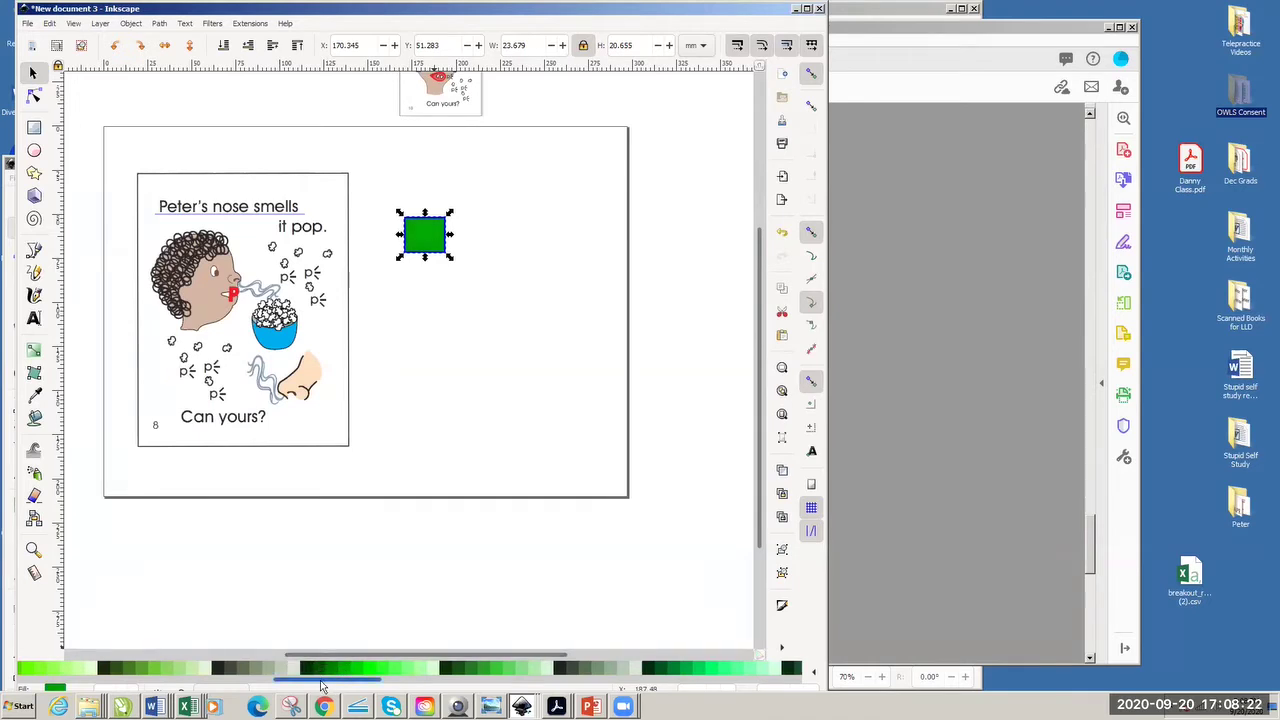
pyautogui.moveTo(320, 680); pyautogui.dragTo(92, 688)
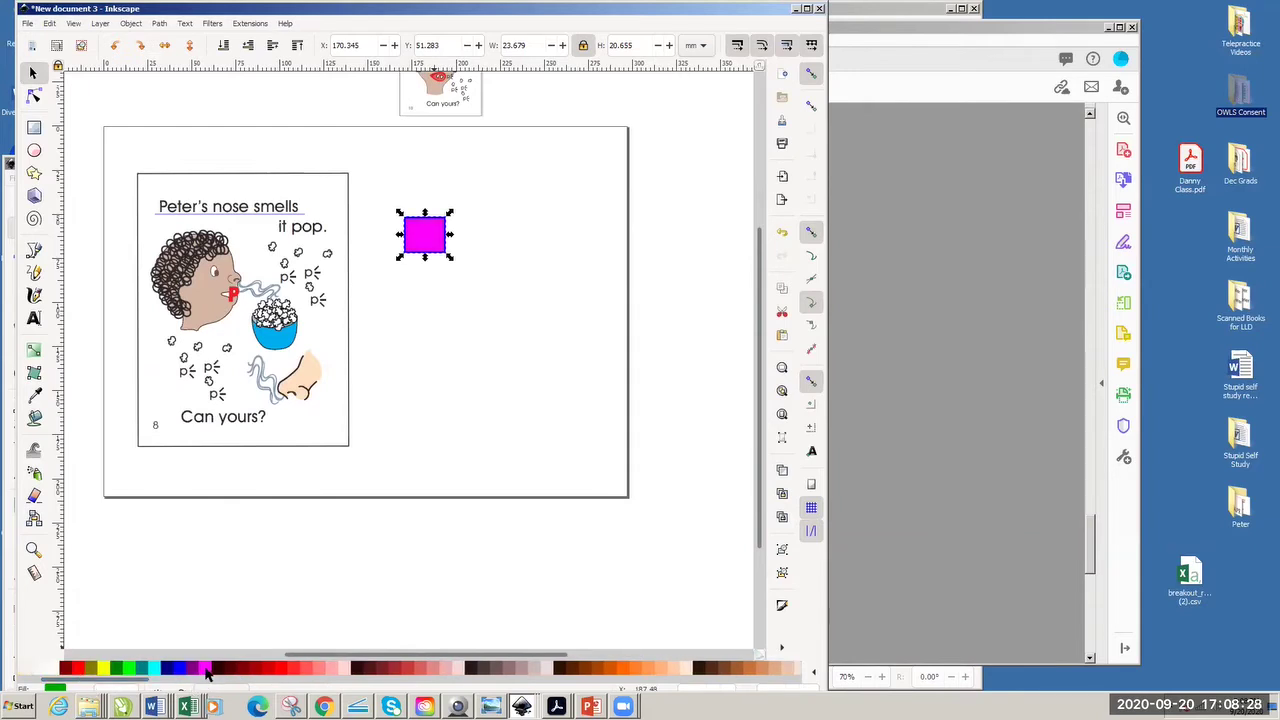
pyautogui.click(242, 670)
pyautogui.keyDown('shift'); pyautogui.click(134, 670); pyautogui.keyUp('shift')
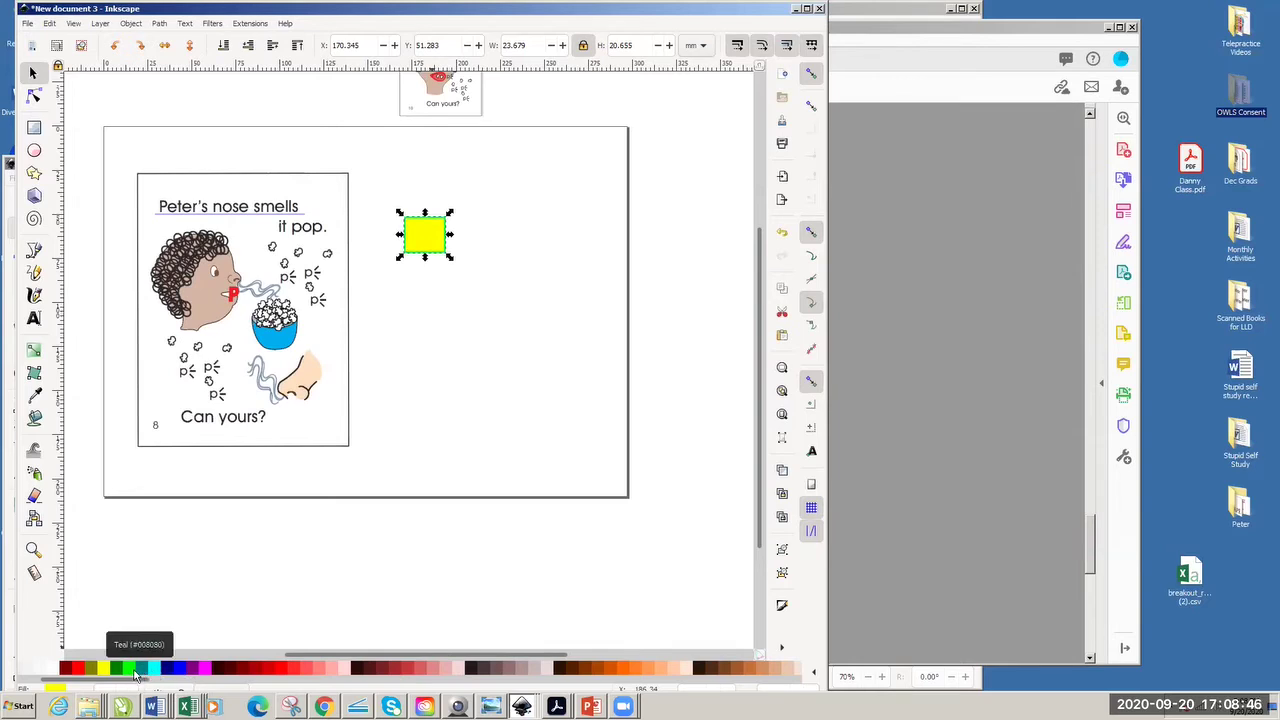
pyautogui.keyDown('shift'); pyautogui.click(326, 672); pyautogui.keyUp('shift')
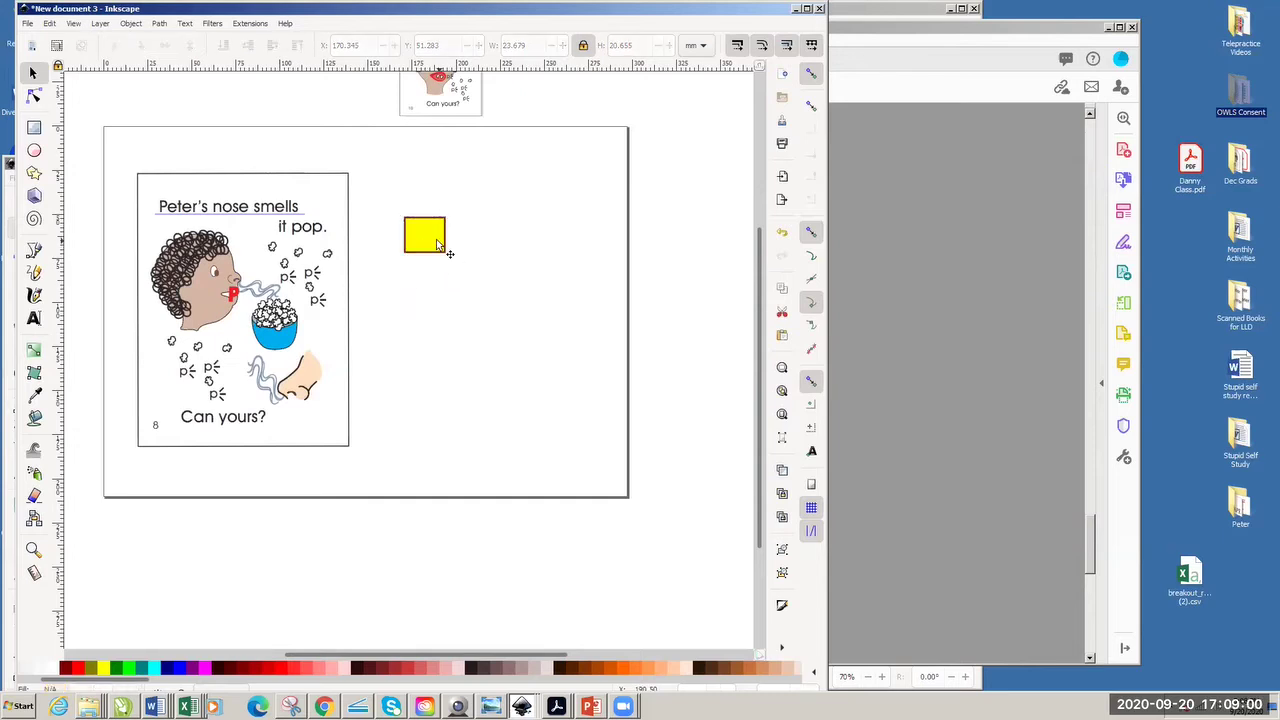
# - Move the rectangle over 'pop.' on page 8 and remove its fill, leaving a red frame
pyautogui.moveTo(433, 241); pyautogui.dragTo(315, 240)
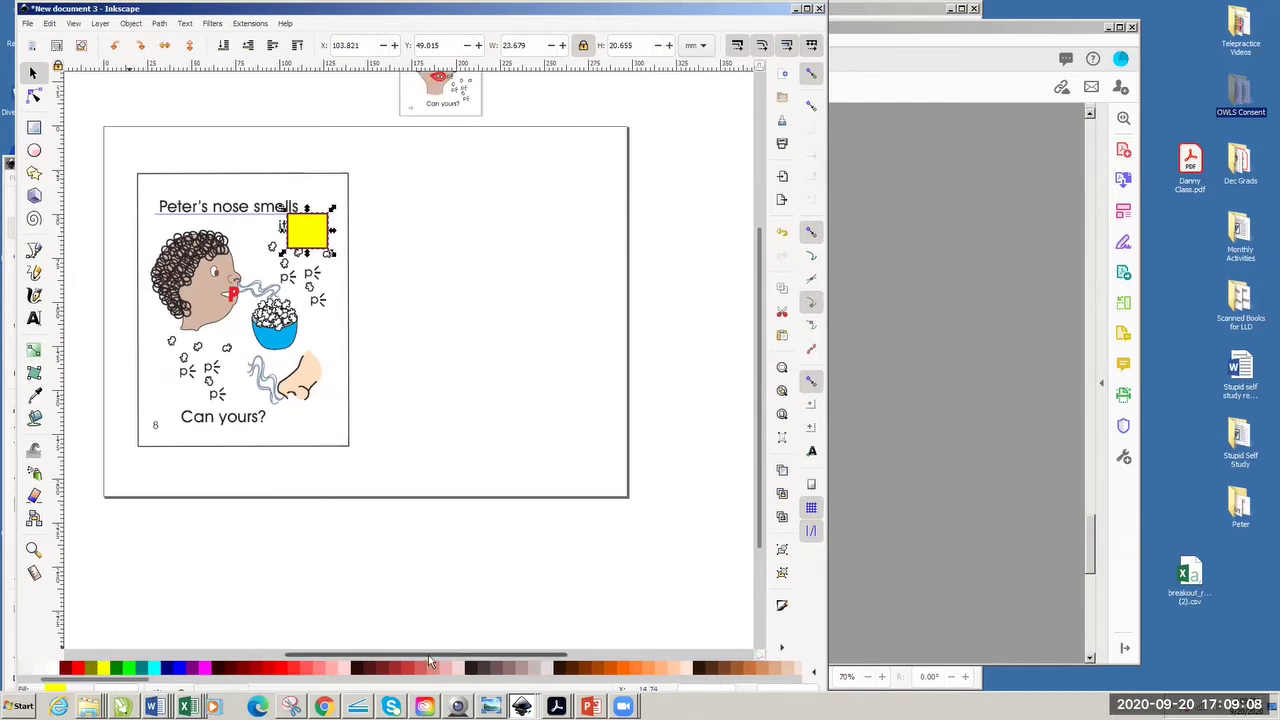
pyautogui.moveTo(428, 656); pyautogui.dragTo(369, 656)
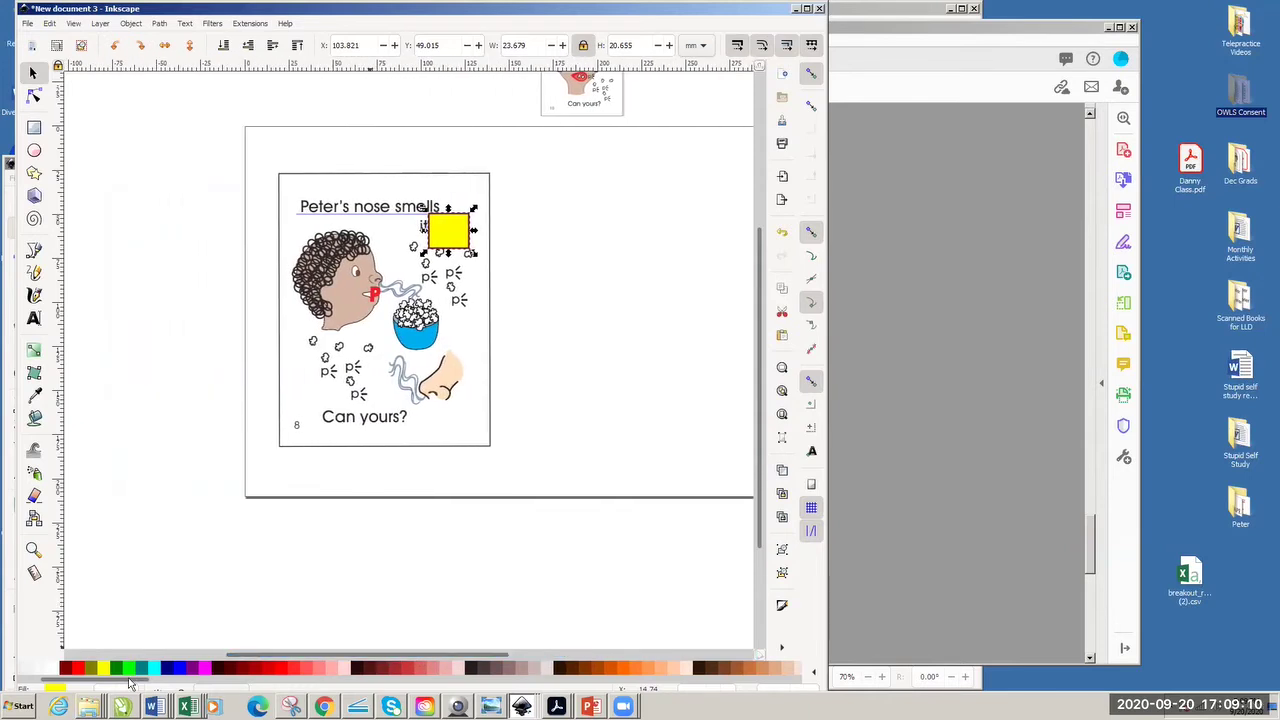
pyautogui.moveTo(100, 681); pyautogui.dragTo(80, 681)
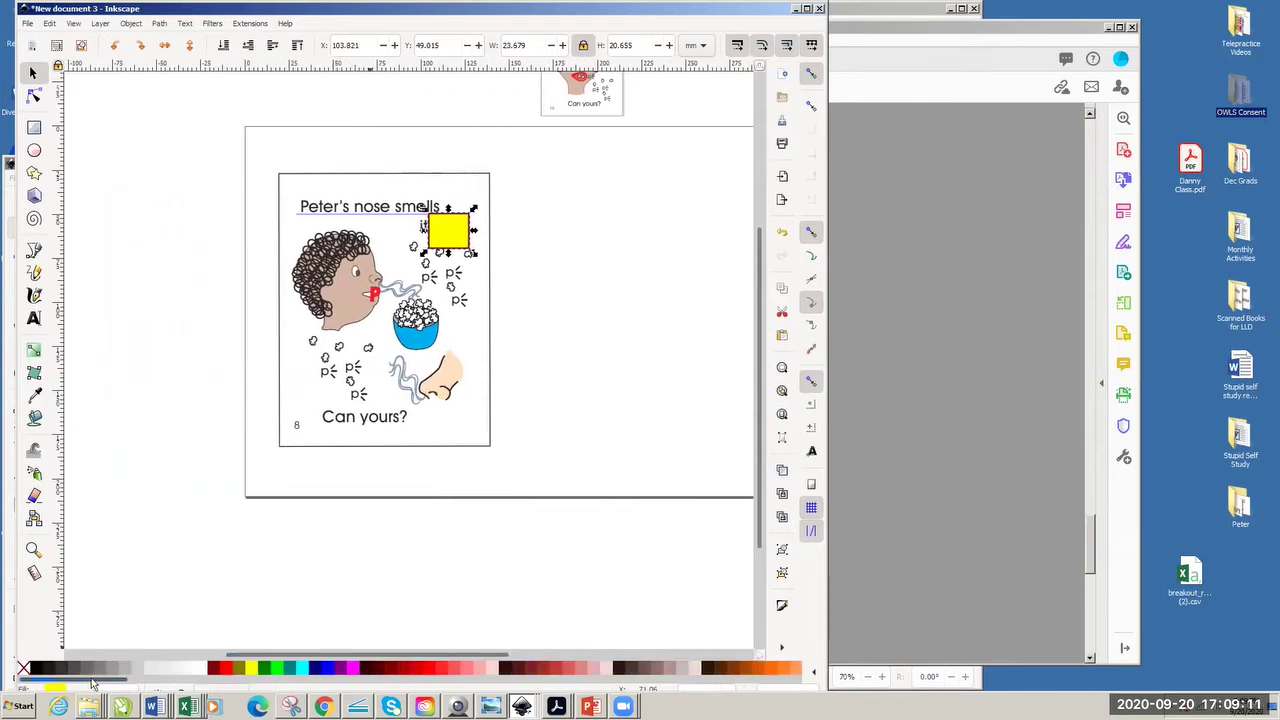
pyautogui.click(21, 668)
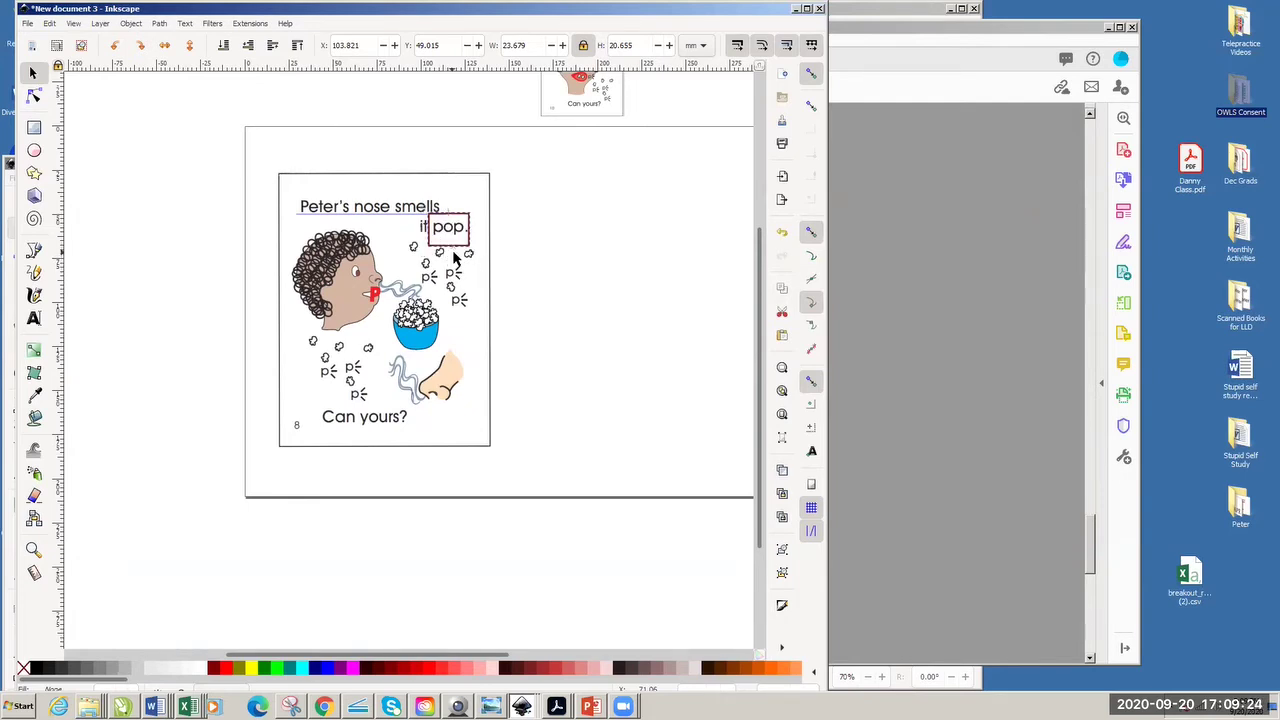
pyautogui.click(531, 276)
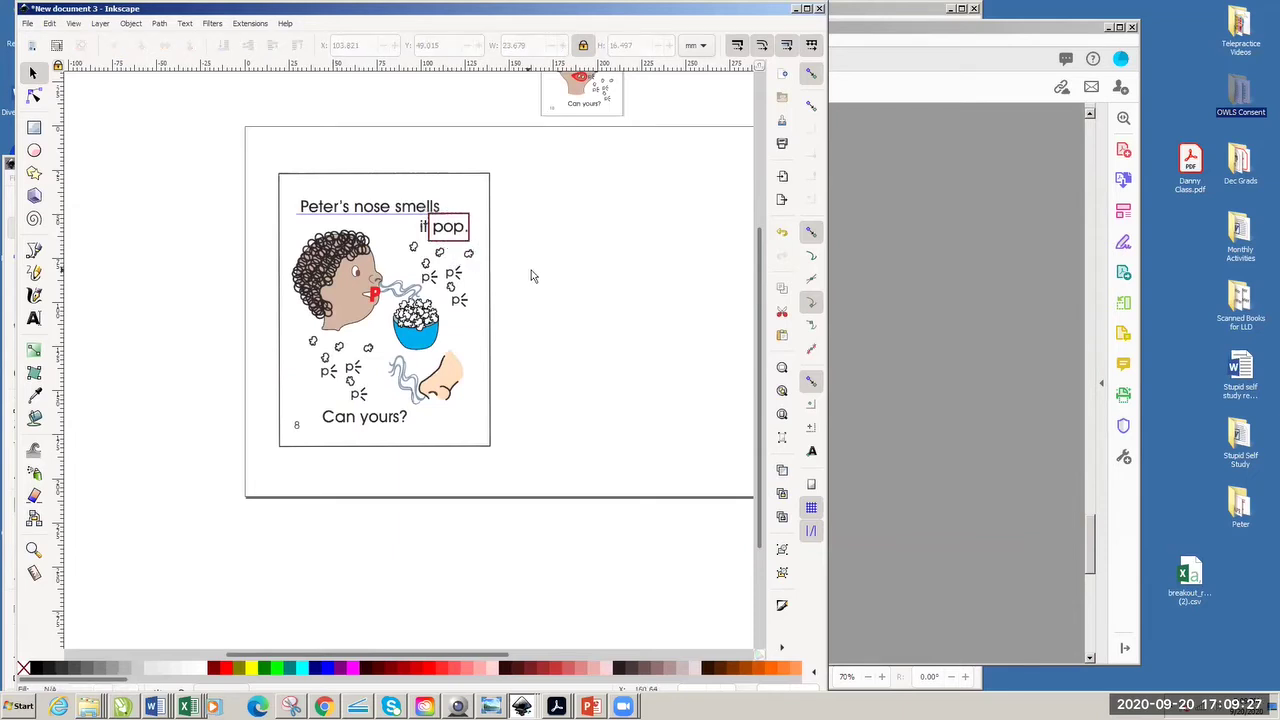
# - Zoom in three steps around 'pop.' and scroll up to show the page's top lines
pyautogui.click(33, 551)
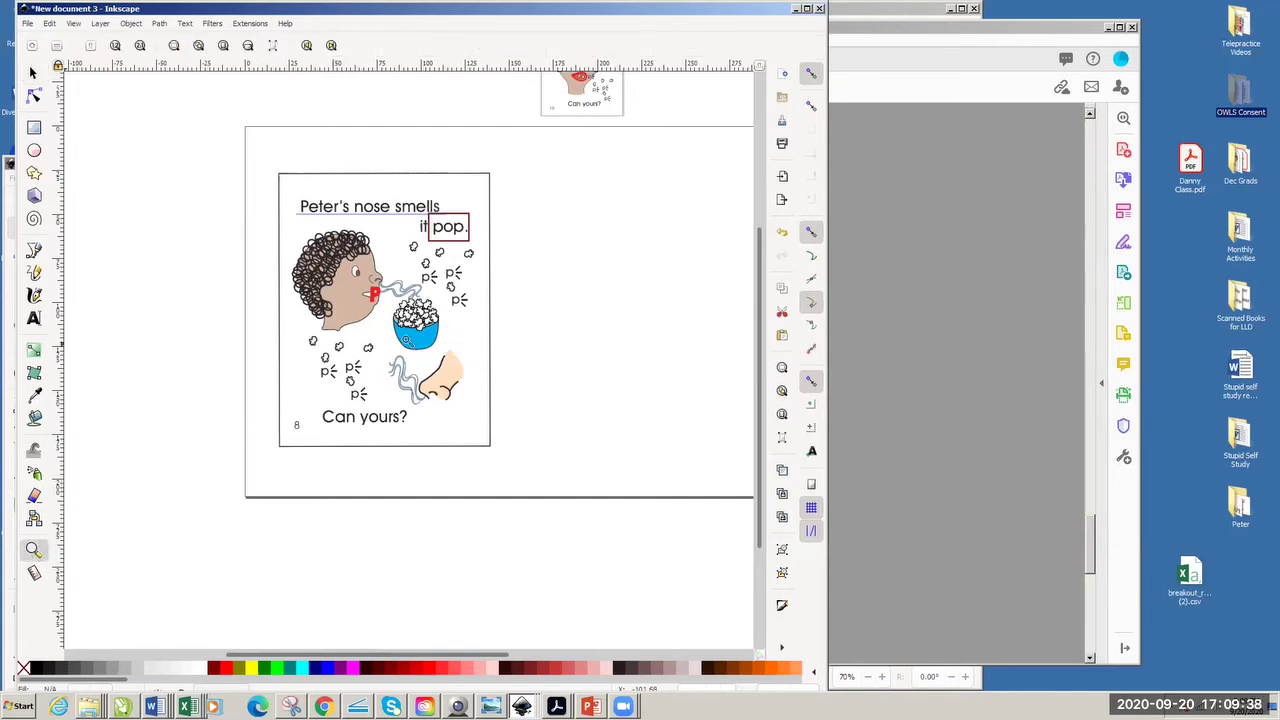
pyautogui.click(450, 226)
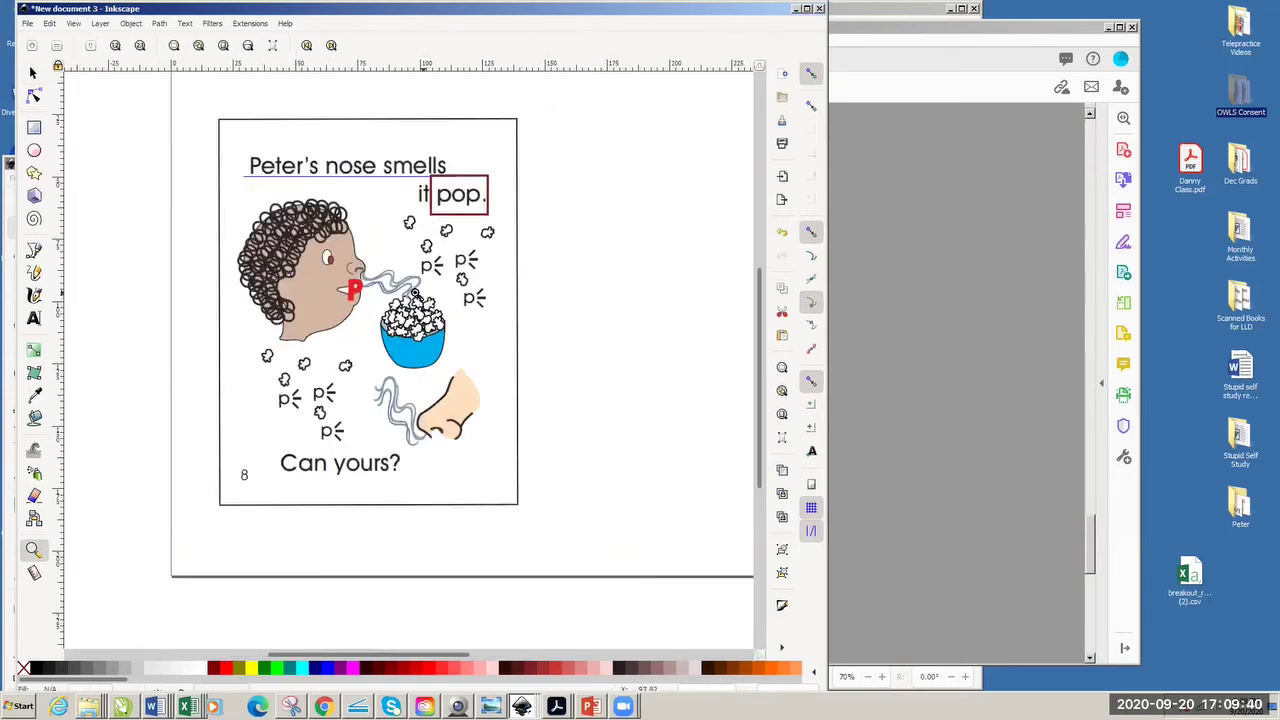
pyautogui.click(463, 167)
pyautogui.click(463, 167)
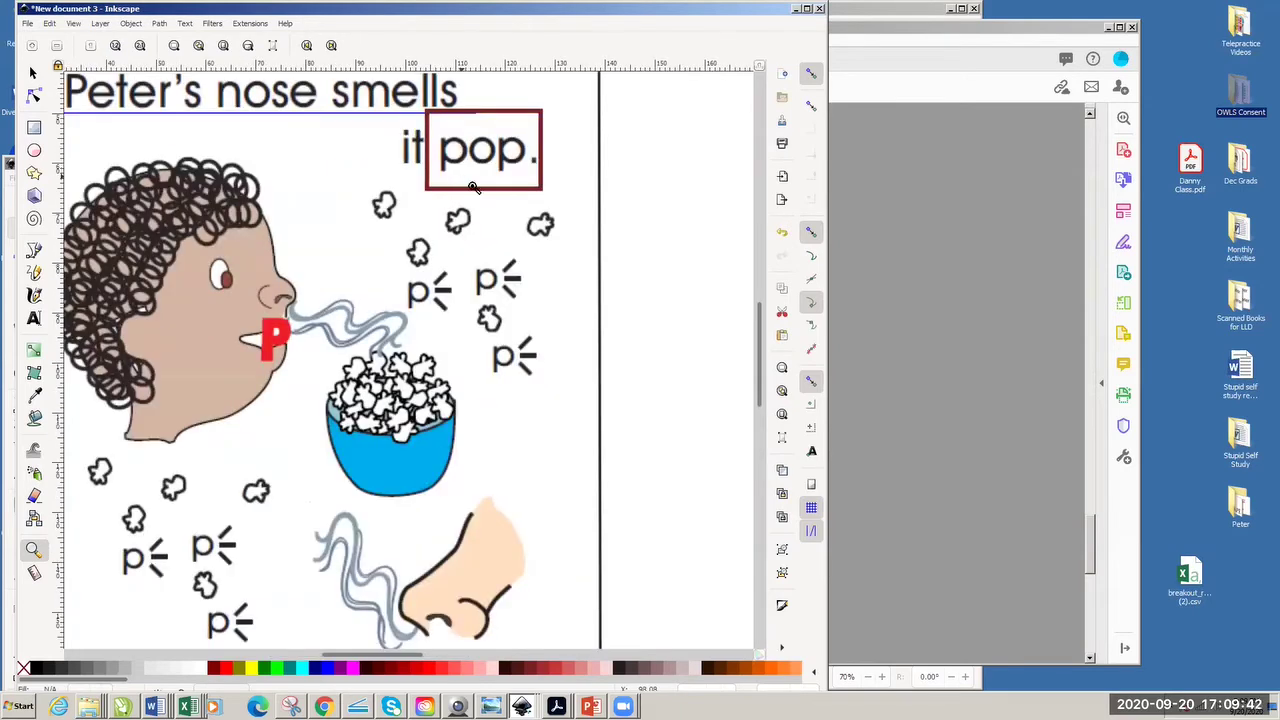
pyautogui.moveTo(757, 327); pyautogui.dragTo(760, 298)
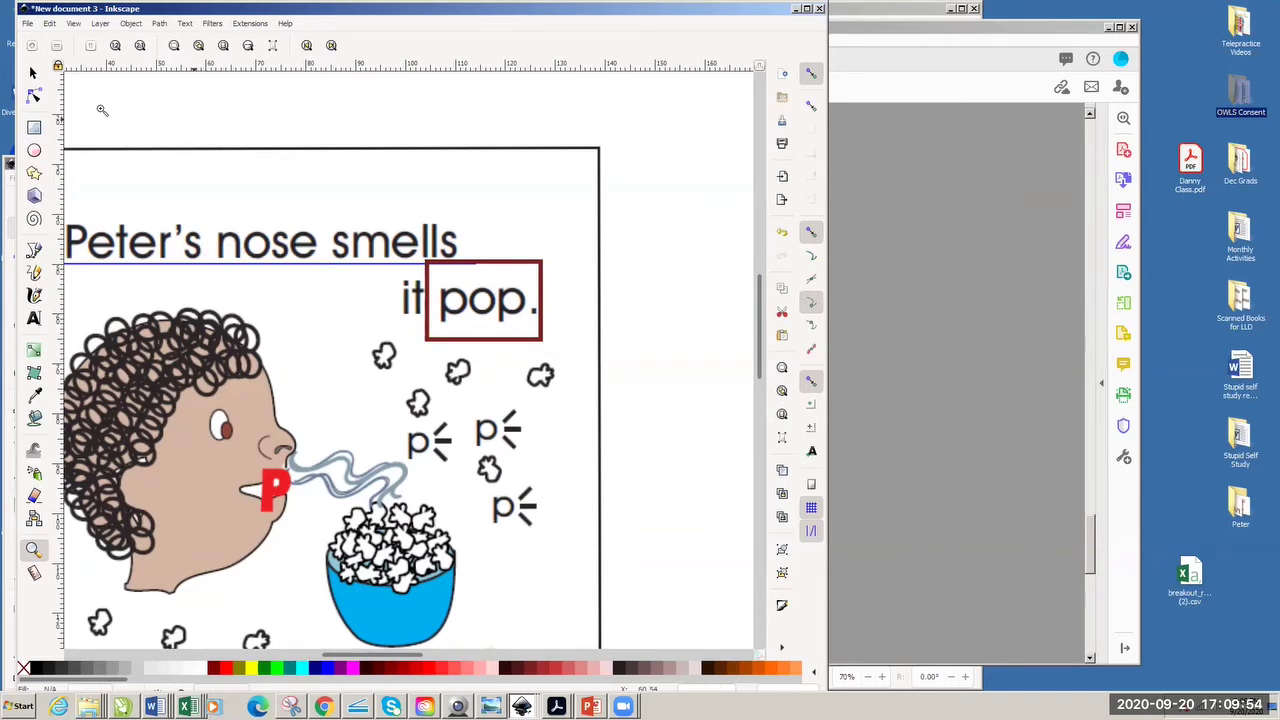
# - Lower the red box around 'pop.' in the stacking order, then bring it back to the front
pyautogui.click(33, 73)
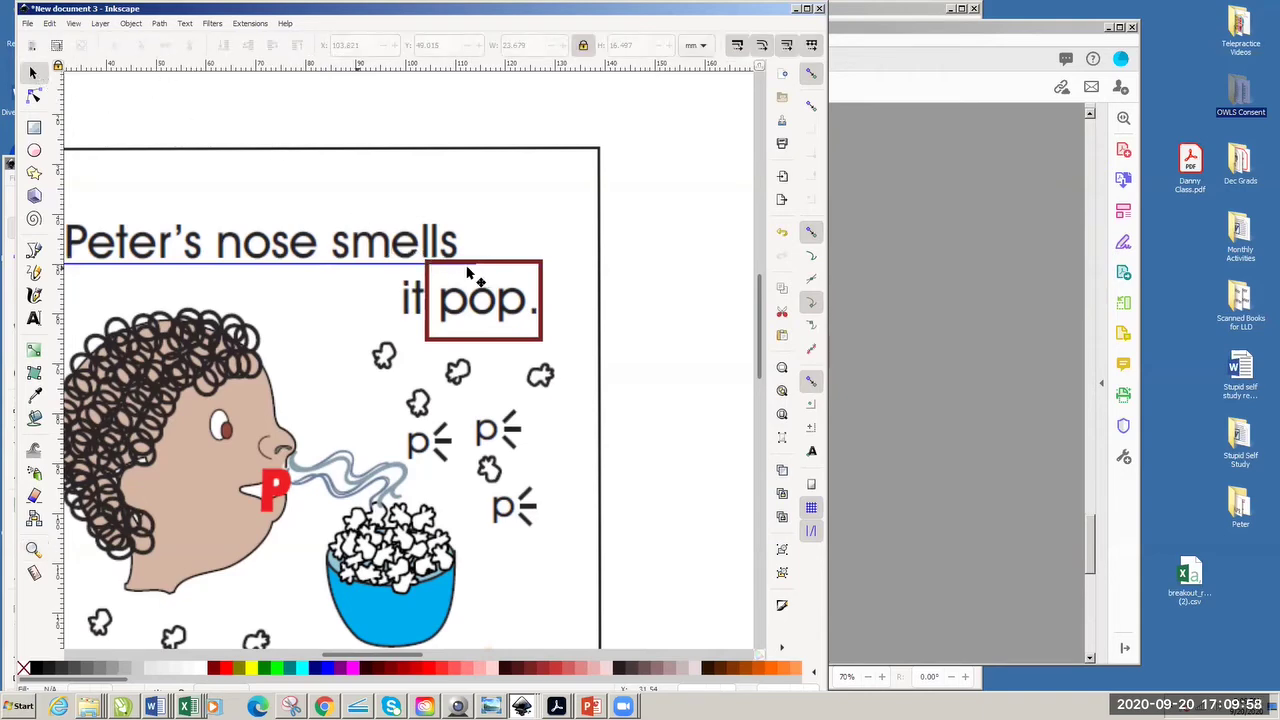
pyautogui.click(496, 266)
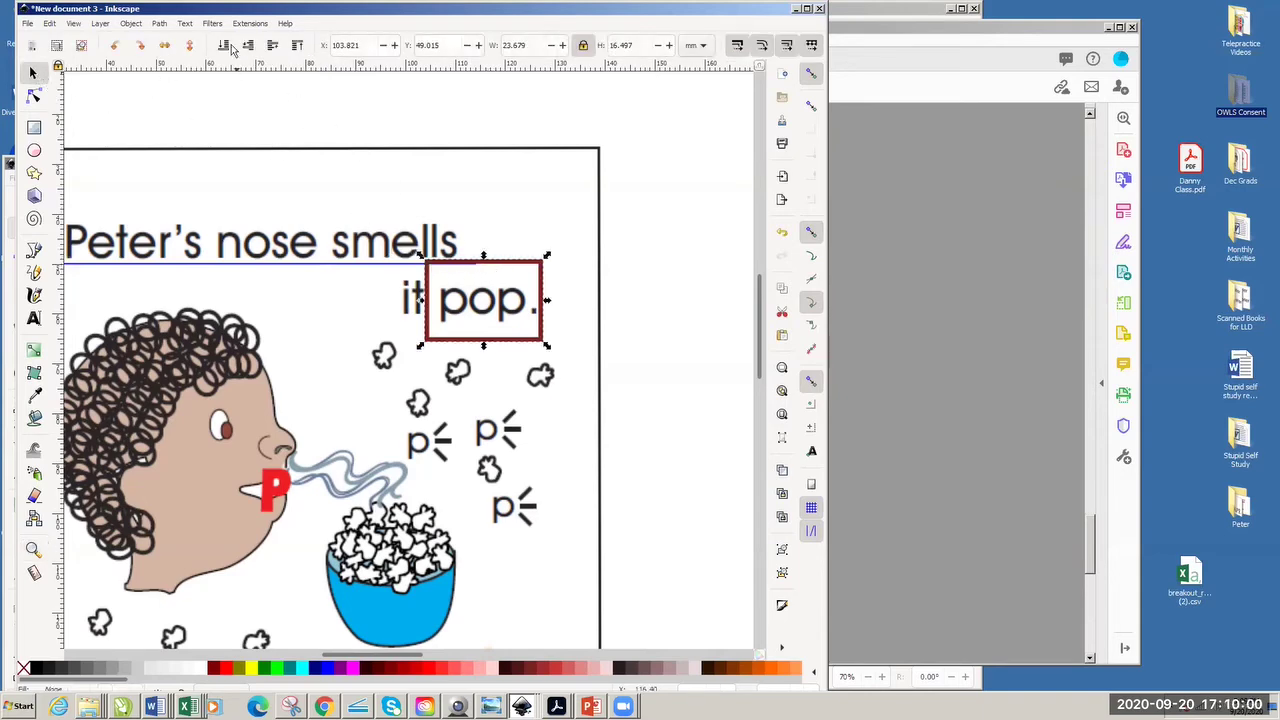
pyautogui.click(224, 45)
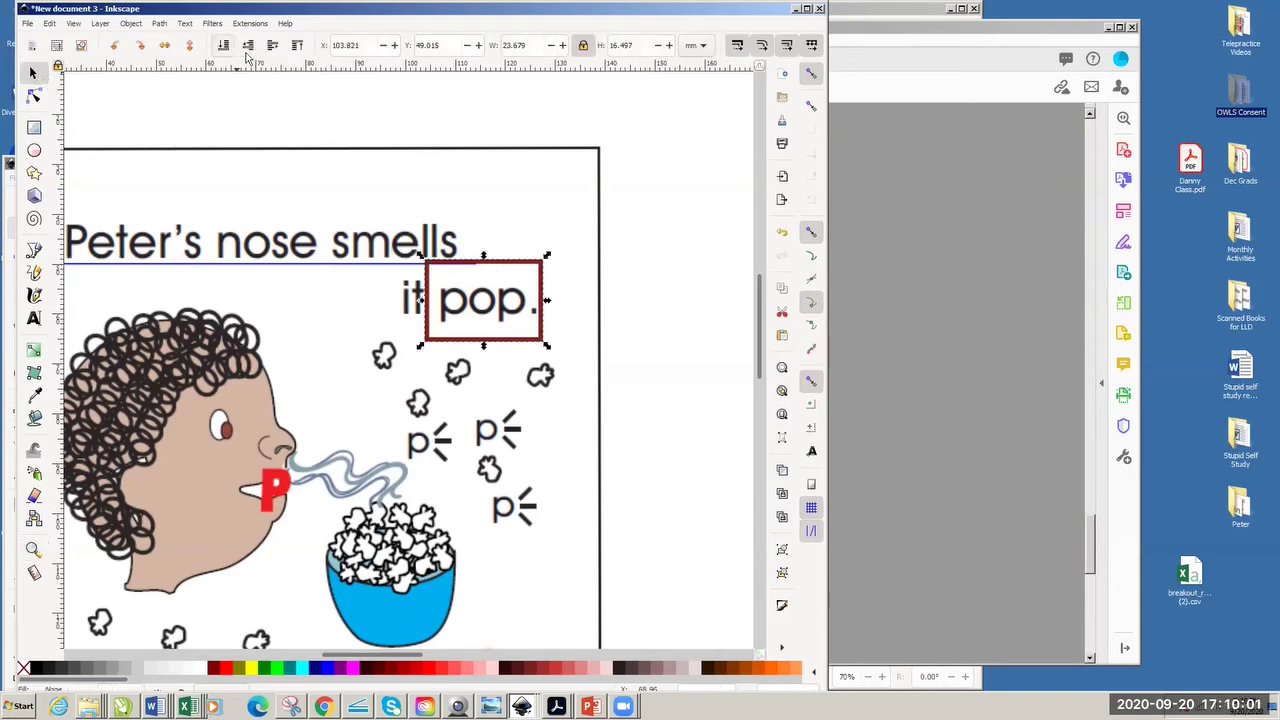
pyautogui.click(665, 305)
pyautogui.moveTo(656, 227); pyautogui.dragTo(634, 294)
pyautogui.moveTo(671, 200); pyautogui.dragTo(343, 408)
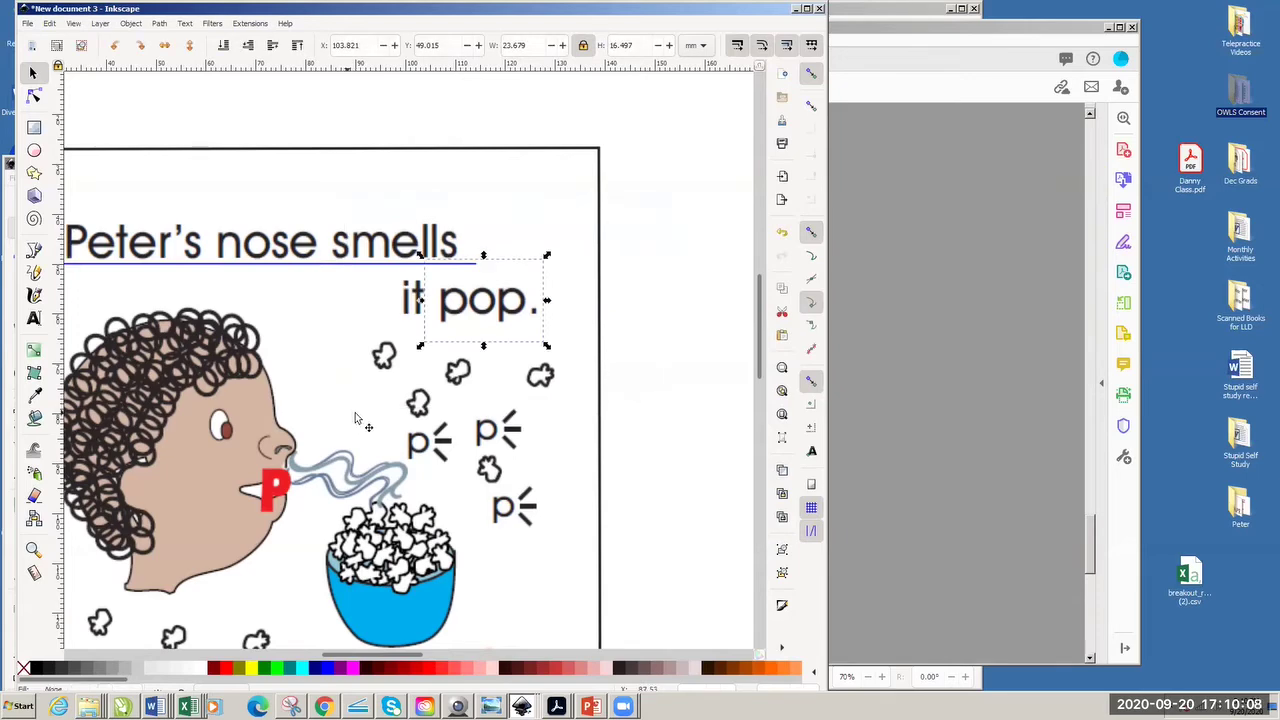
pyautogui.click(300, 48)
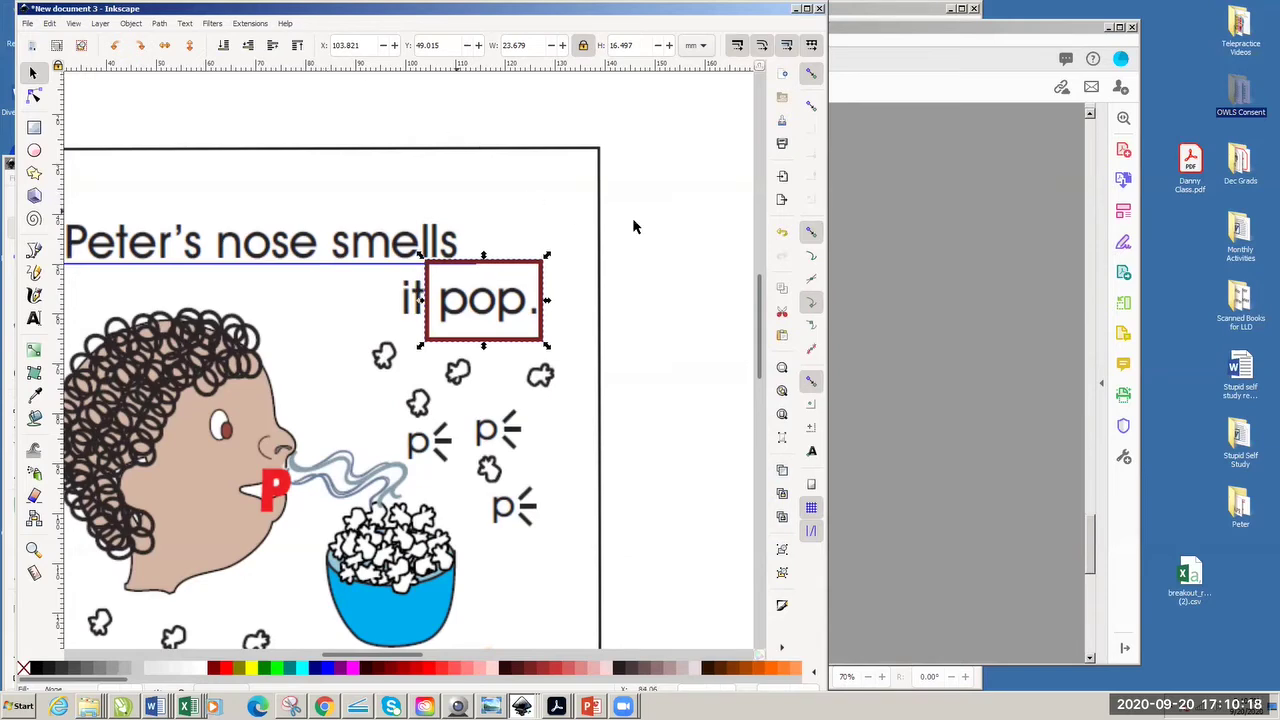
# - Move the underline under 'Peter's nose smells' lower and shift the red box up beside 'smells'
pyautogui.moveTo(533, 317)
pyautogui.mouseDown()
pyautogui.moveTo(549, 275)
pyautogui.moveTo(550, 322)
pyautogui.moveTo(566, 316)
pyautogui.moveTo(528, 315)
pyautogui.mouseUp()
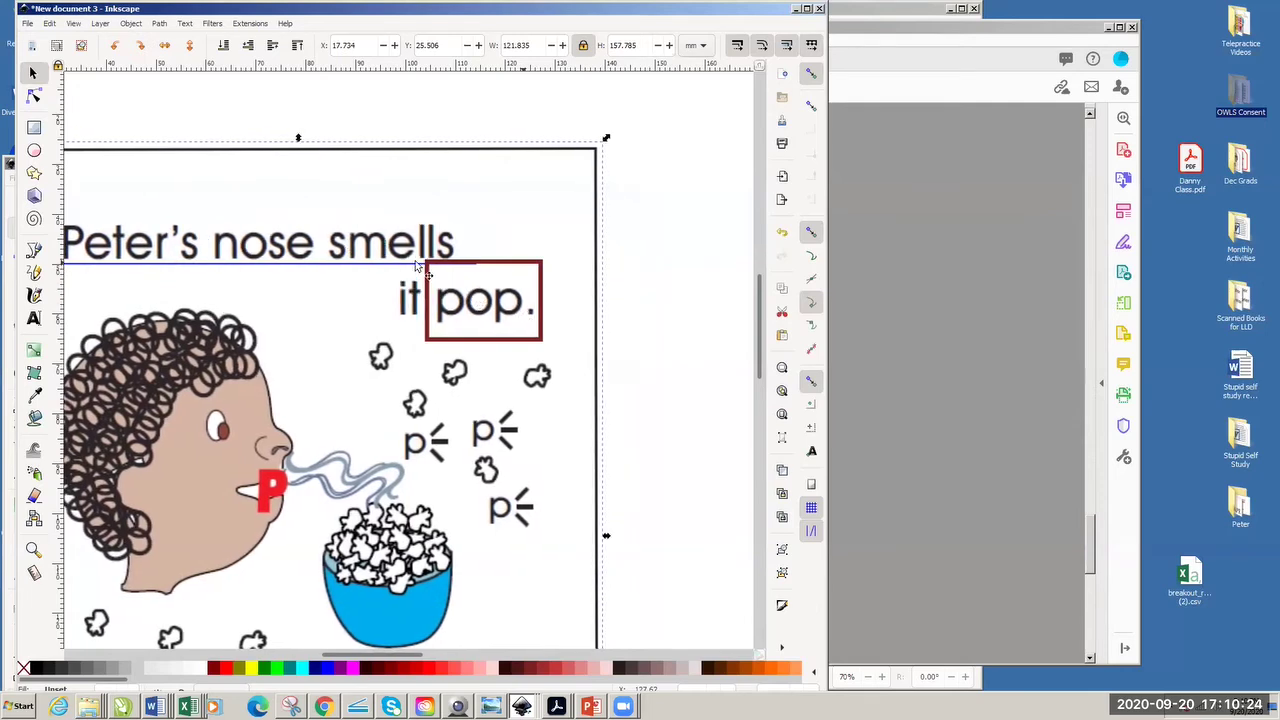
pyautogui.click(411, 267)
pyautogui.moveTo(412, 269)
pyautogui.mouseDown()
pyautogui.moveTo(403, 259)
pyautogui.moveTo(418, 272)
pyautogui.mouseUp()
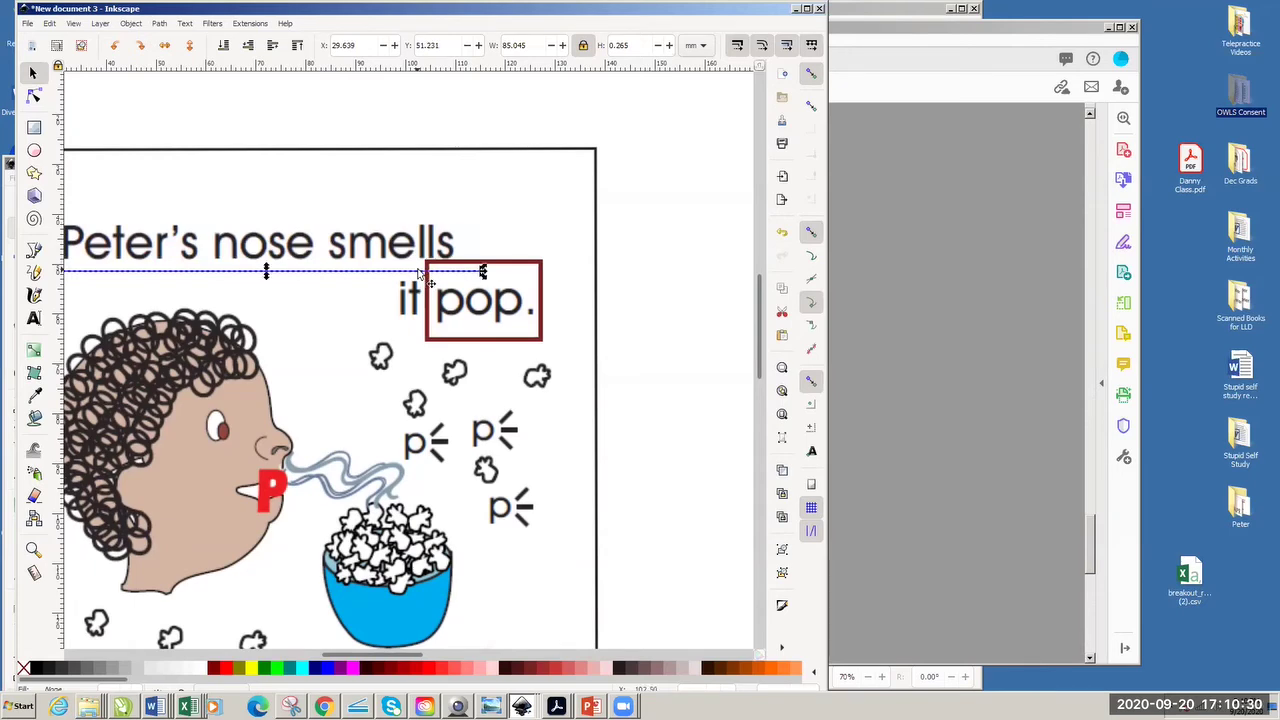
pyautogui.keyDown('shift'); pyautogui.click(520, 341); pyautogui.keyUp('shift')
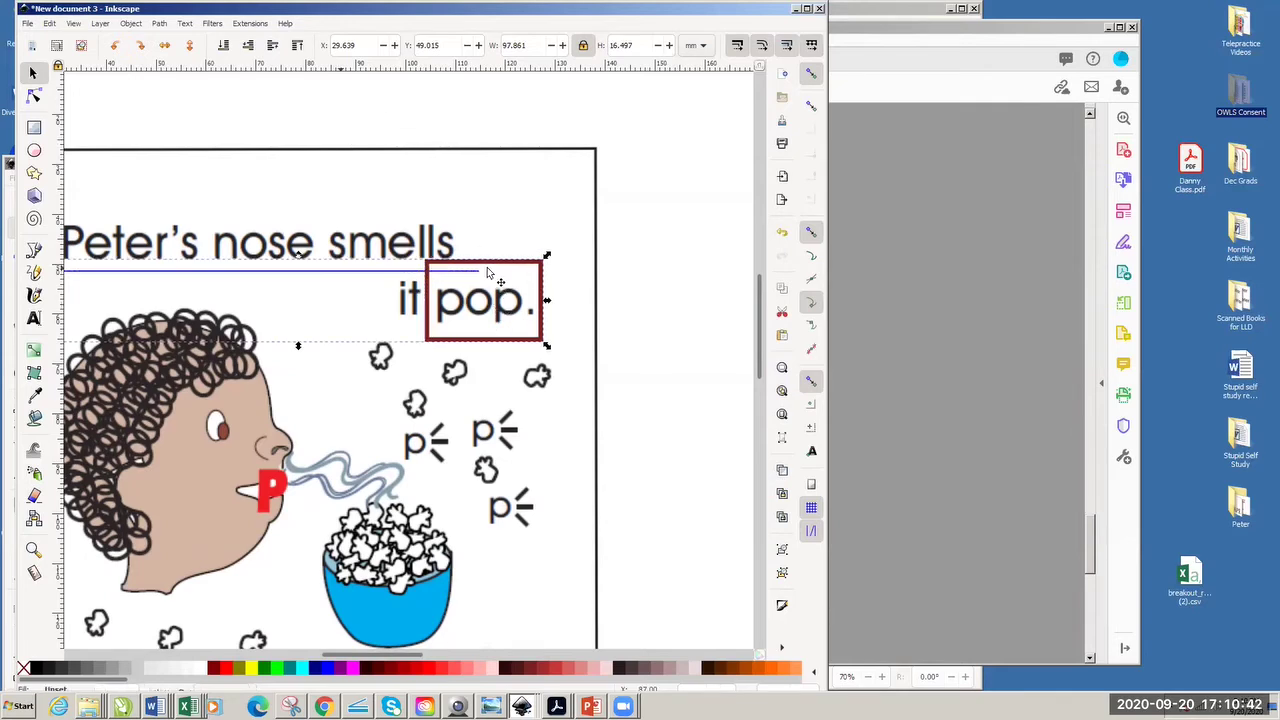
pyautogui.moveTo(490, 258); pyautogui.dragTo(449, 252)
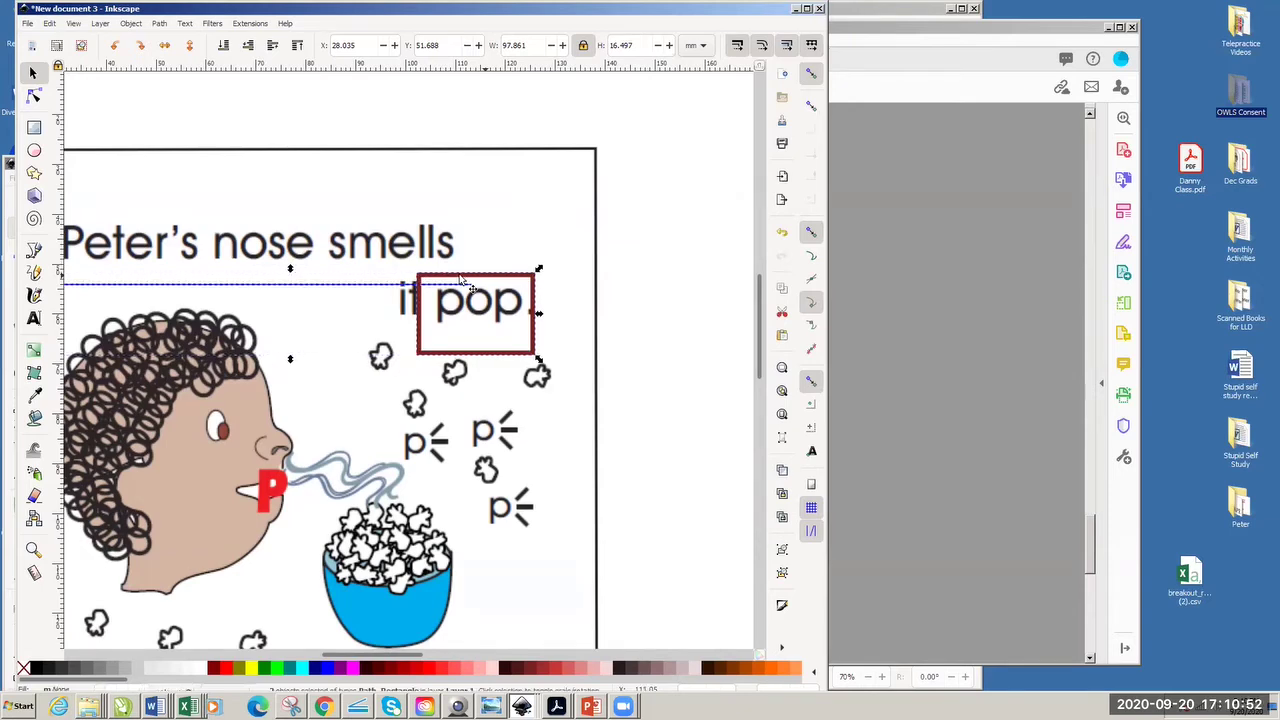
pyautogui.click(507, 257)
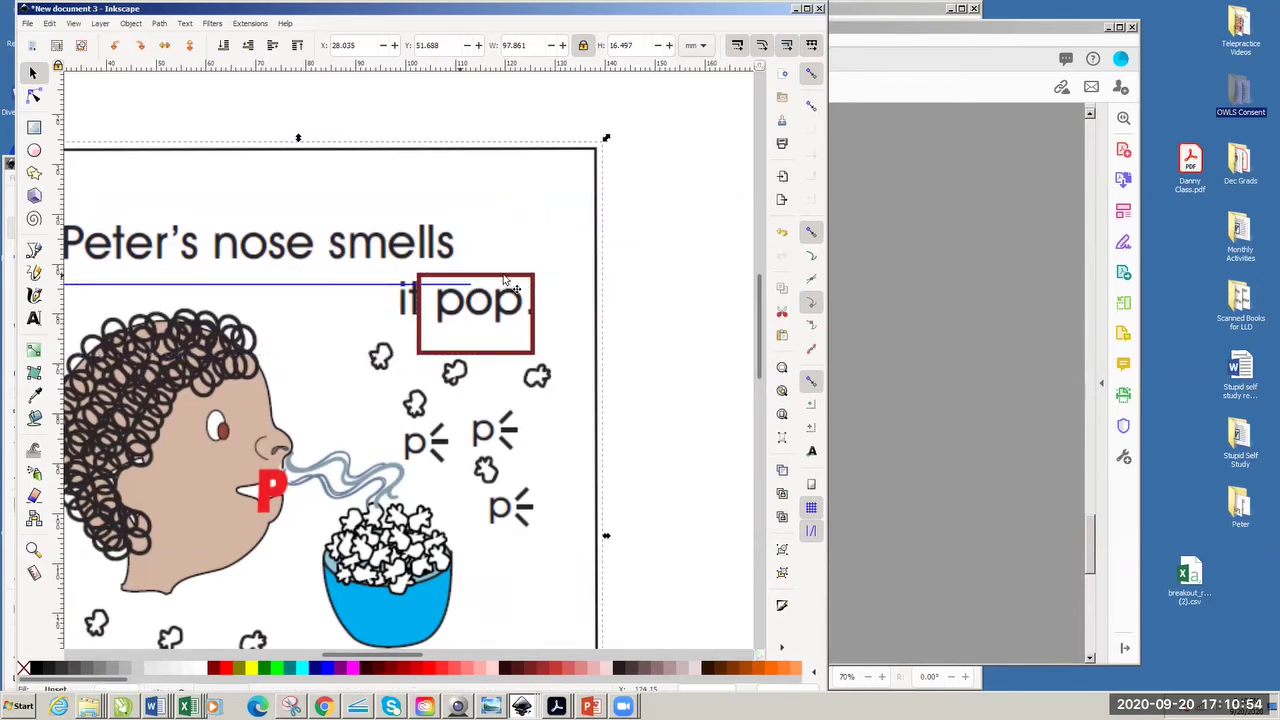
pyautogui.moveTo(500, 308); pyautogui.dragTo(526, 284)
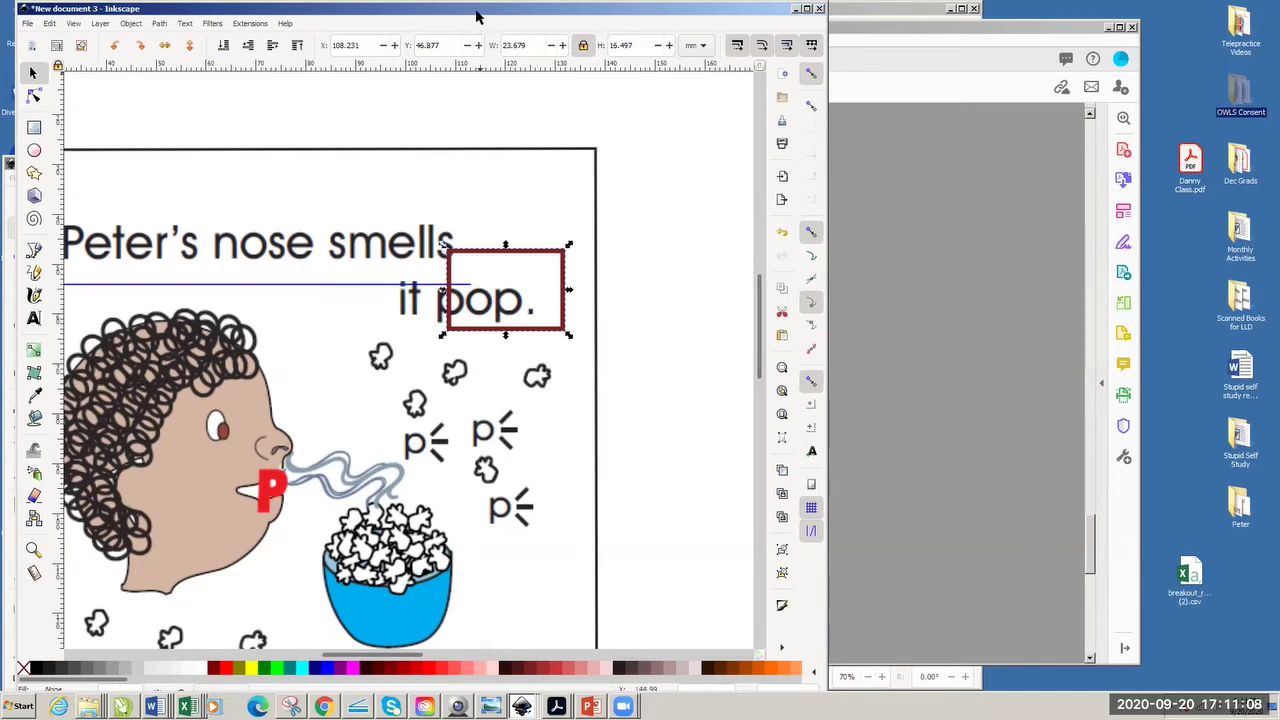
# - Create a text block with 'hop' and 'top' on two lines above the page
pyautogui.moveTo(479, 15); pyautogui.dragTo(560, 24)
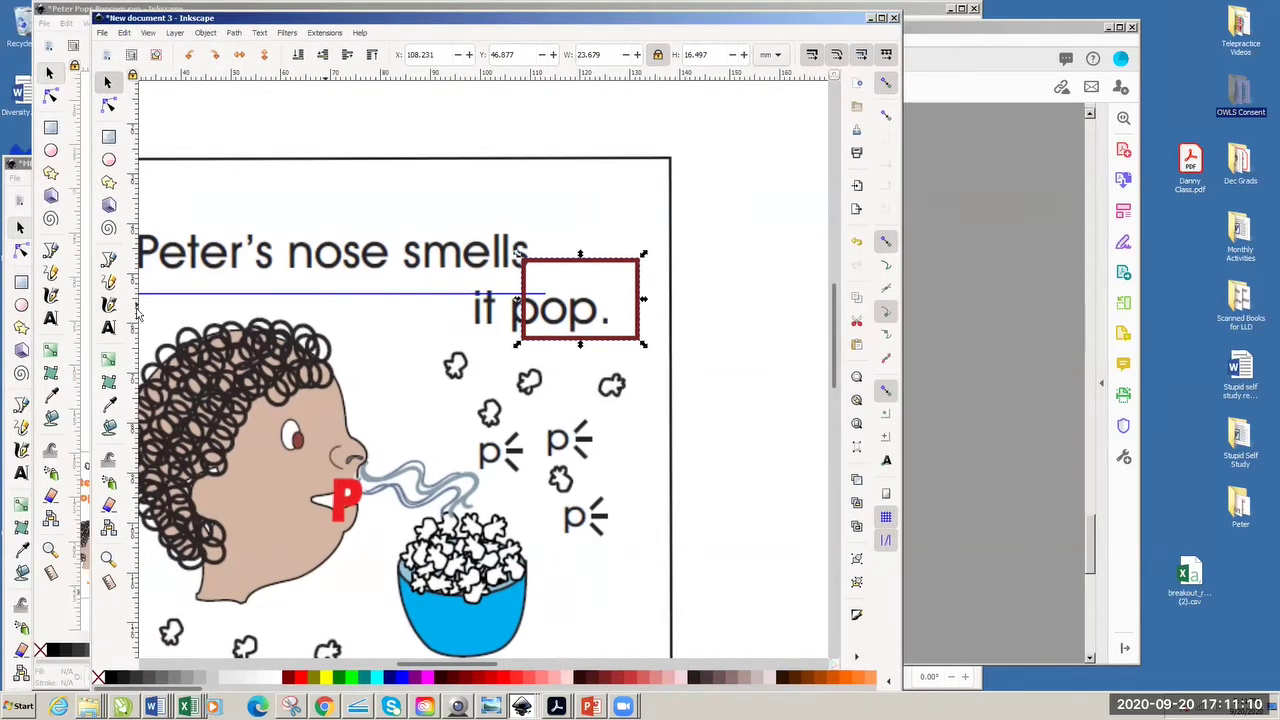
pyautogui.click(109, 330)
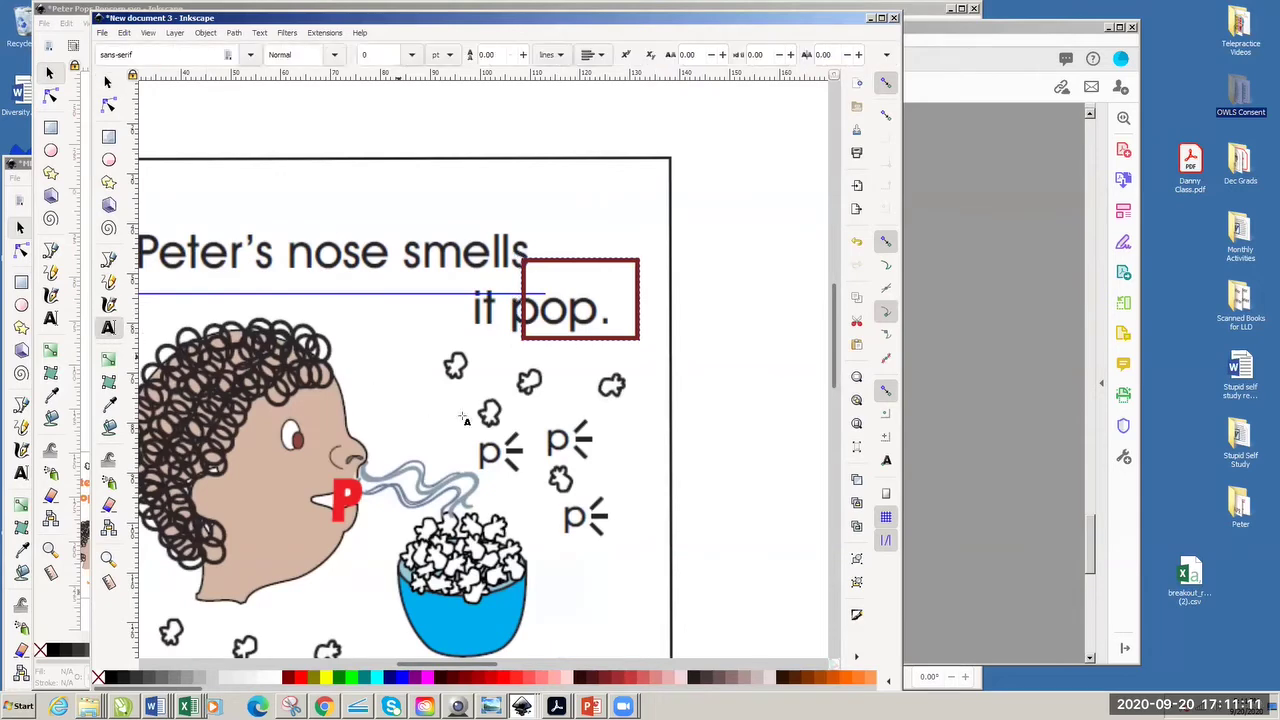
pyautogui.click(456, 202)
pyautogui.write('hop')
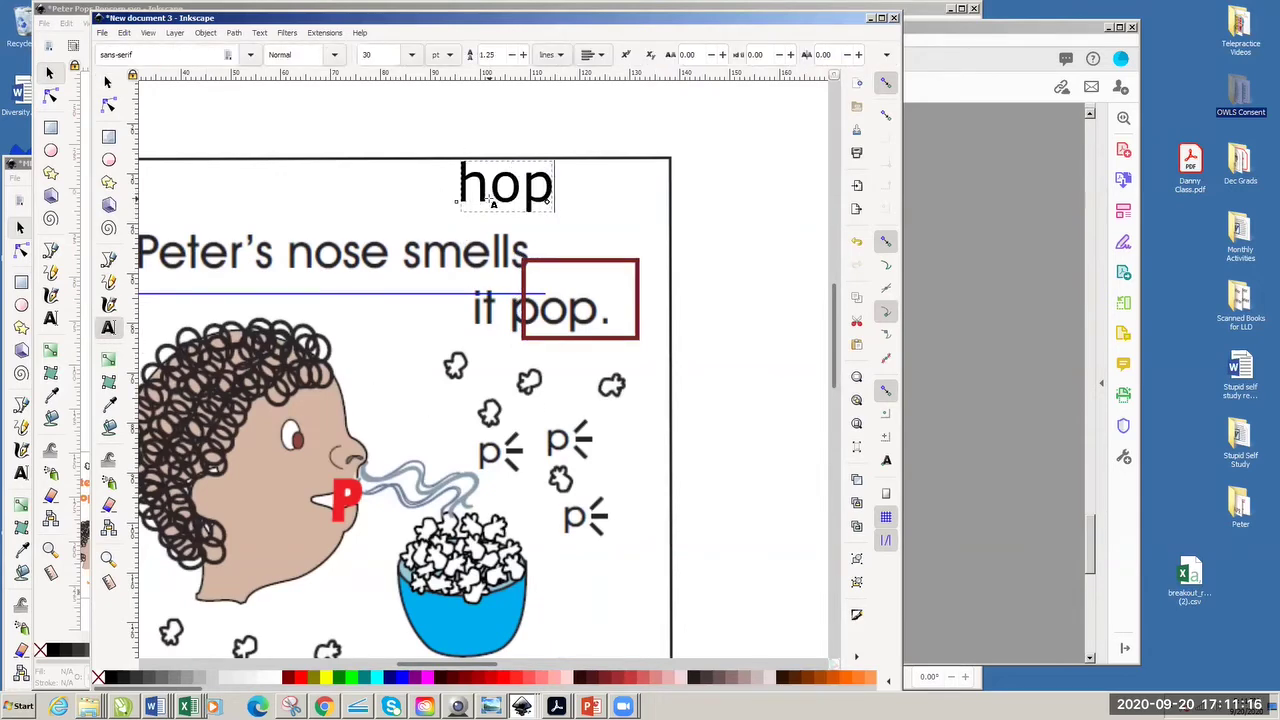
pyautogui.press('Return')
pyautogui.write('top')
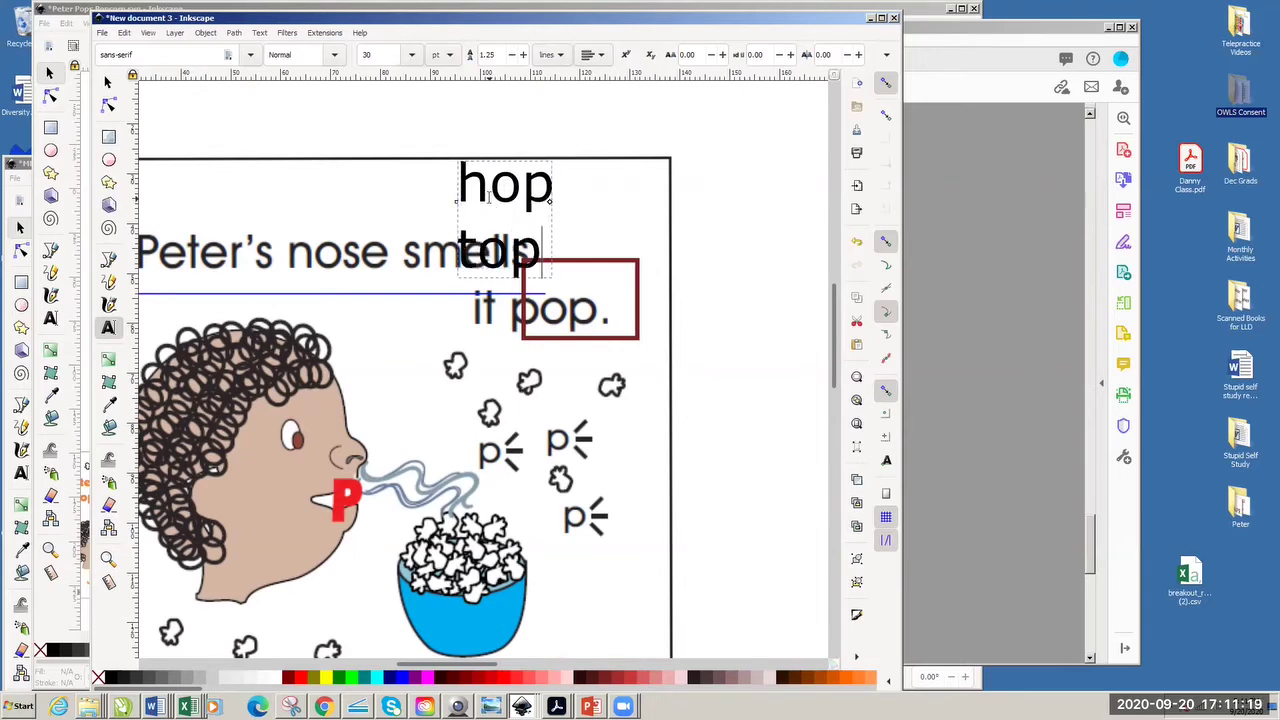
# - Move the word list past the page's right edge and add 'mop' as a third line
pyautogui.click(58, 80)
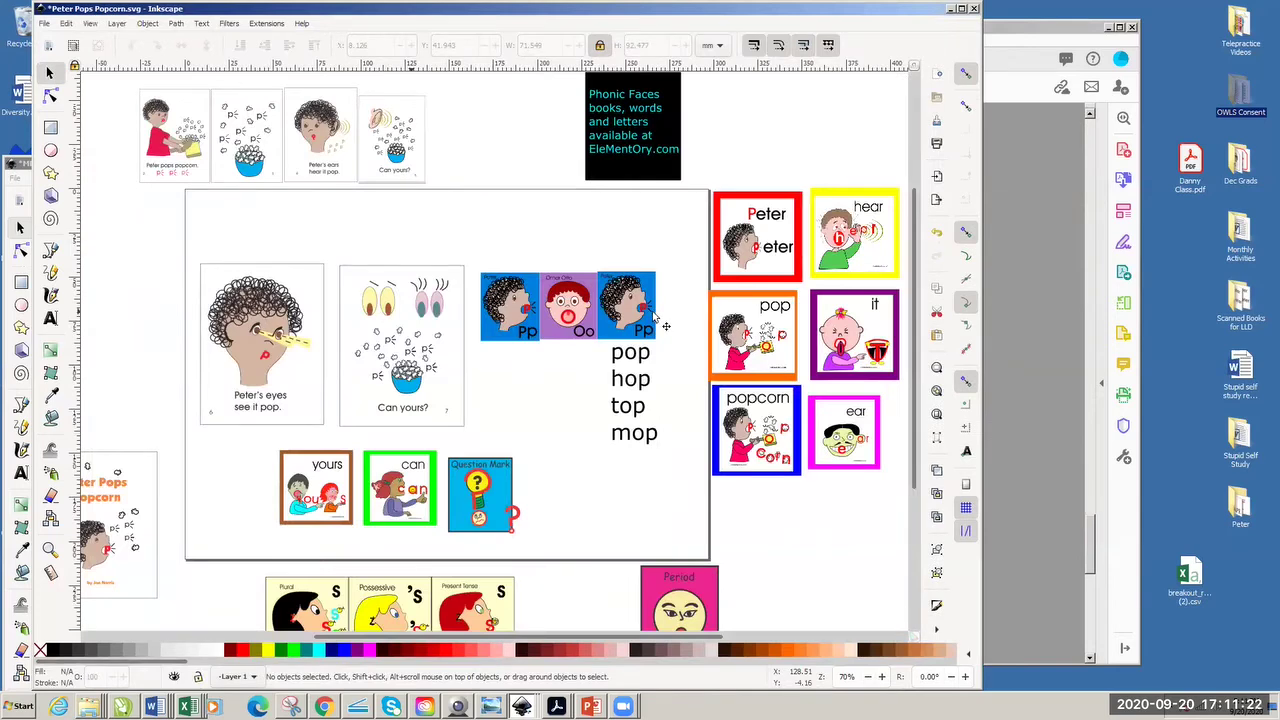
pyautogui.click(948, 9)
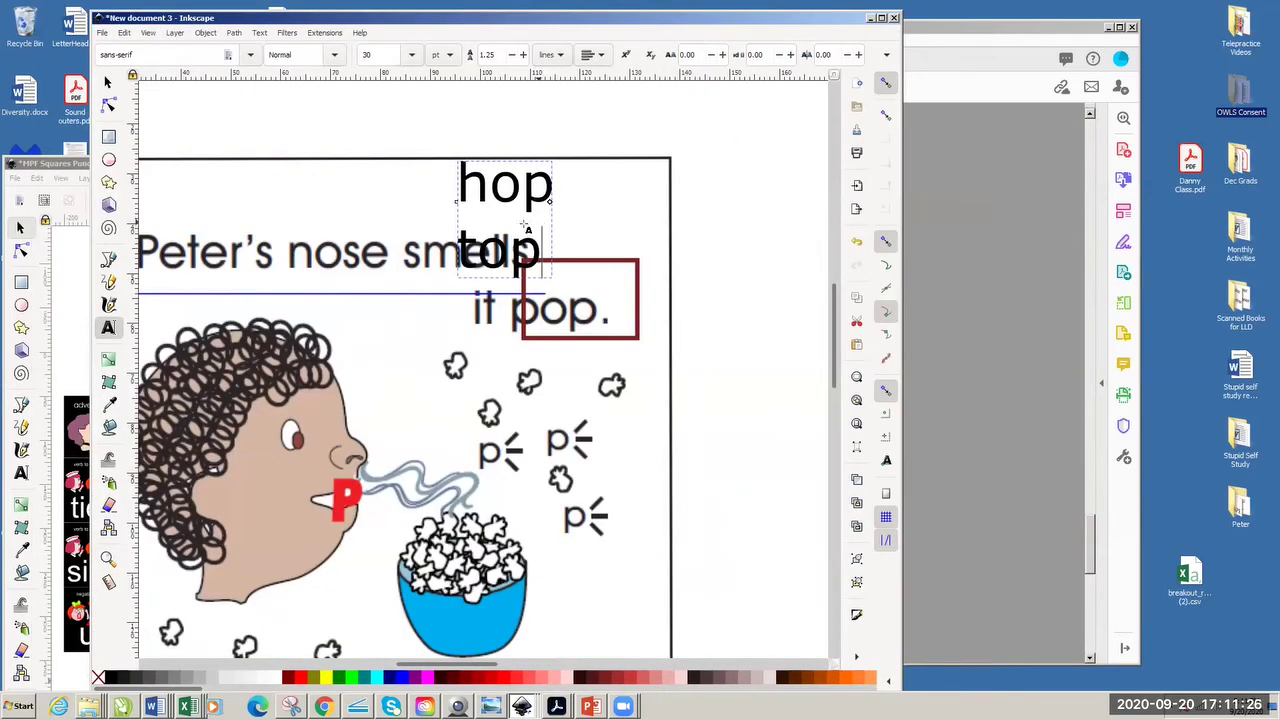
pyautogui.click(108, 82)
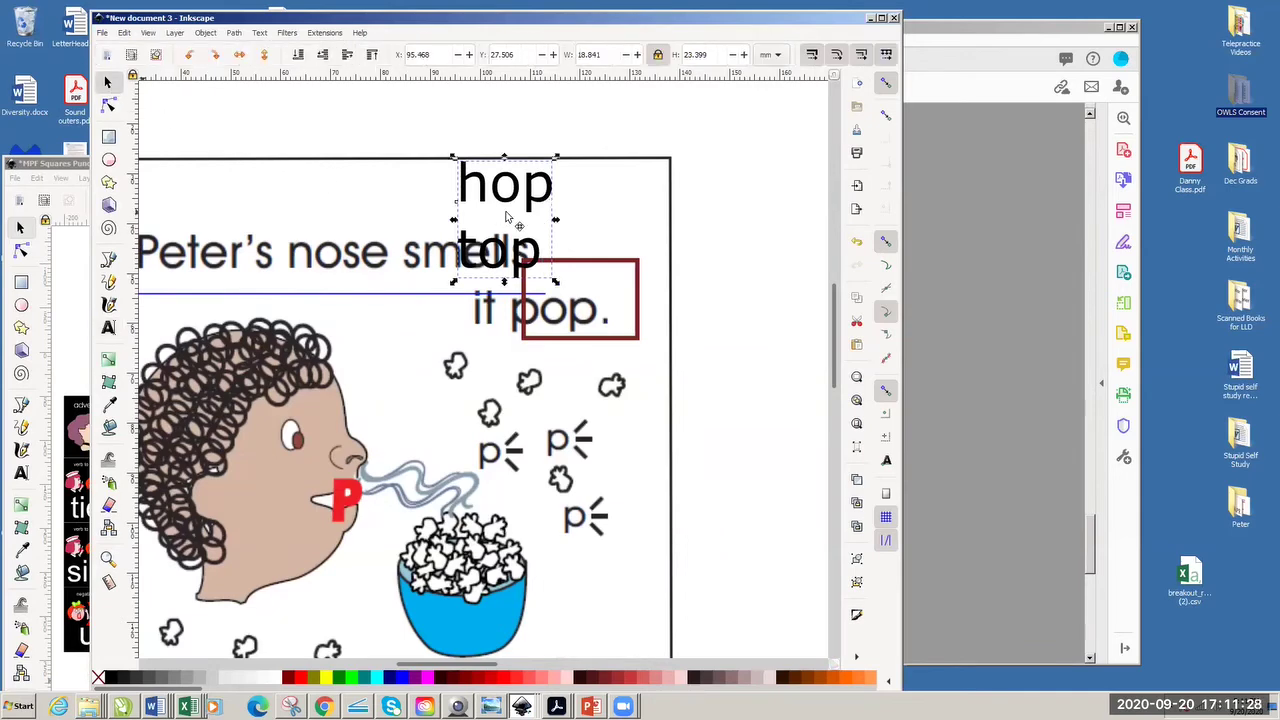
pyautogui.moveTo(512, 222); pyautogui.dragTo(517, 248)
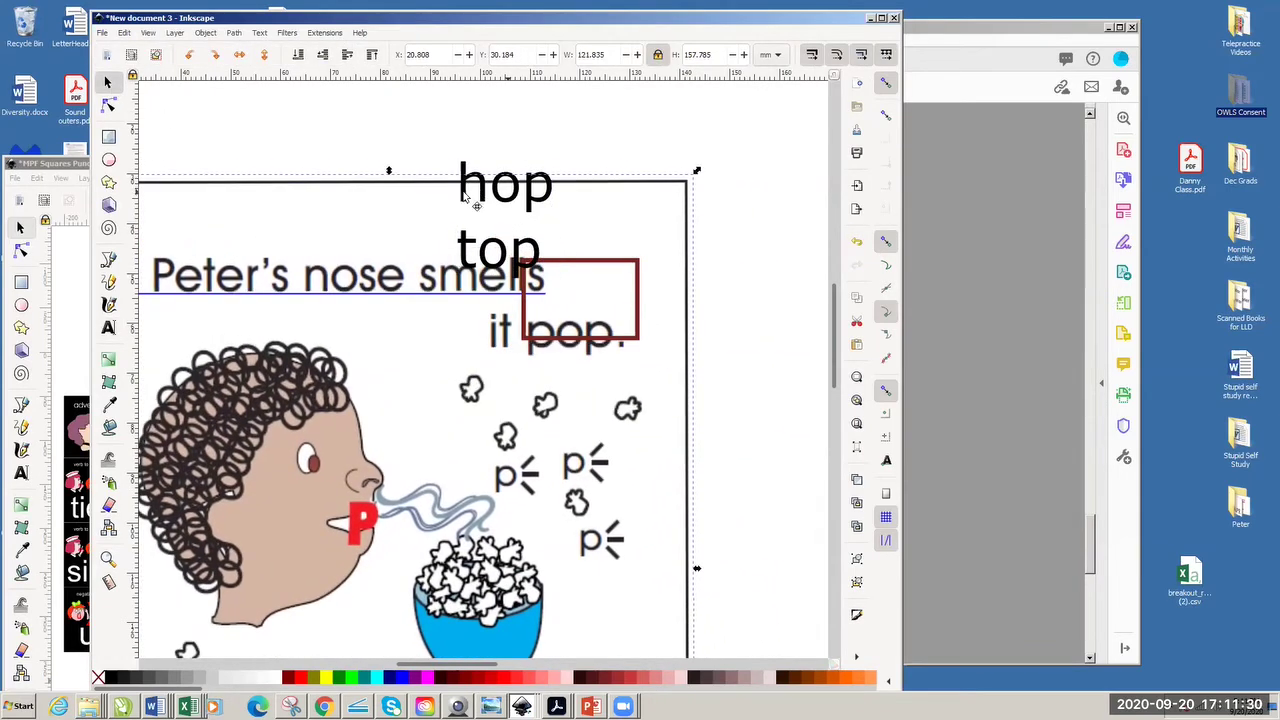
pyautogui.click(470, 198)
pyautogui.moveTo(517, 200); pyautogui.dragTo(757, 209)
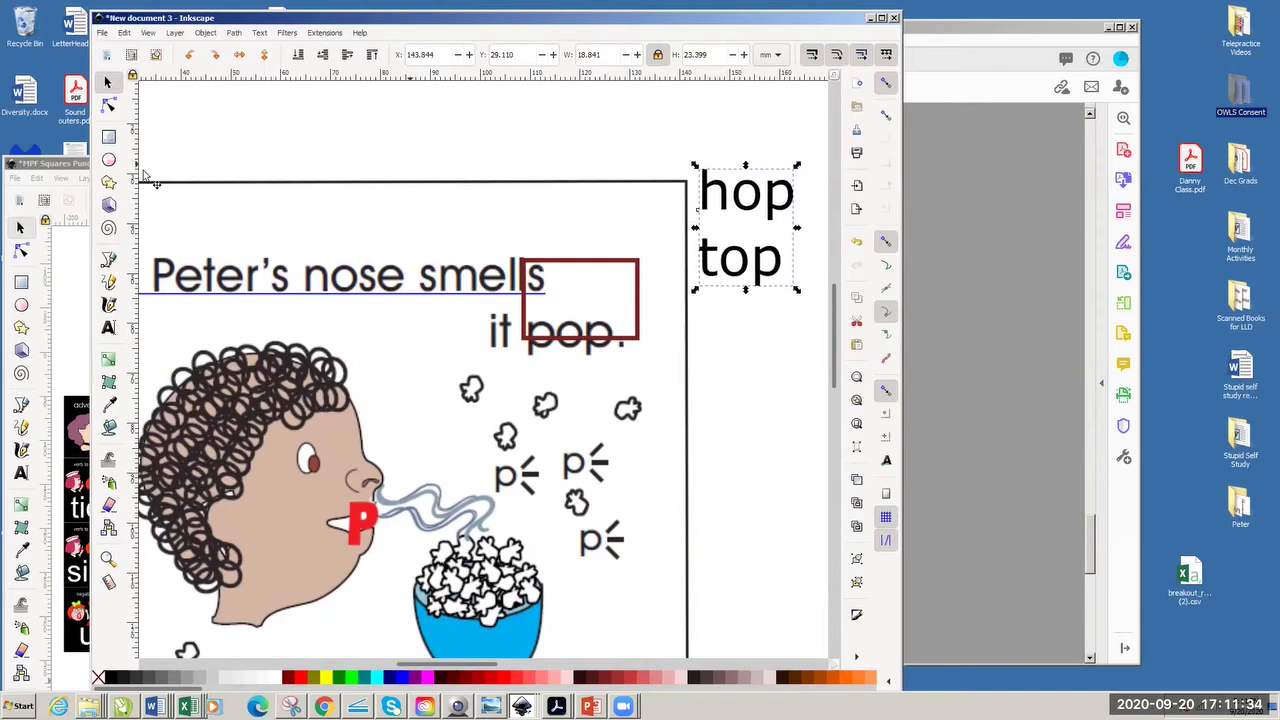
pyautogui.click(108, 329)
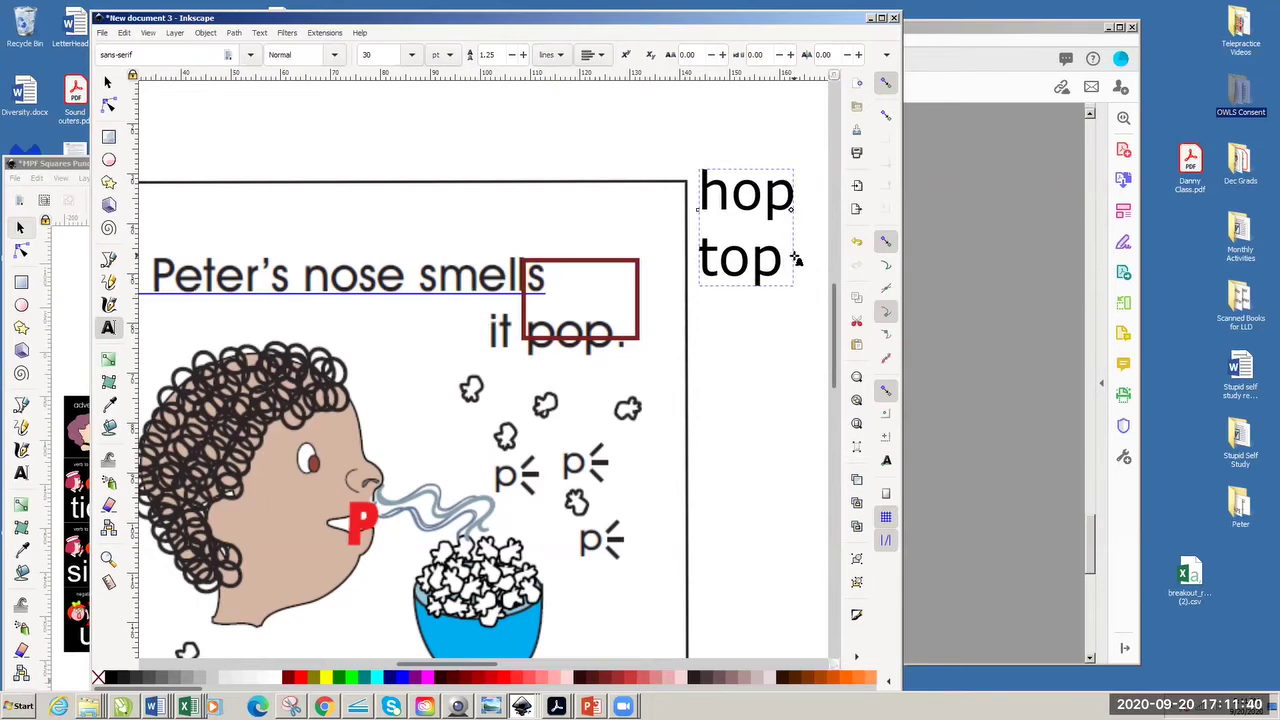
pyautogui.press('Return')
pyautogui.write('mop')
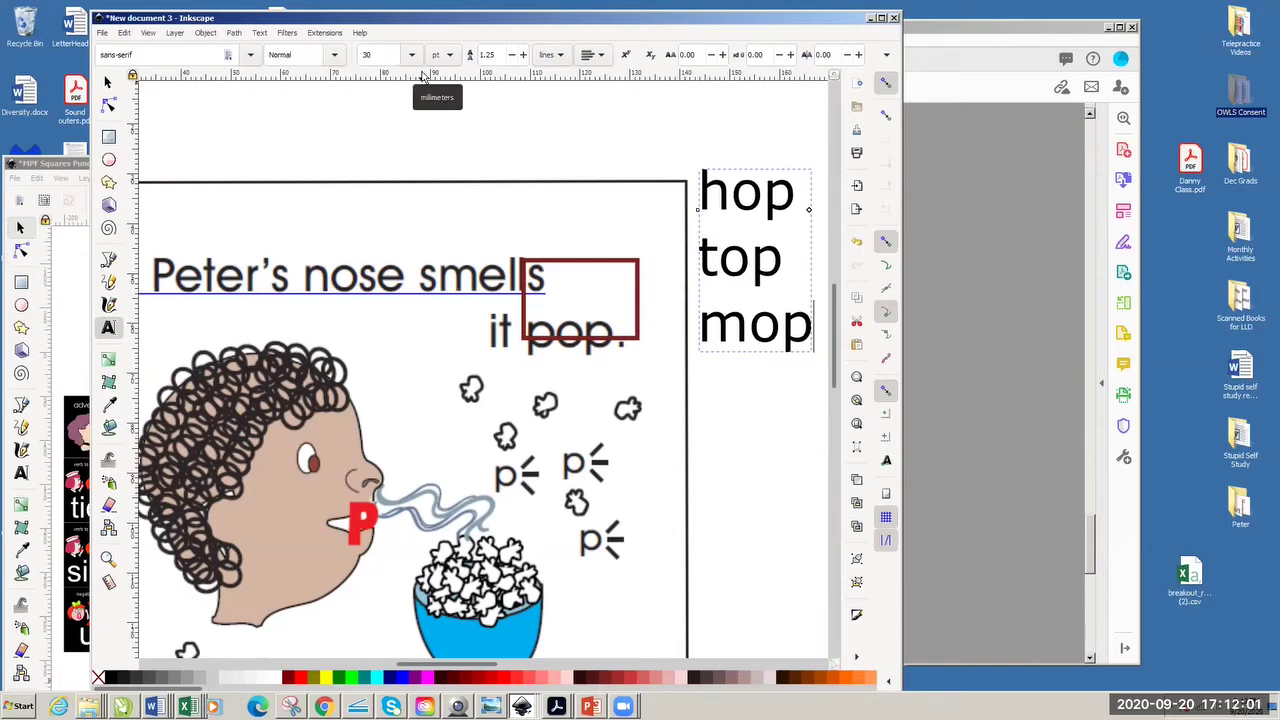
# - Select the underline beneath 'Peter's nose smells' and resize the Inkscape window to the screen top
pyautogui.click(107, 83)
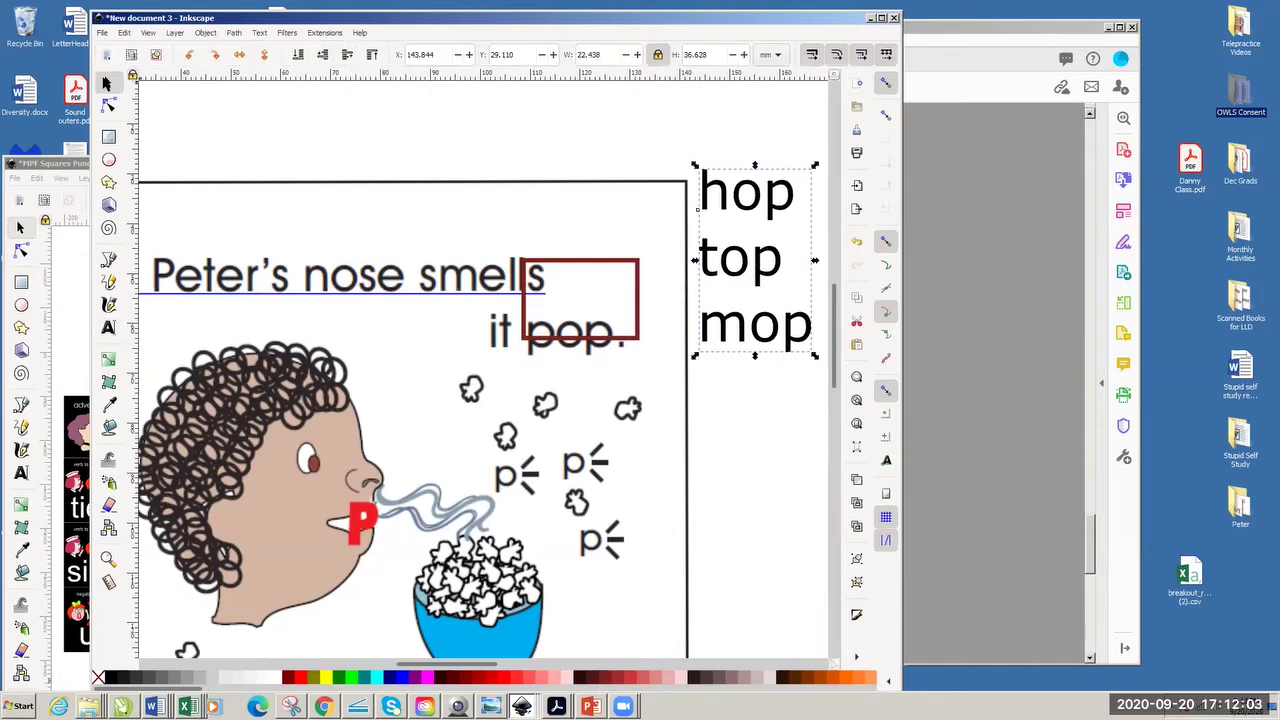
pyautogui.click(371, 298)
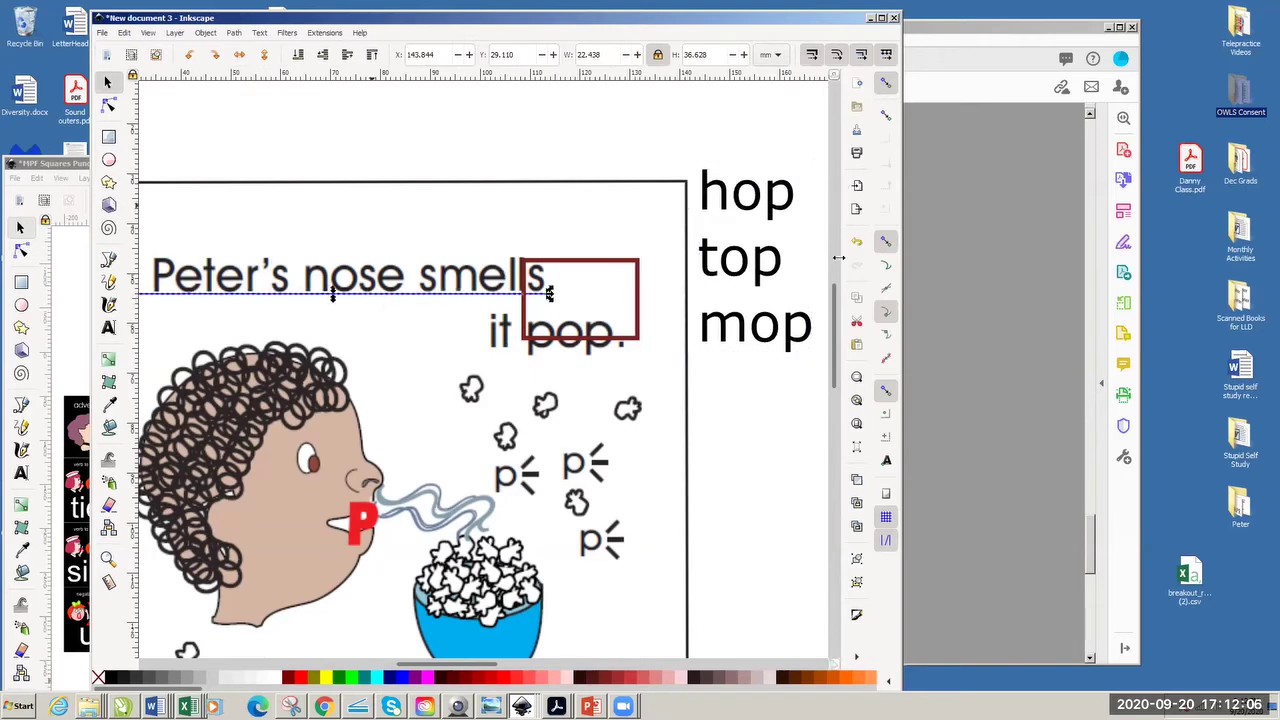
pyautogui.moveTo(835, 313); pyautogui.dragTo(835, 398)
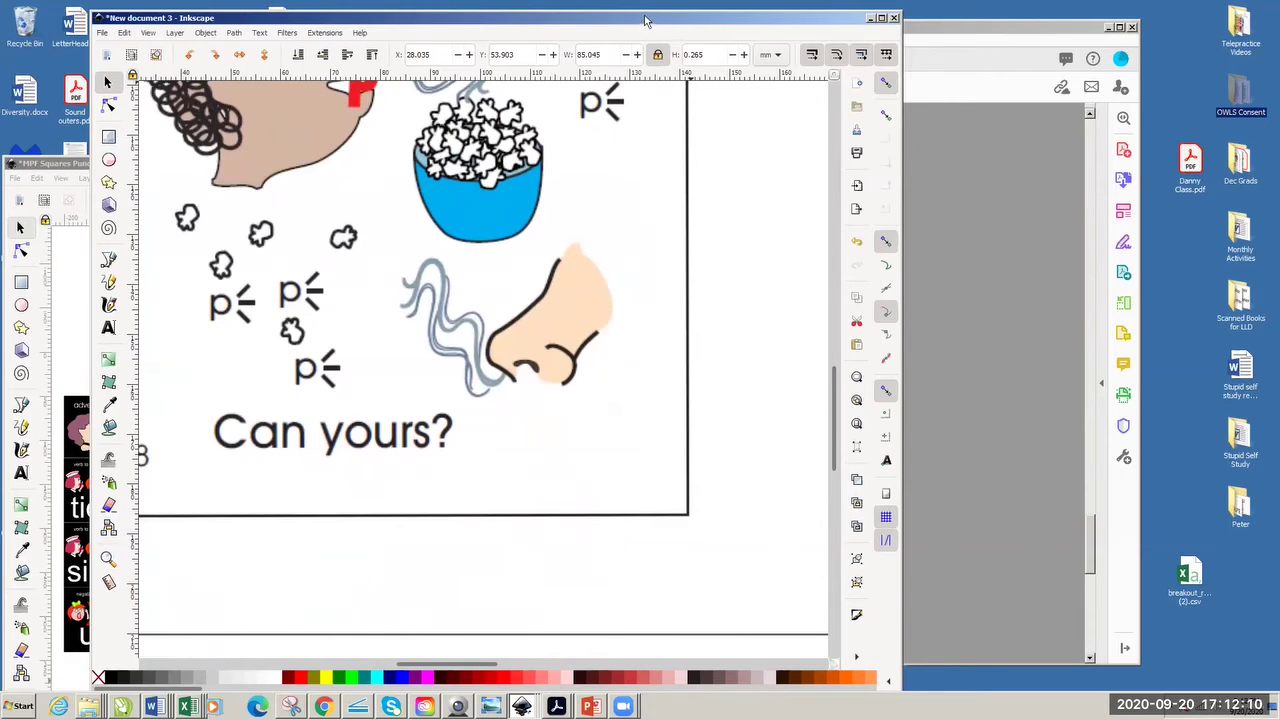
pyautogui.moveTo(647, 17); pyautogui.dragTo(655, 8)
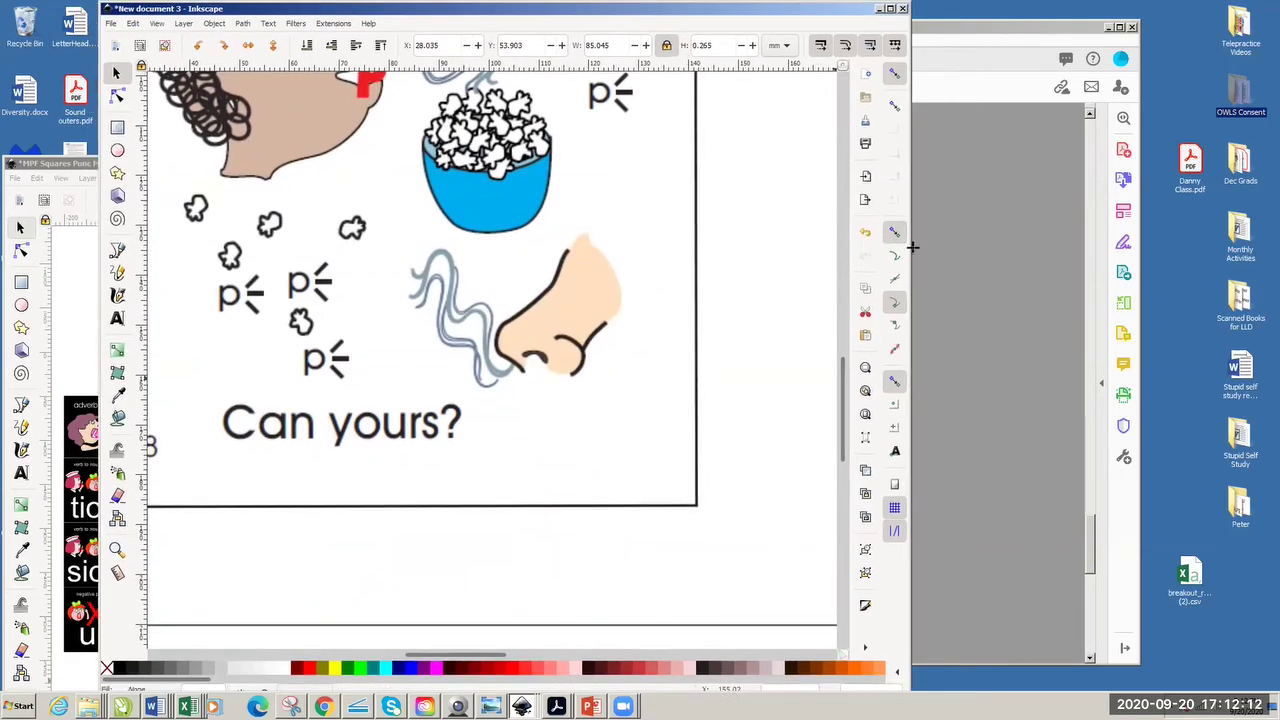
pyautogui.moveTo(910, 2); pyautogui.dragTo(870, 38)
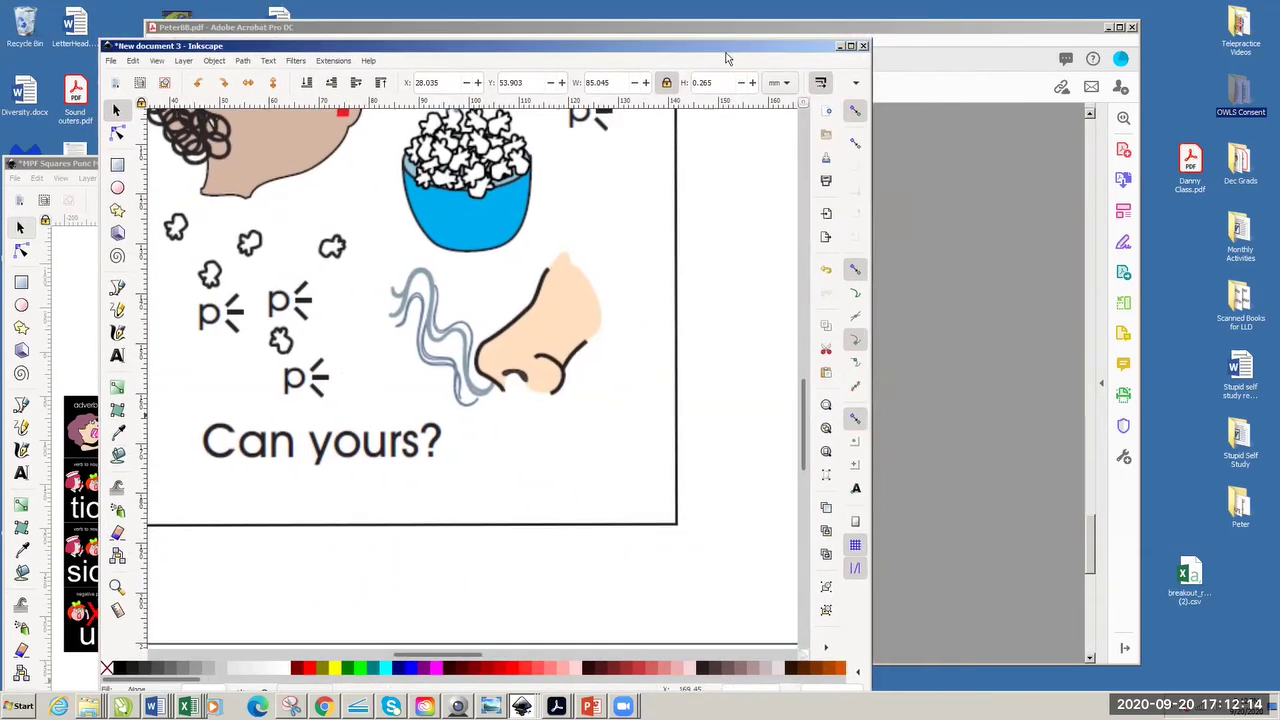
pyautogui.moveTo(716, 45); pyautogui.dragTo(712, 8)
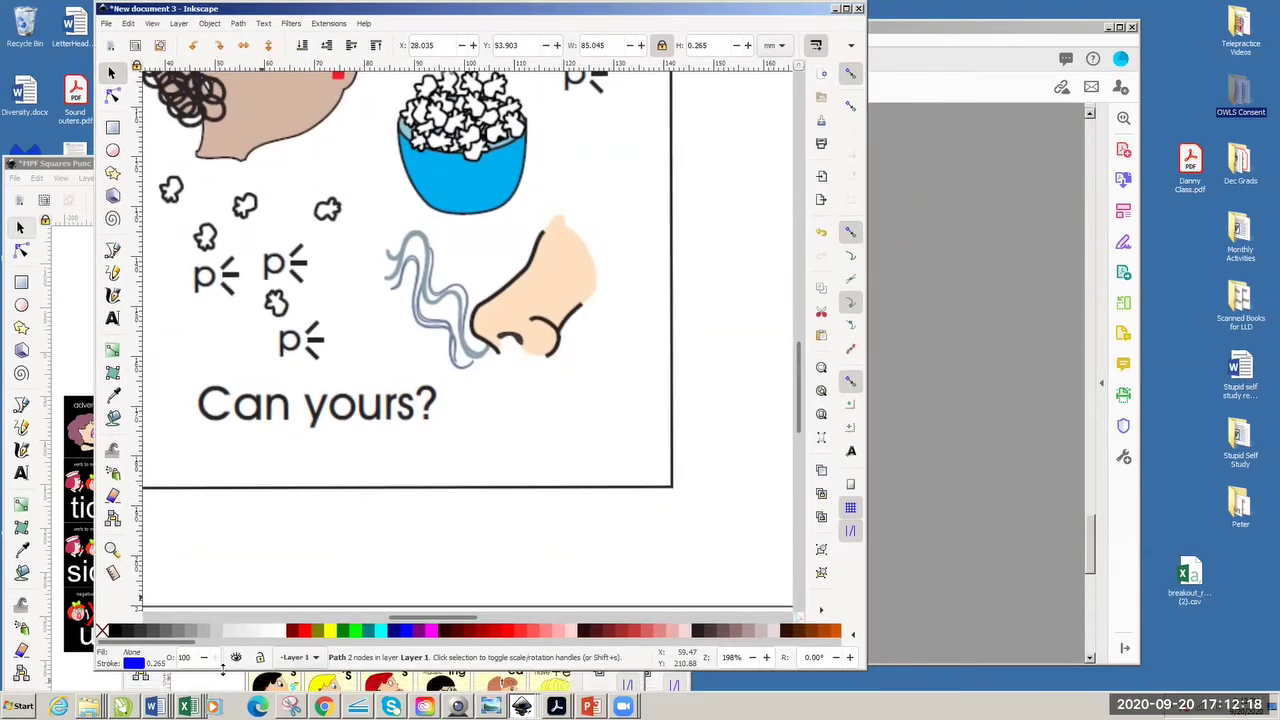
pyautogui.moveTo(223, 668); pyautogui.dragTo(115, 688)
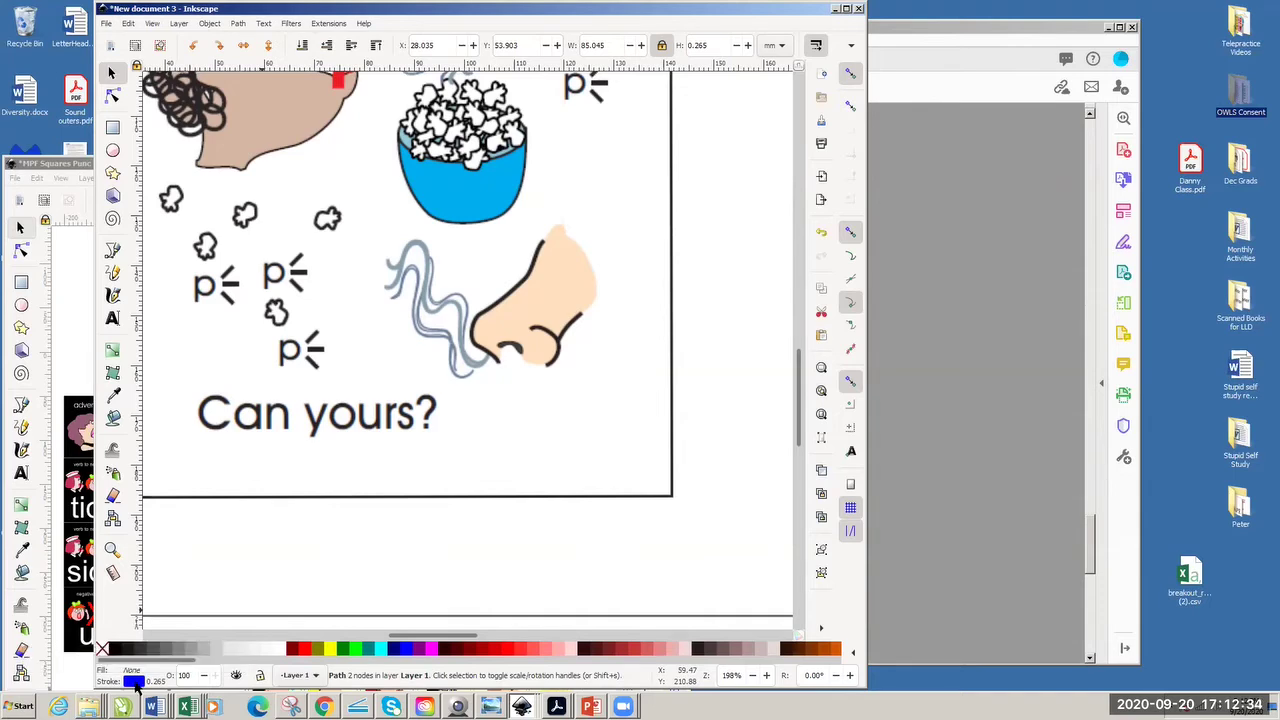
# - Set the underline's stroke width to 3 in the Fill and Stroke stroke style settings
pyautogui.click(136, 682)
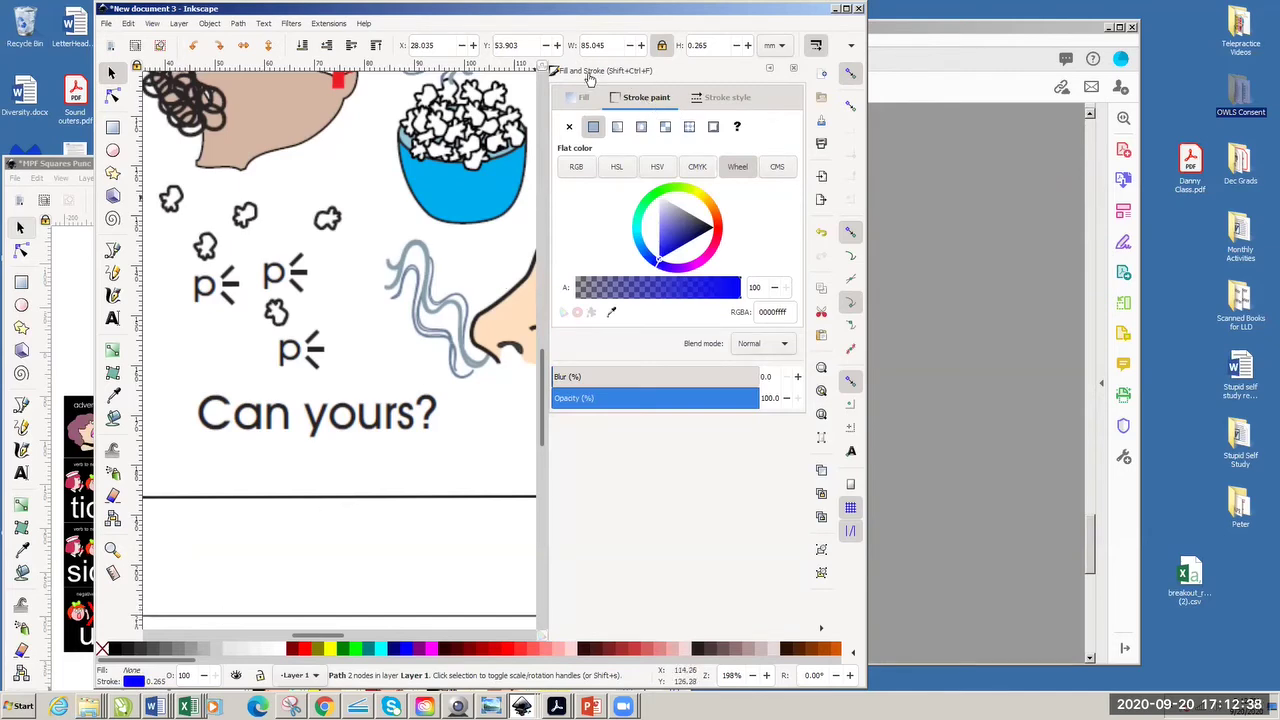
pyautogui.click(727, 97)
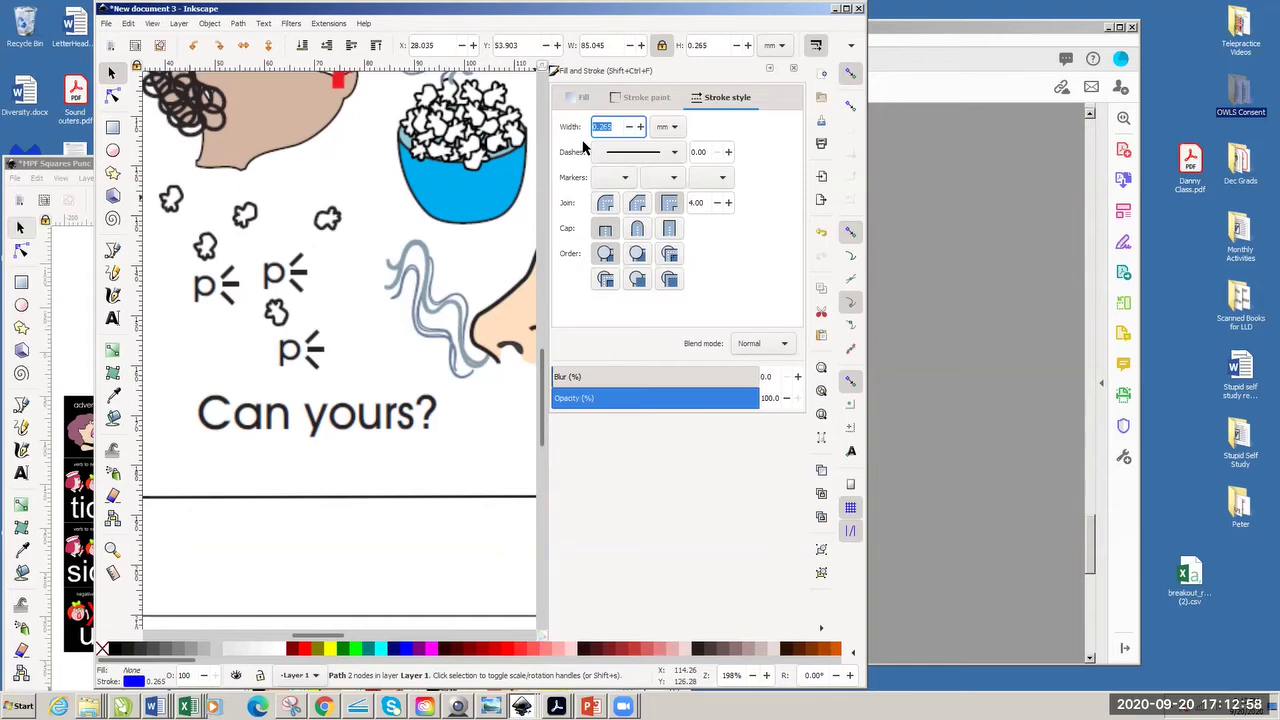
pyautogui.write('3')
pyautogui.click(371, 237)
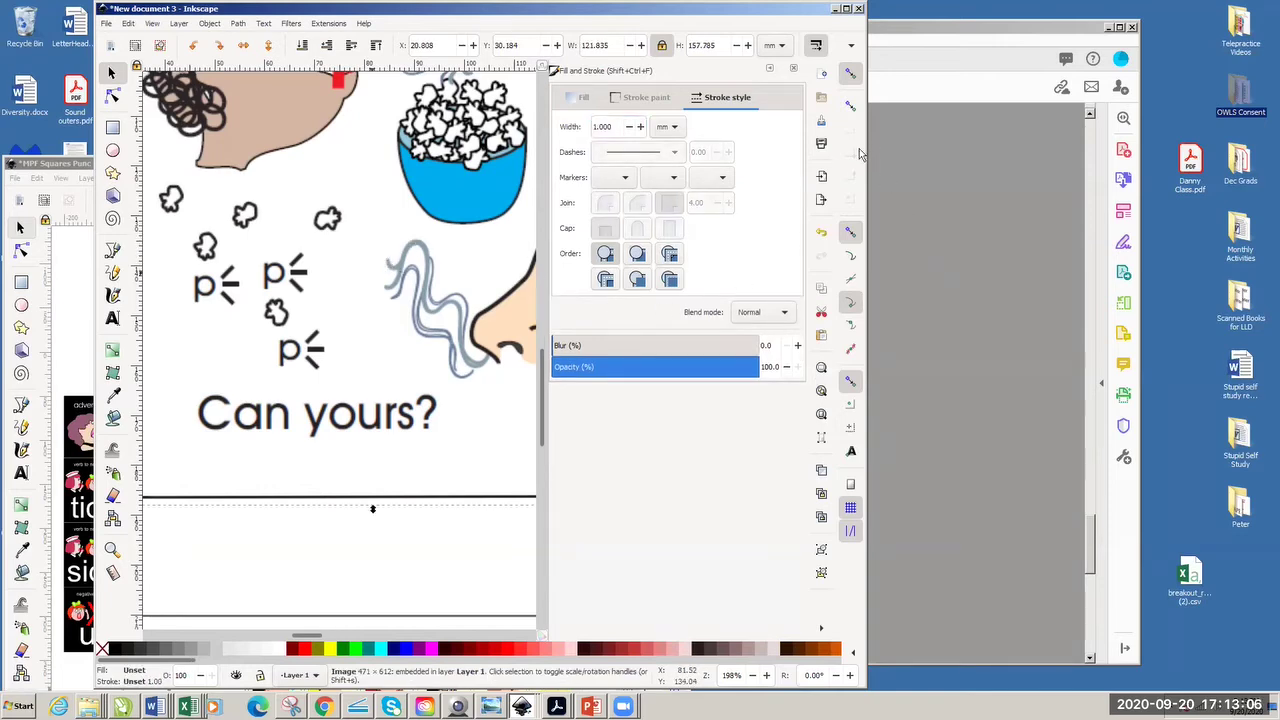
# - Close Fill and Stroke and undo the width change so the underline is thin again
pyautogui.click(793, 68)
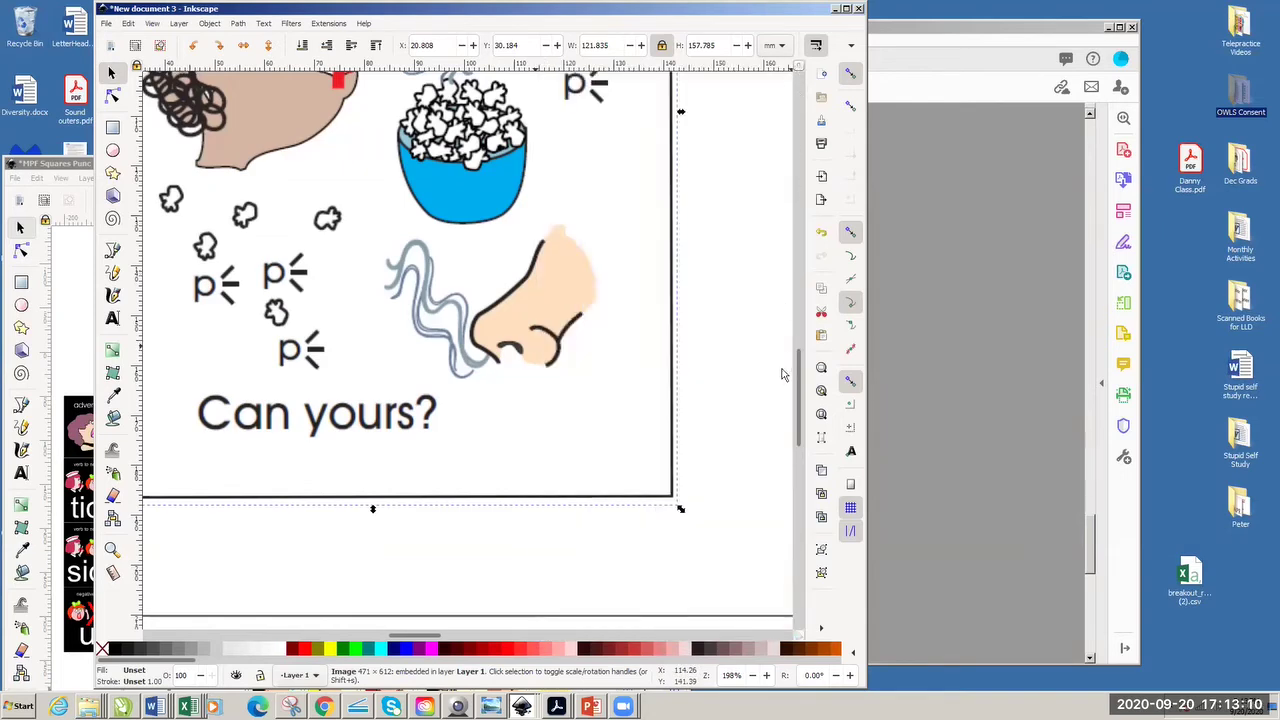
pyautogui.moveTo(800, 392); pyautogui.dragTo(795, 331)
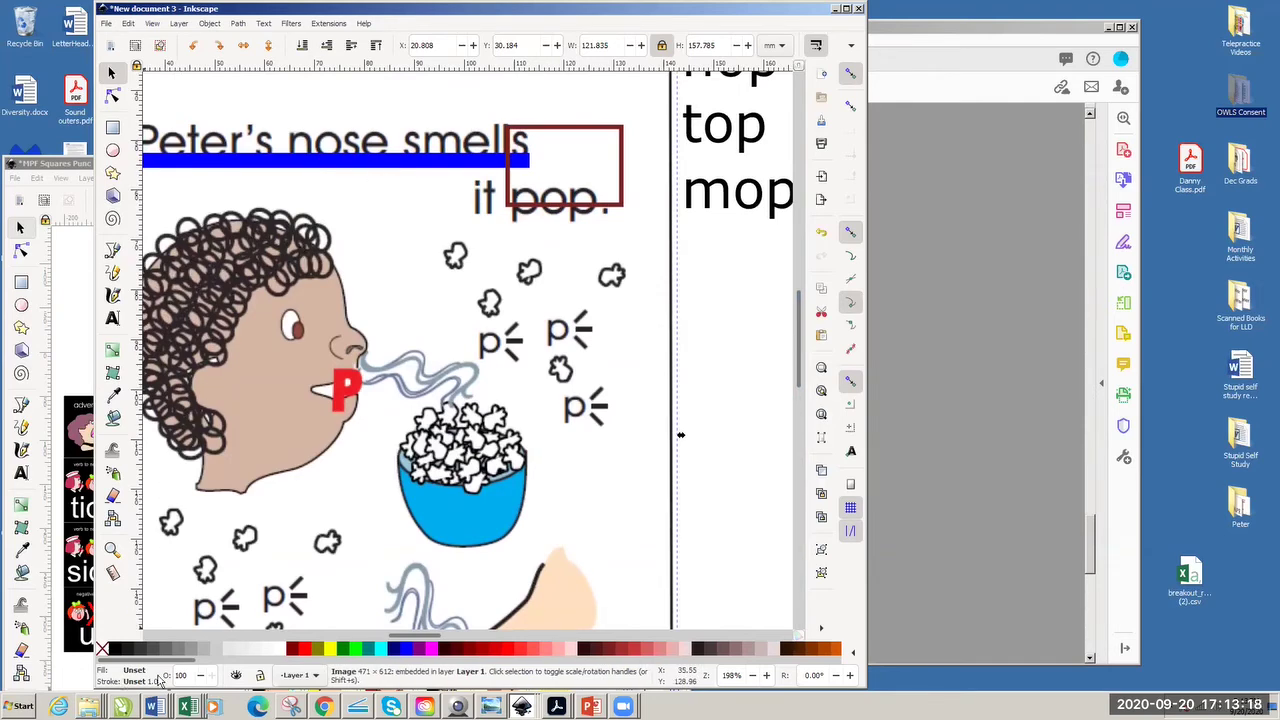
pyautogui.hotkey('ctrl', 'z')
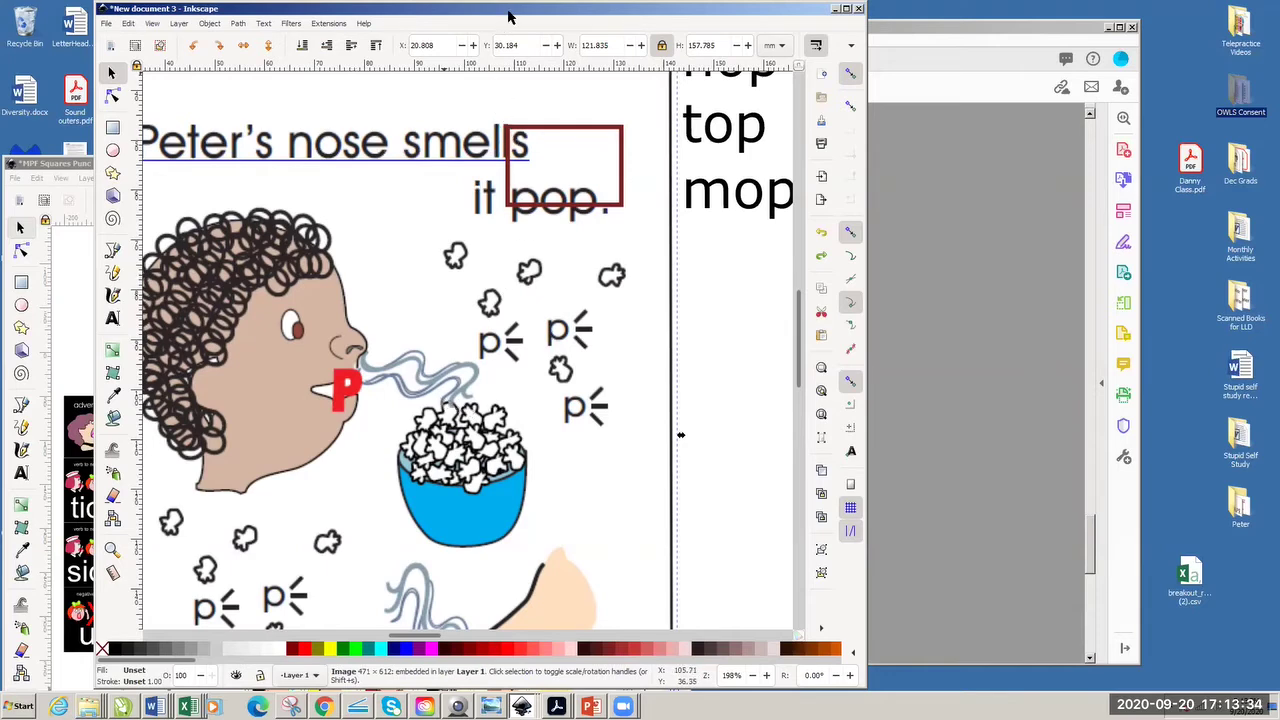
pyautogui.moveTo(508, 17); pyautogui.dragTo(581, 25)
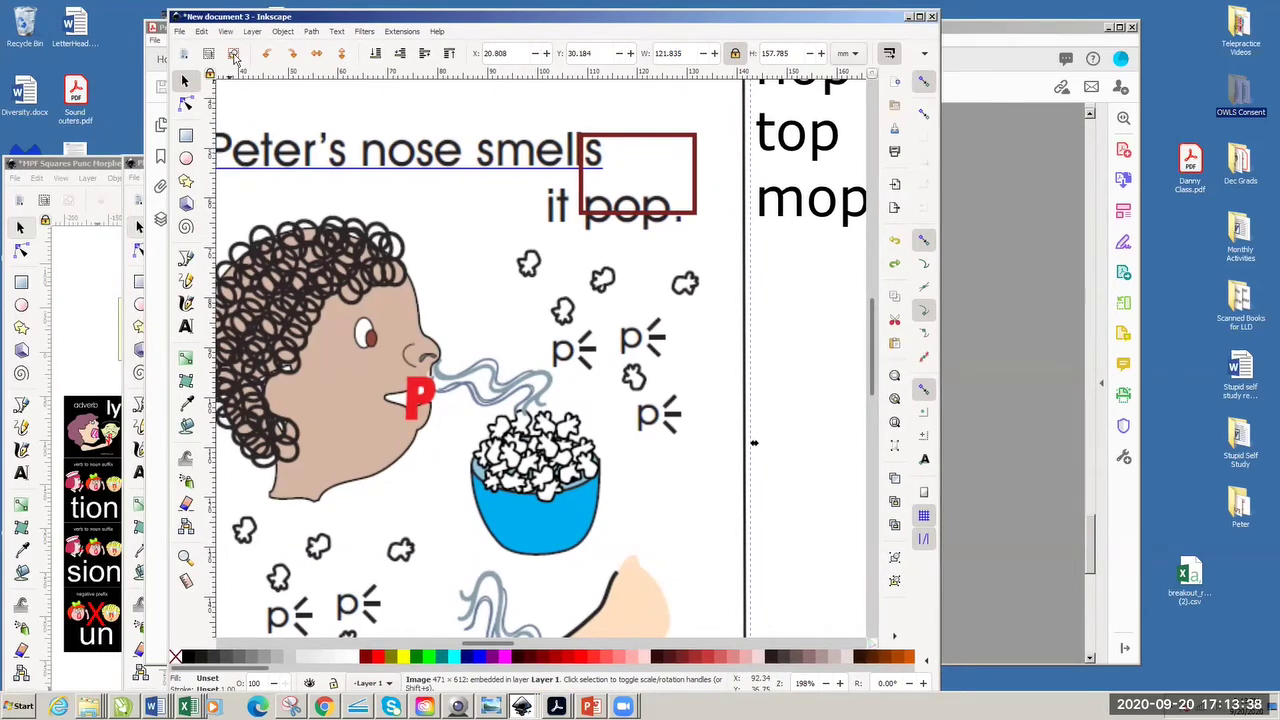
# - Zoom to fit the page width and clear the selection
pyautogui.click(185, 557)
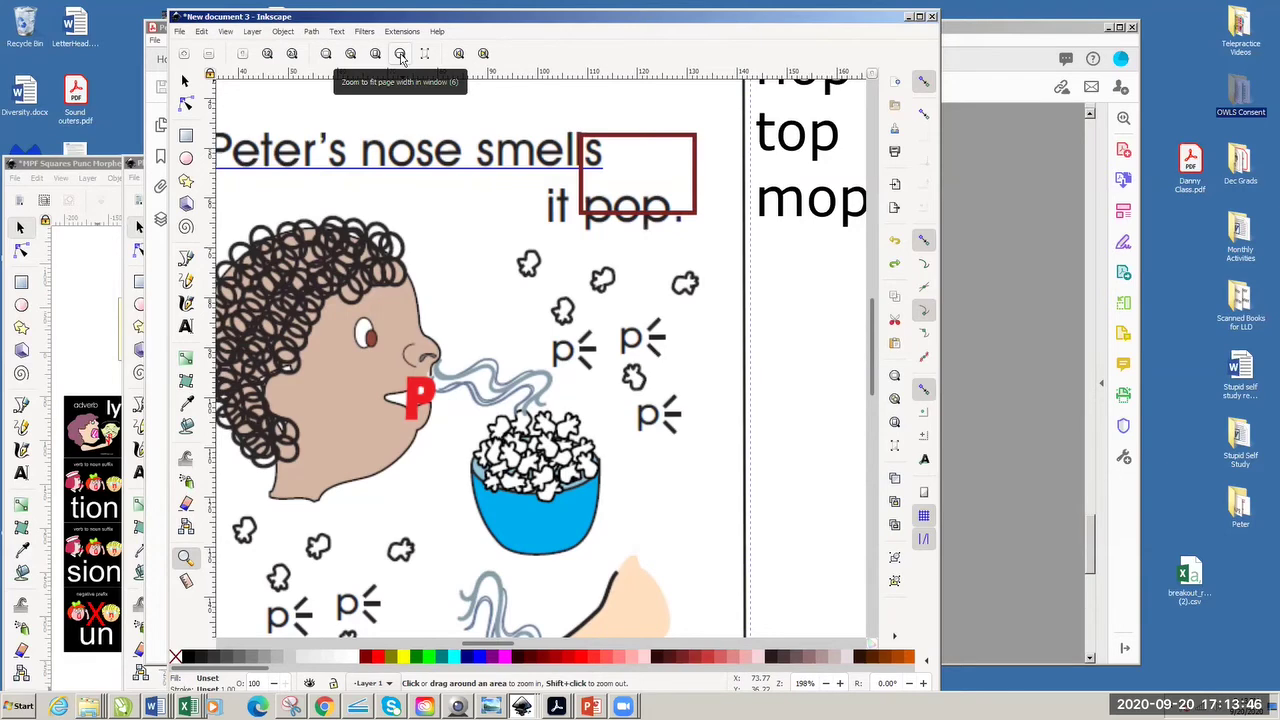
pyautogui.click(400, 54)
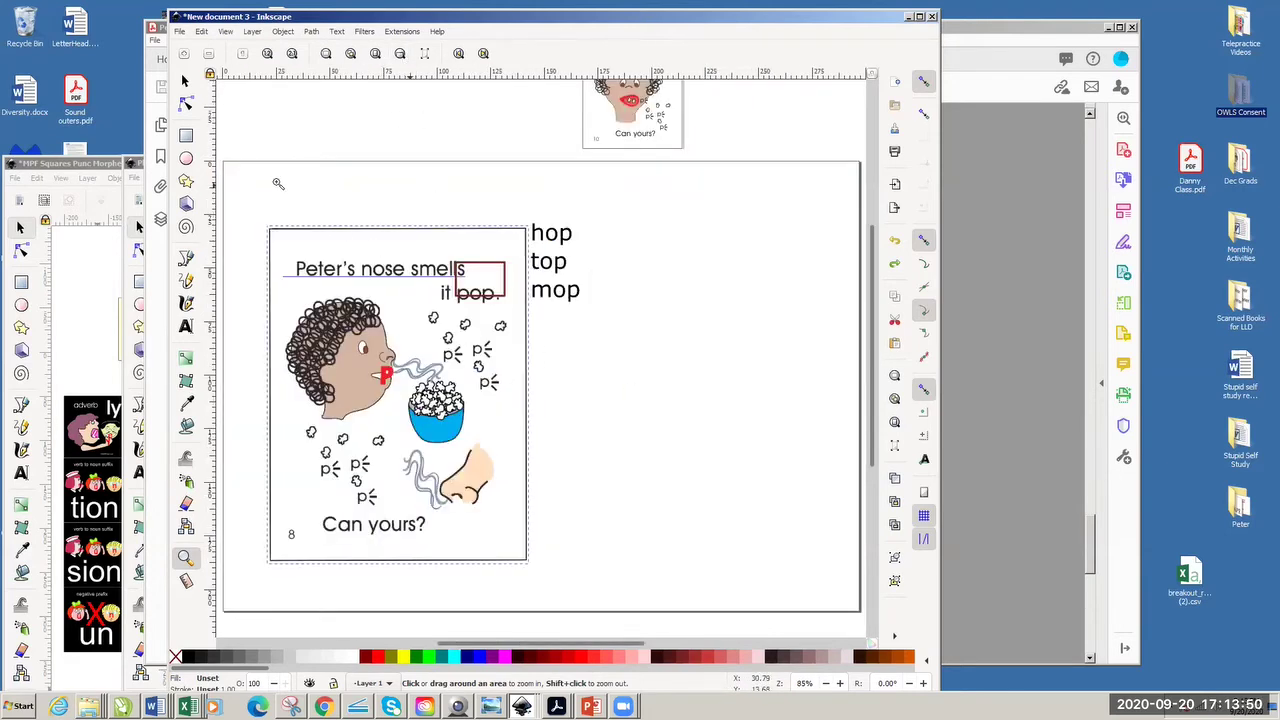
pyautogui.click(185, 80)
pyautogui.click(297, 112)
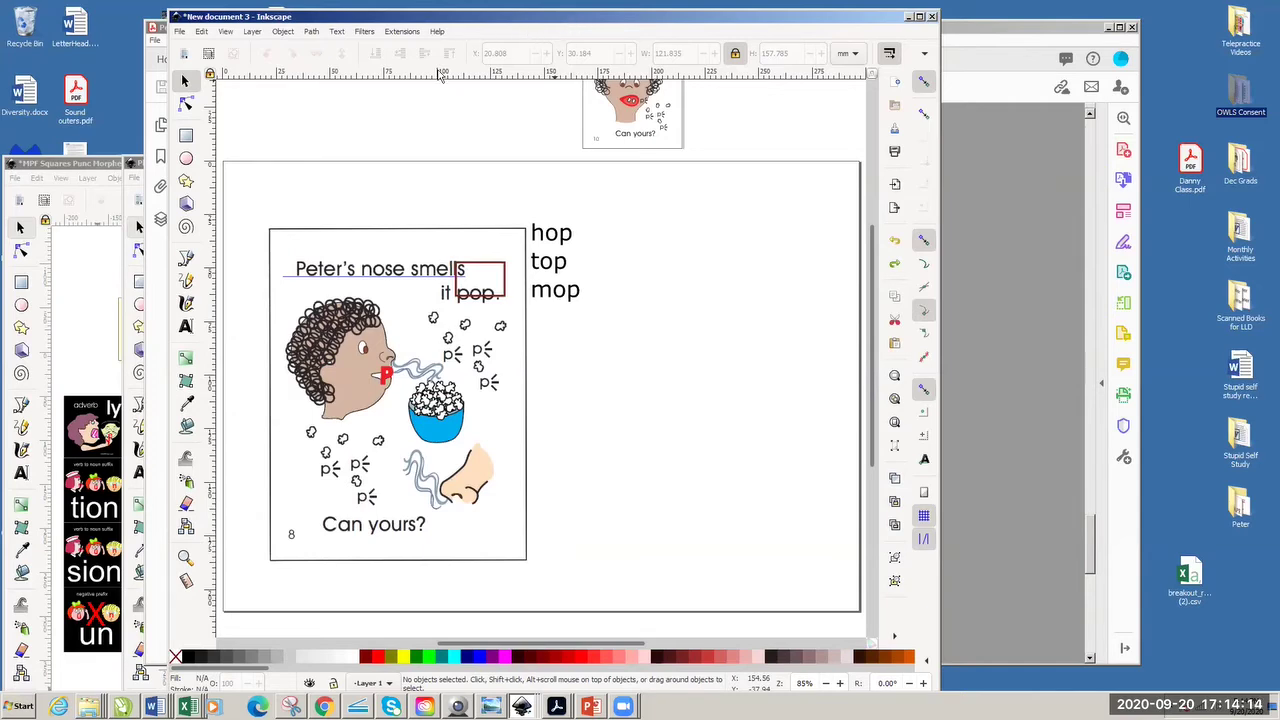
# - Paste the eight coloured squares from the MPF Squares file, shrink them and place them beside page 8
pyautogui.click(92, 284)
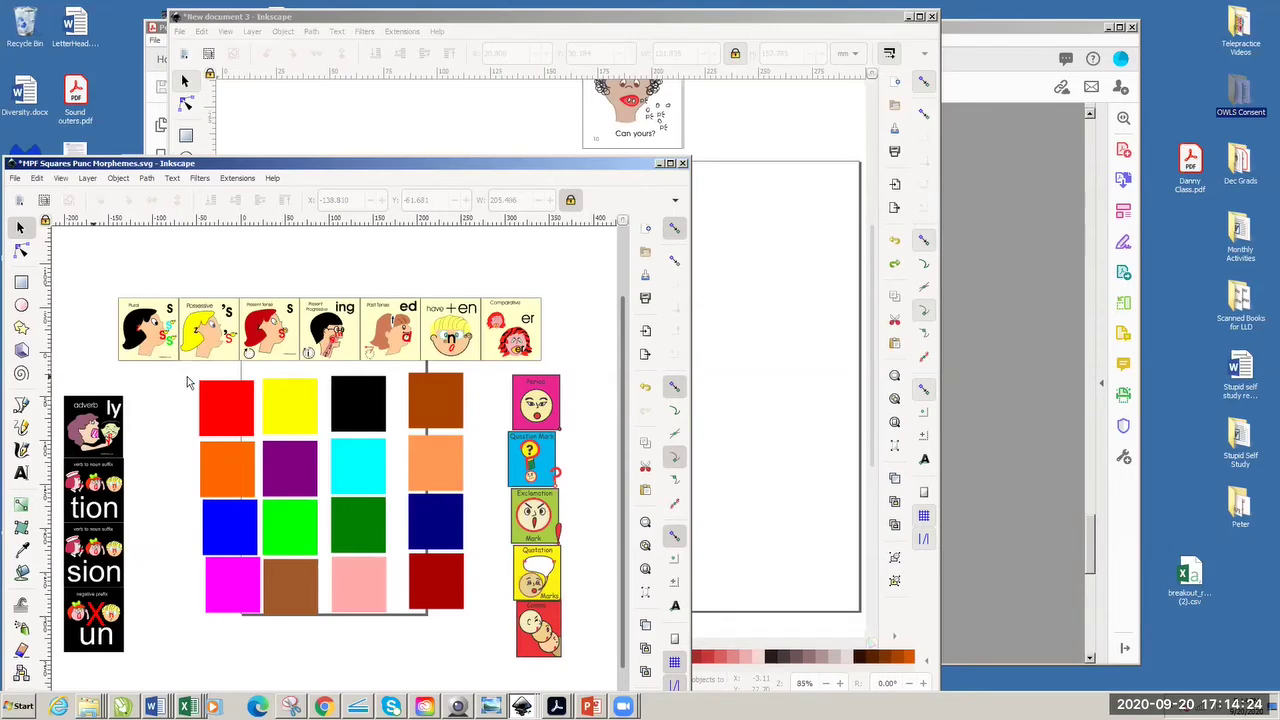
pyautogui.moveTo(172, 375); pyautogui.dragTo(321, 628)
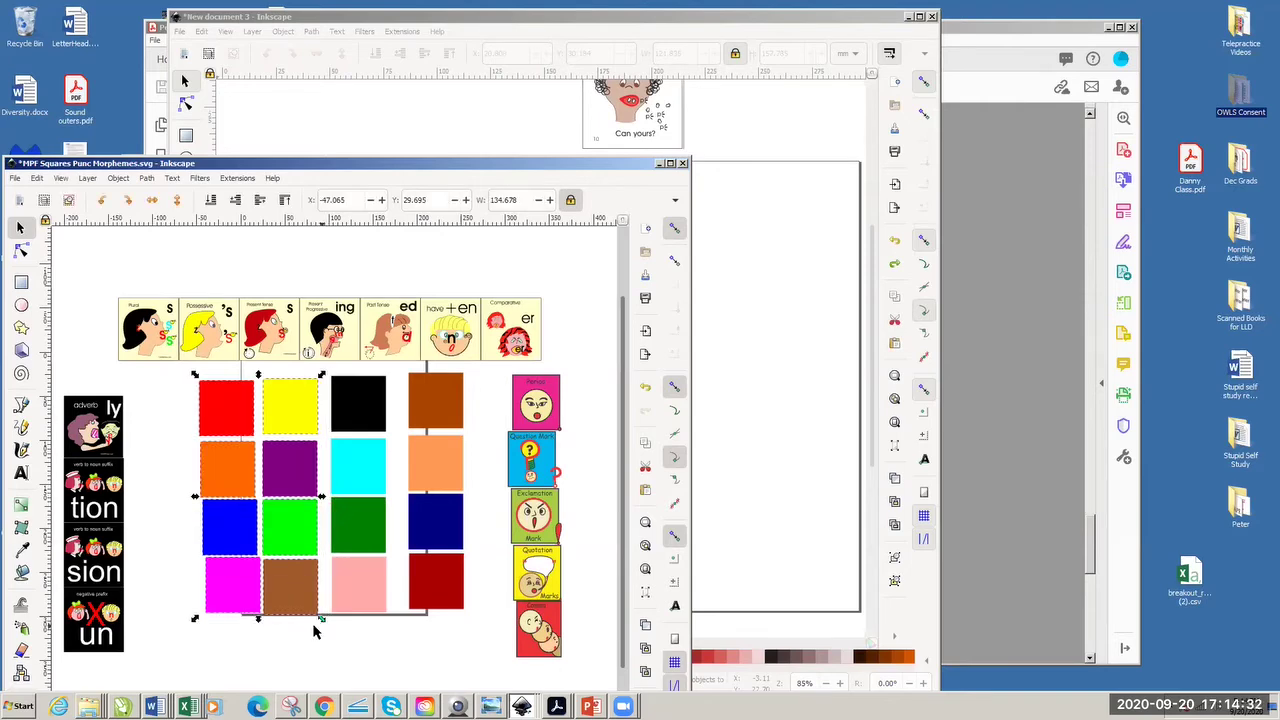
pyautogui.click(766, 453)
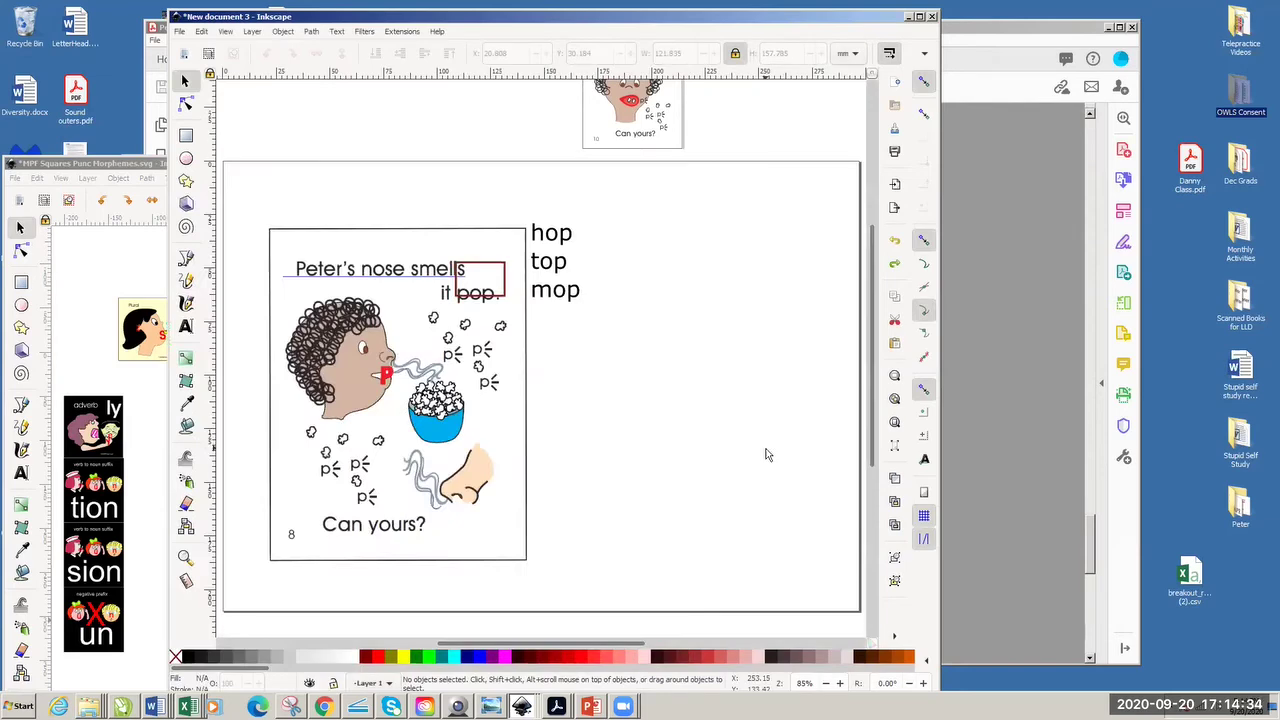
pyautogui.hotkey('ctrl', 'v')
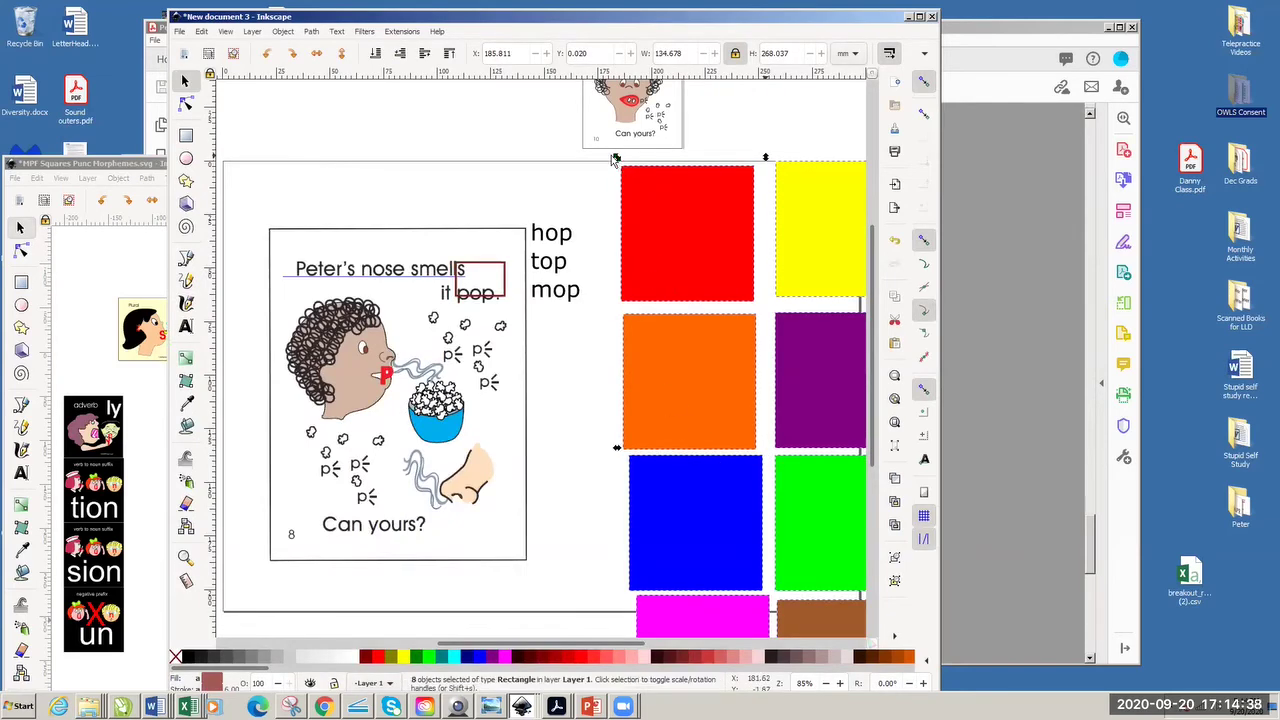
pyautogui.moveTo(618, 162); pyautogui.dragTo(692, 318)
pyautogui.moveTo(742, 392); pyautogui.dragTo(666, 270)
pyautogui.click(577, 338)
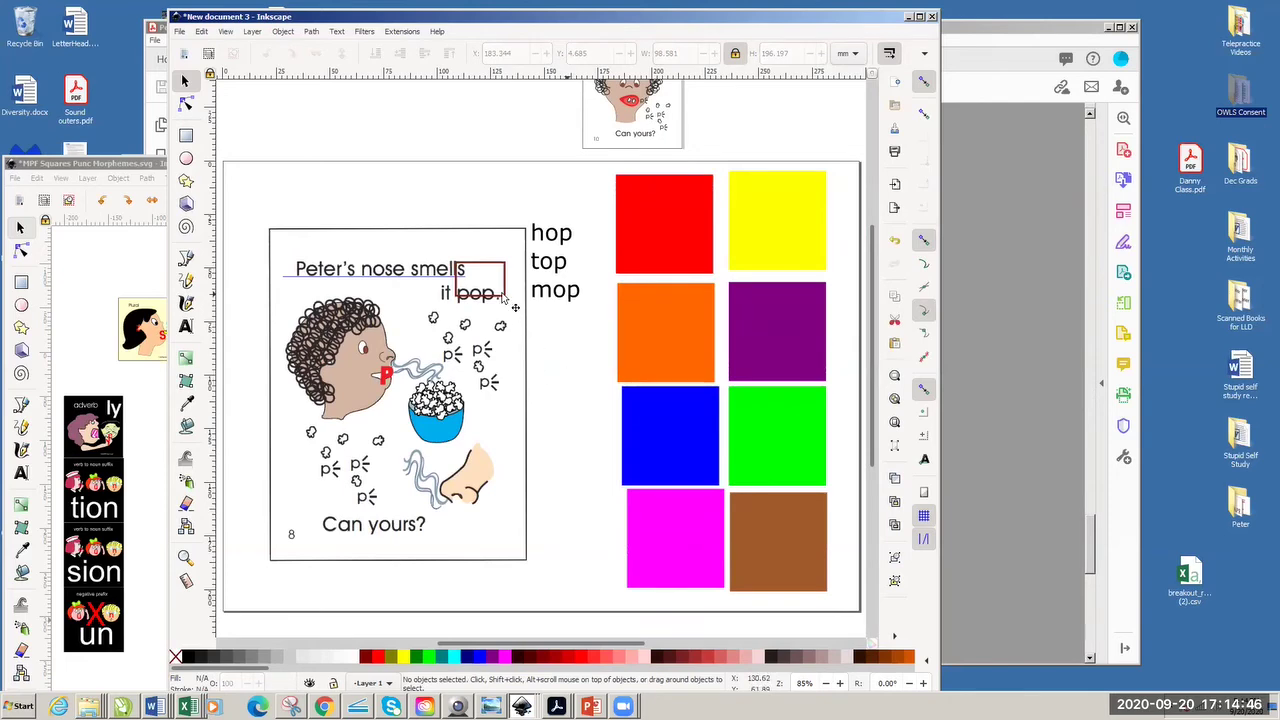
# - Shift the red box down onto 'pop.' and open the Import dialog with Ctrl+I
pyautogui.moveTo(508, 307); pyautogui.dragTo(520, 321)
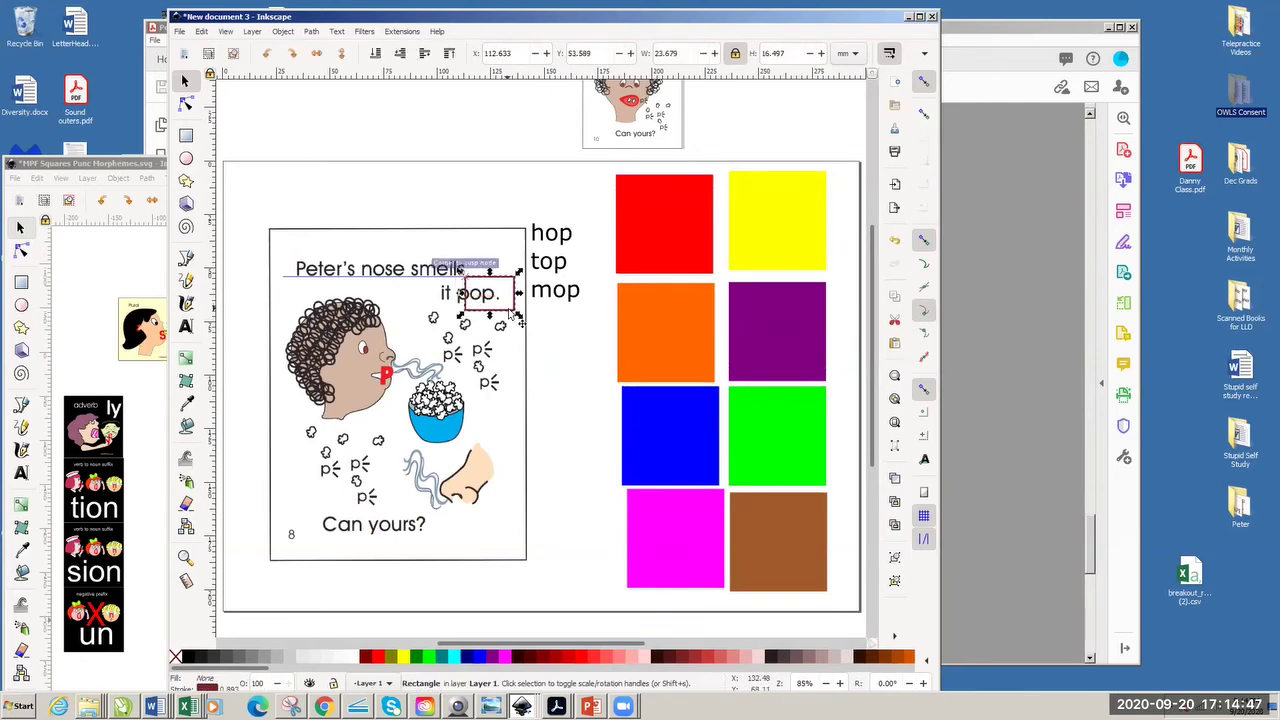
pyautogui.click(558, 387)
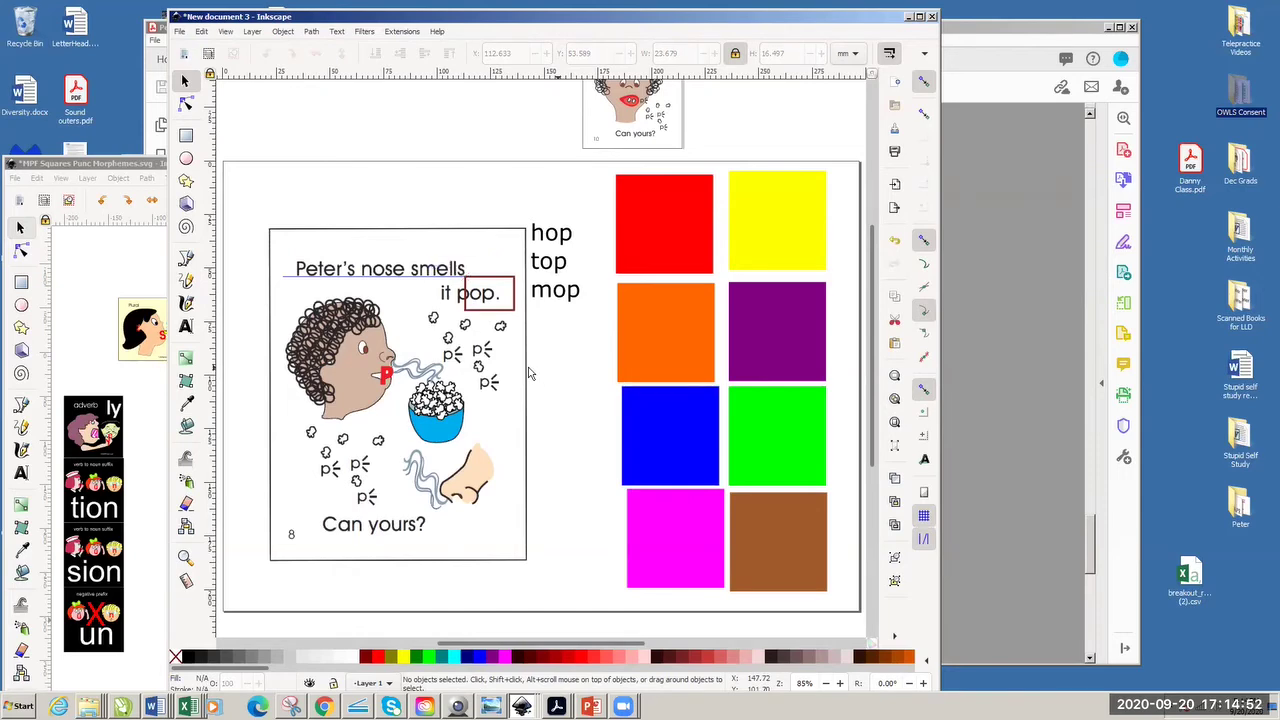
pyautogui.press('ctrl')
pyautogui.hotkey('ctrl', 'i')
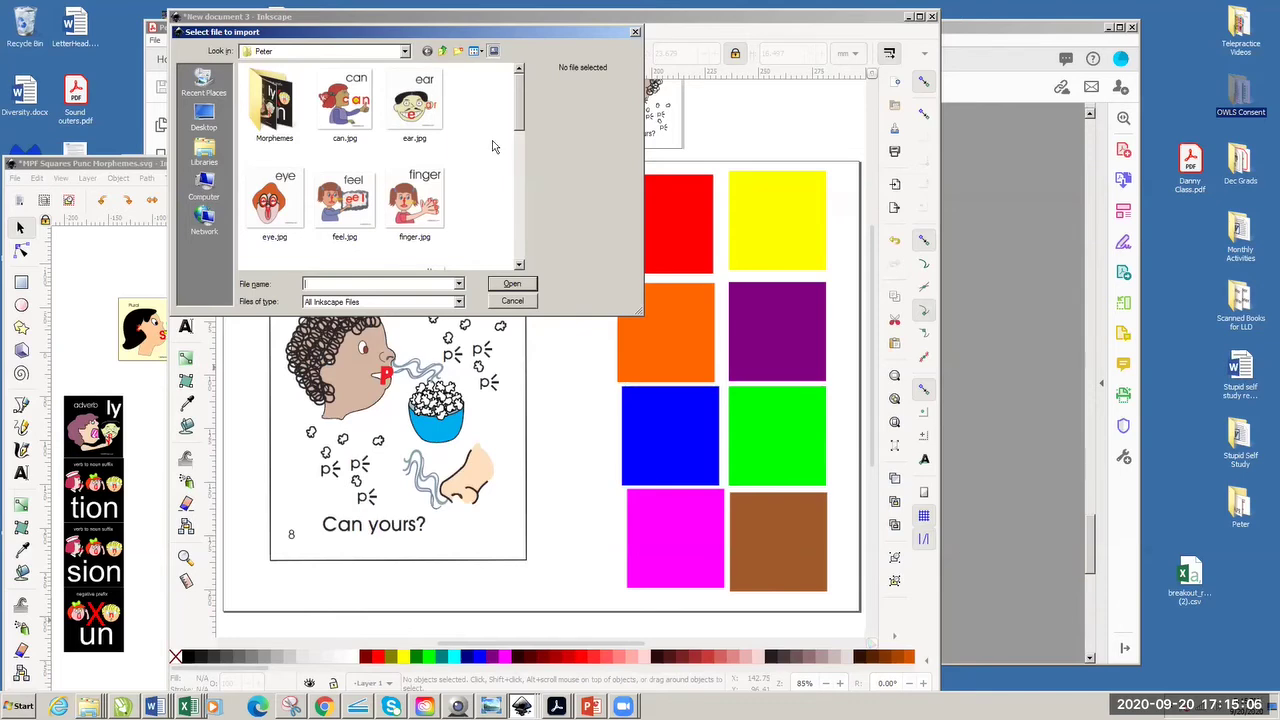
# - Import nose.jpg and smell.jpg, accepting the jpeg bitmap import settings each time
pyautogui.moveTo(520, 125); pyautogui.dragTo(510, 207)
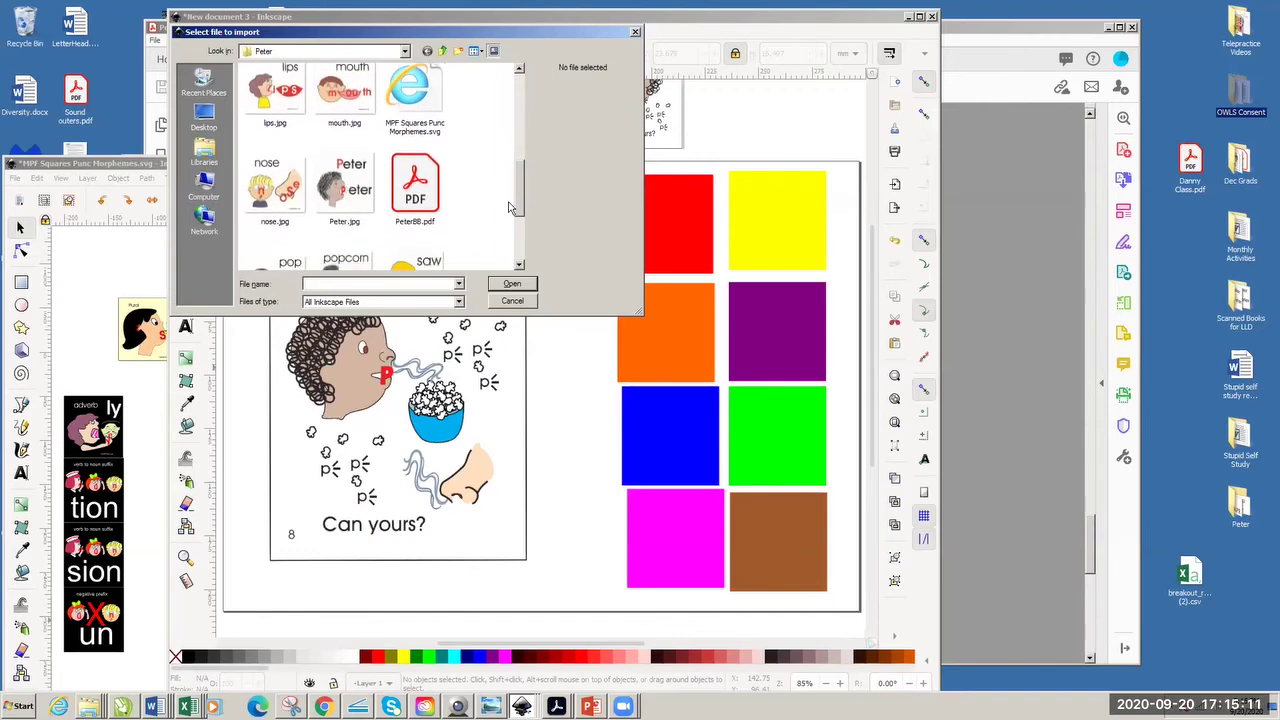
pyautogui.click(288, 200)
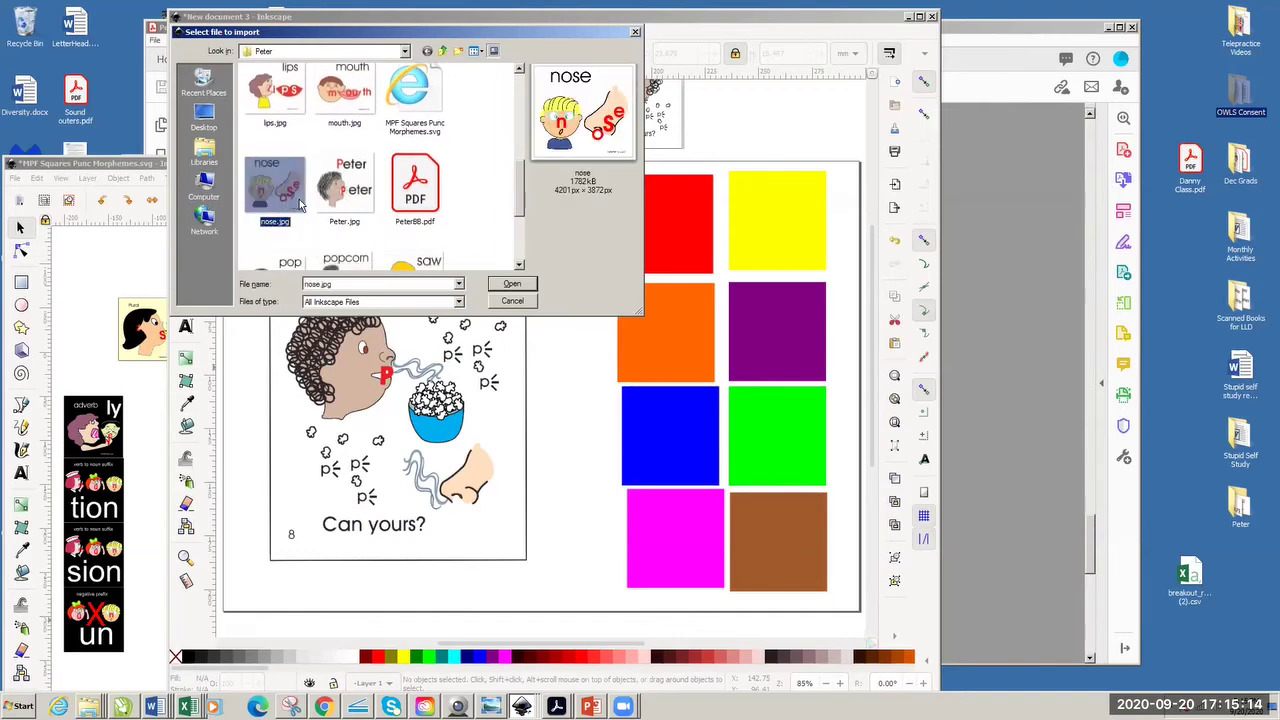
pyautogui.click(509, 286)
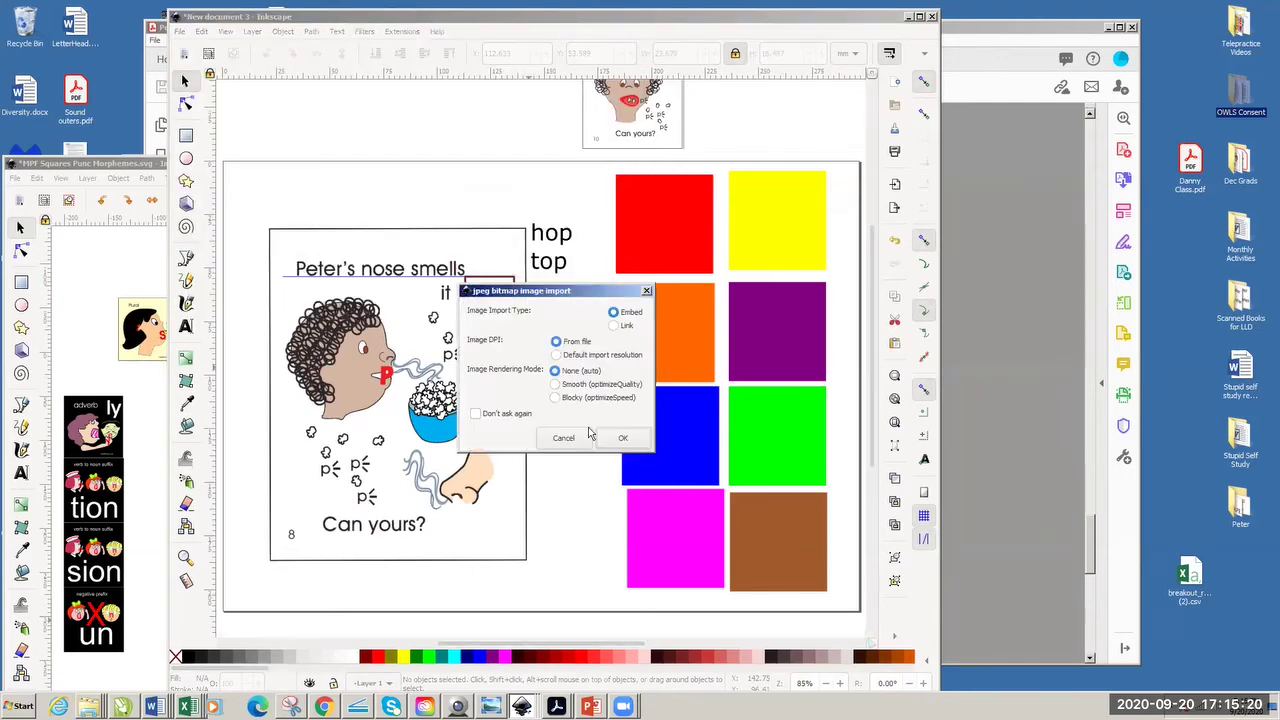
pyautogui.click(624, 438)
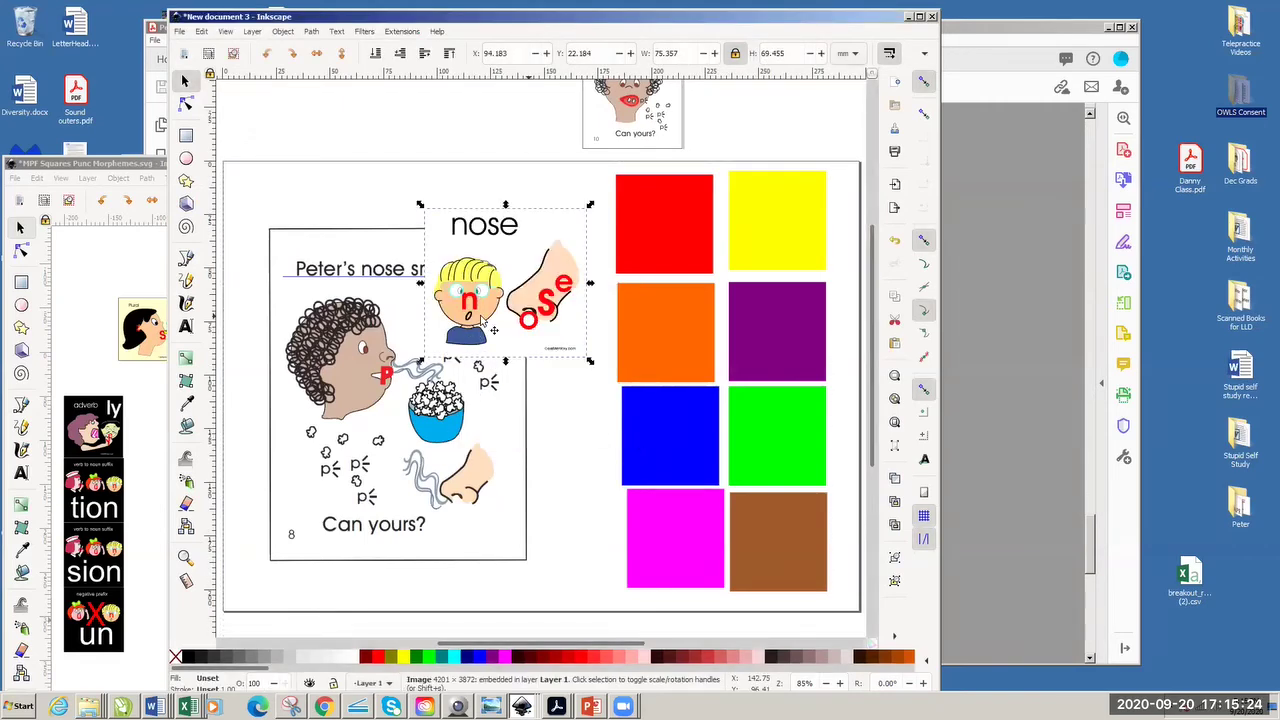
pyautogui.hotkey('ctrl', 'i')
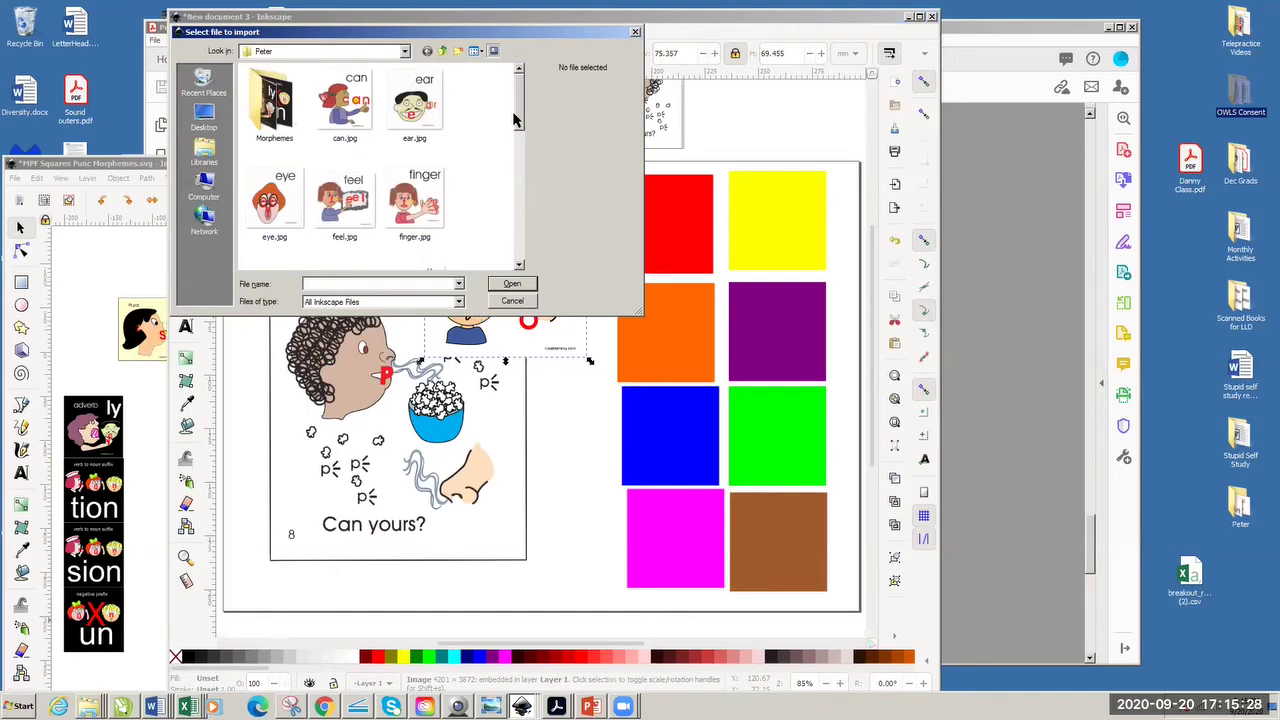
pyautogui.moveTo(517, 115); pyautogui.dragTo(500, 252)
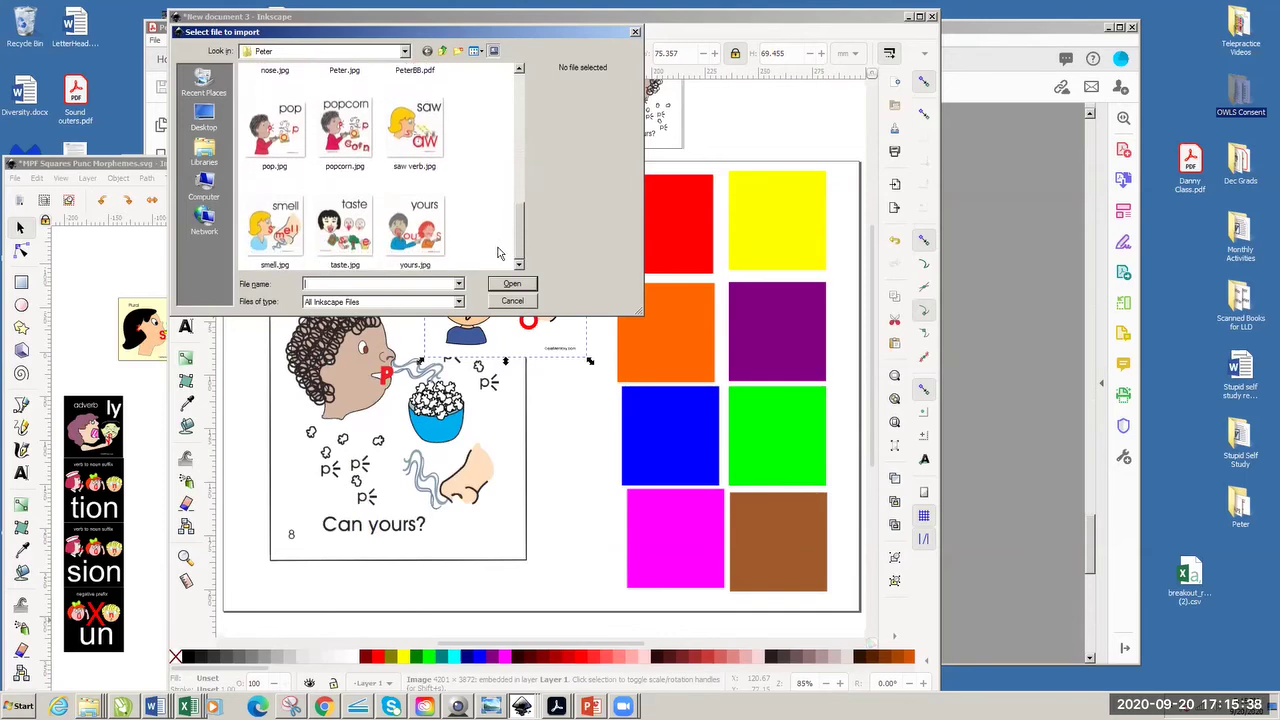
pyautogui.doubleClick(281, 228)
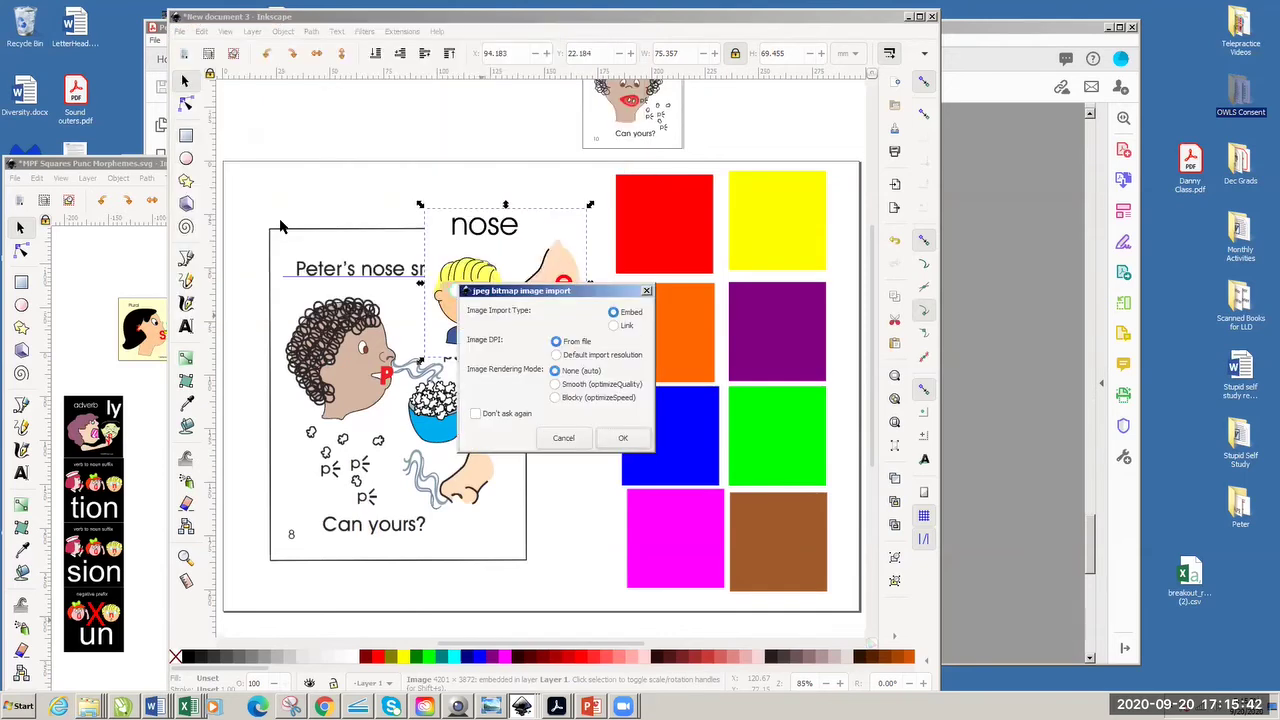
pyautogui.click(621, 443)
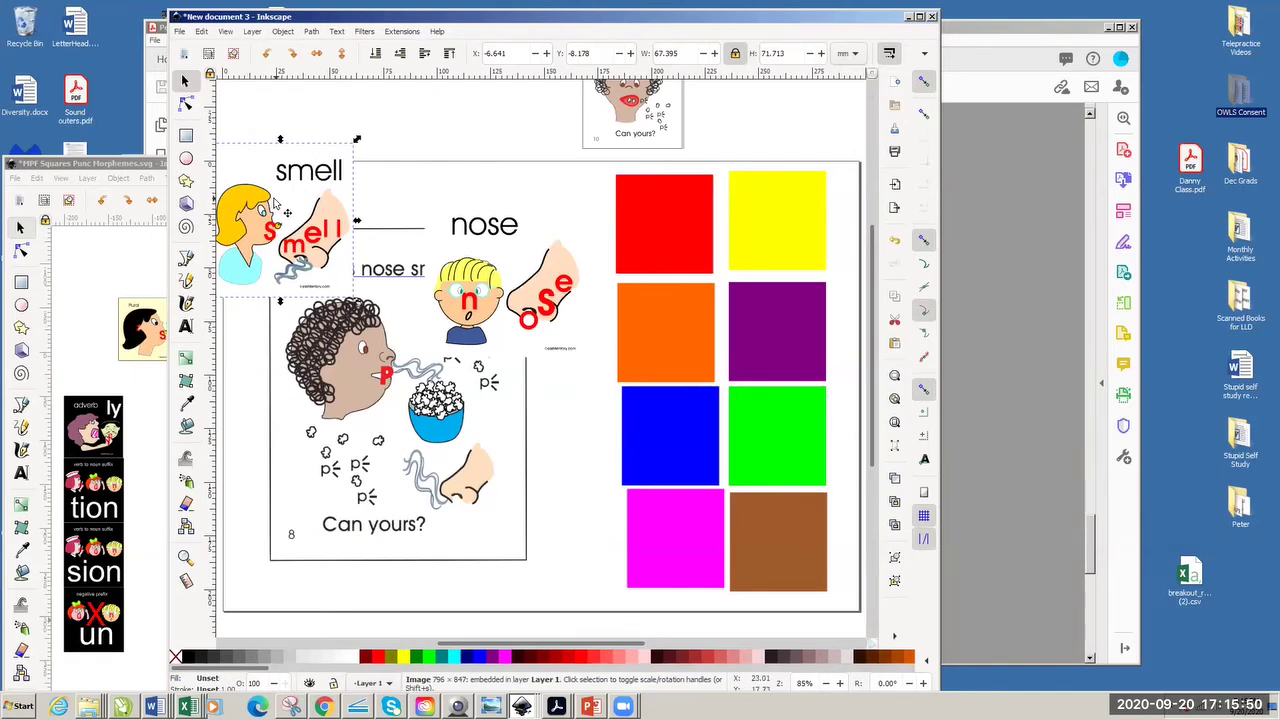
# - Move the smell picture onto the page and scale both pictures down to about 51%
pyautogui.moveTo(277, 207); pyautogui.dragTo(558, 248)
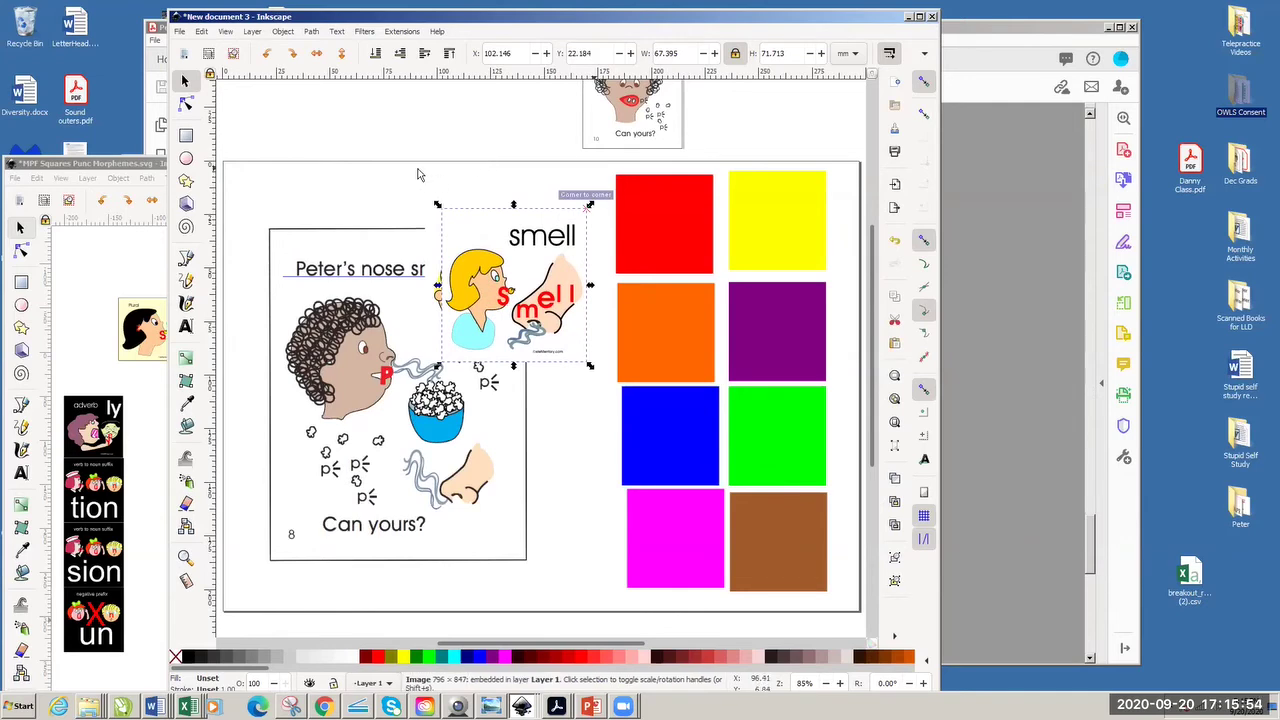
pyautogui.moveTo(416, 169); pyautogui.dragTo(618, 384)
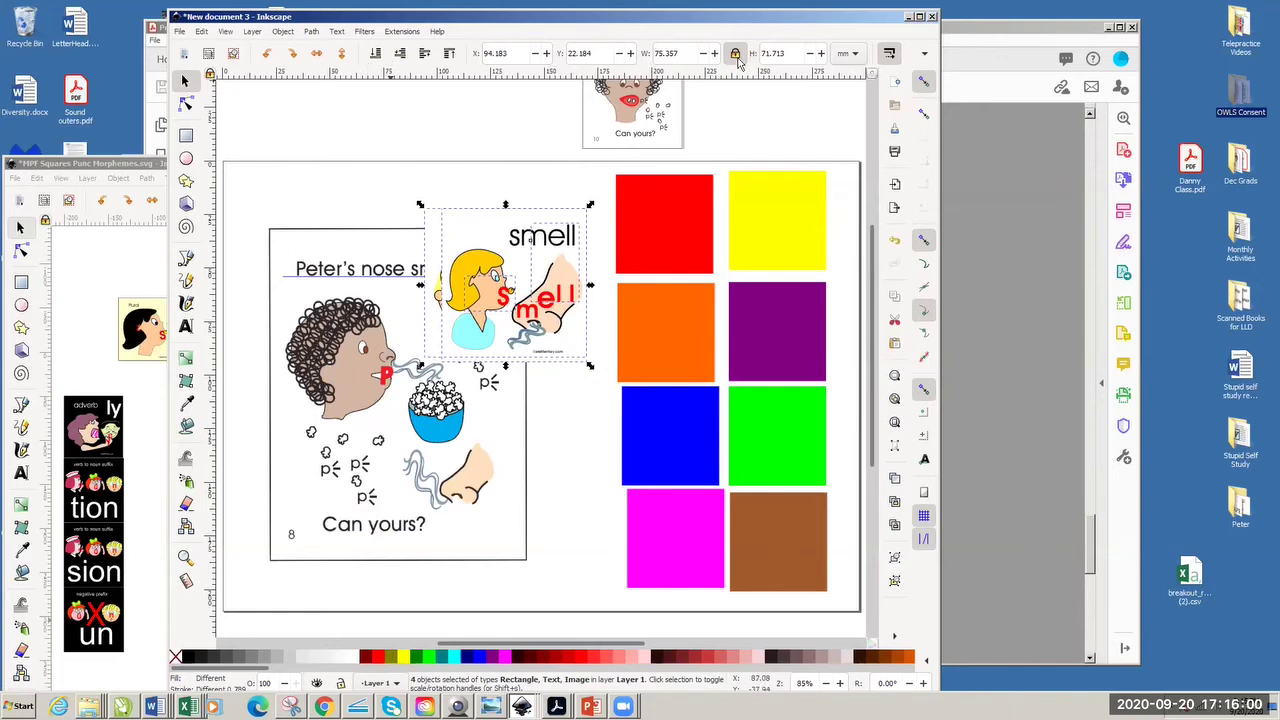
pyautogui.moveTo(590, 369); pyautogui.dragTo(685, 243)
pyautogui.click(537, 201)
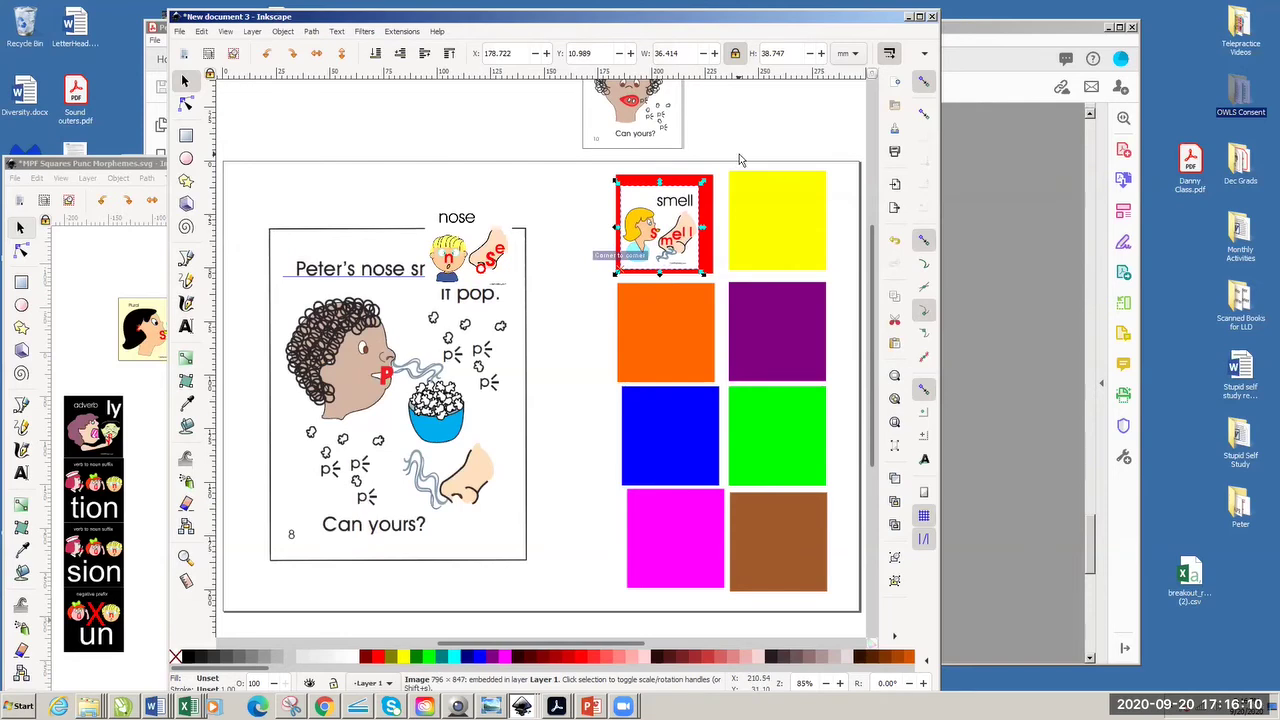
# - Fit the smell picture inside the red square and the nose picture onto the orange square
pyautogui.press('Right')
pyautogui.press('Right')
pyautogui.press('Right')
pyautogui.press('Right')
pyautogui.press('Right')
pyautogui.press('Right')
pyautogui.press('Right')
pyautogui.press('Right')
pyautogui.press('Right')
pyautogui.press('Right')
pyautogui.press('Right')
pyautogui.press('Right')
pyautogui.press('Down')
pyautogui.press('Up')
pyautogui.press('Up')
pyautogui.press('Up')
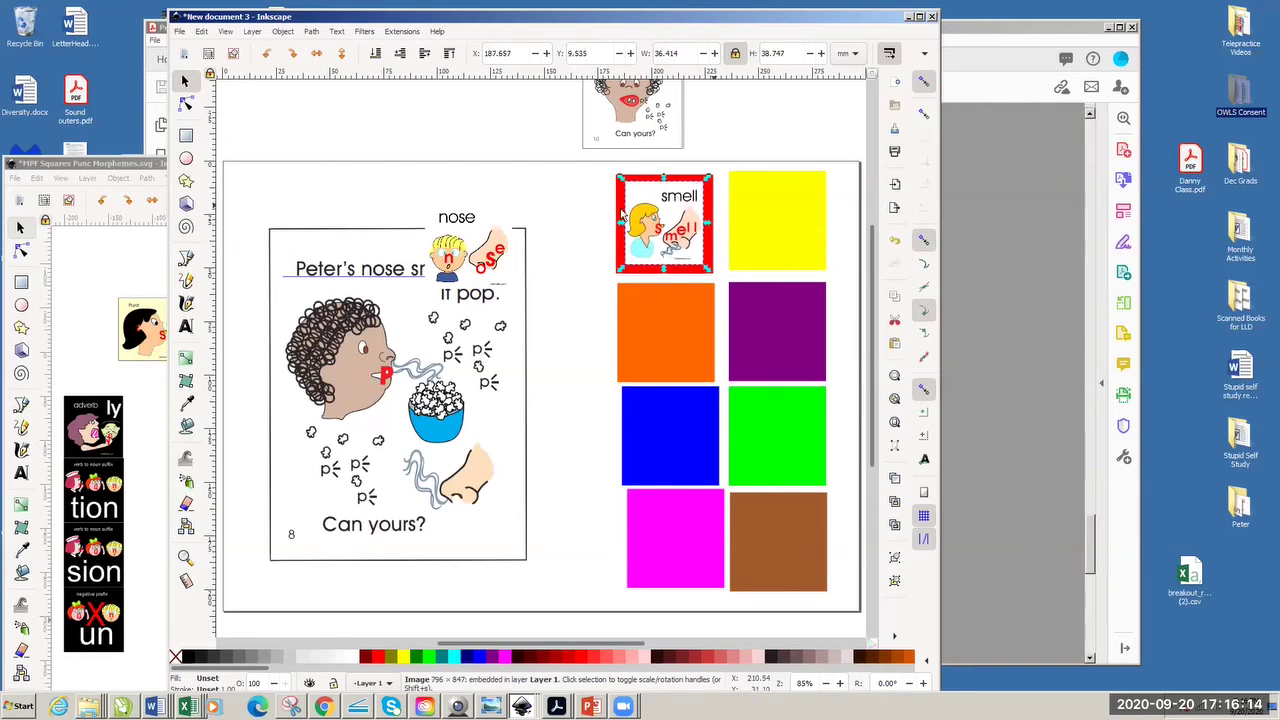
pyautogui.moveTo(466, 256); pyautogui.dragTo(664, 351)
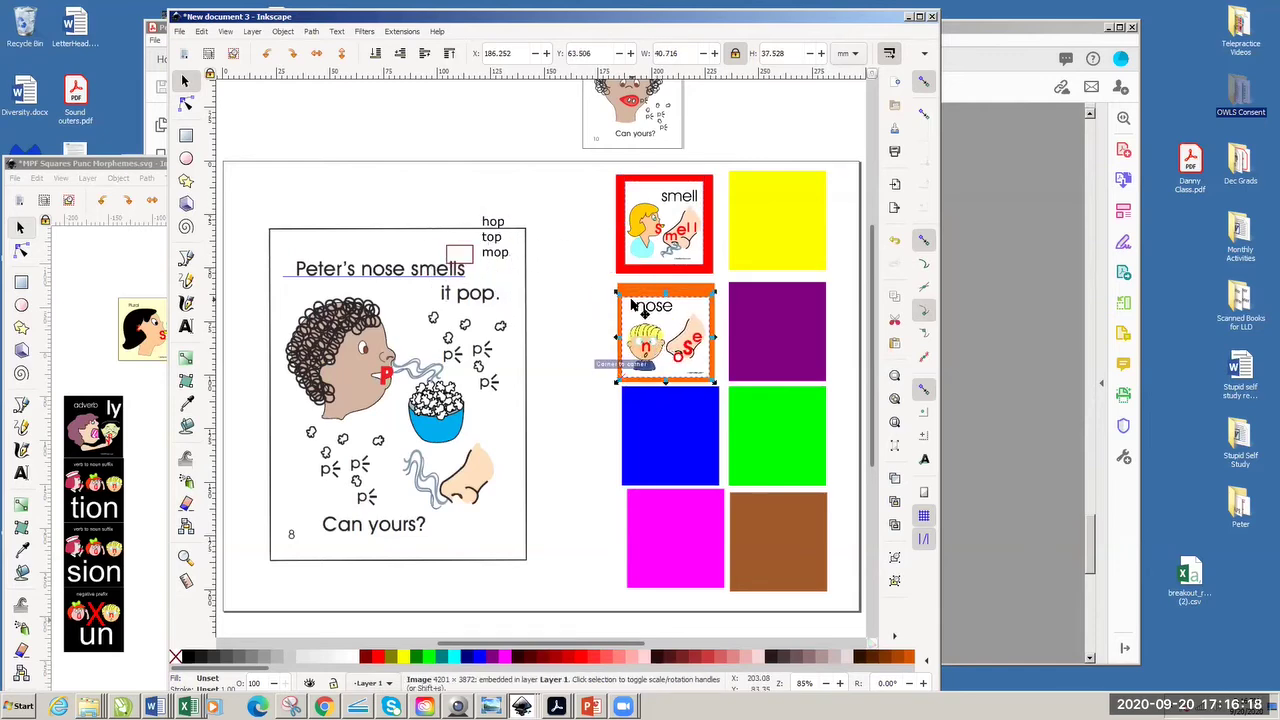
pyautogui.press('Up')
pyautogui.press('Up')
pyautogui.press('Up')
pyautogui.press('Up')
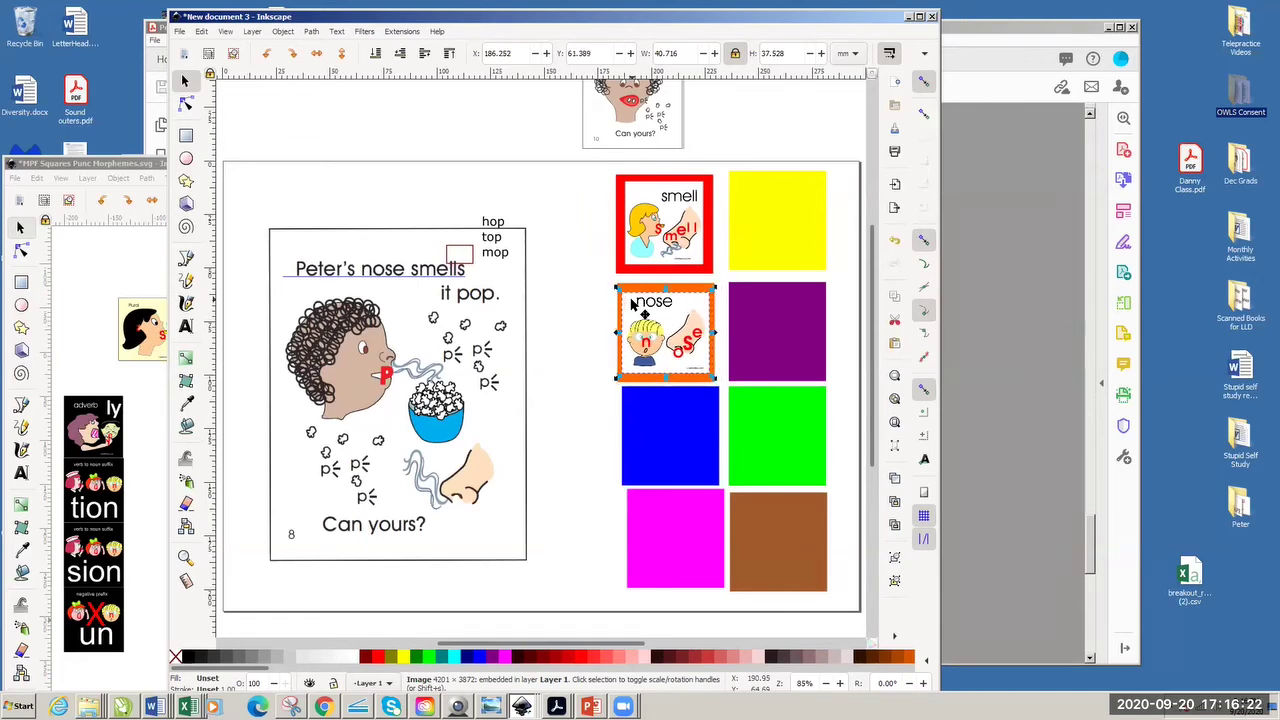
# - Group the smell picture with the red square
pyautogui.click(560, 178)
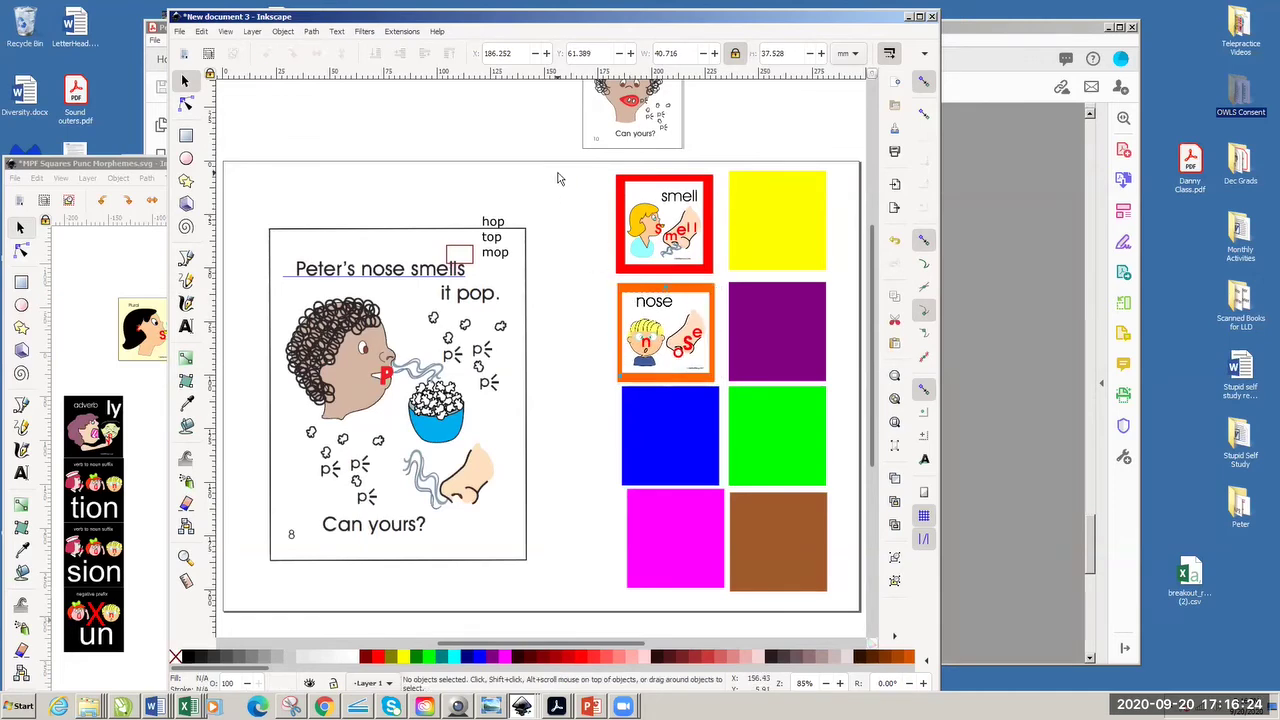
pyautogui.moveTo(560, 174); pyautogui.dragTo(748, 286)
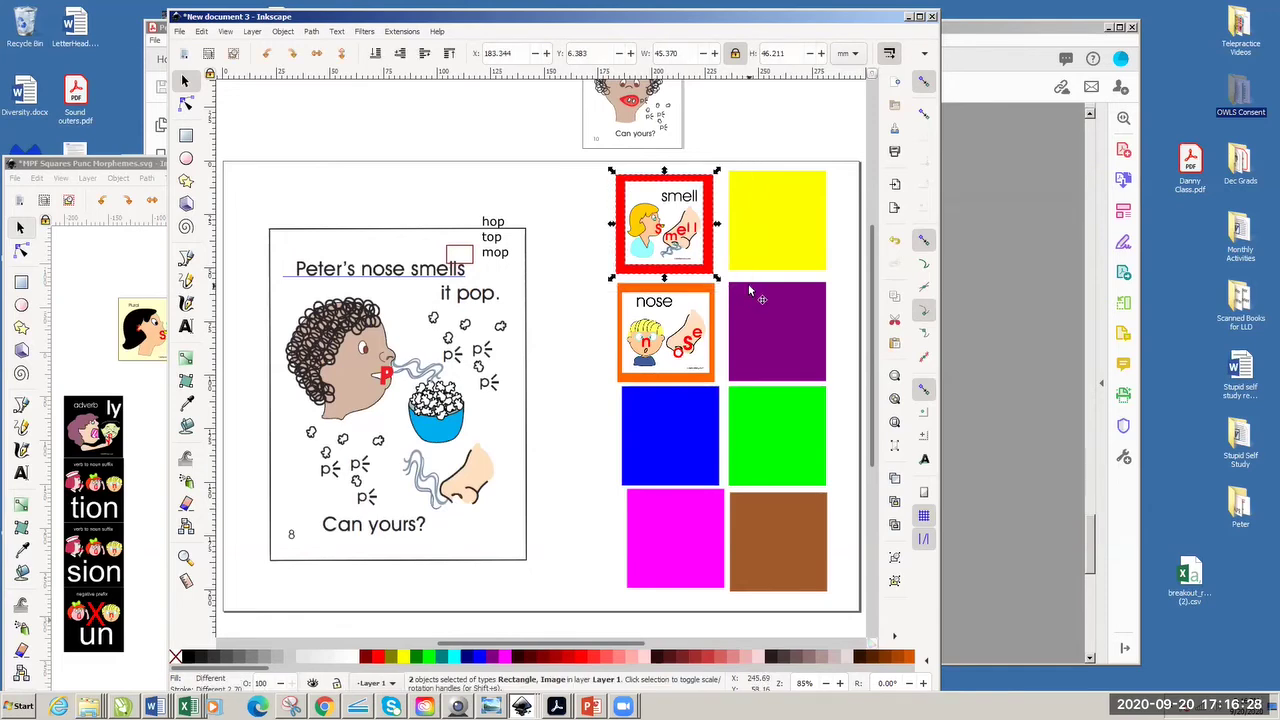
pyautogui.hotkey('ctrl', 'g')
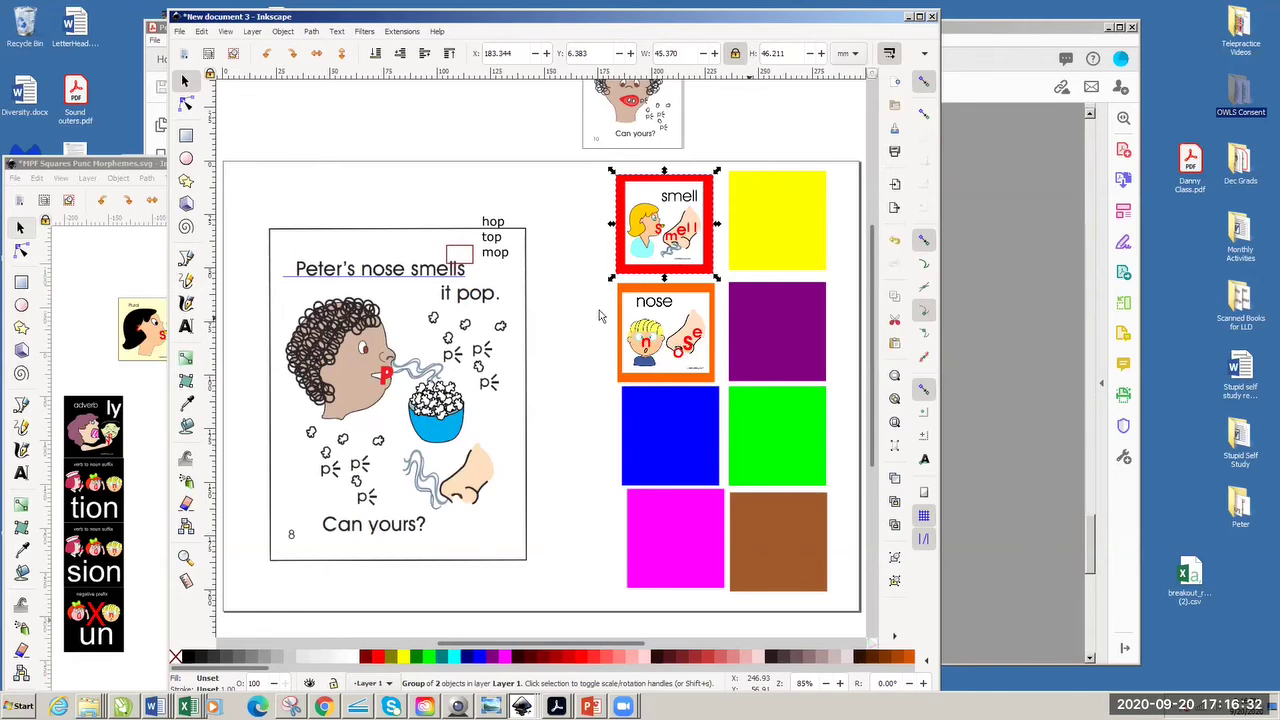
# - Group the nose picture with the orange square, then open the Import dialog again
pyautogui.moveTo(629, 289); pyautogui.dragTo(561, 289)
pyautogui.moveTo(630, 233)
pyautogui.mouseDown()
pyautogui.moveTo(568, 230)
pyautogui.moveTo(646, 236)
pyautogui.mouseUp()
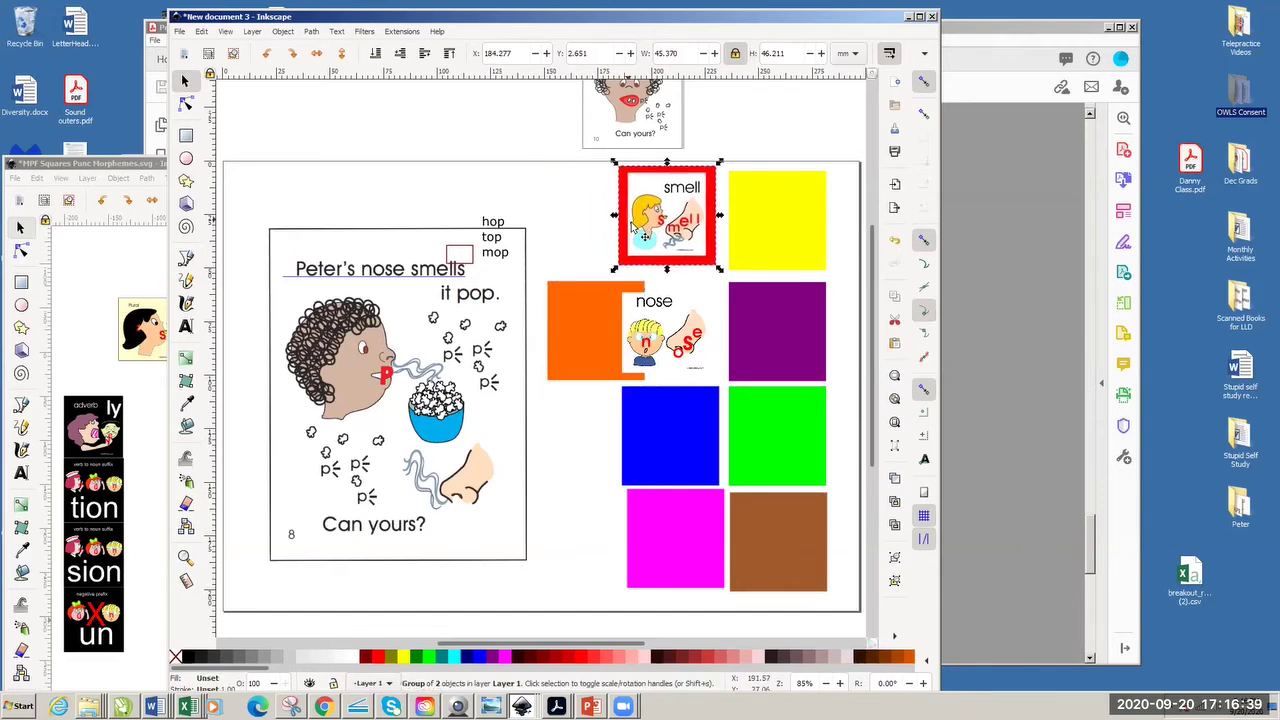
pyautogui.click(583, 318)
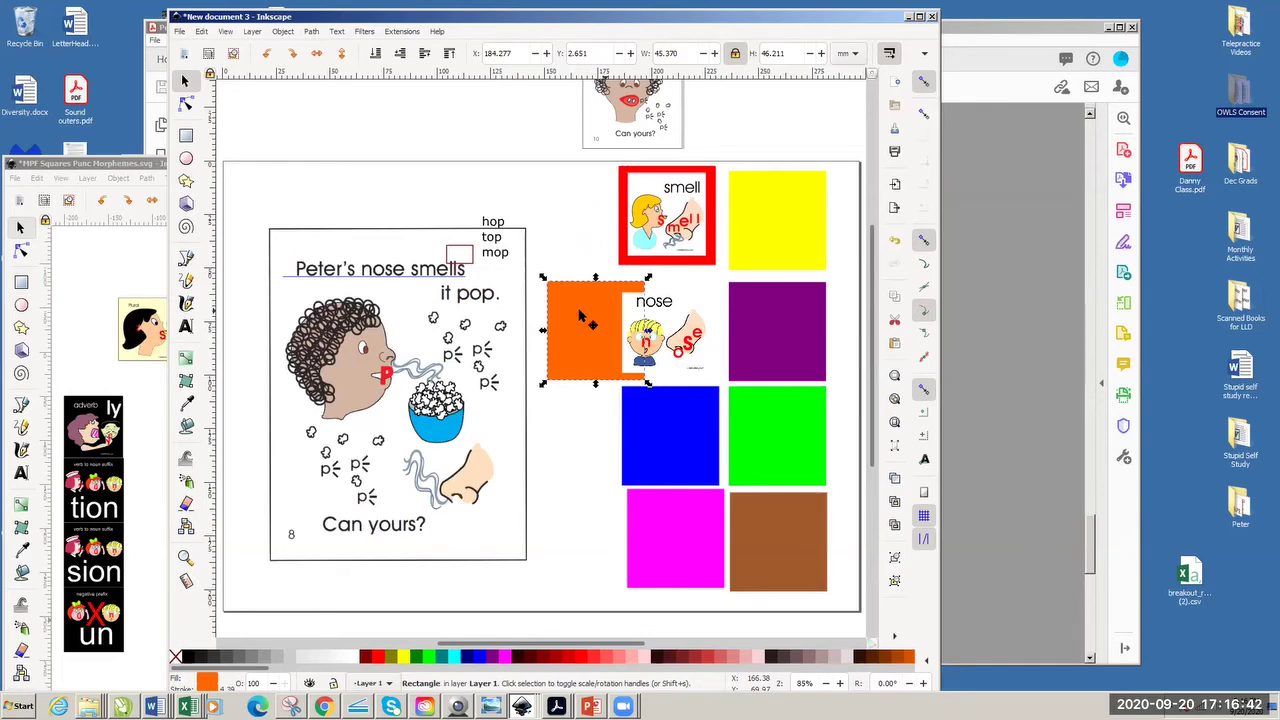
pyautogui.hotkey('ctrl', 'z')
pyautogui.hotkey('ctrl', 'z')
pyautogui.hotkey('ctrl', 'z')
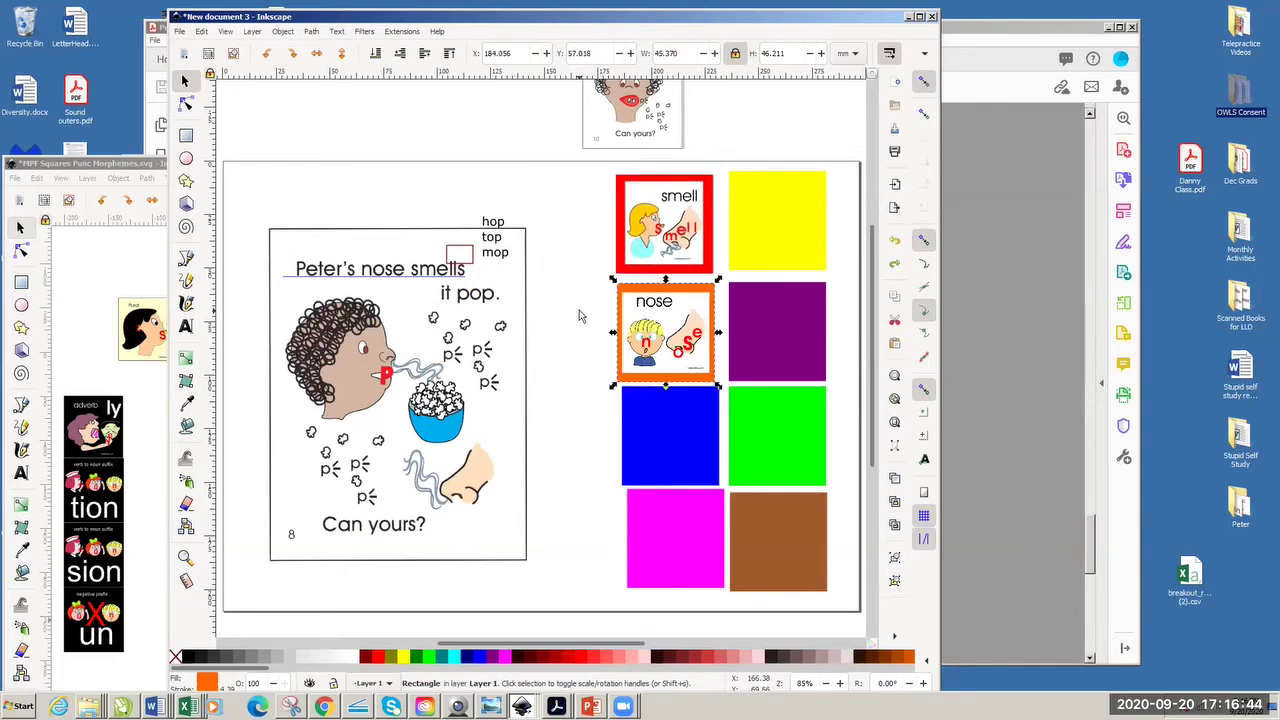
pyautogui.moveTo(565, 268); pyautogui.dragTo(742, 400)
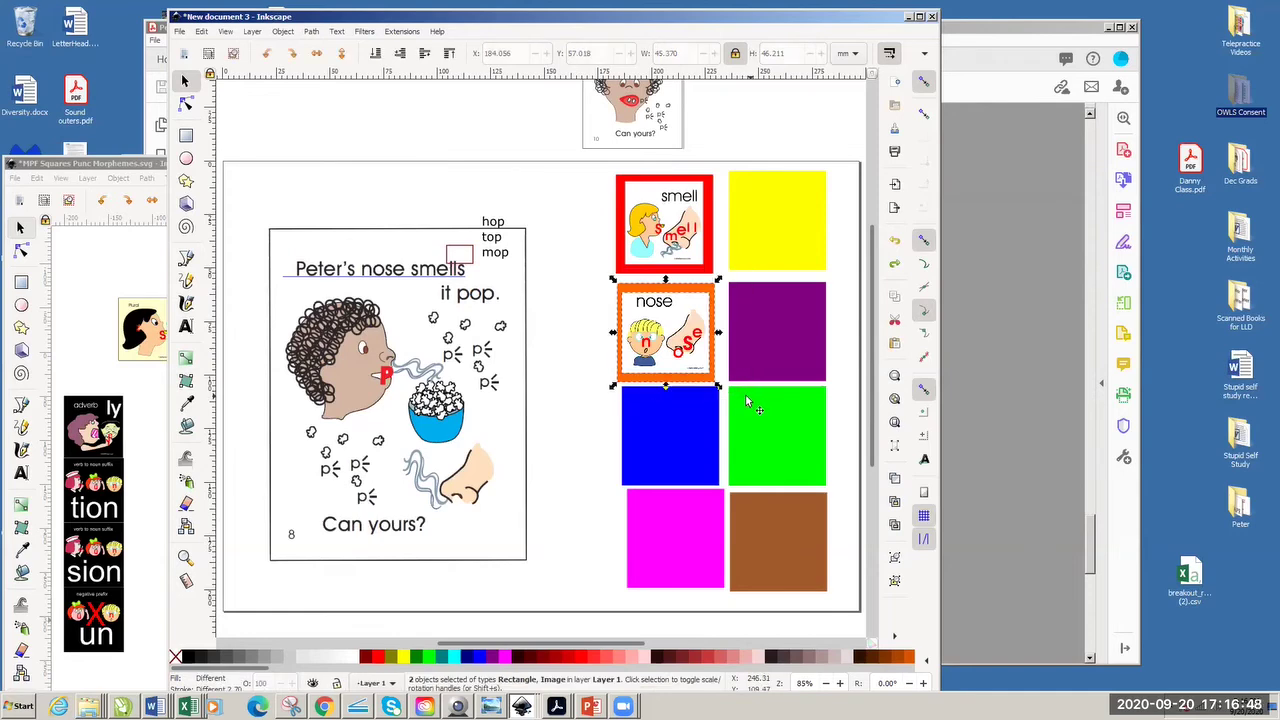
pyautogui.hotkey('ctrl', 'g')
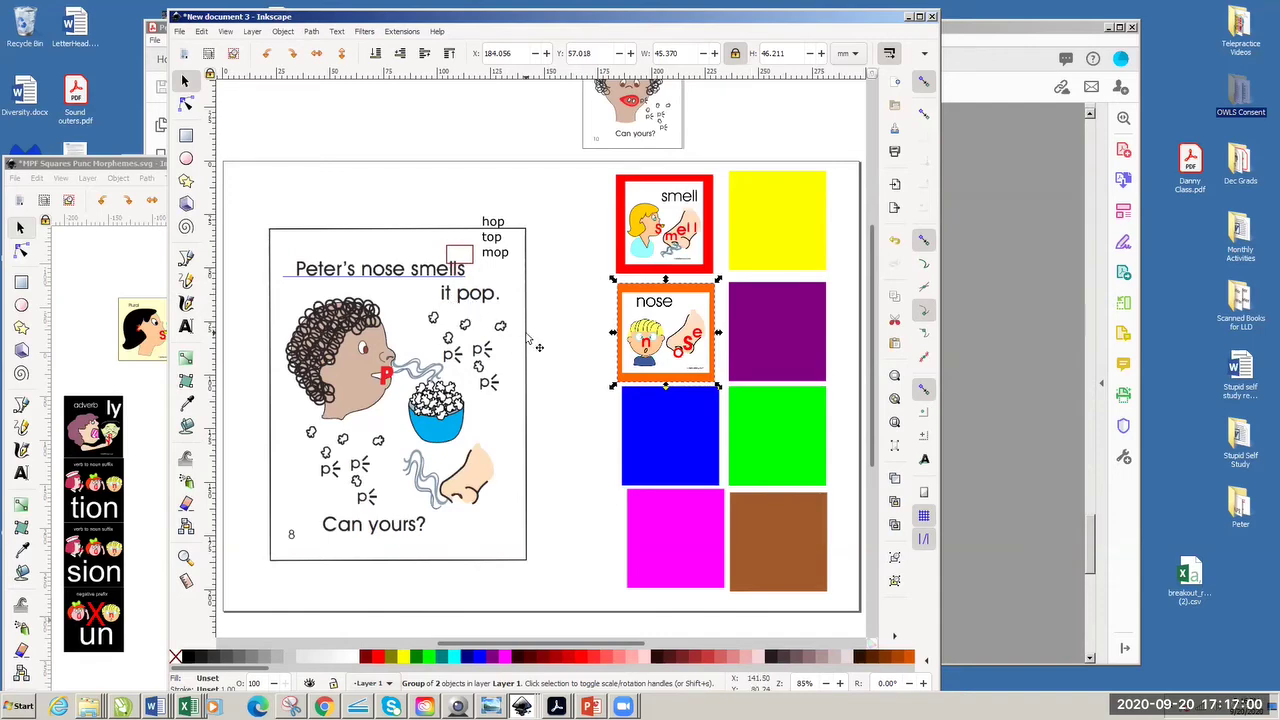
pyautogui.press('ctrl')
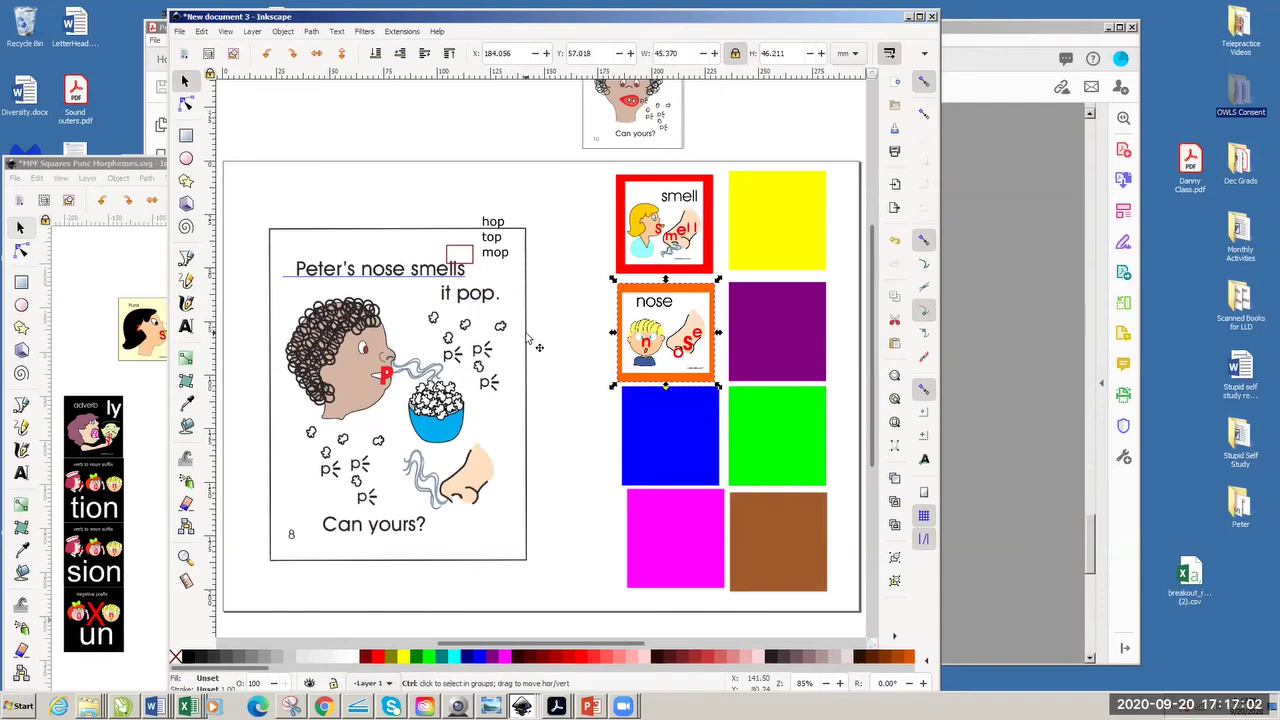
pyautogui.hotkey('ctrl', 'i')
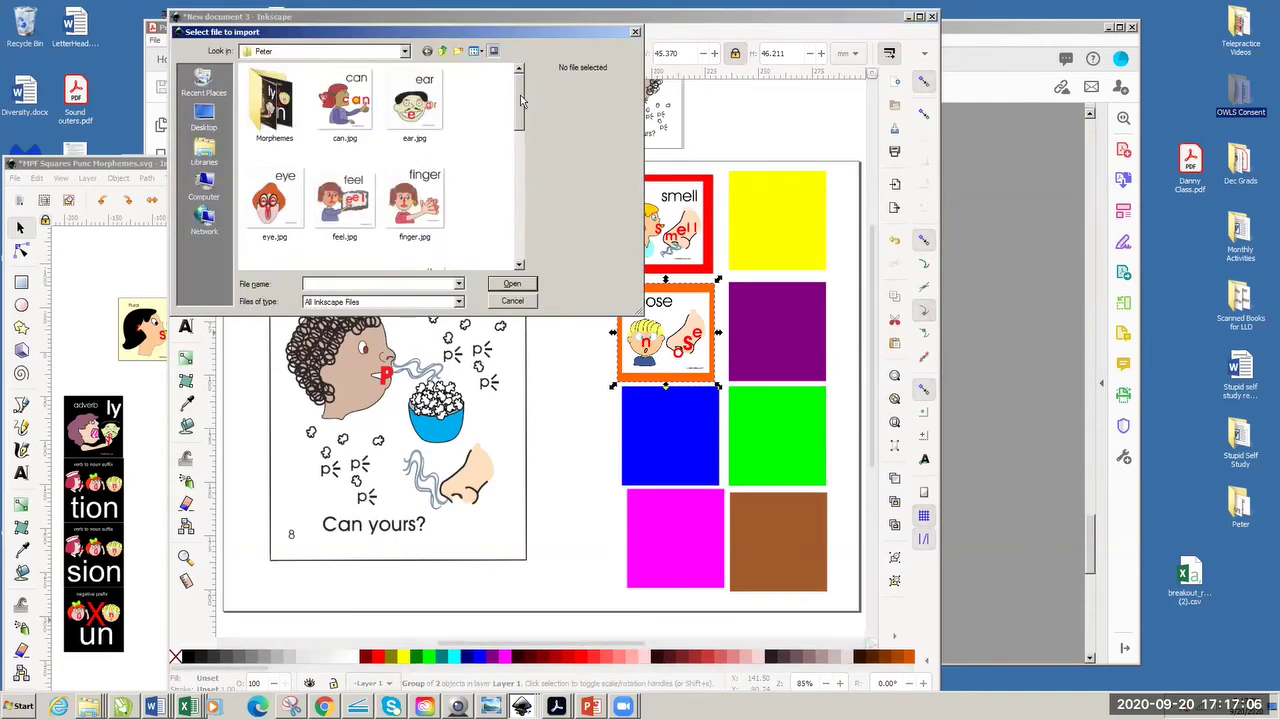
# - Import Peter.jpg, shrink it proportionally and place it on the blue square
pyautogui.moveTo(522, 100); pyautogui.dragTo(517, 183)
pyautogui.click(343, 175)
pyautogui.doubleClick(343, 175)
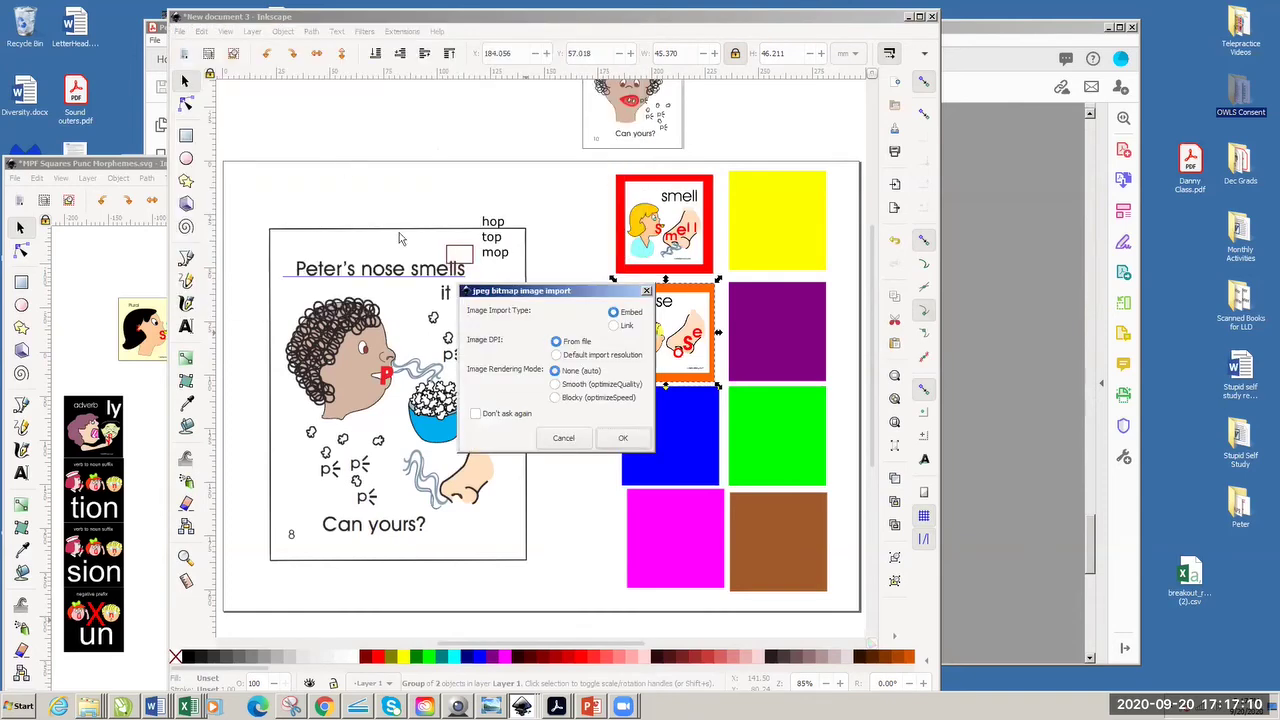
pyautogui.click(620, 438)
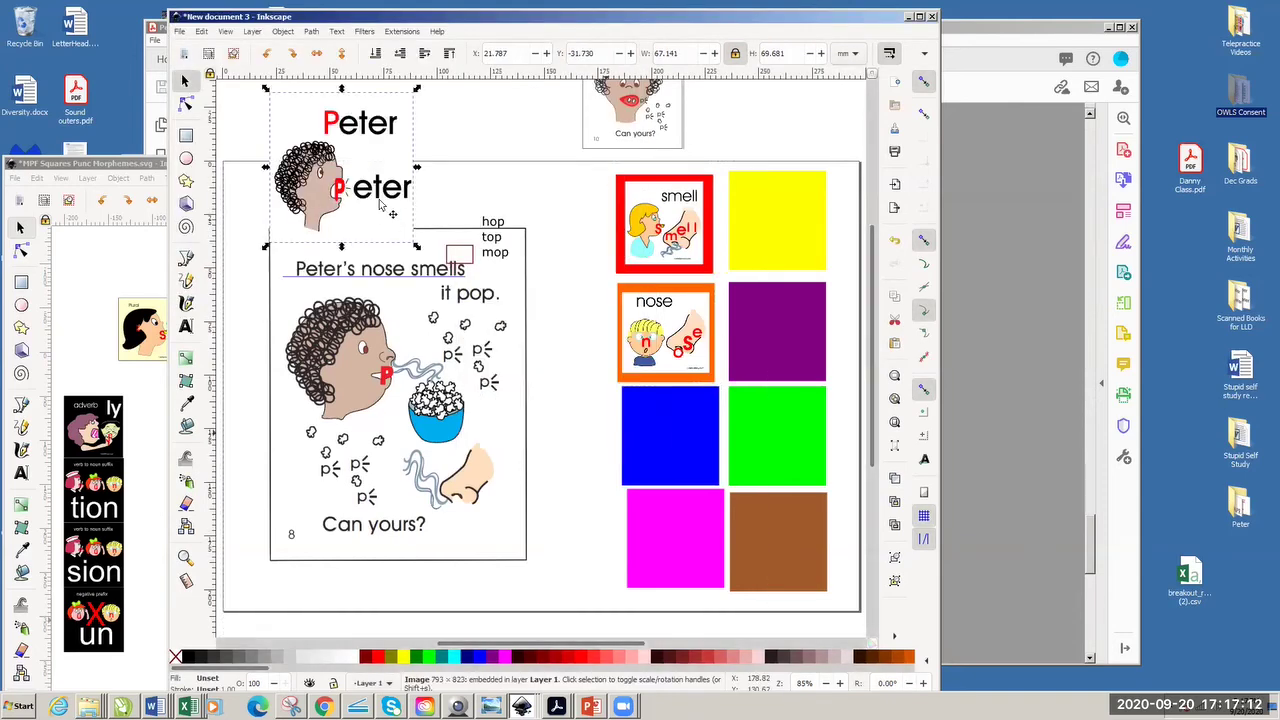
pyautogui.moveTo(265, 88); pyautogui.dragTo(319, 145)
pyautogui.moveTo(334, 232); pyautogui.dragTo(631, 491)
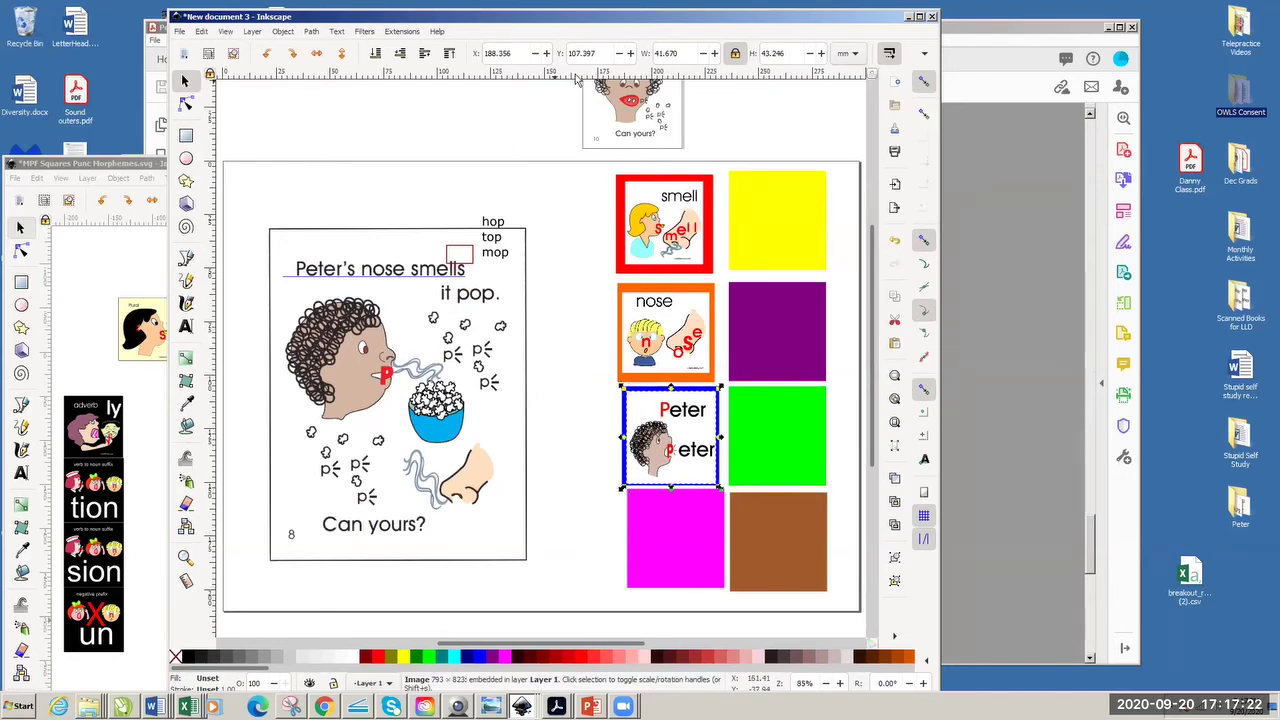
# - Set the Peter picture width to 39 and group it with the blue square
pyautogui.click(688, 55)
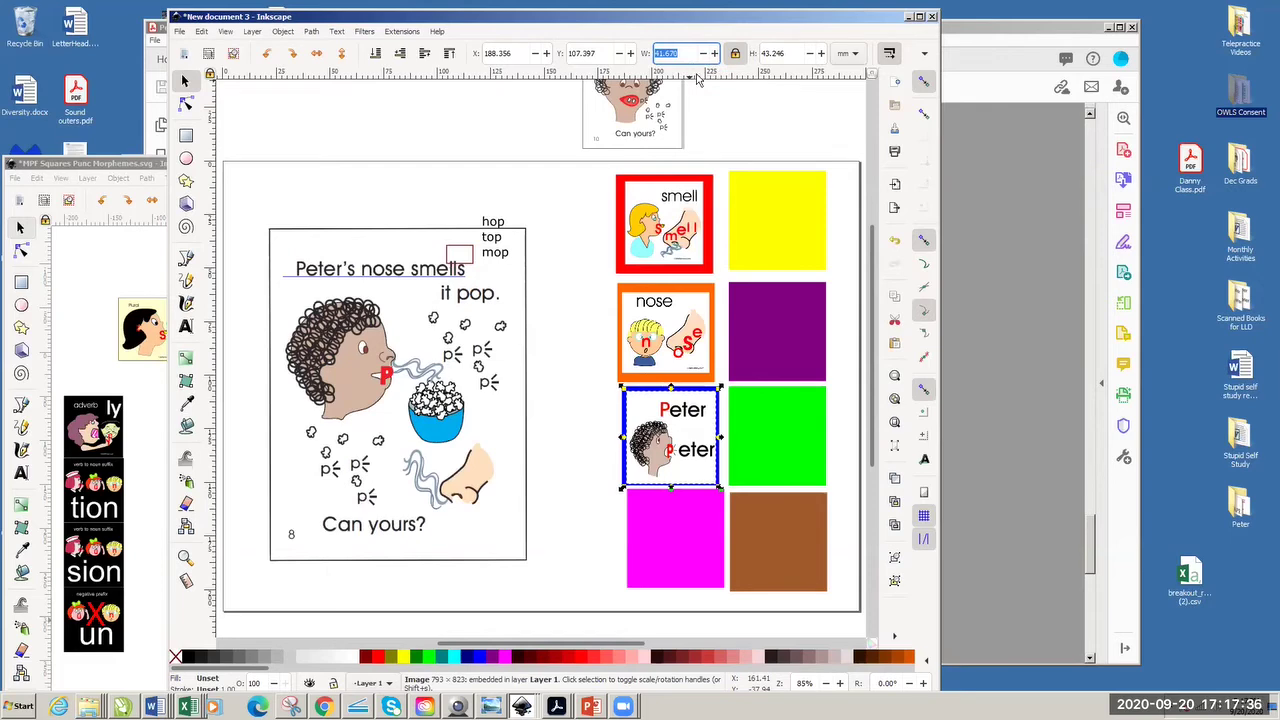
pyautogui.write('39')
pyautogui.press('Return')
pyautogui.click(593, 338)
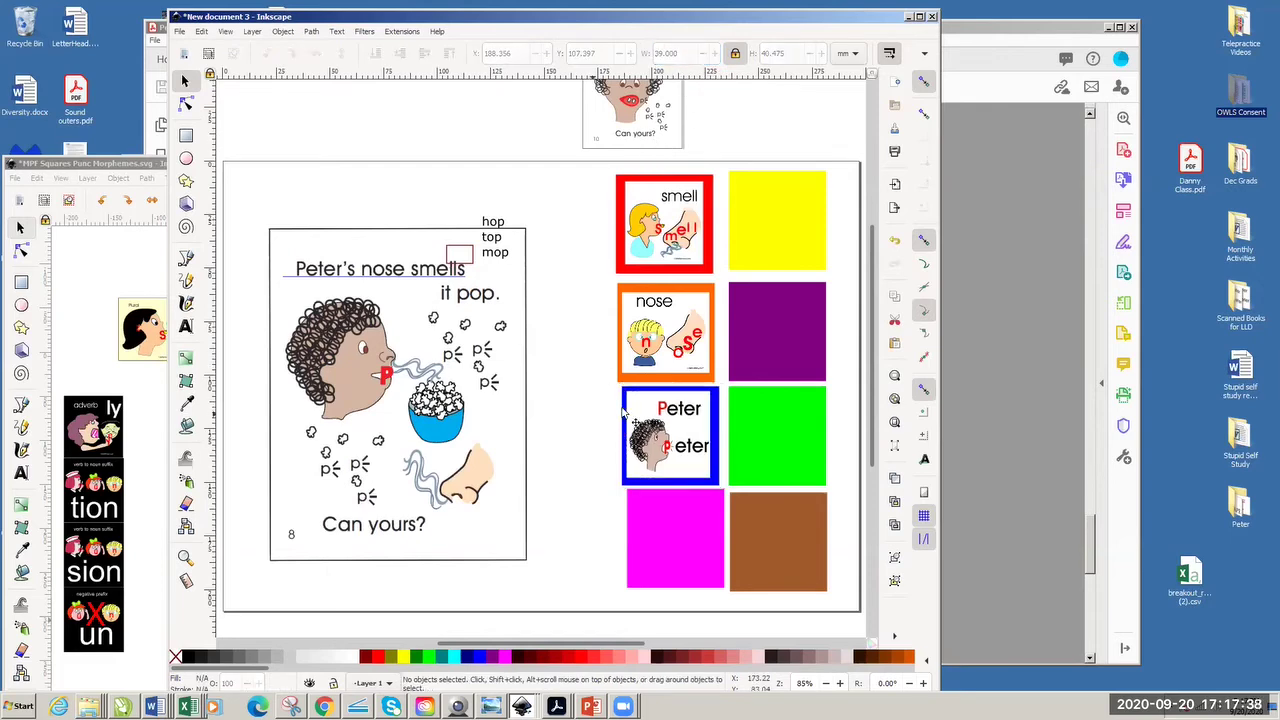
pyautogui.click(660, 437)
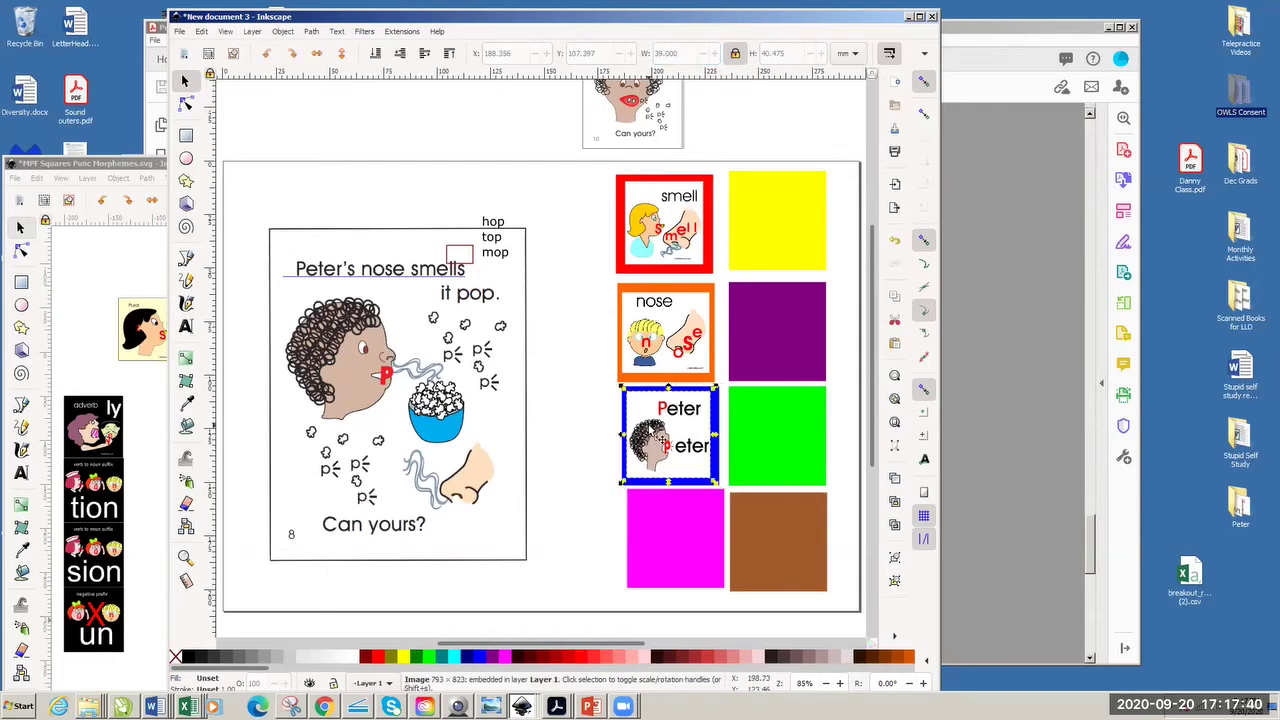
pyautogui.press('Down')
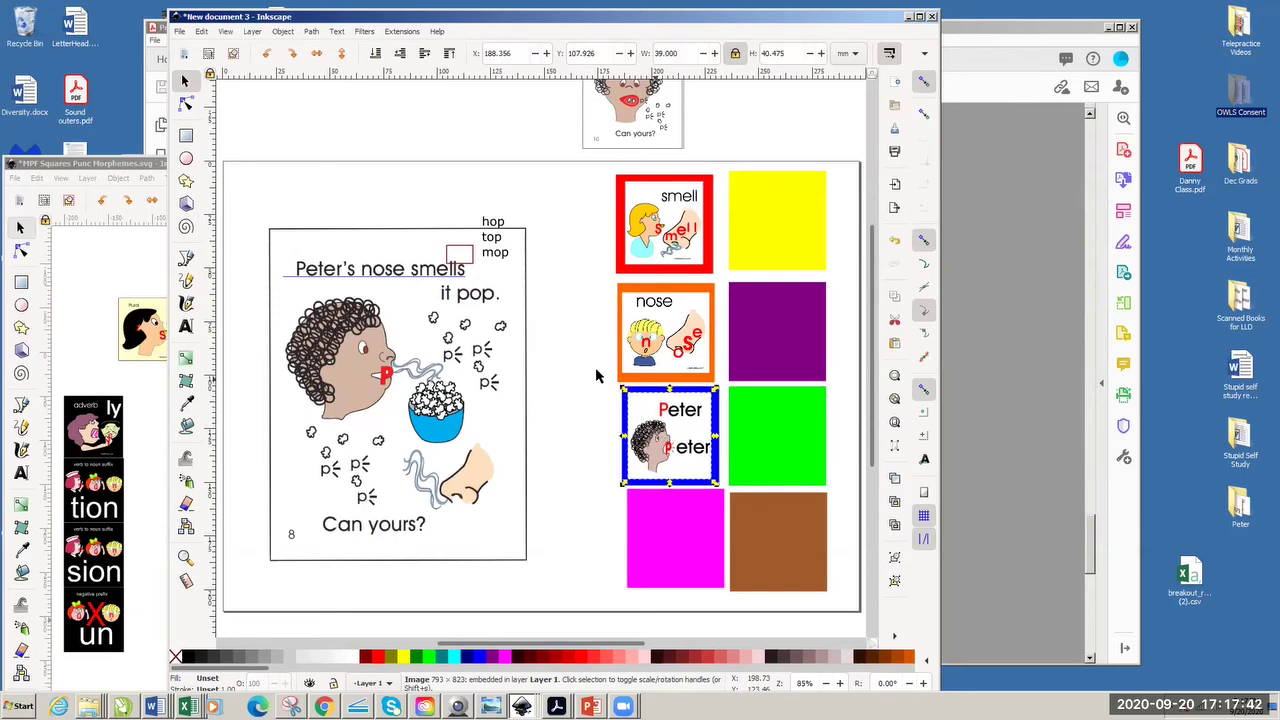
pyautogui.moveTo(578, 368); pyautogui.dragTo(760, 503)
pyautogui.hotkey('ctrl', 'g')
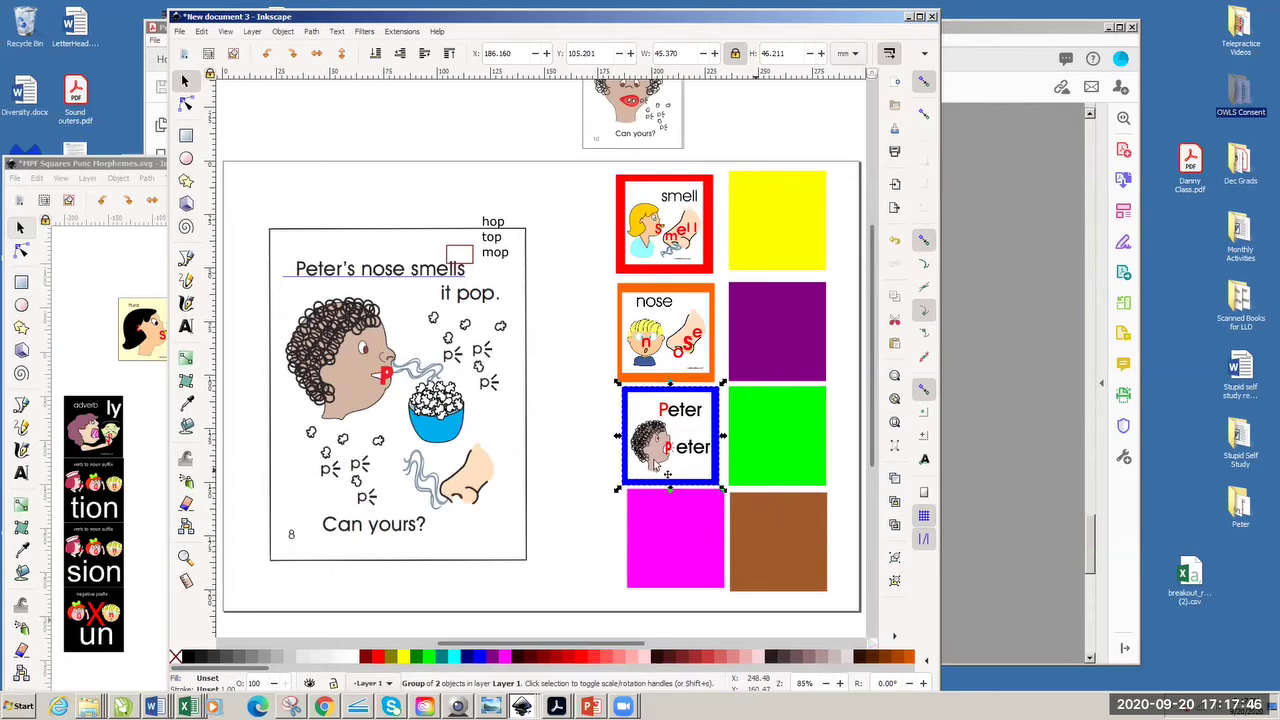
pyautogui.click(590, 437)
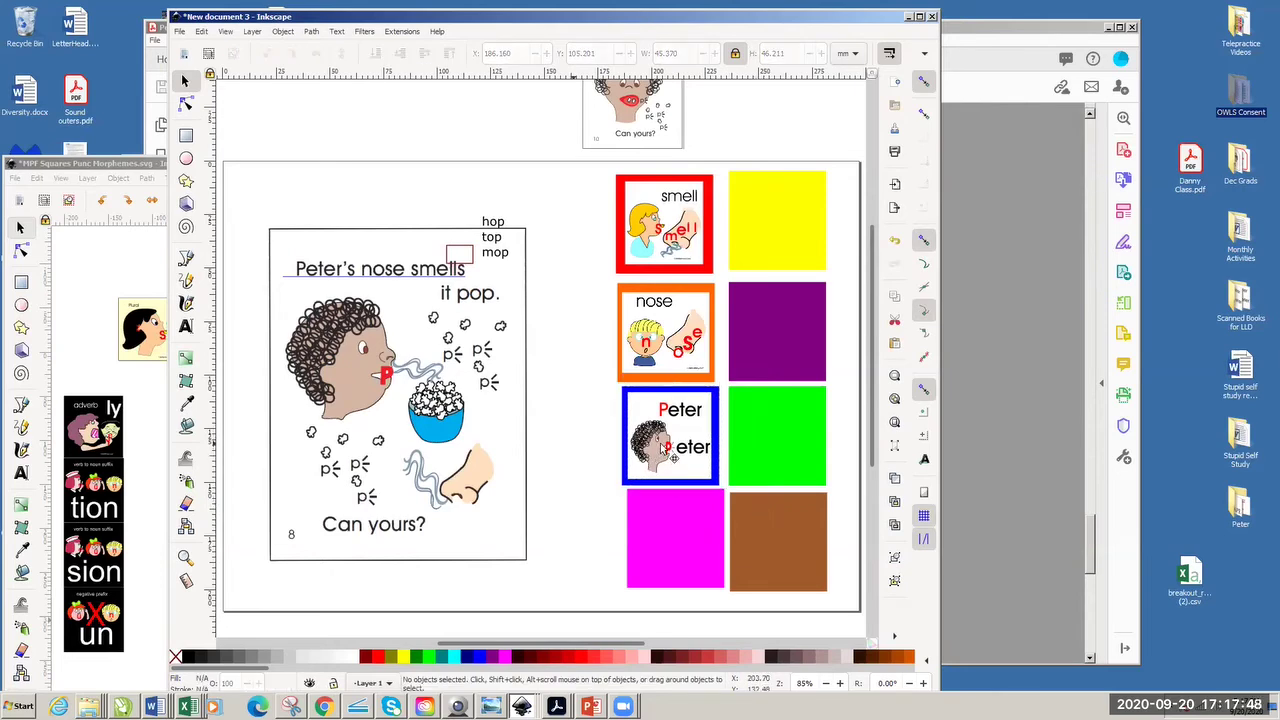
# - Line up the Peter, nose and smell cards in a row above page 8
pyautogui.moveTo(659, 455); pyautogui.dragTo(258, 182)
pyautogui.moveTo(645, 339); pyautogui.dragTo(408, 190)
pyautogui.moveTo(649, 243); pyautogui.dragTo(520, 212)
# - Delete the leftover small rhyming text and move the empty rectangle down beside the page
pyautogui.click(457, 252)
pyautogui.moveTo(474, 263); pyautogui.dragTo(606, 271)
pyautogui.click(508, 259)
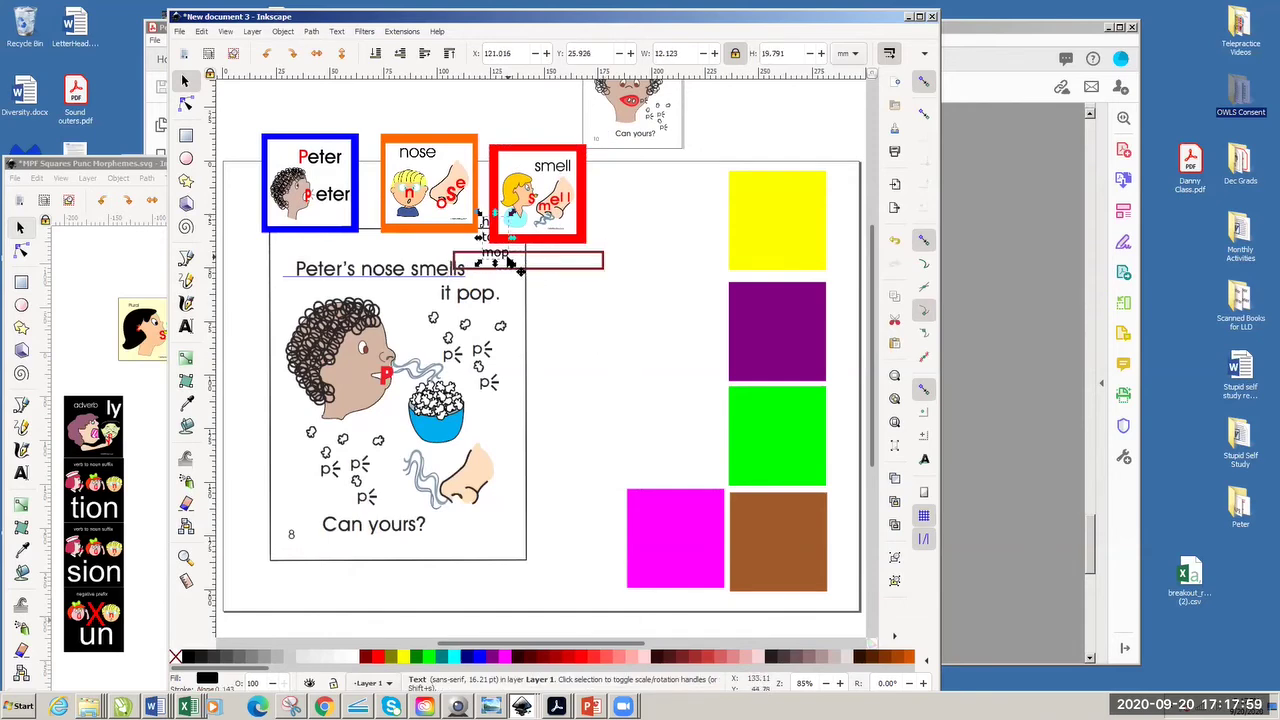
pyautogui.click(490, 243)
pyautogui.click(490, 255)
pyautogui.press('Delete')
pyautogui.moveTo(492, 258); pyautogui.dragTo(579, 416)
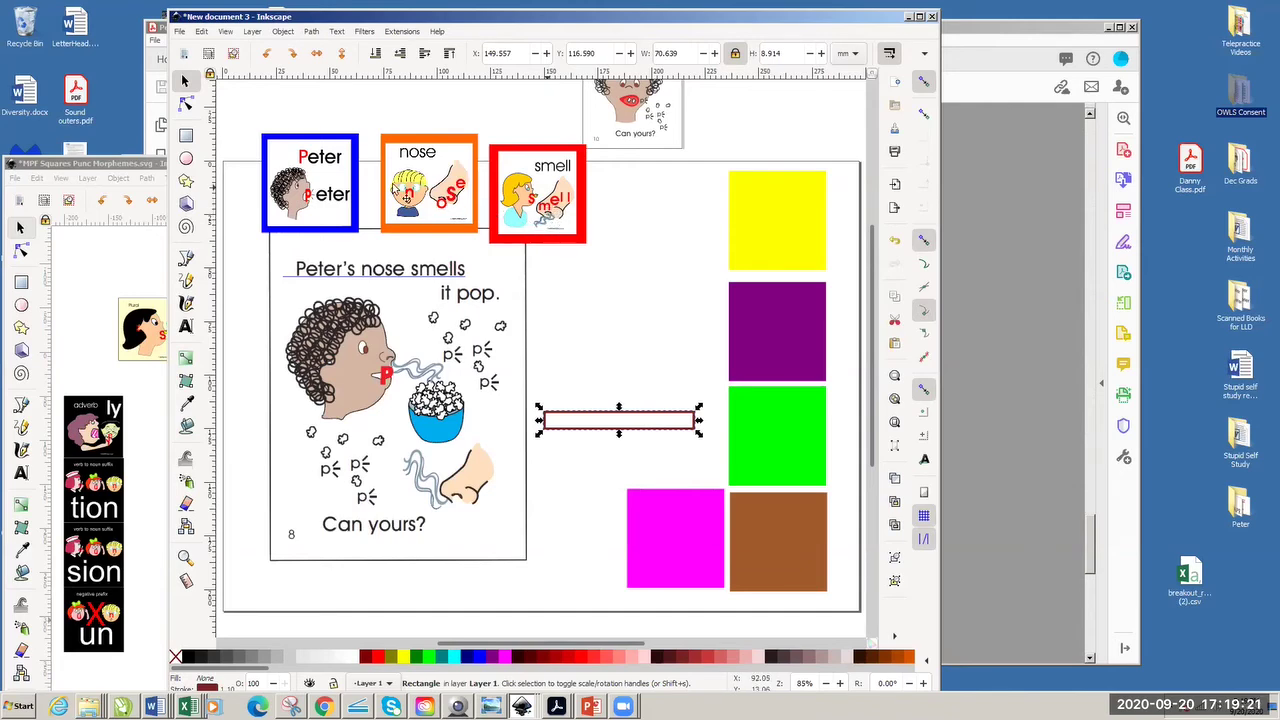
# - Rearrange the cards above page 8 into Peter, nose, smell order, left to right
pyautogui.moveTo(348, 190); pyautogui.dragTo(526, 192)
pyautogui.moveTo(410, 195); pyautogui.dragTo(303, 152)
pyautogui.moveTo(447, 216); pyautogui.dragTo(415, 223)
pyautogui.moveTo(560, 225)
pyautogui.mouseDown()
pyautogui.moveTo(440, 214)
pyautogui.moveTo(568, 222)
pyautogui.mouseUp()
pyautogui.moveTo(339, 162); pyautogui.dragTo(320, 178)
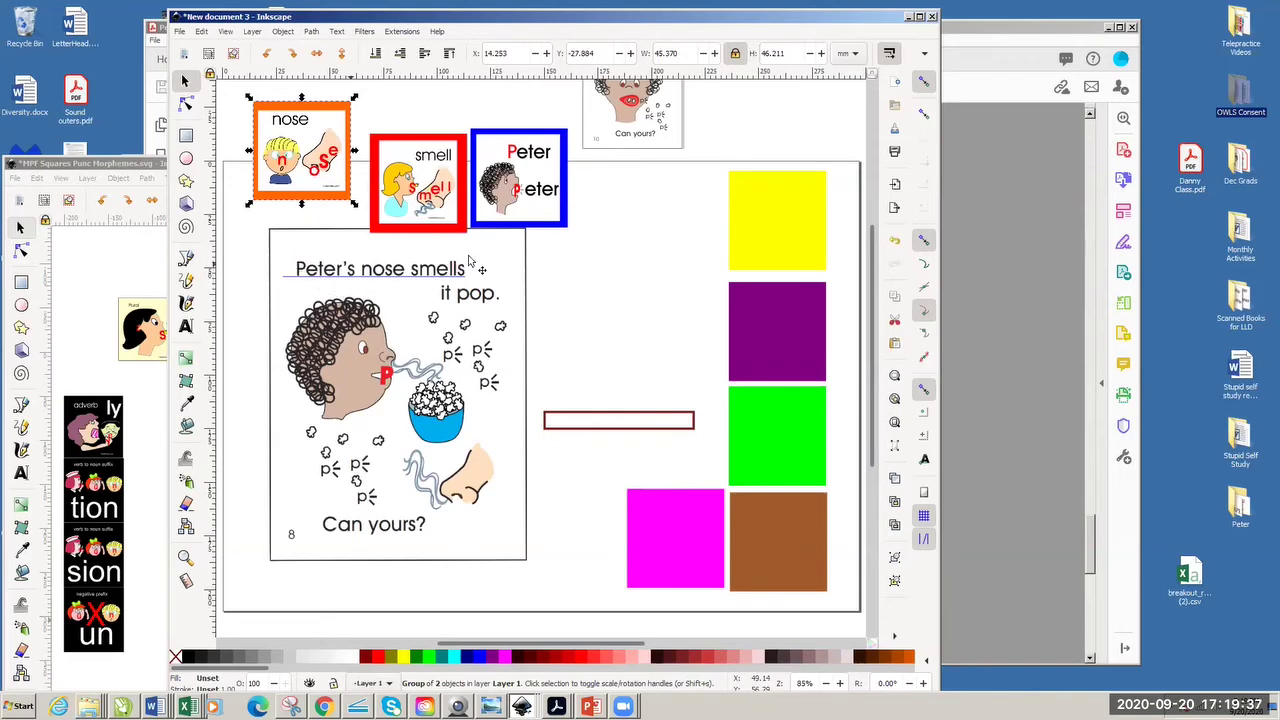
pyautogui.moveTo(527, 200); pyautogui.dragTo(339, 233)
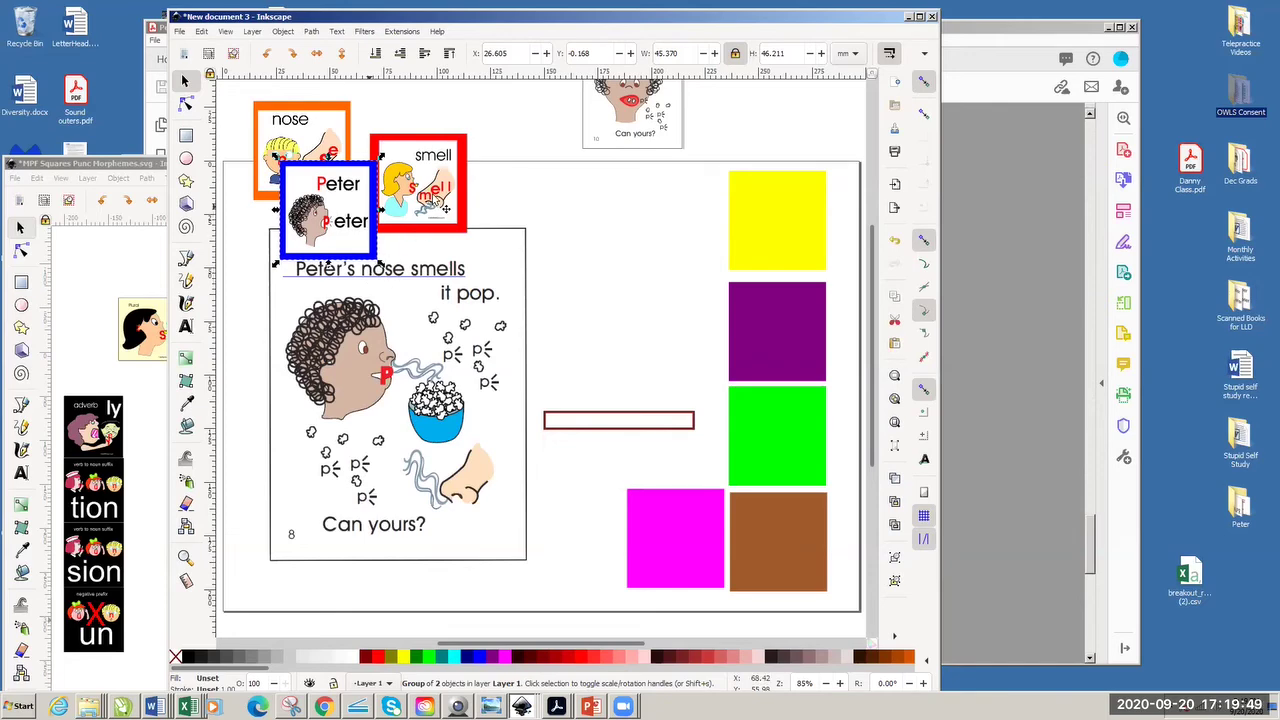
pyautogui.moveTo(335, 135); pyautogui.dragTo(496, 197)
pyautogui.moveTo(415, 153); pyautogui.dragTo(588, 195)
pyautogui.moveTo(470, 202); pyautogui.dragTo(446, 183)
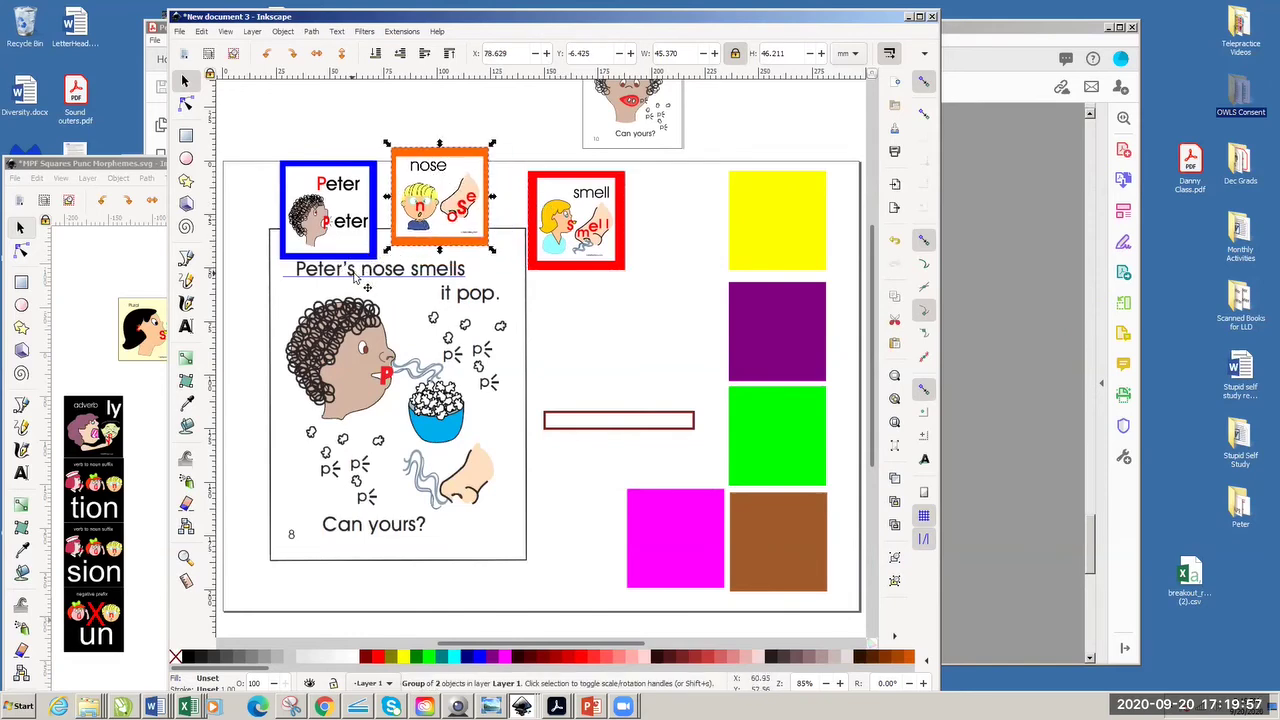
pyautogui.click(153, 272)
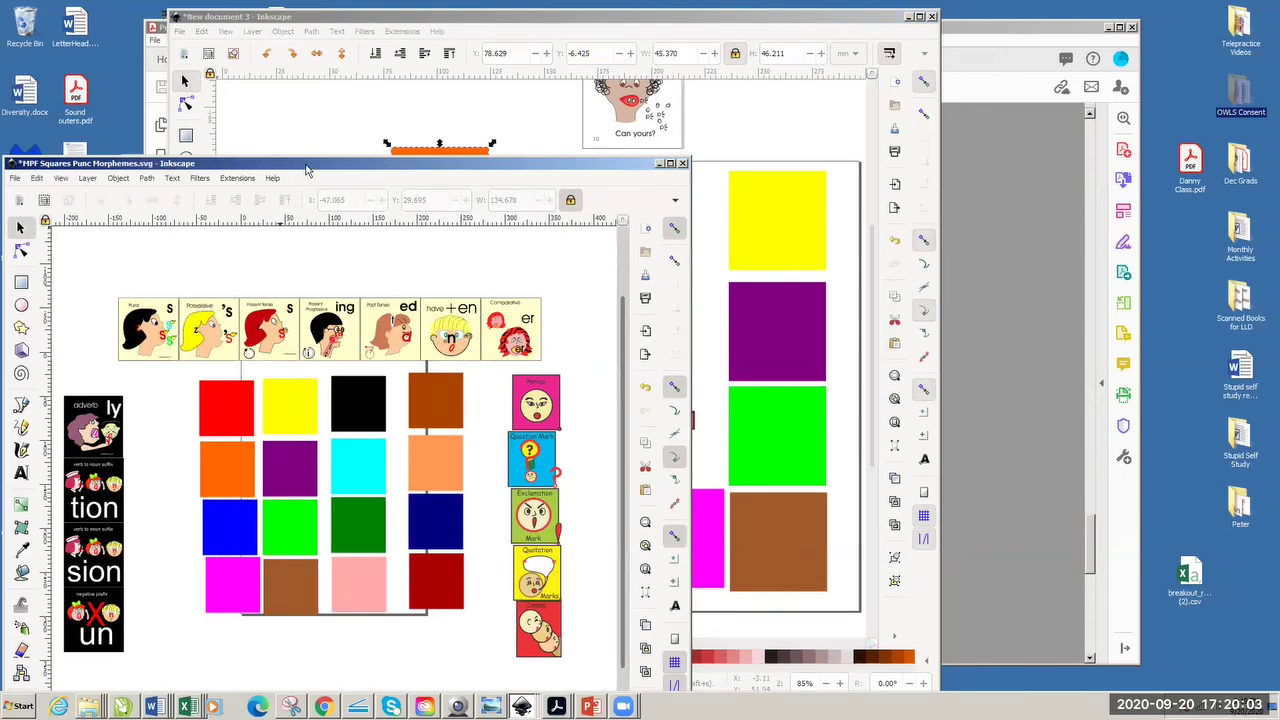
# - Spread the page 8 cards apart to open a gap between Peter and nose
pyautogui.moveTo(292, 162); pyautogui.dragTo(392, 280)
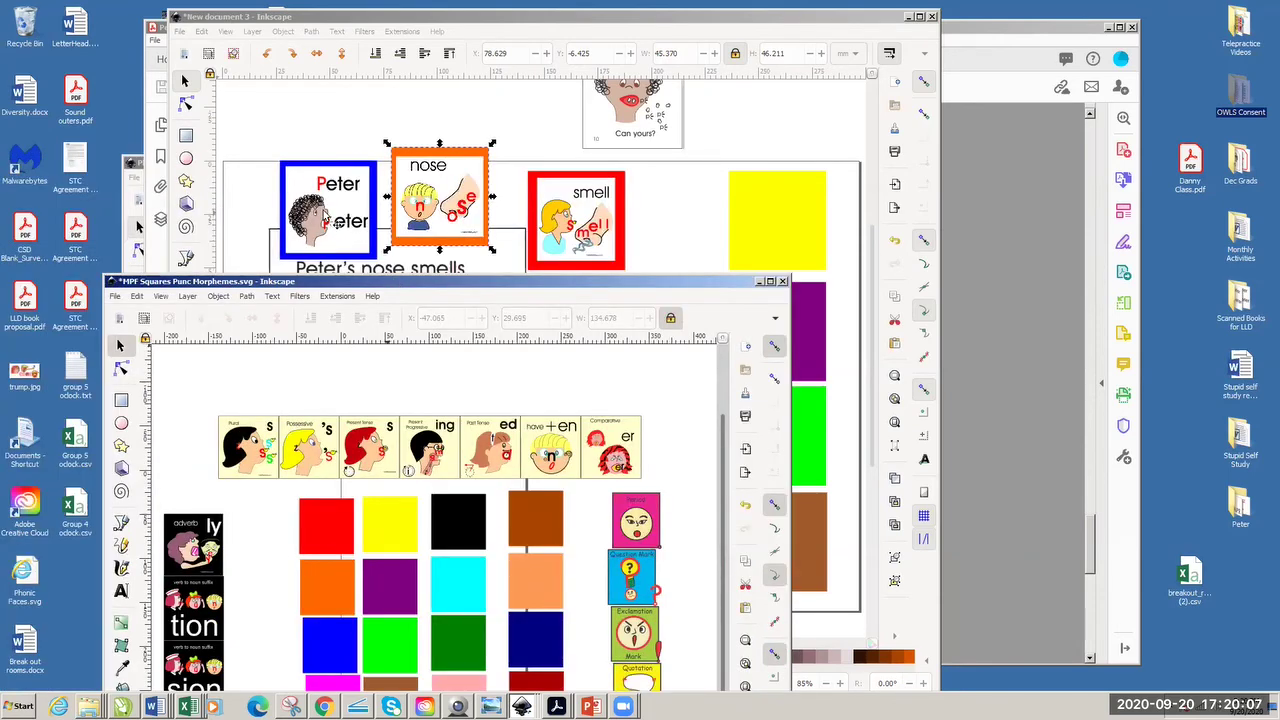
pyautogui.moveTo(346, 224); pyautogui.dragTo(333, 220)
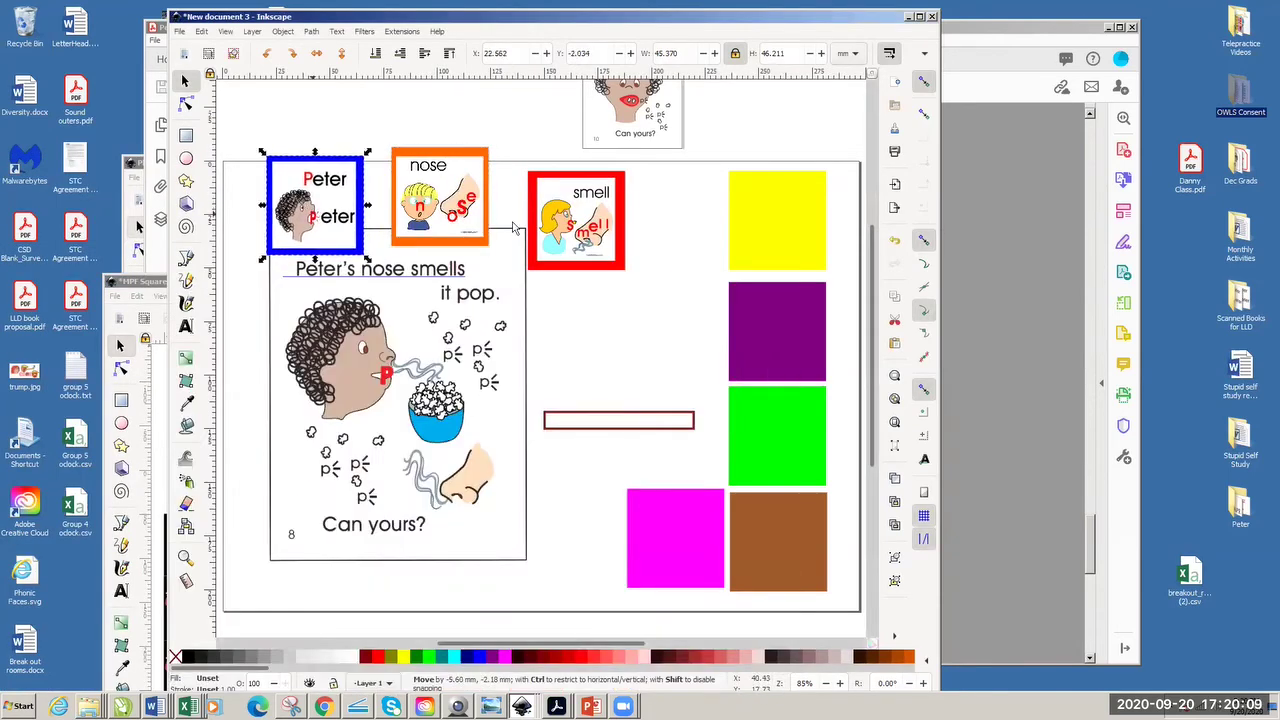
pyautogui.moveTo(594, 235); pyautogui.dragTo(657, 240)
pyautogui.moveTo(456, 211); pyautogui.dragTo(520, 219)
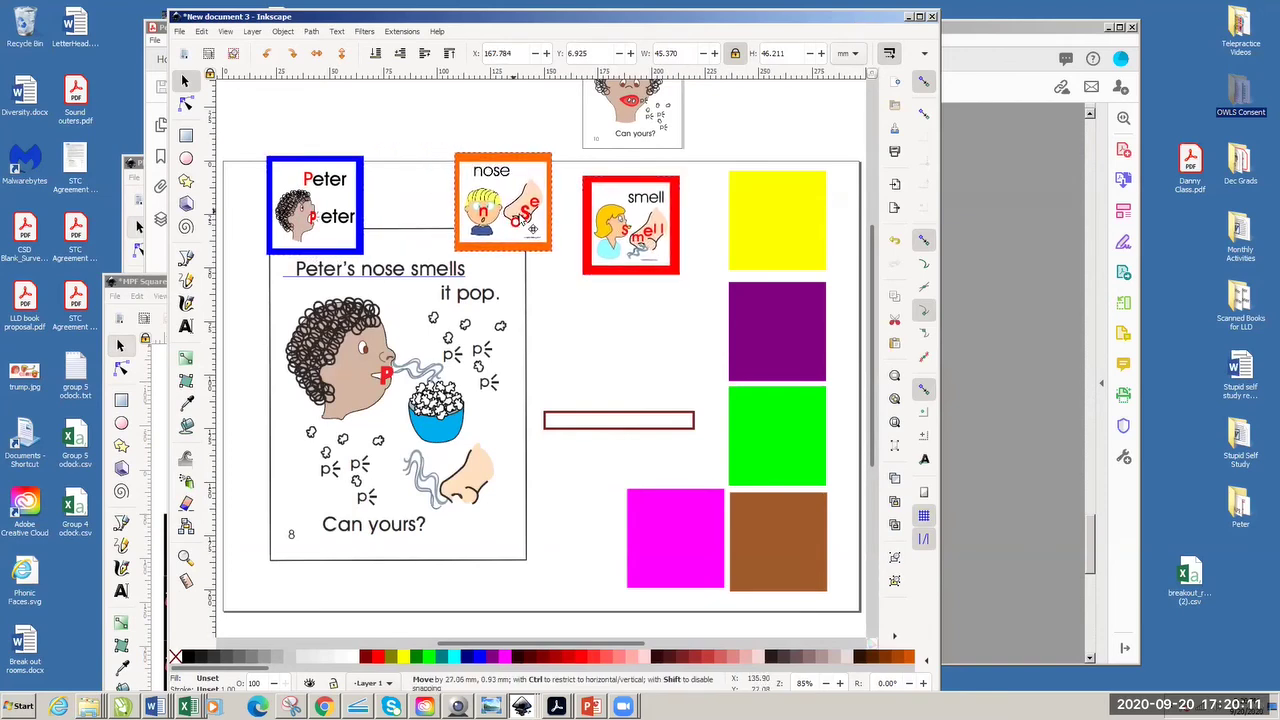
# - Paste the Plural and Possessive morpheme cards into page 8 and shrink them to about two thirds
pyautogui.click(166, 373)
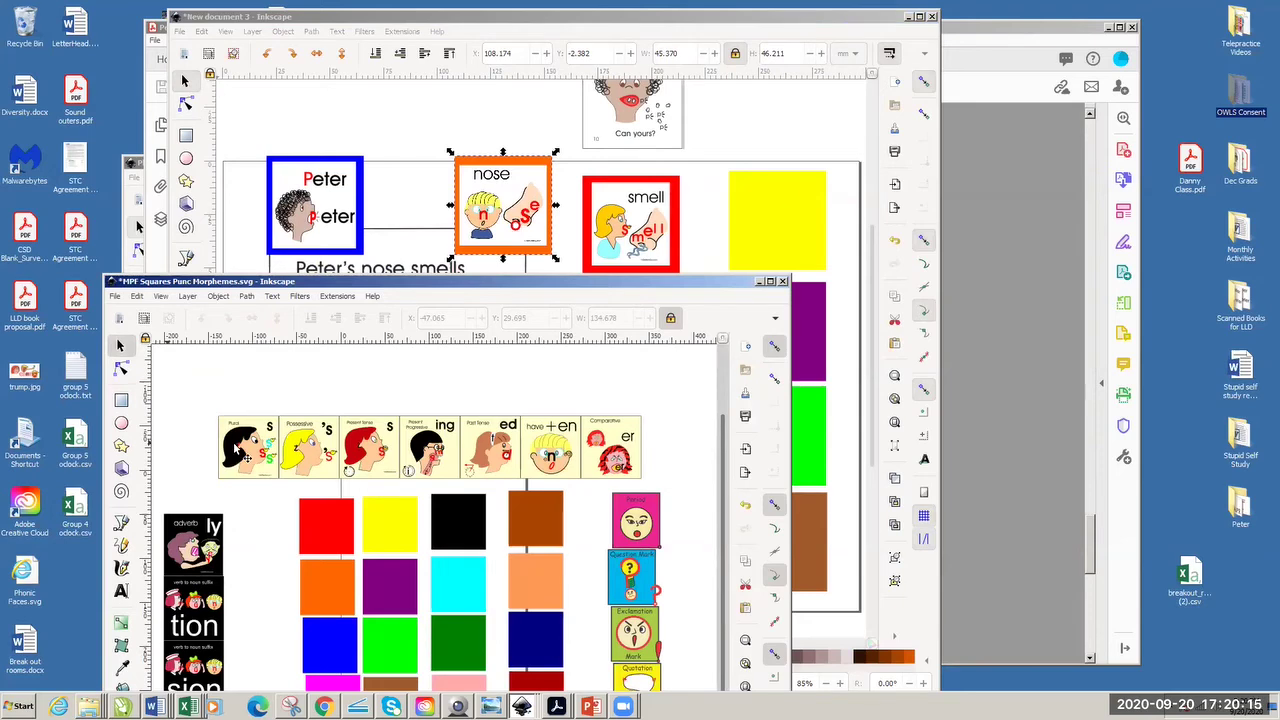
pyautogui.click(238, 450)
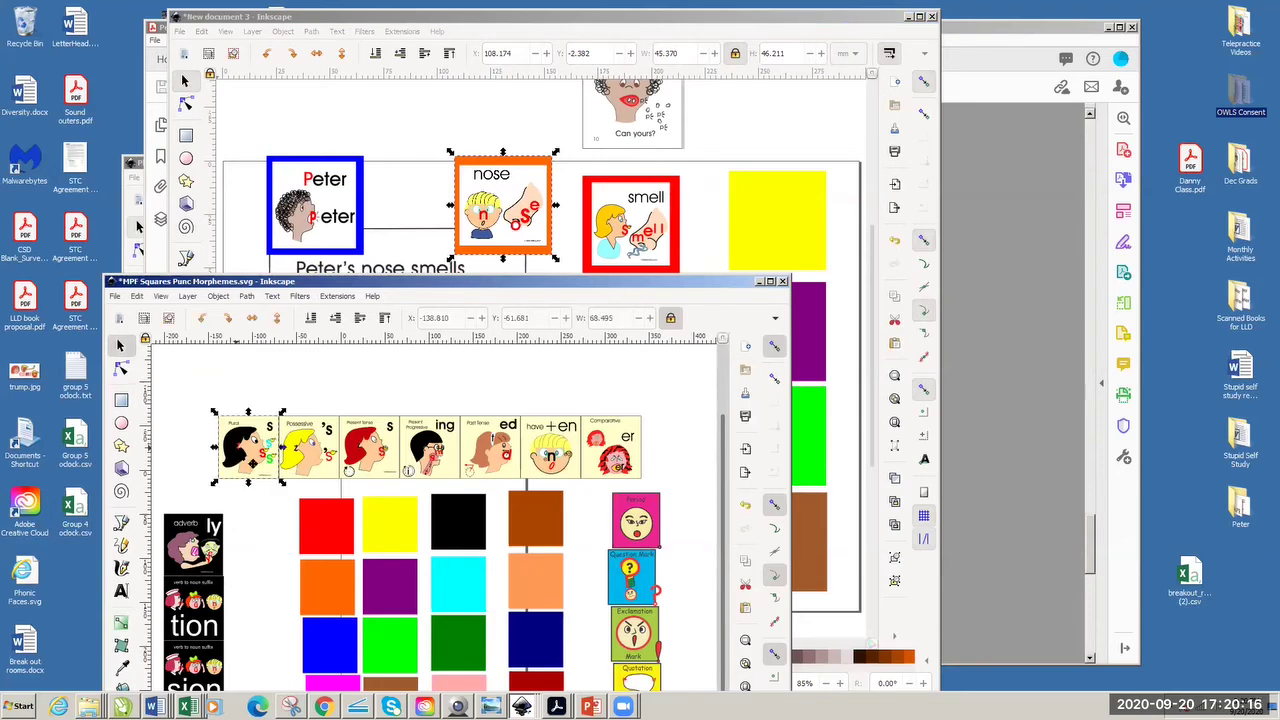
pyautogui.keyDown('shift'); pyautogui.click(300, 453); pyautogui.keyUp('shift')
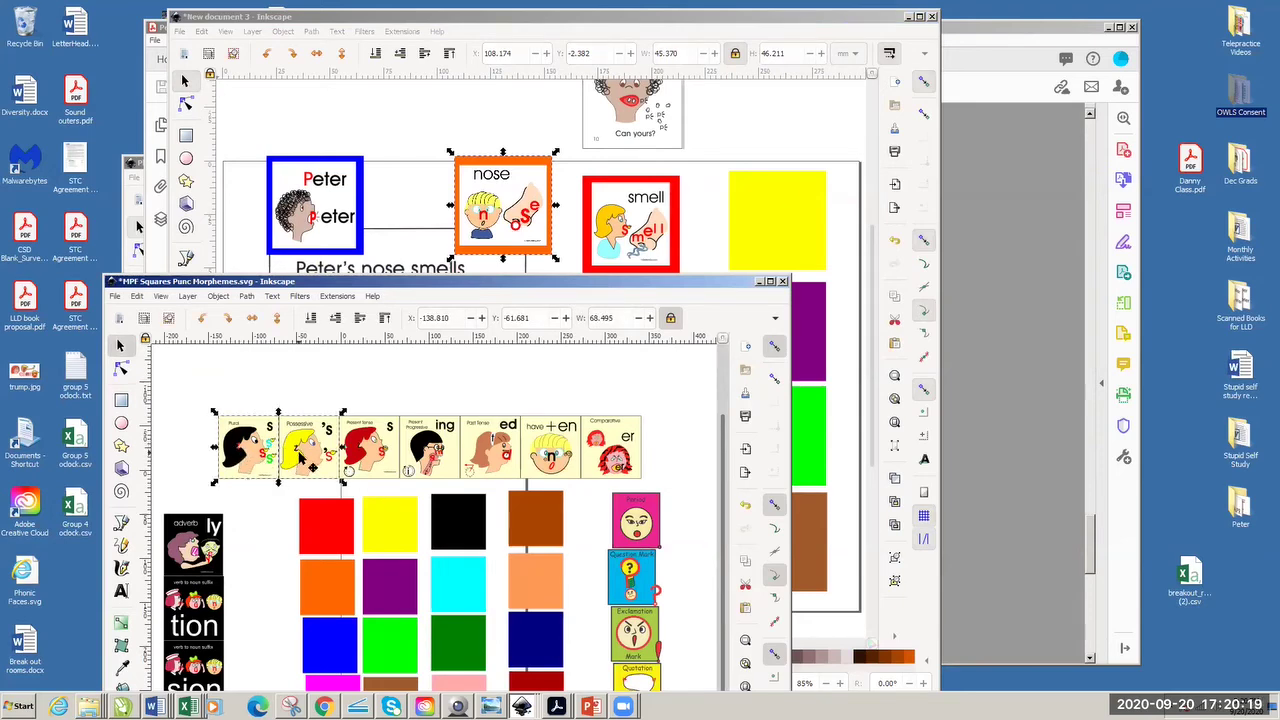
pyautogui.click(381, 136)
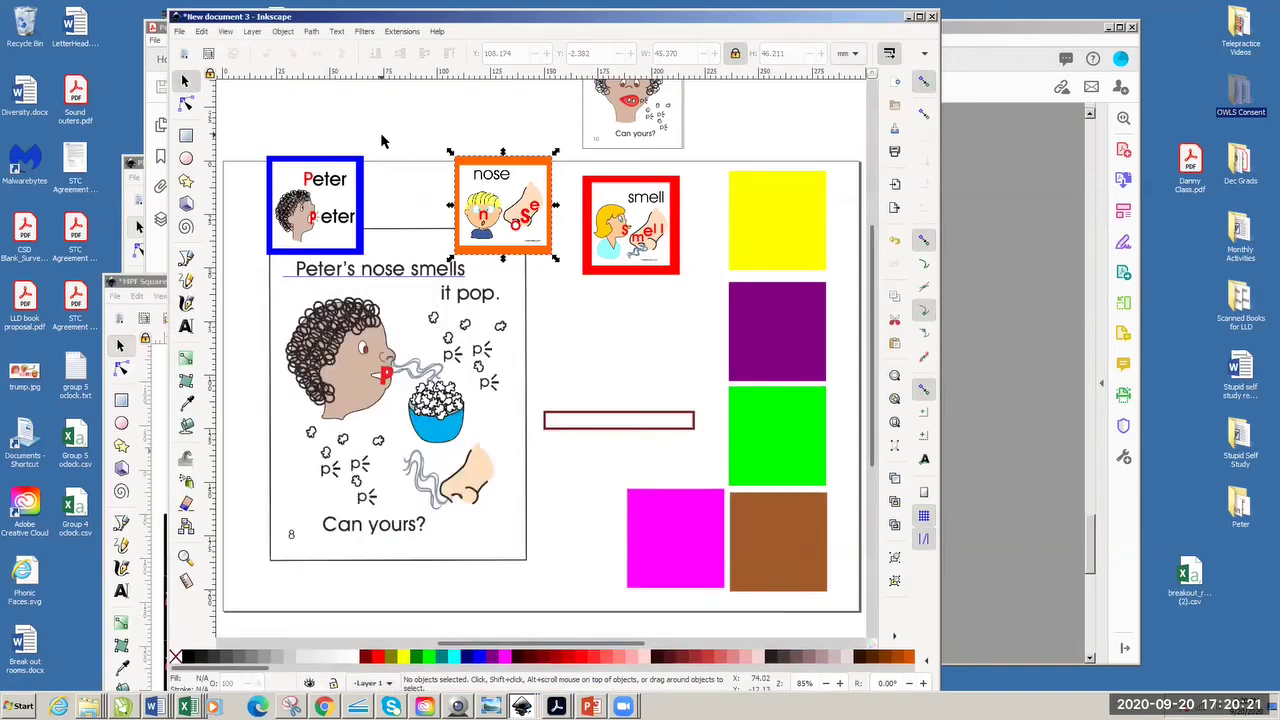
pyautogui.hotkey('ctrl', 'v')
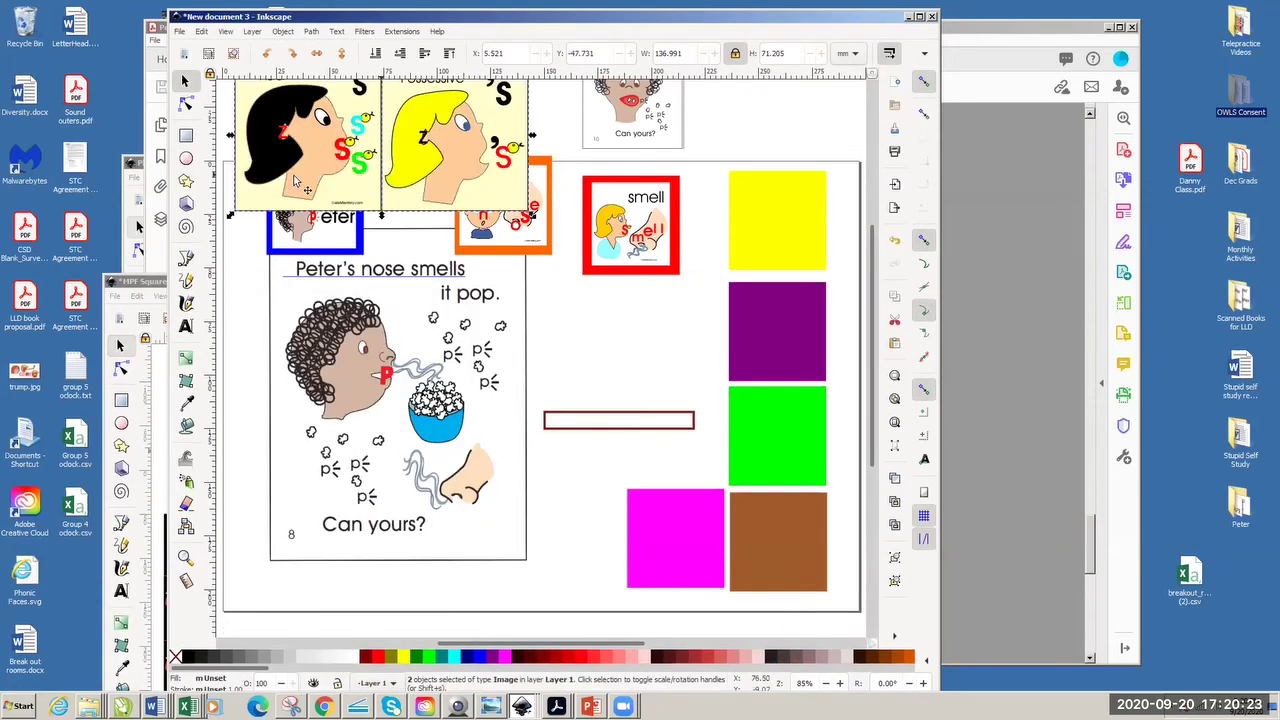
pyautogui.moveTo(230, 214); pyautogui.dragTo(351, 152)
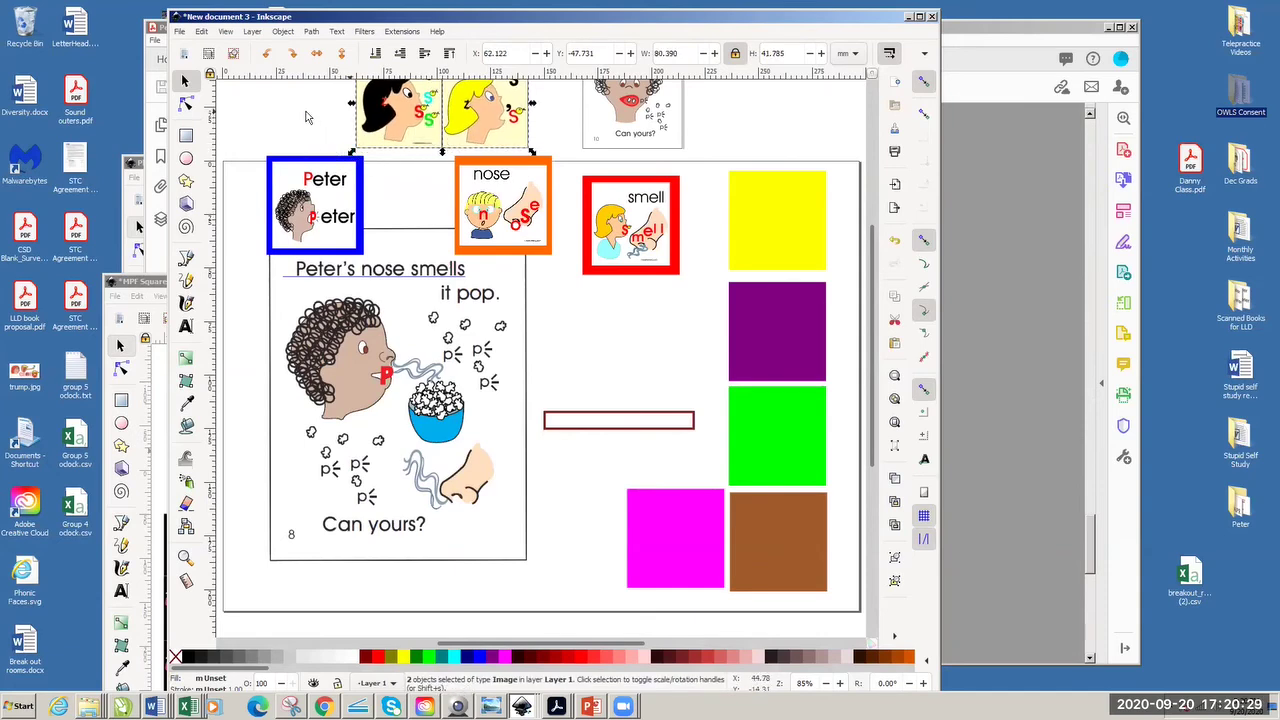
pyautogui.click(310, 119)
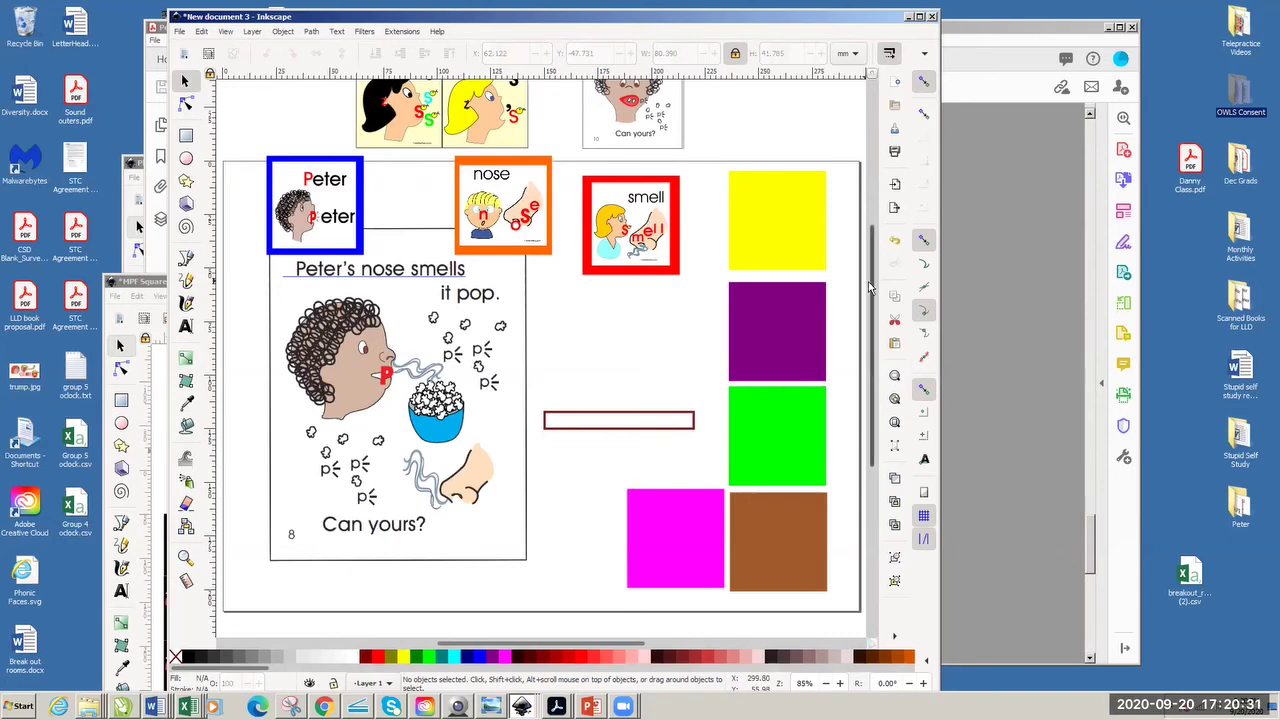
# - Set the Possessive card between Peter and nose, with smell beside nose
pyautogui.moveTo(870, 288); pyautogui.dragTo(878, 240)
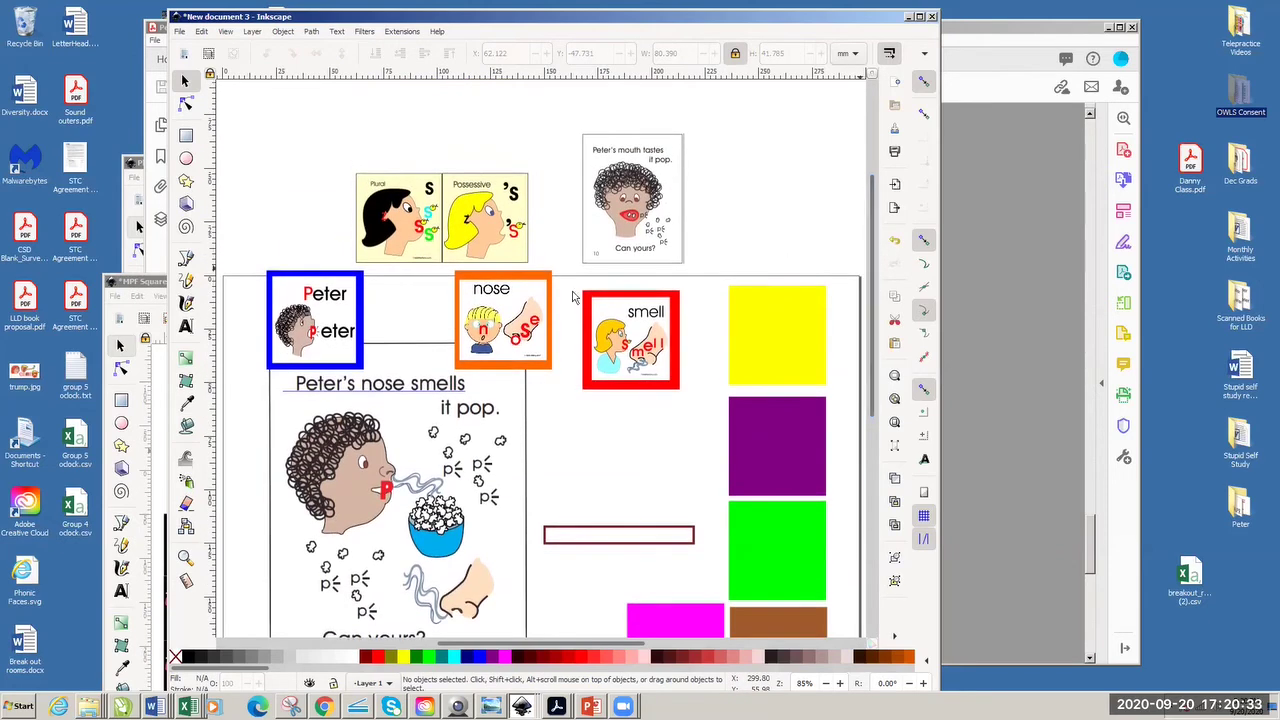
pyautogui.moveTo(630, 338); pyautogui.dragTo(603, 338)
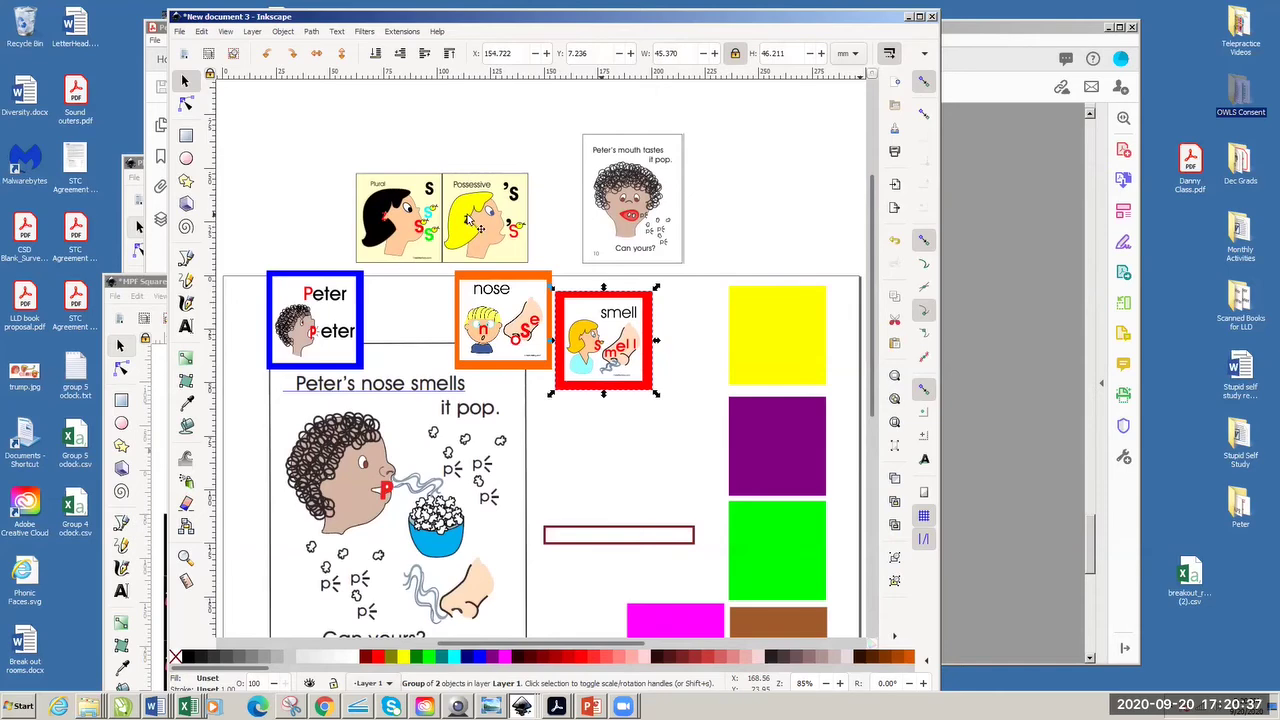
pyautogui.moveTo(475, 225); pyautogui.dragTo(390, 320)
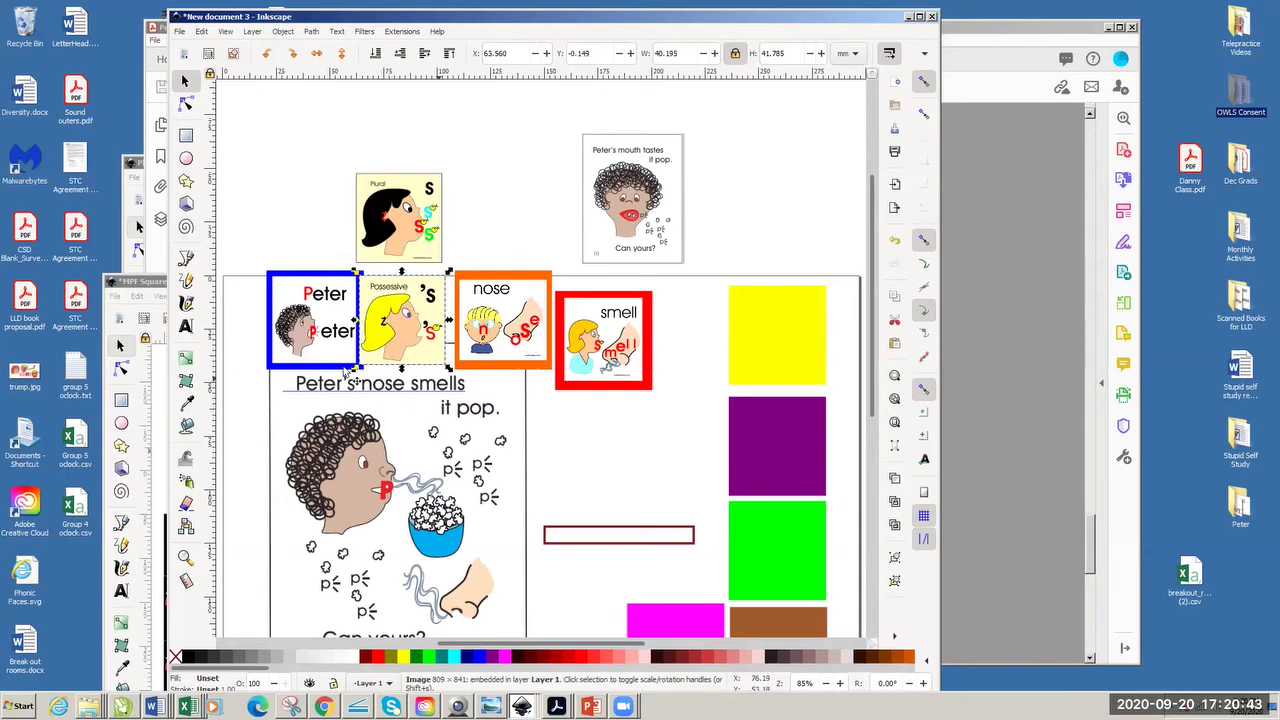
# - Paste the Present Tense card, scale it to about 61% and snap it beside the smell card
pyautogui.click(156, 466)
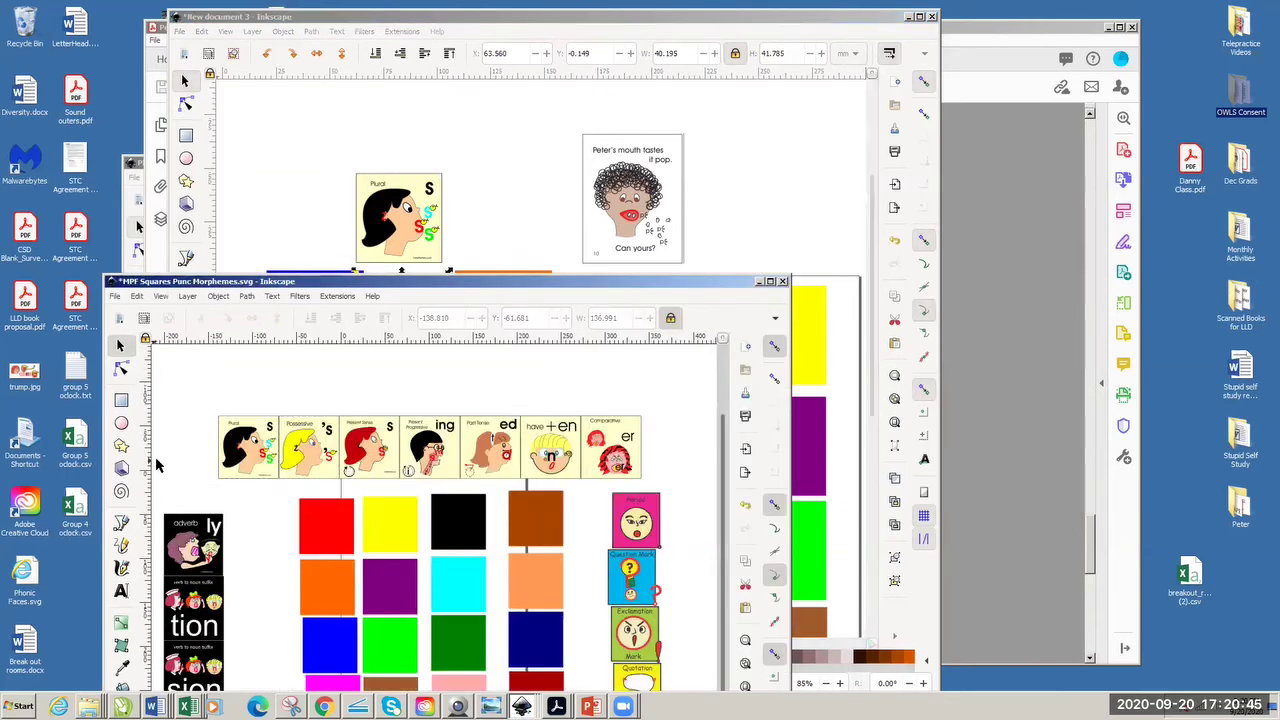
pyautogui.click(364, 460)
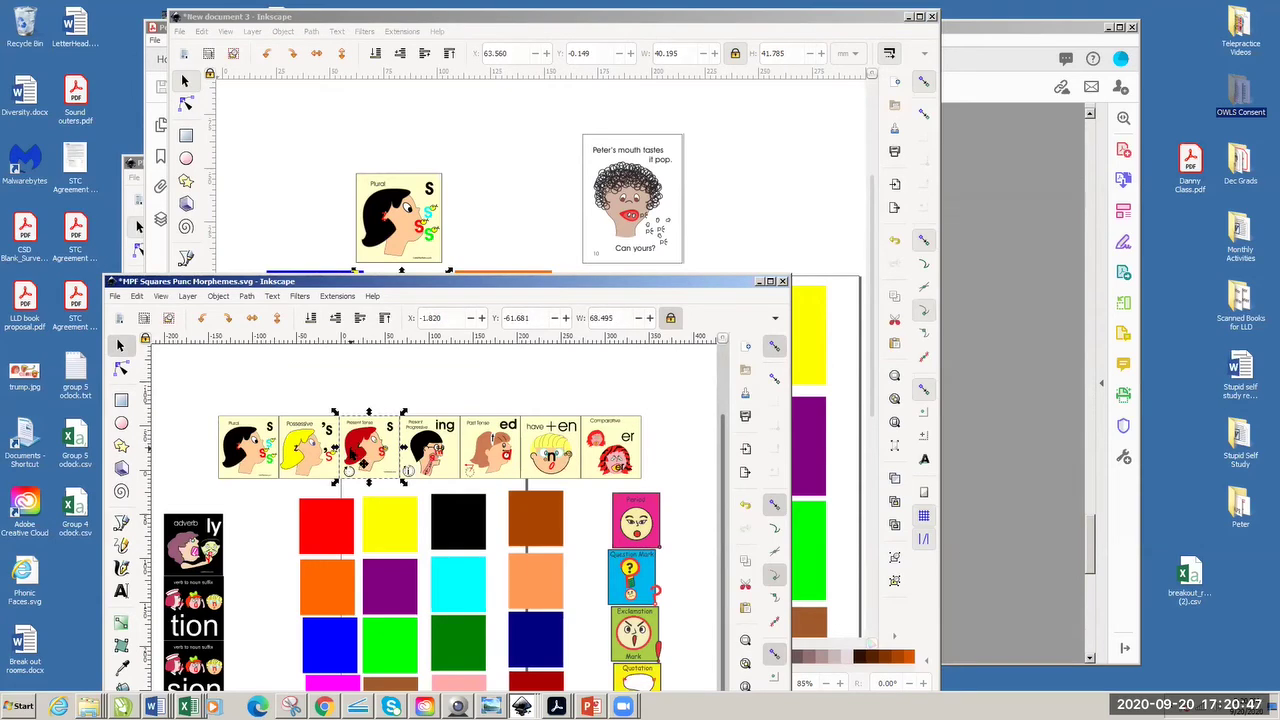
pyautogui.click(506, 226)
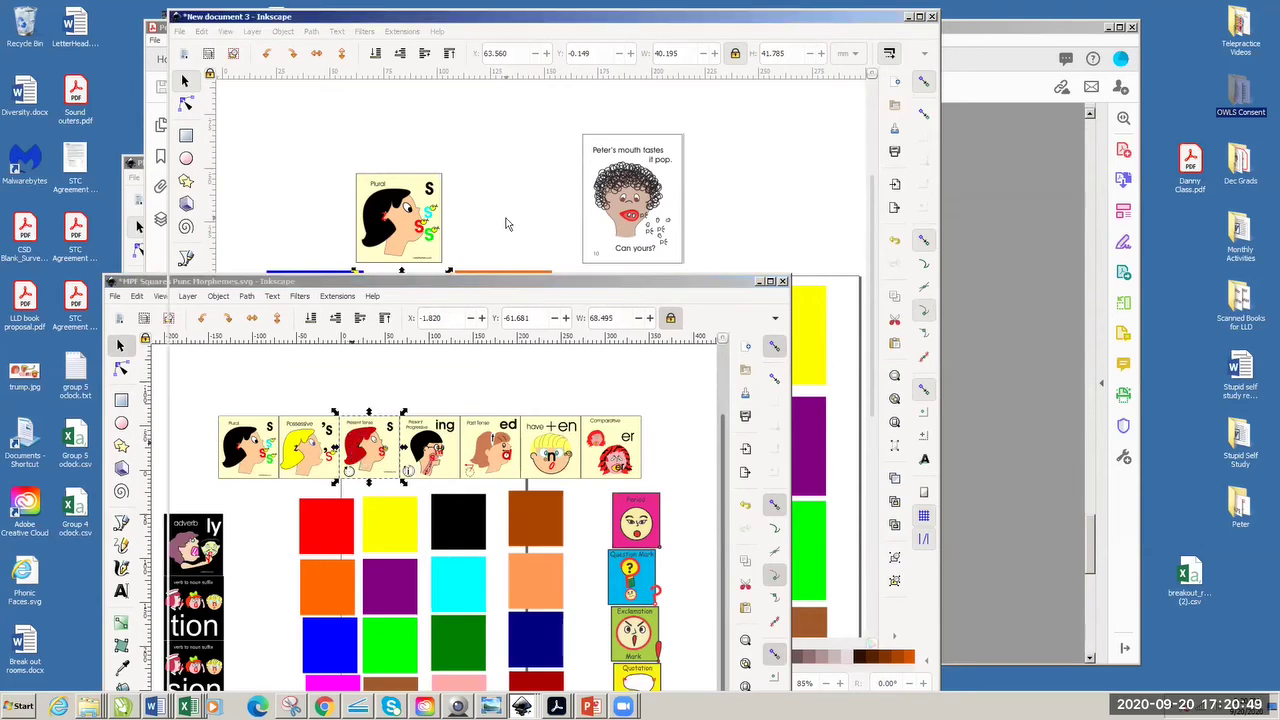
pyautogui.hotkey('ctrl', 'v')
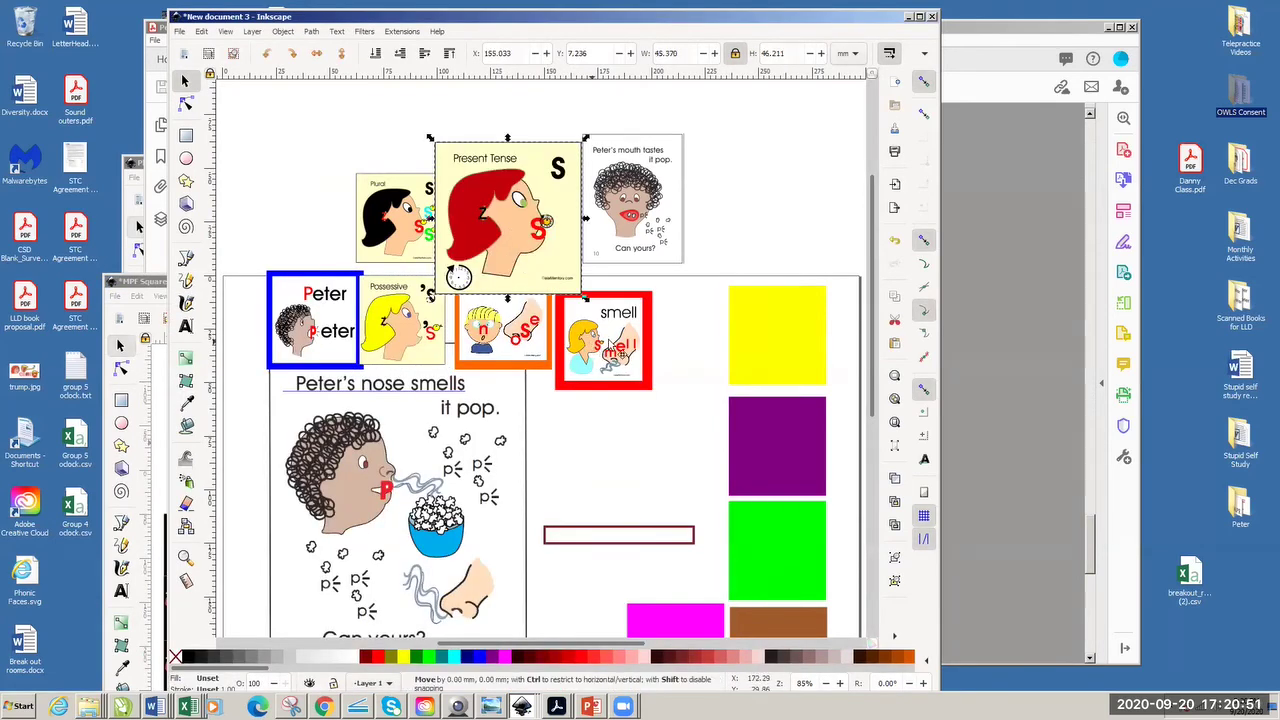
pyautogui.moveTo(578, 348); pyautogui.dragTo(594, 344)
pyautogui.click(480, 210)
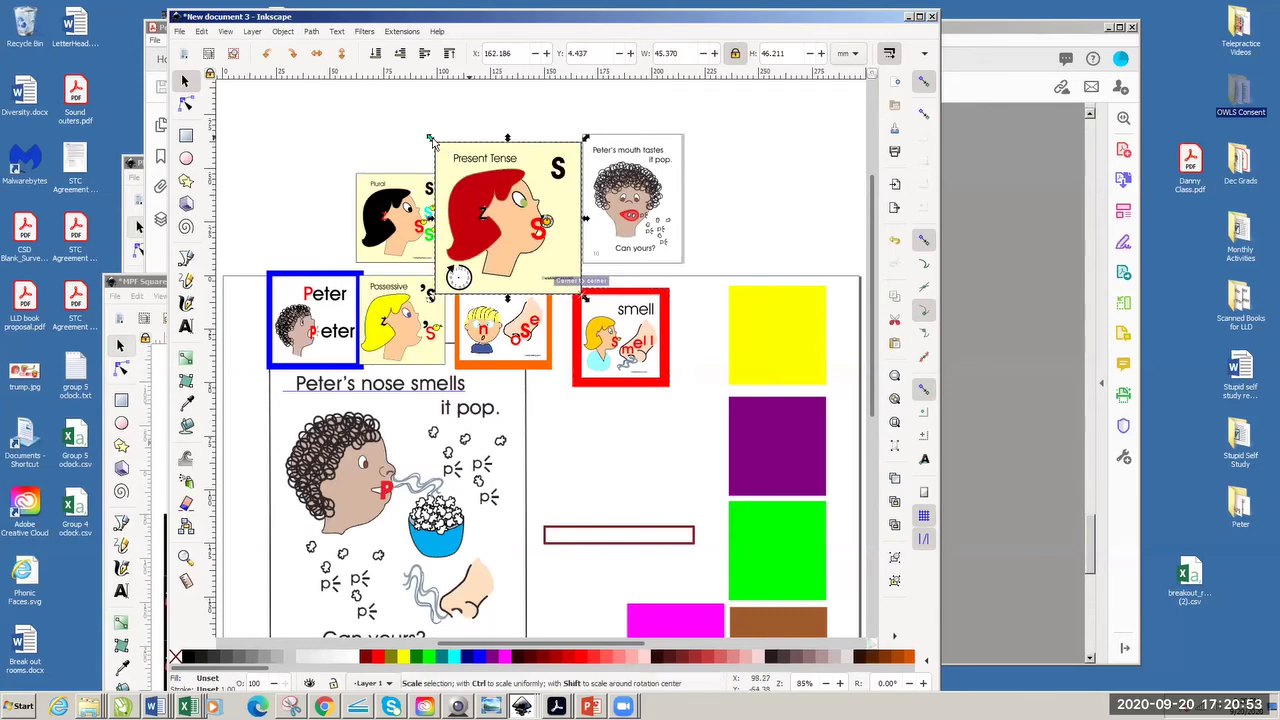
pyautogui.moveTo(434, 141); pyautogui.dragTo(511, 210)
pyautogui.moveTo(543, 261); pyautogui.dragTo(694, 350)
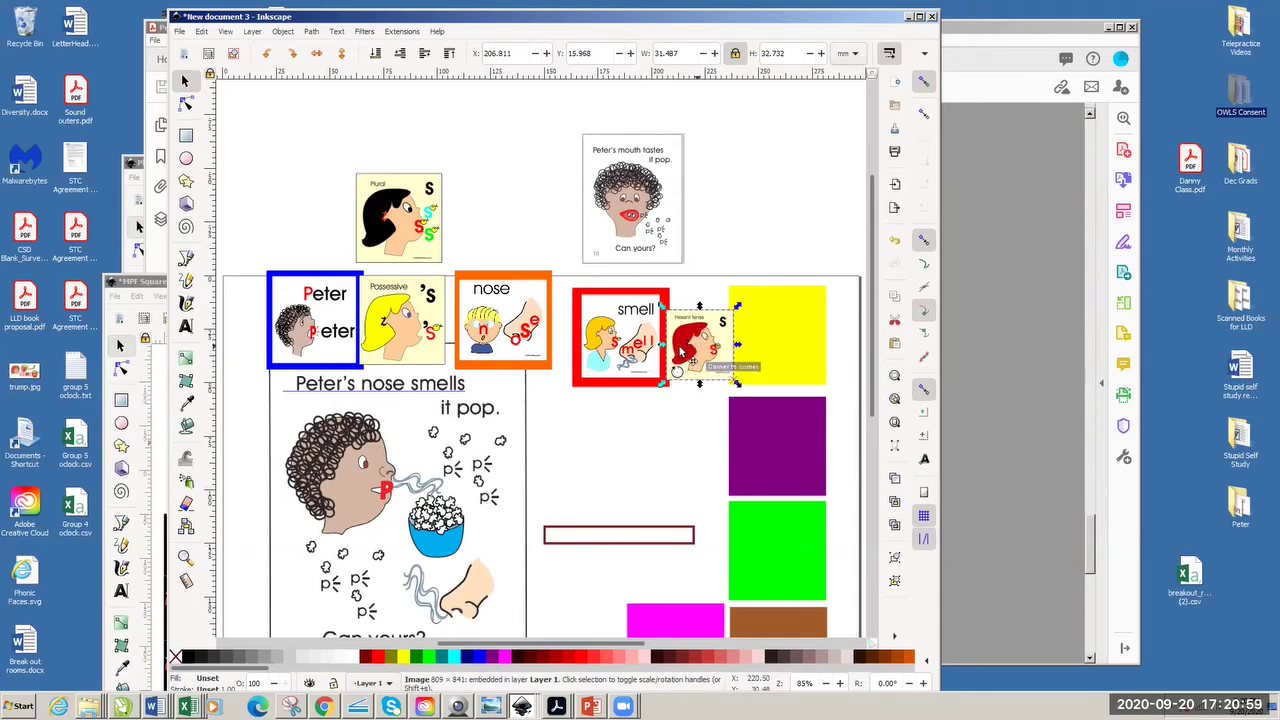
pyautogui.moveTo(690, 360); pyautogui.dragTo(683, 358)
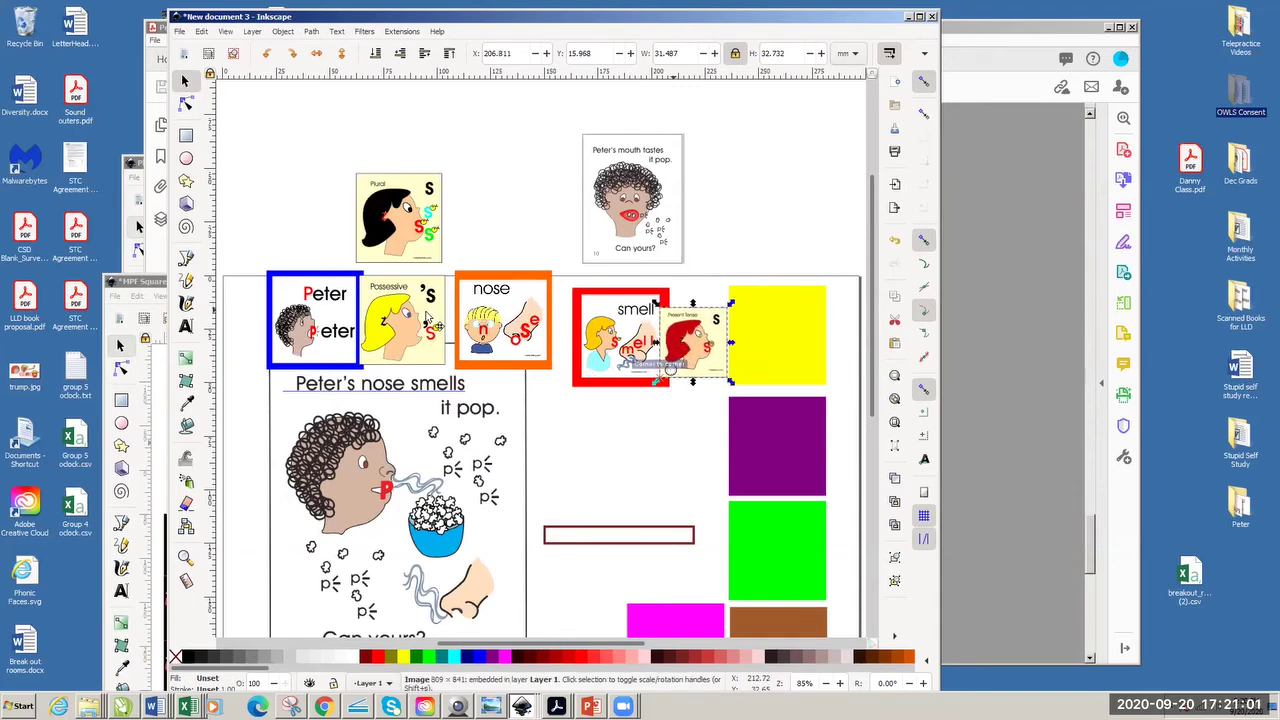
# - Shrink the Possessive card to sit next to the Peter card
pyautogui.moveTo(430, 316); pyautogui.dragTo(424, 316)
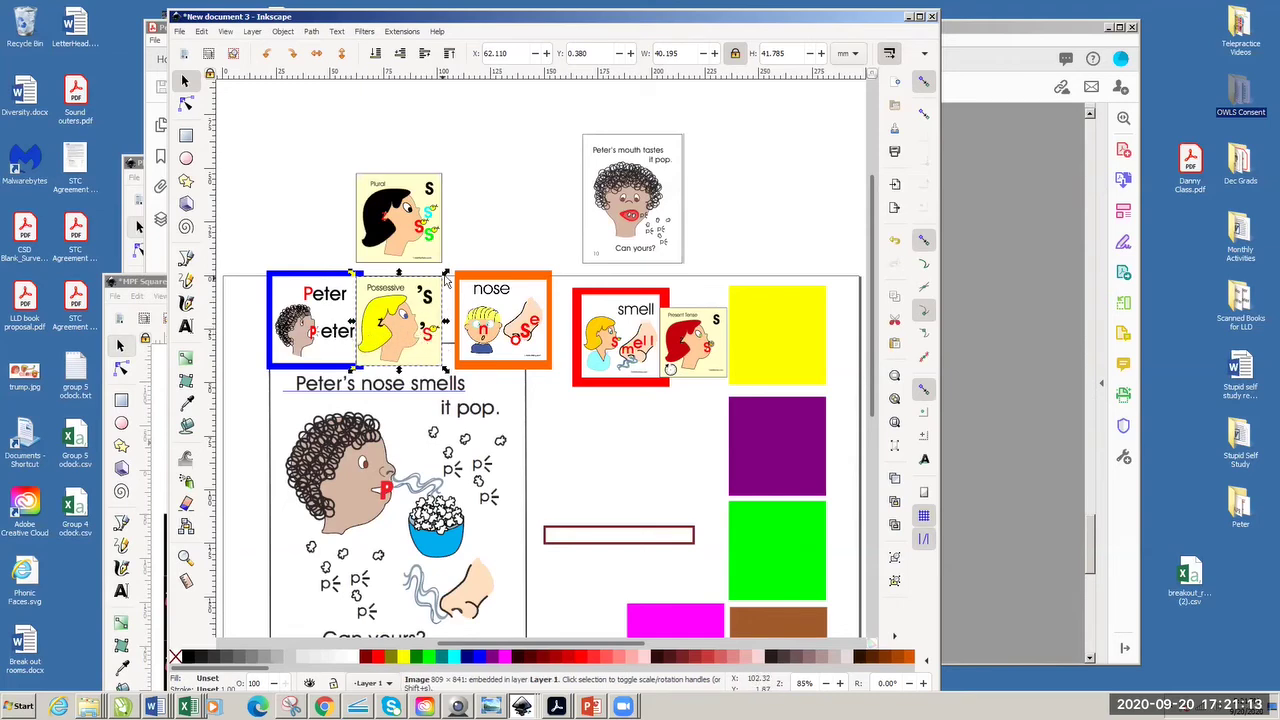
pyautogui.moveTo(444, 272); pyautogui.dragTo(420, 296)
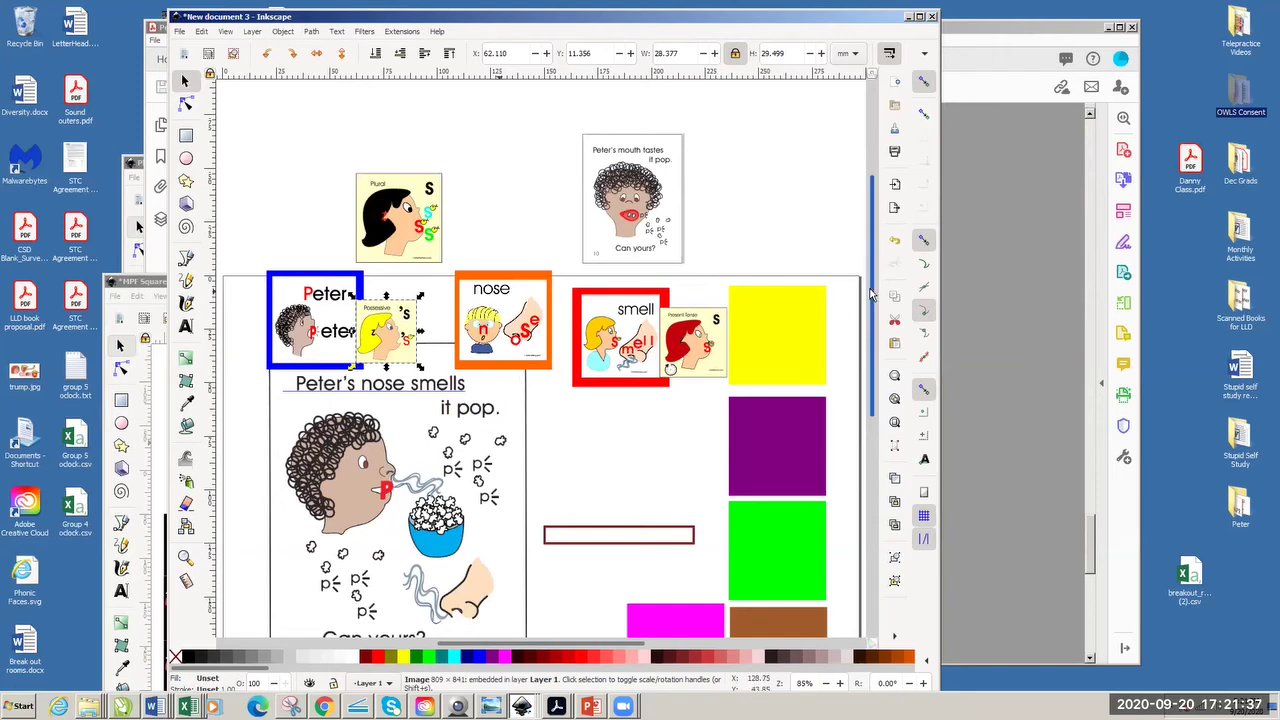
pyautogui.scroll(-3, 866, 297)
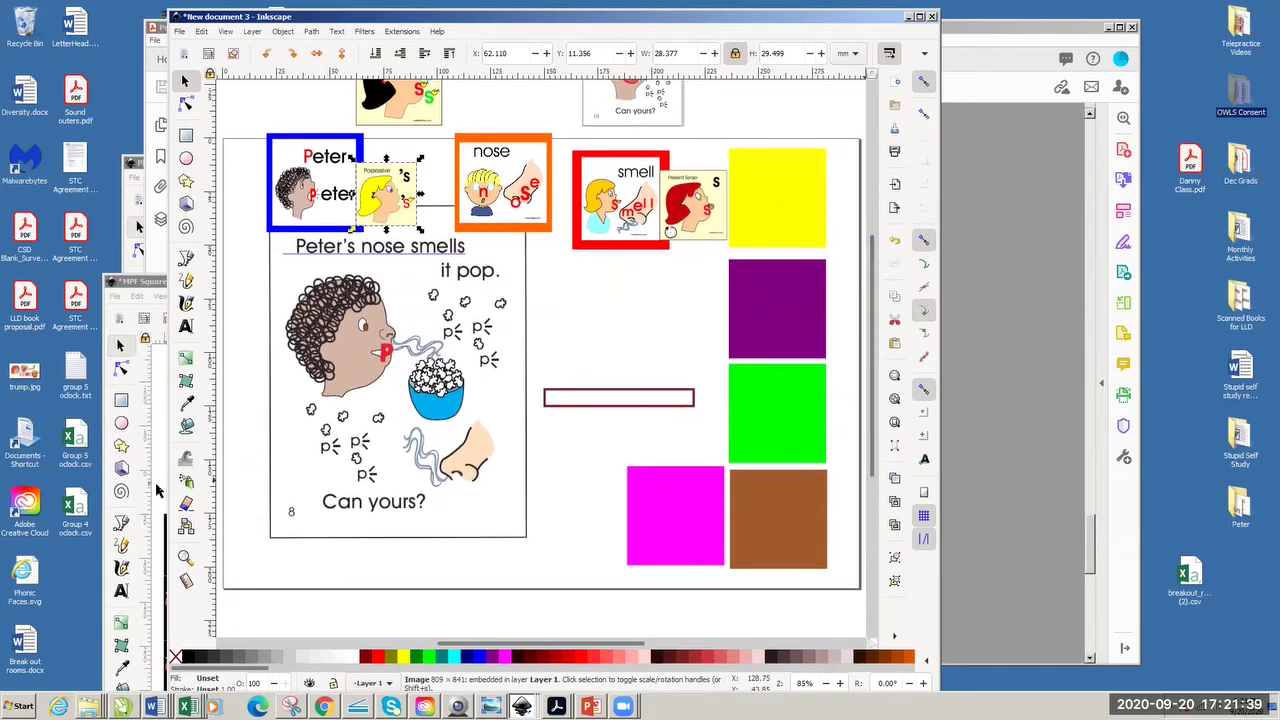
# - Paste the Question Mark card into page 8, shrink it, and set it over the nose picture
pyautogui.click(140, 497)
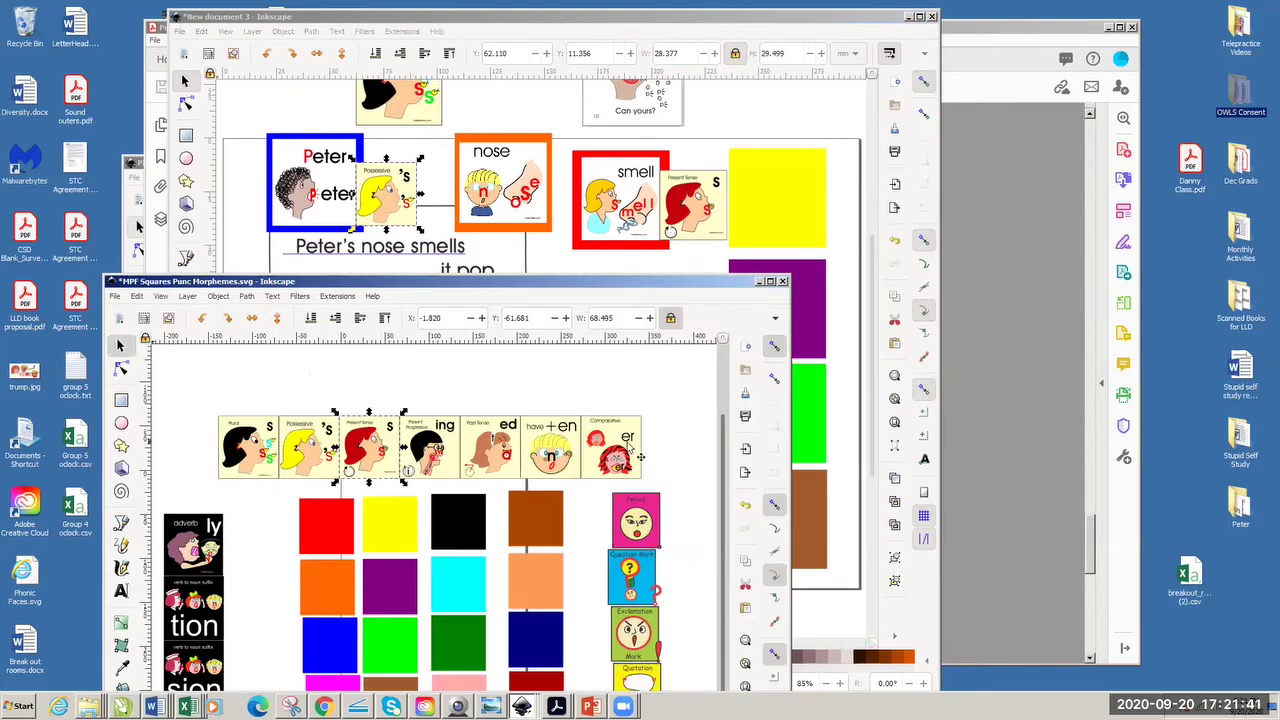
pyautogui.scroll(-2, 700, 450)
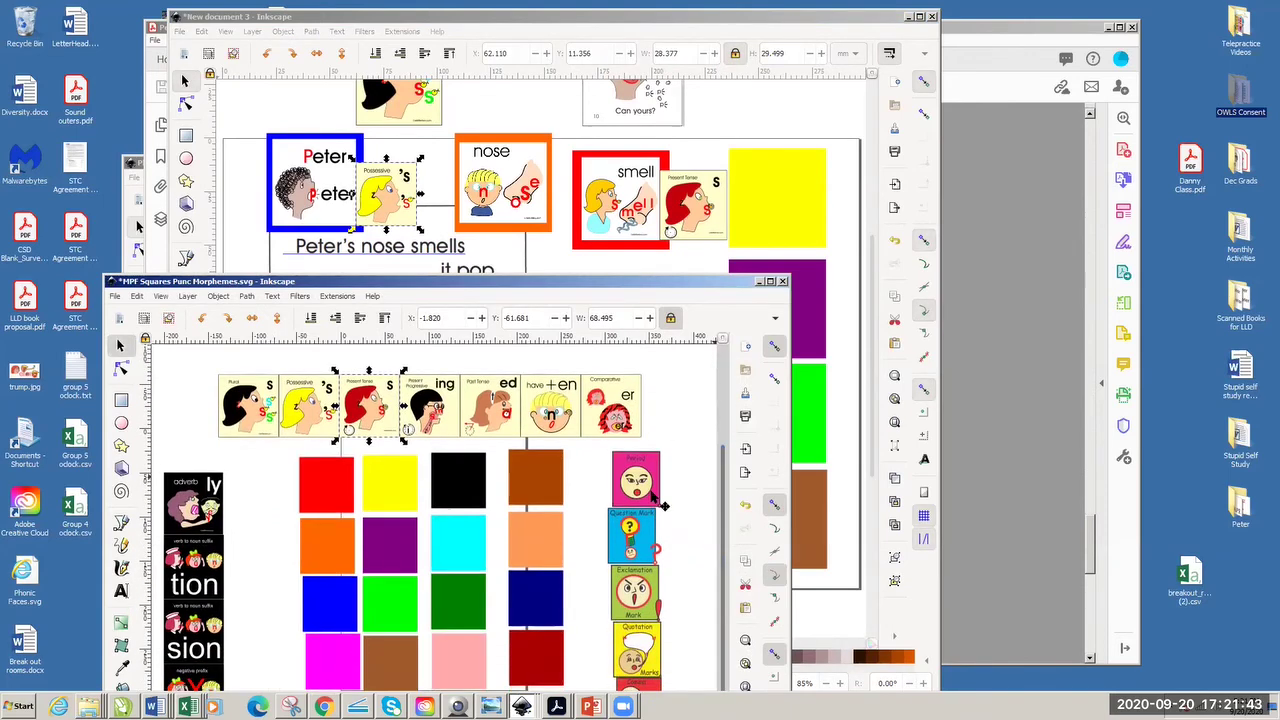
pyautogui.click(631, 540)
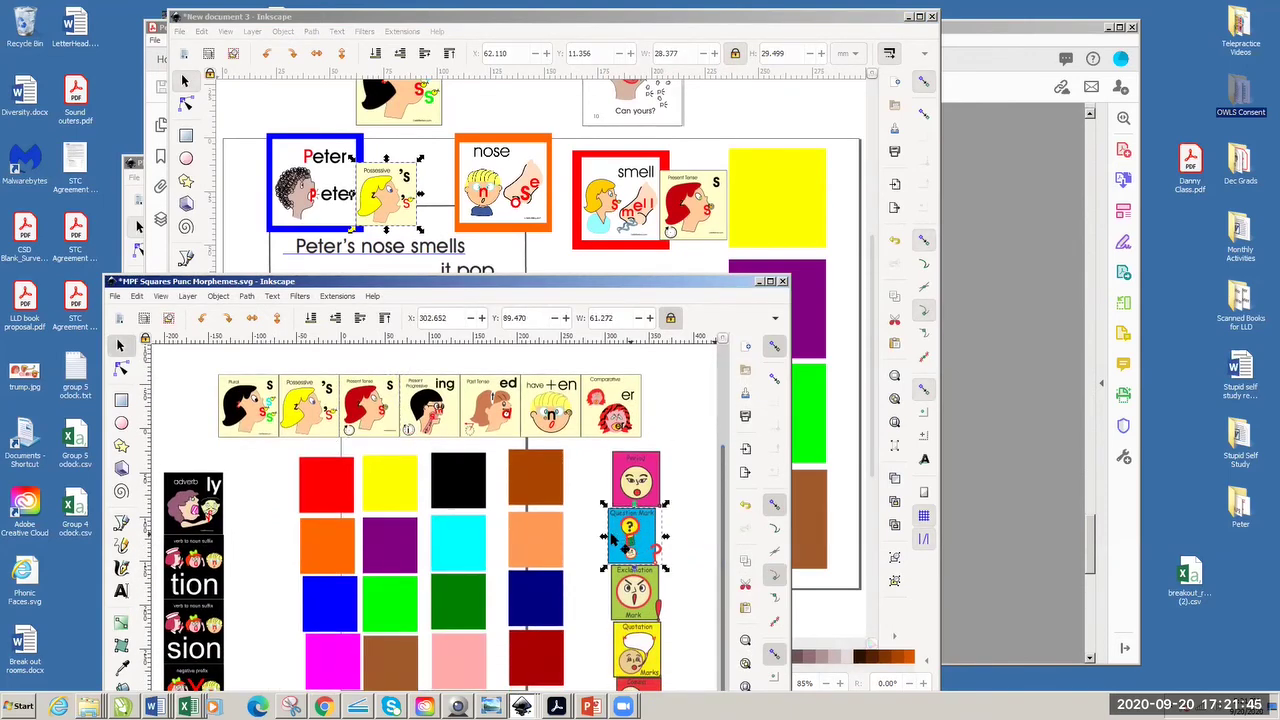
pyautogui.click(660, 265)
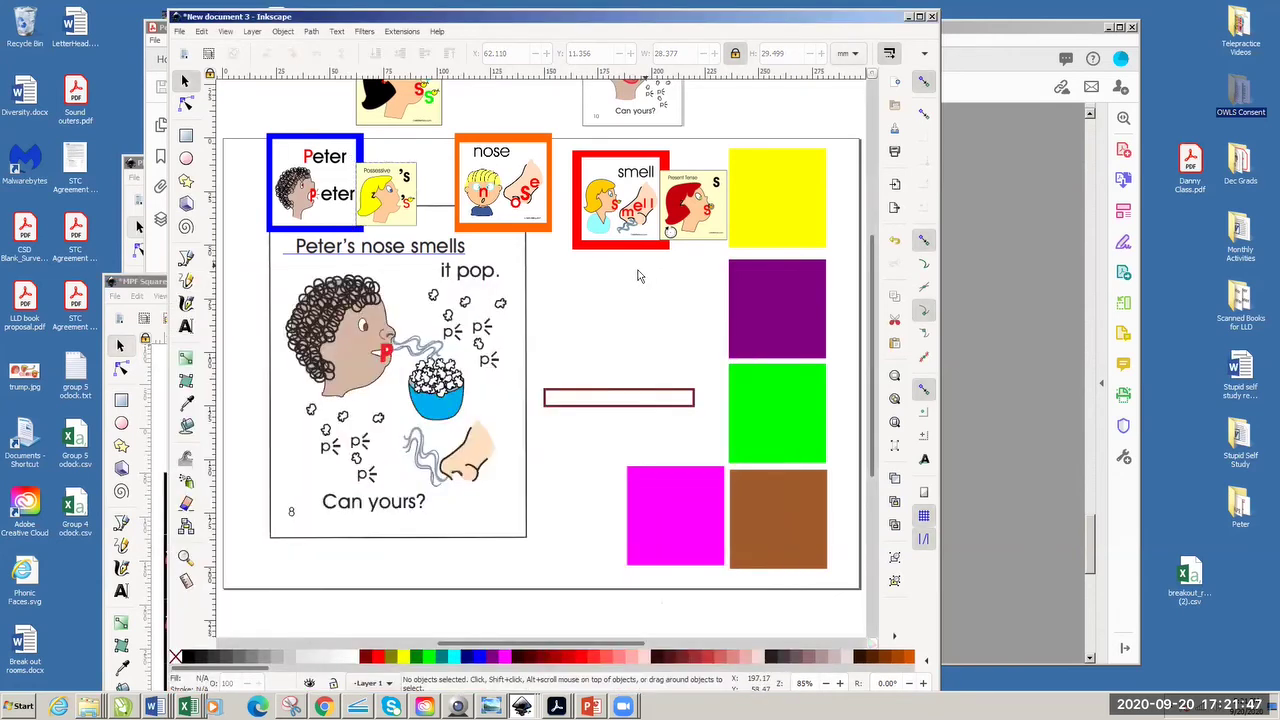
pyautogui.hotkey('ctrl', 'v')
pyautogui.moveTo(603, 319); pyautogui.dragTo(488, 539)
pyautogui.moveTo(594, 419); pyautogui.dragTo(551, 463)
pyautogui.moveTo(517, 510); pyautogui.dragTo(502, 511)
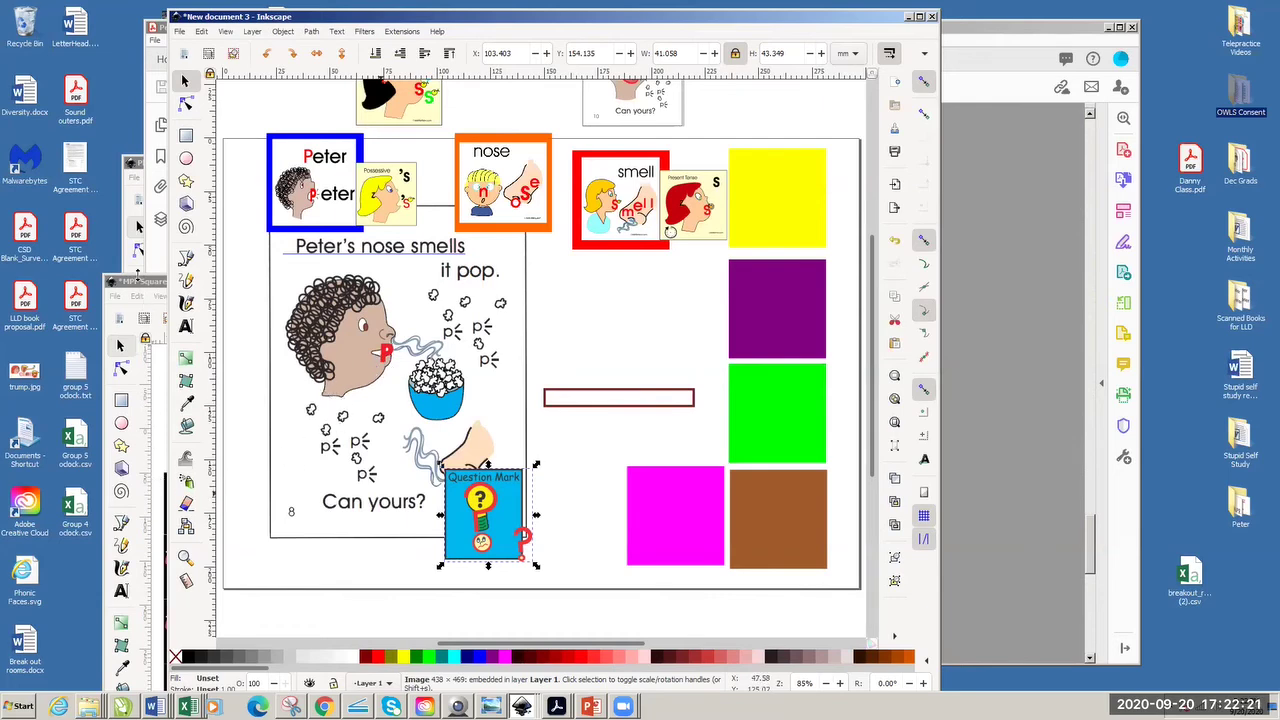
# - Move the page 8 window left so the Phonic Faces sheet shows alongside
pyautogui.click(130, 256)
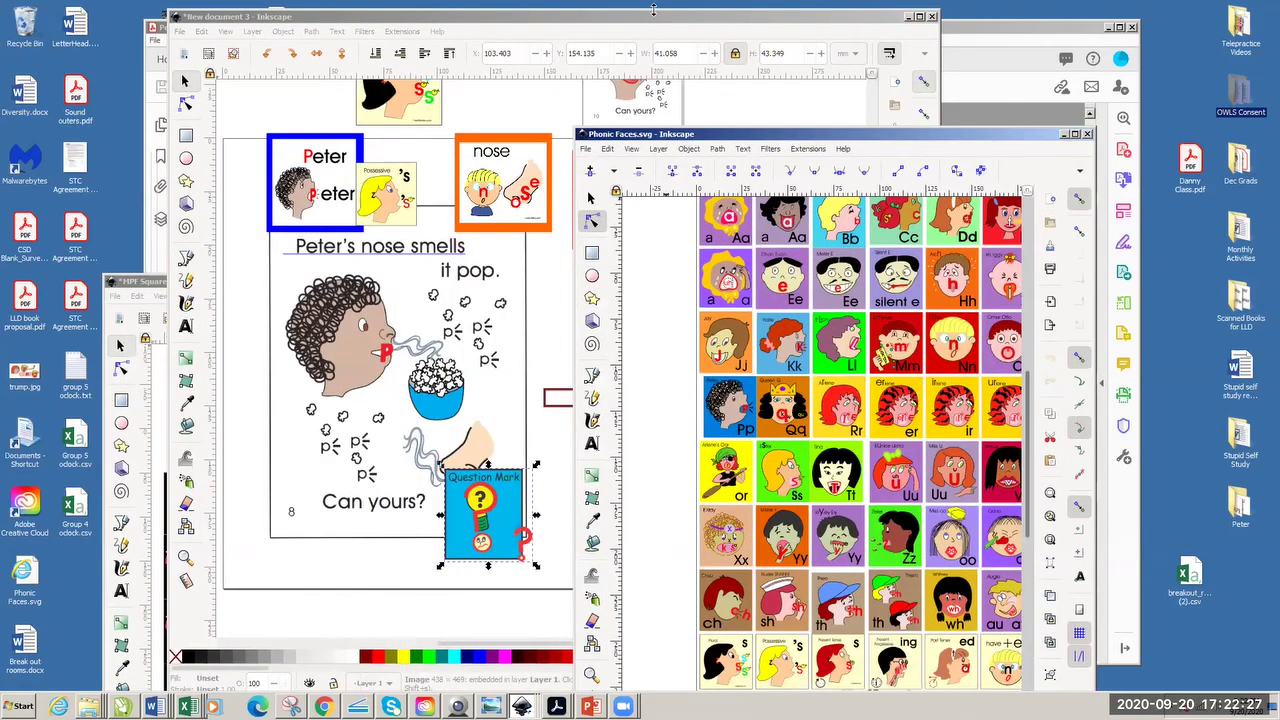
pyautogui.click(655, 14)
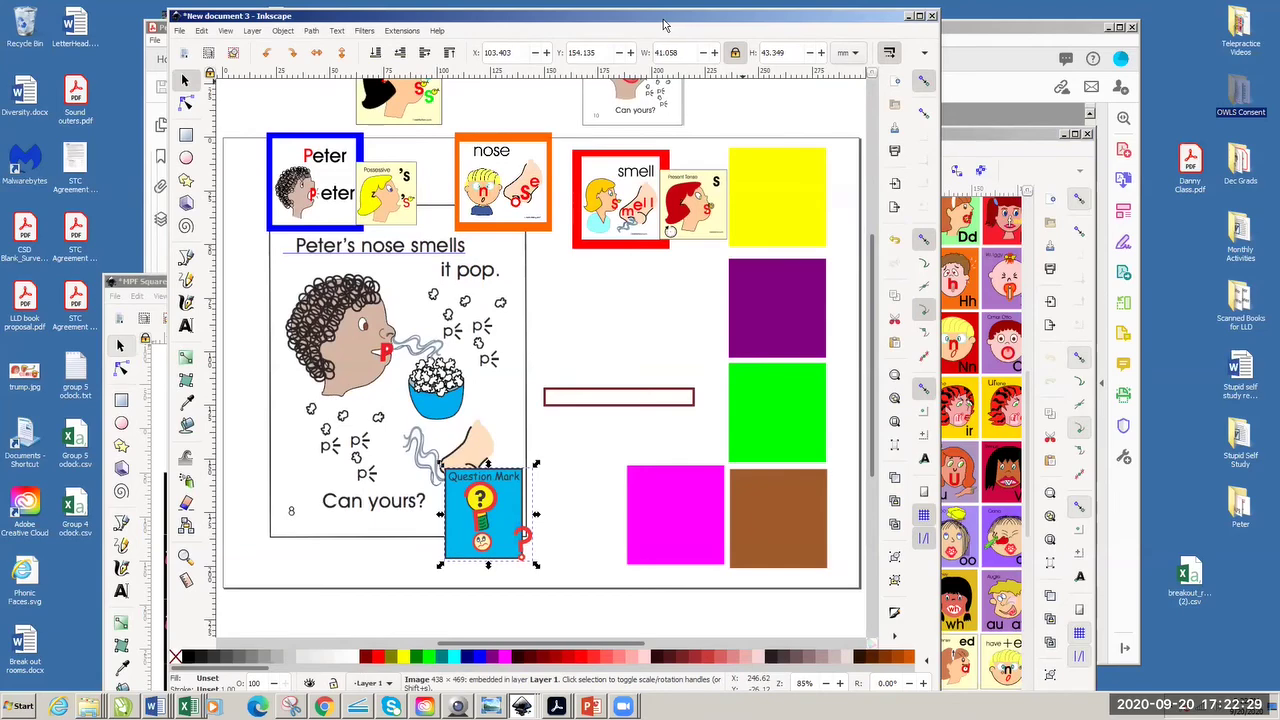
pyautogui.moveTo(665, 25); pyautogui.dragTo(422, 37)
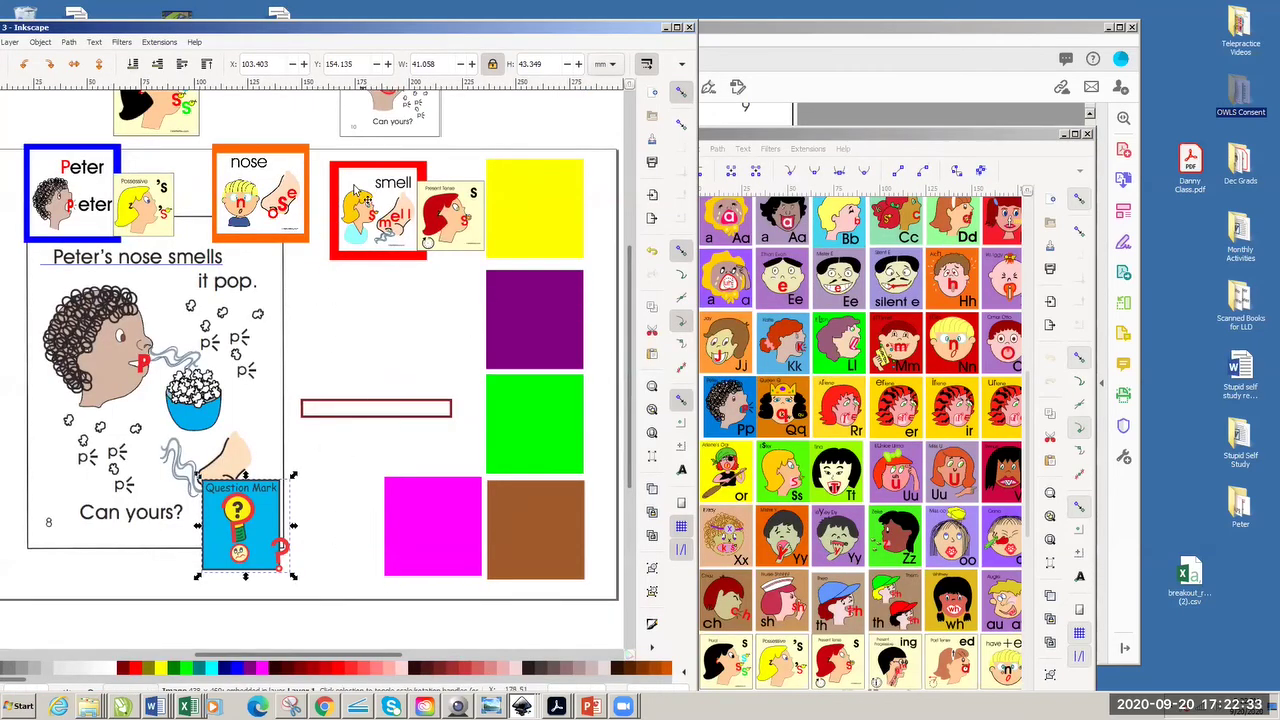
# - Select the smell cards and coloured squares and move them far below page 8
pyautogui.moveTo(320, 145); pyautogui.dragTo(606, 600)
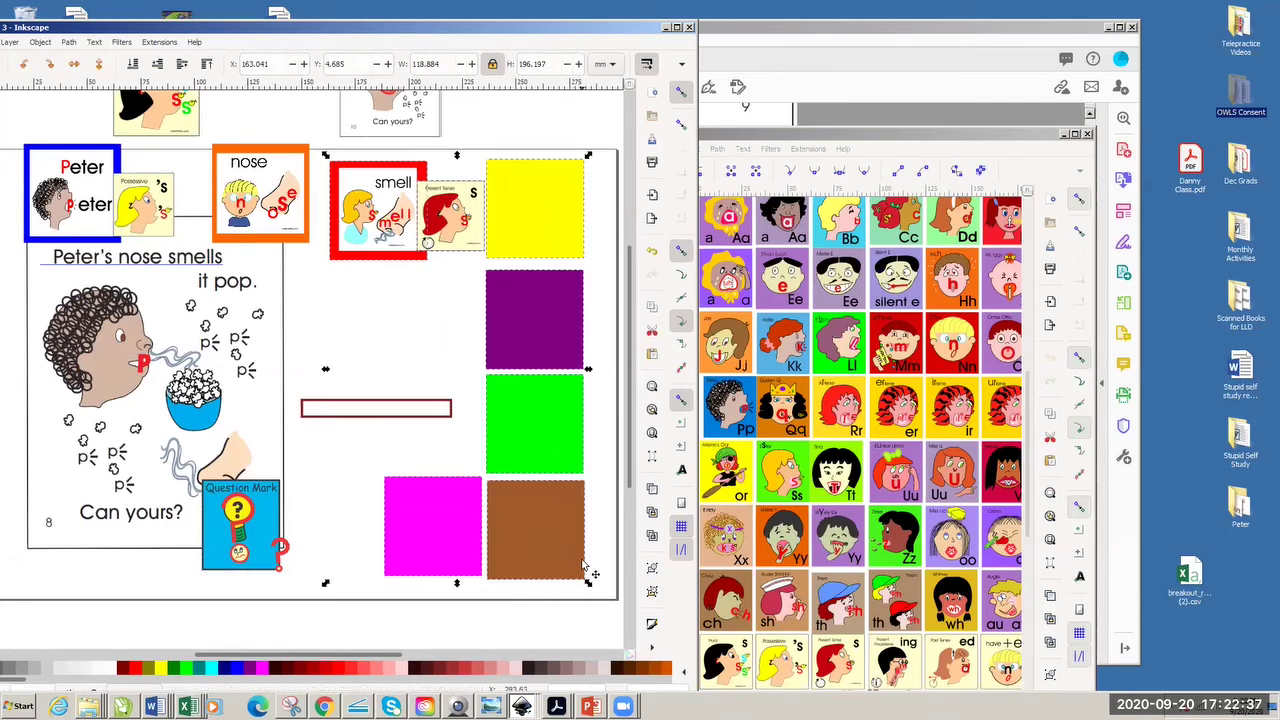
pyautogui.press('Down')
pyautogui.press('Down')
pyautogui.press('Down')
pyautogui.press('Down')
pyautogui.press('Down')
pyautogui.press('Down')
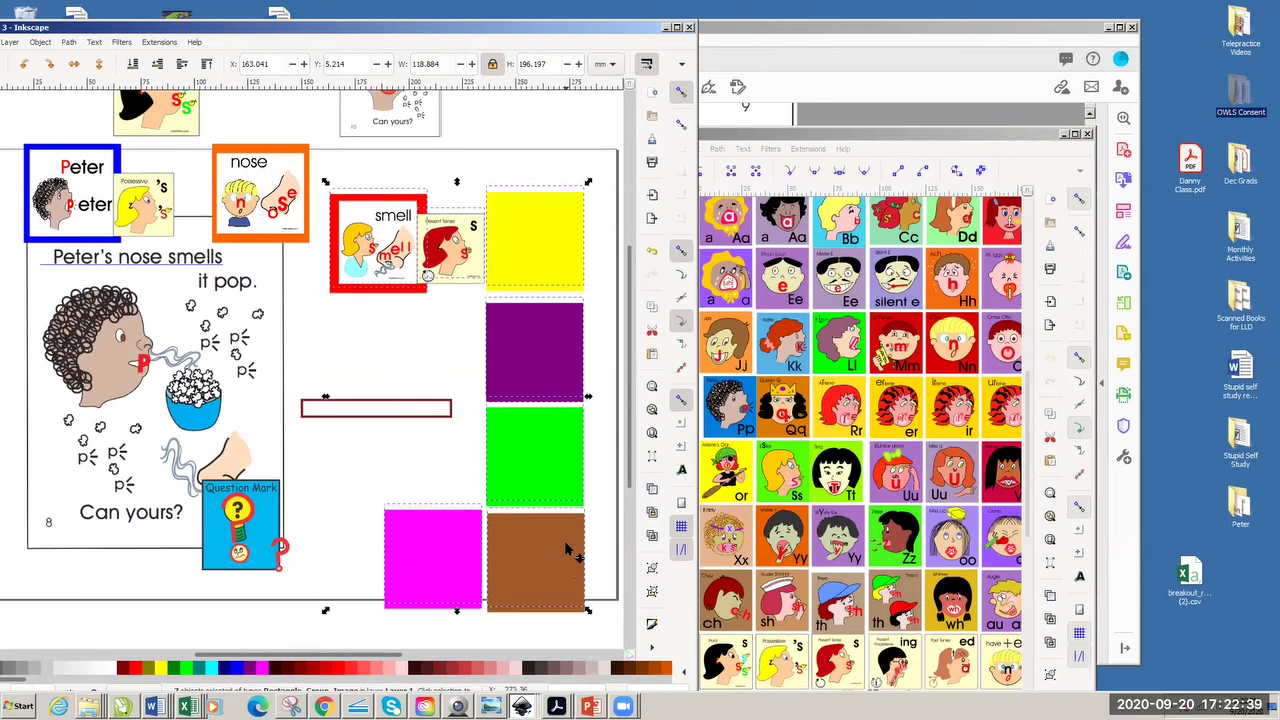
pyautogui.press('Down')
pyautogui.press('Down')
pyautogui.press('Down')
pyautogui.press('Down')
pyautogui.press('Down')
pyautogui.press('Down')
pyautogui.press('Down')
pyautogui.press('Down')
pyautogui.press('Down')
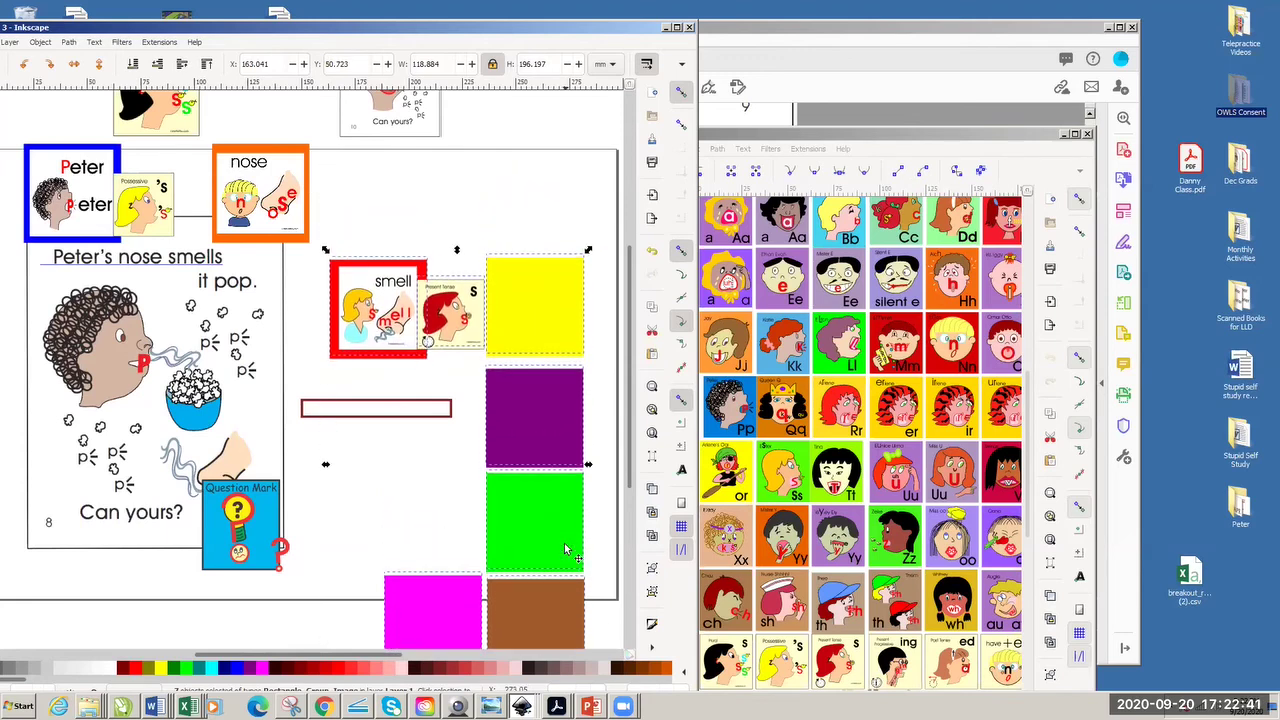
pyautogui.press('Down')
pyautogui.press('Down')
pyautogui.press('Down')
pyautogui.press('Down')
pyautogui.press('Down')
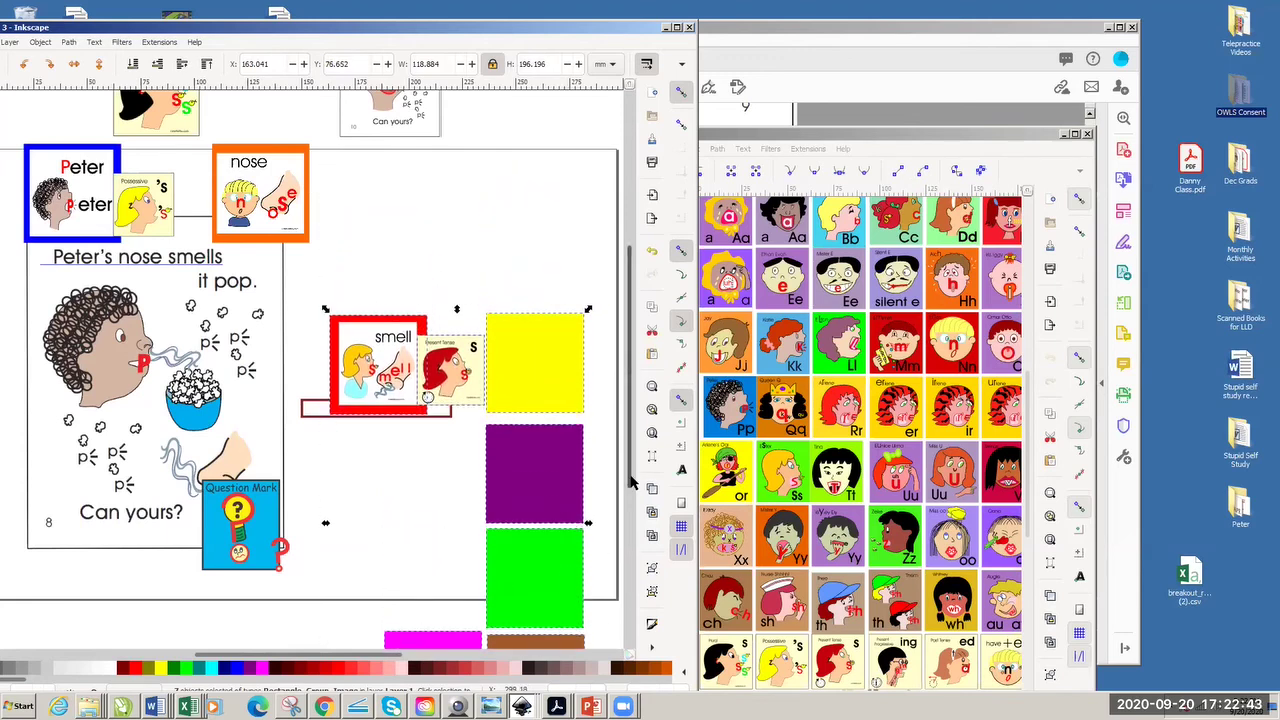
pyautogui.scroll(3, 628, 473)
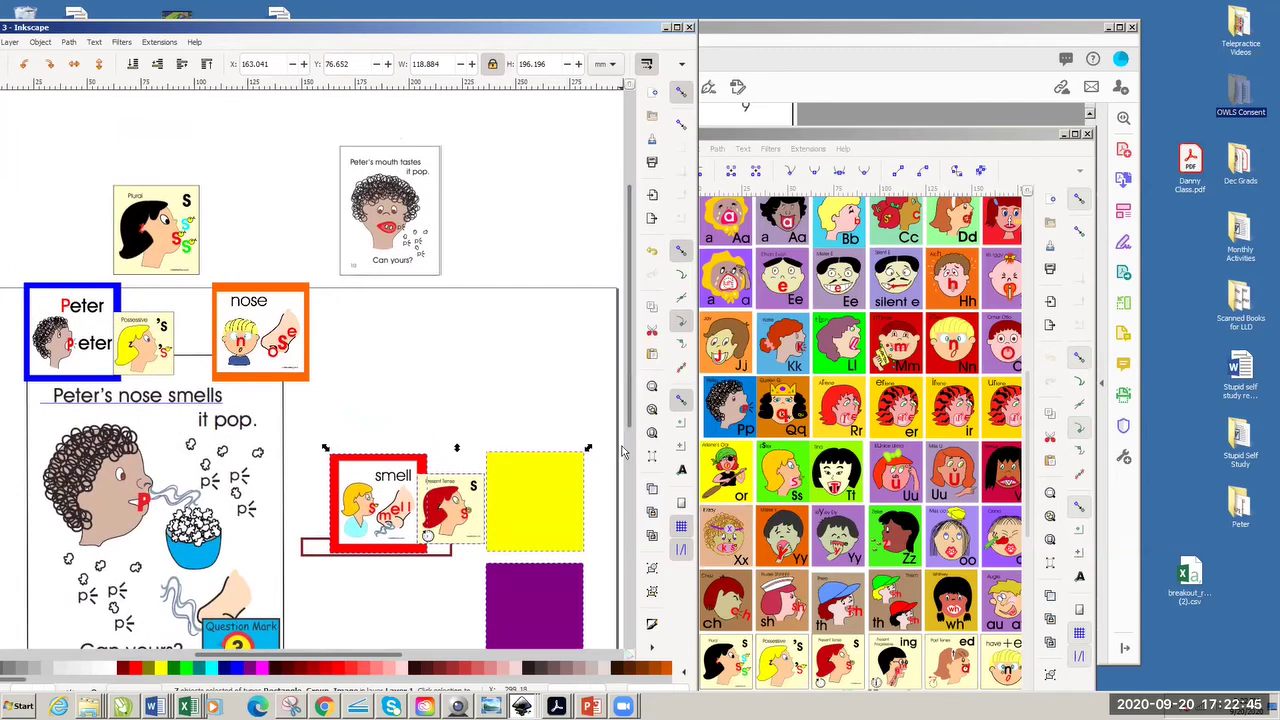
pyautogui.press('Escape')
pyautogui.scroll(-4, 630, 440)
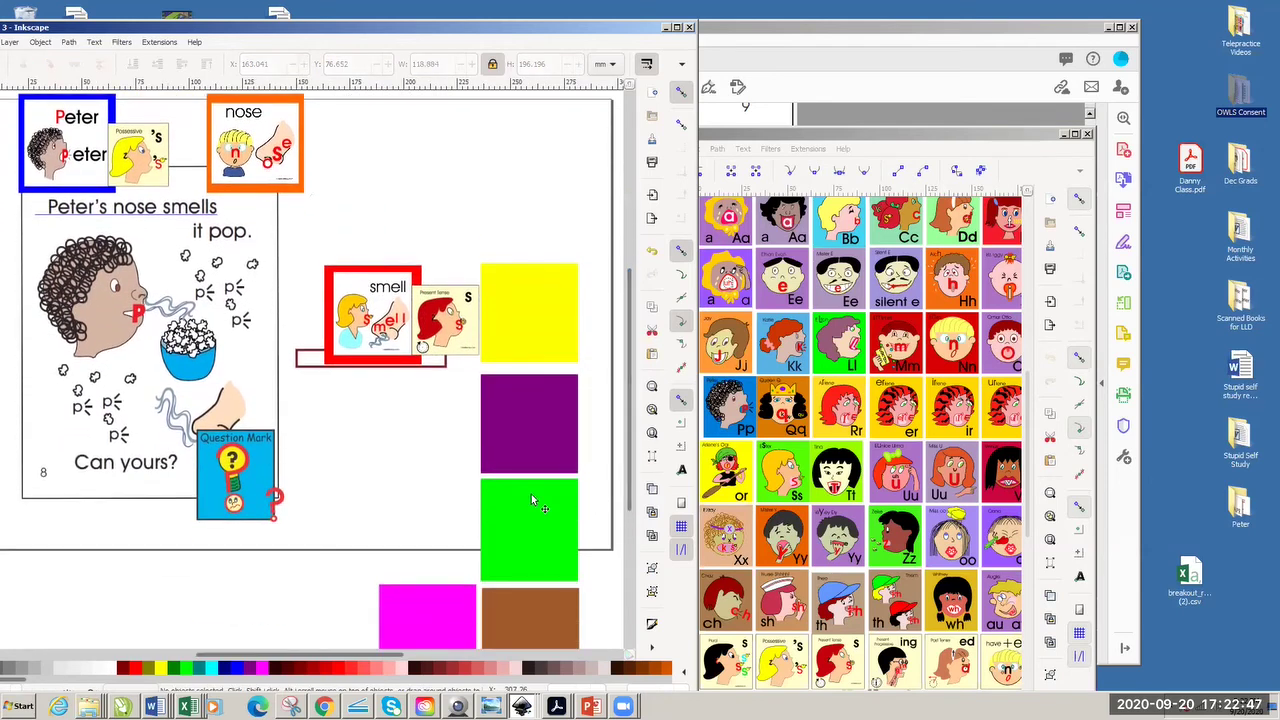
pyautogui.moveTo(295, 247); pyautogui.dragTo(605, 650)
pyautogui.moveTo(636, 480); pyautogui.dragTo(618, 400)
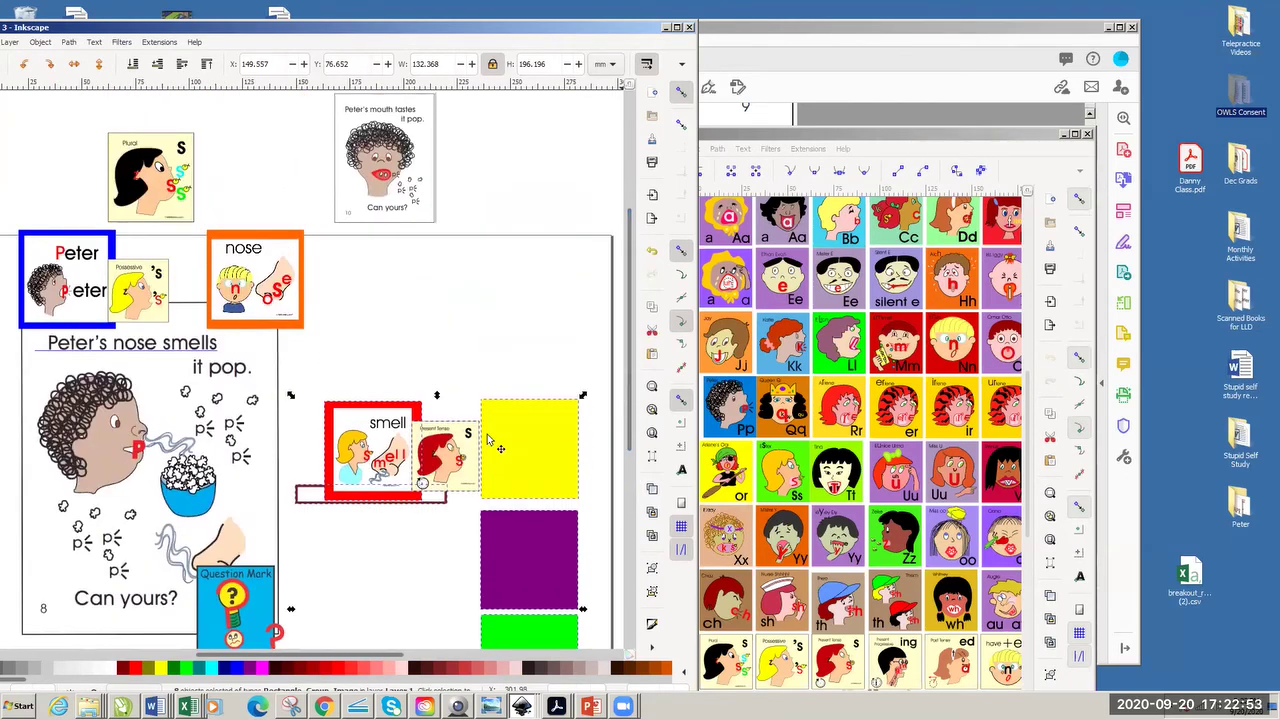
pyautogui.moveTo(490, 440); pyautogui.dragTo(484, 560)
pyautogui.moveTo(619, 468); pyautogui.dragTo(592, 371)
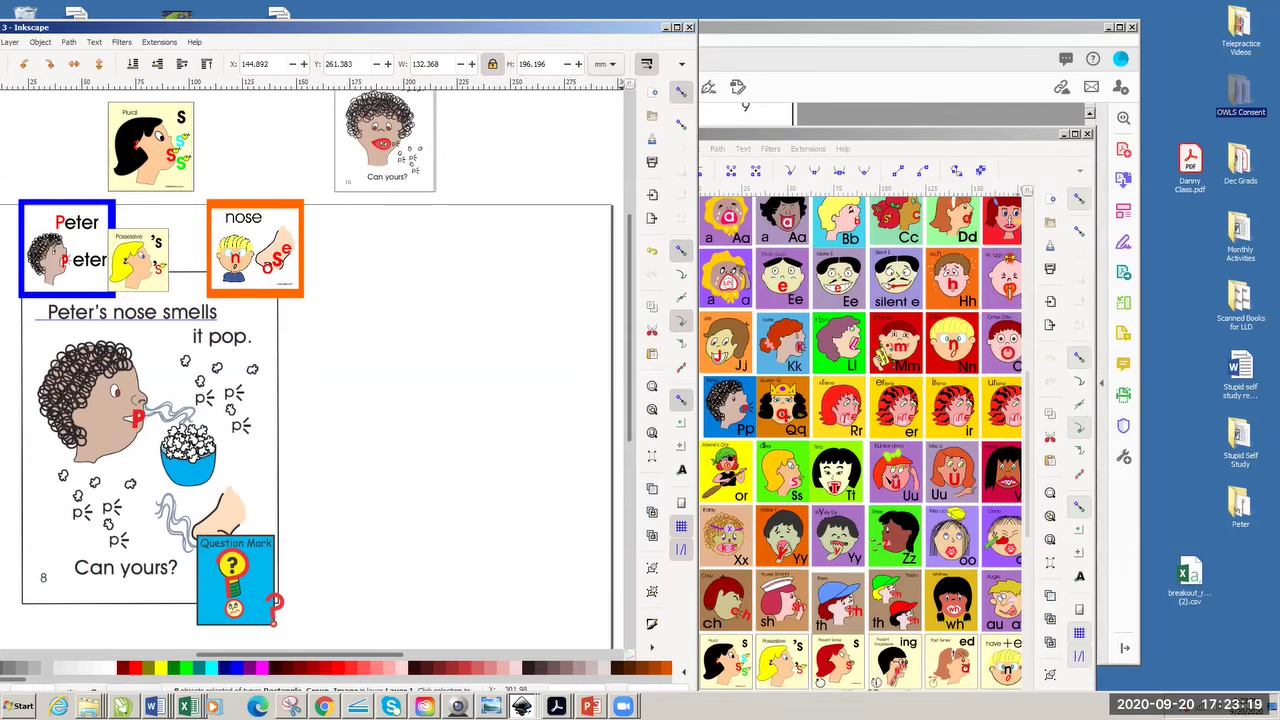
# - Copy the red Nn tile from Phonic Faces.svg onto the canvas right of page 8
pyautogui.click(955, 363)
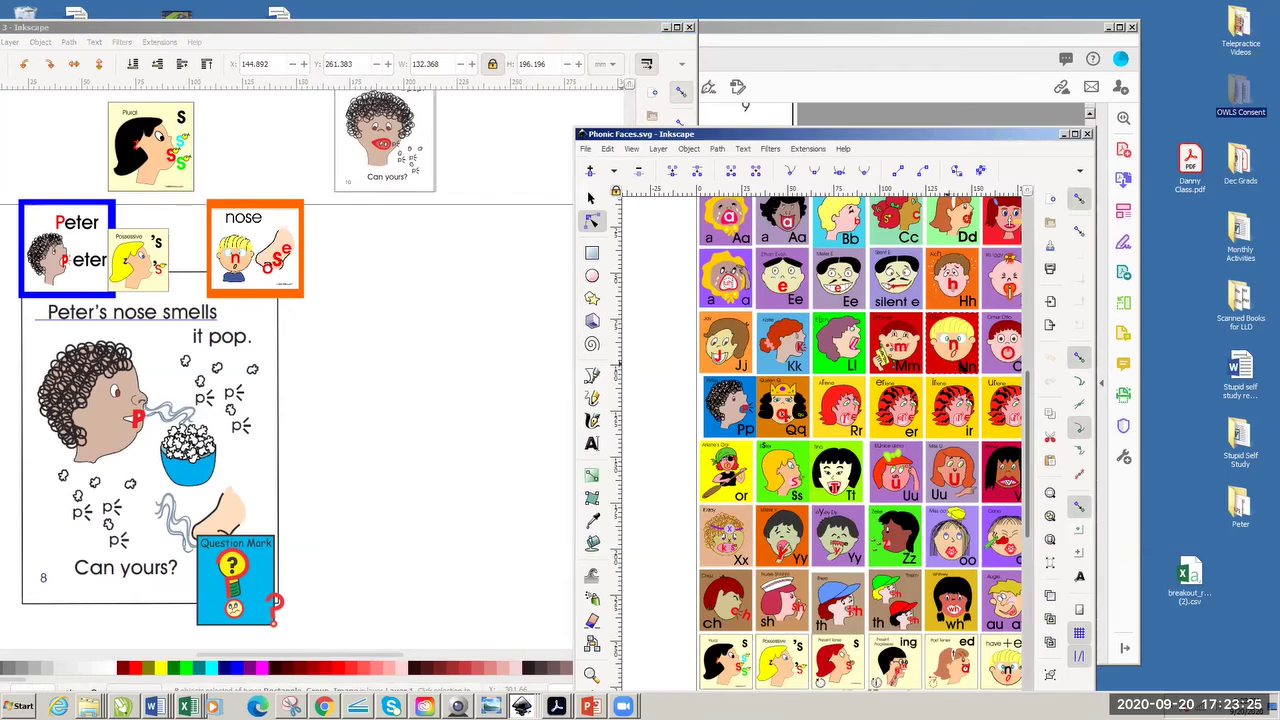
pyautogui.moveTo(964, 359)
pyautogui.mouseDown()
pyautogui.moveTo(956, 348)
pyautogui.moveTo(964, 358)
pyautogui.mouseUp()
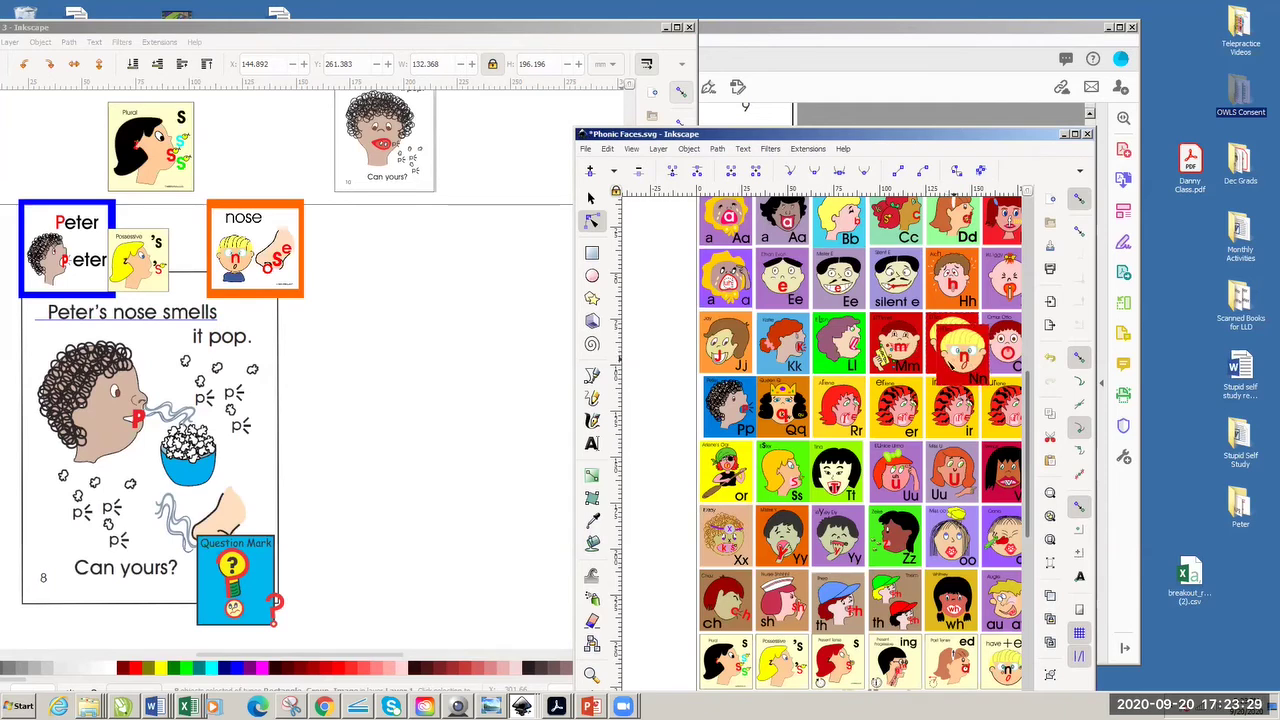
pyautogui.click(502, 381)
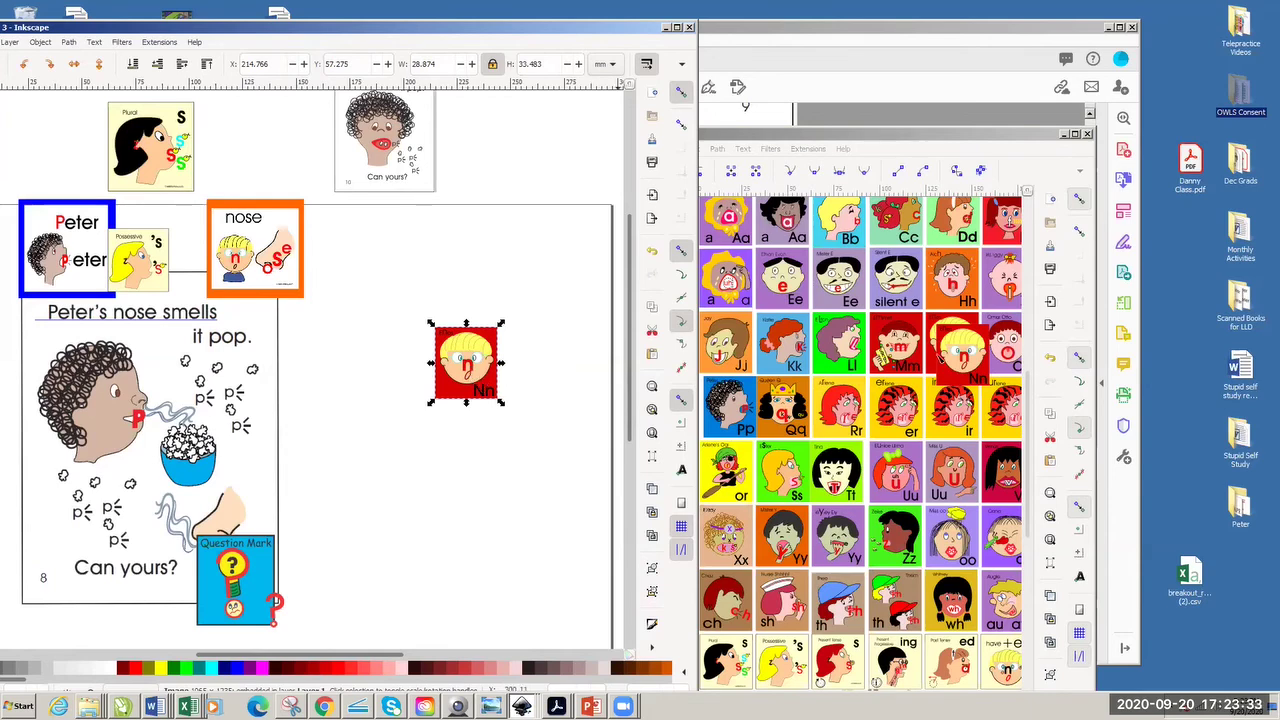
pyautogui.click(944, 358)
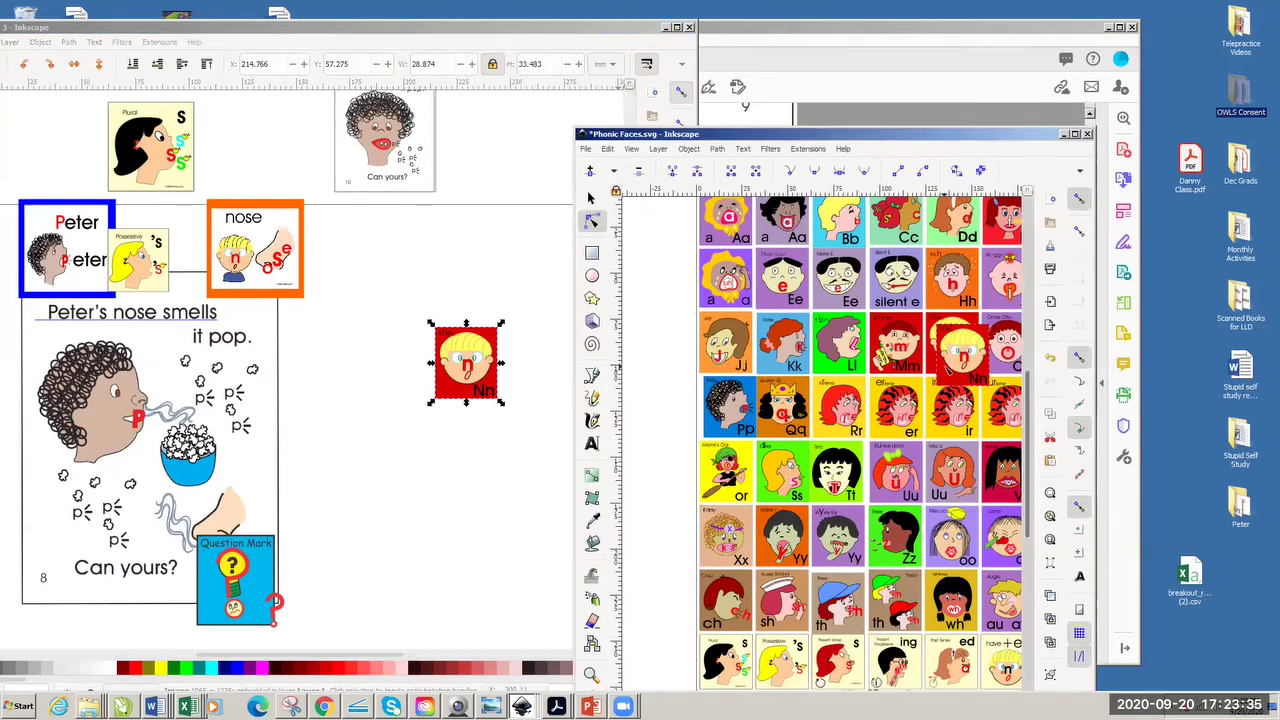
pyautogui.moveTo(944, 358); pyautogui.dragTo(797, 420)
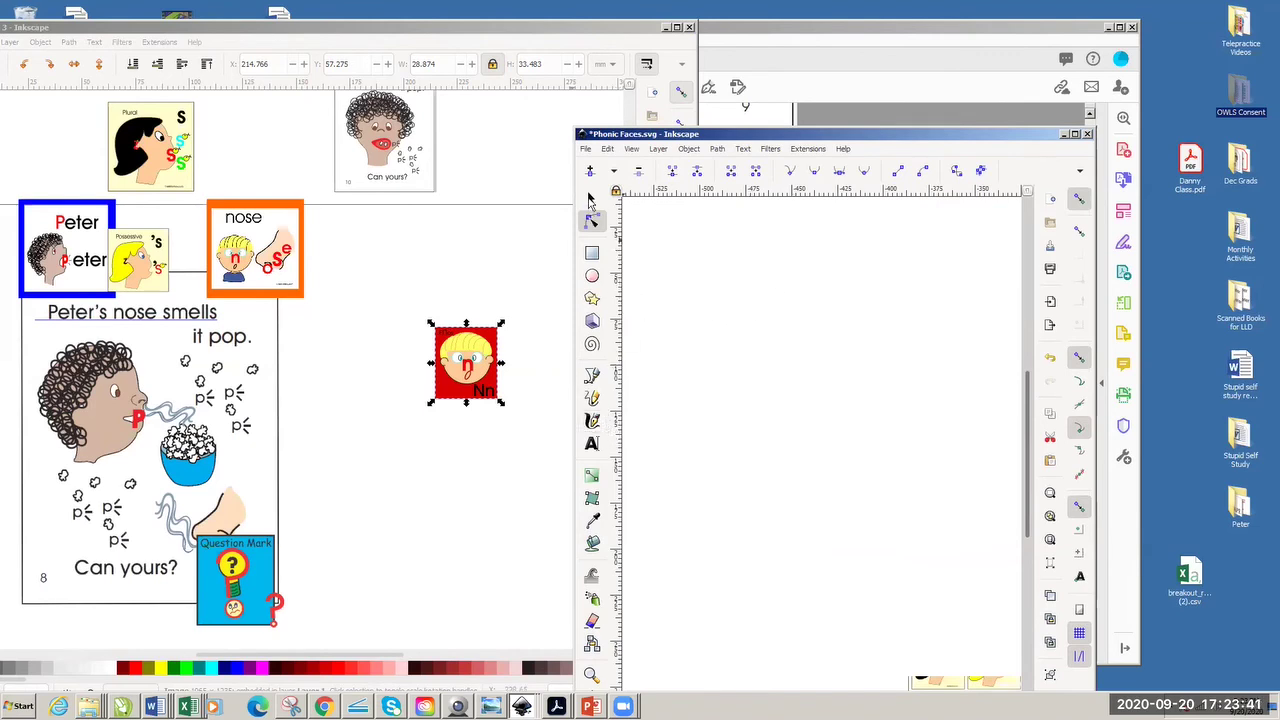
pyautogui.click(590, 199)
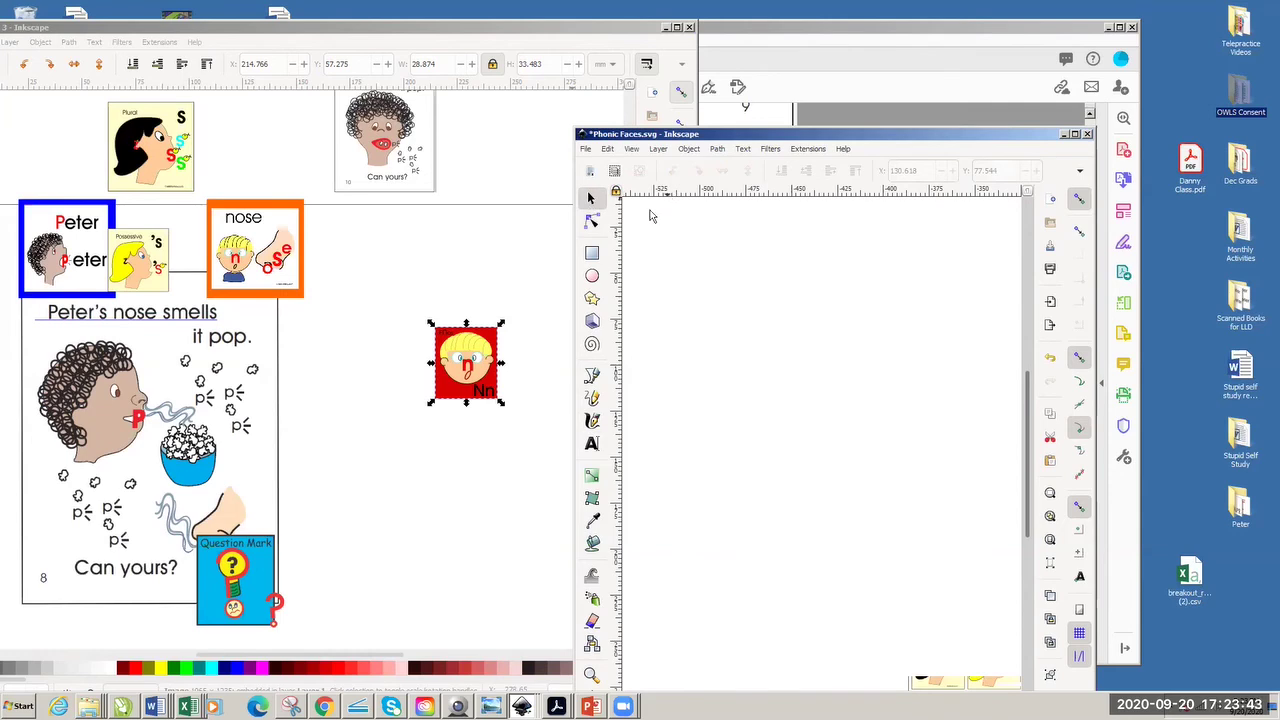
pyautogui.click(591, 676)
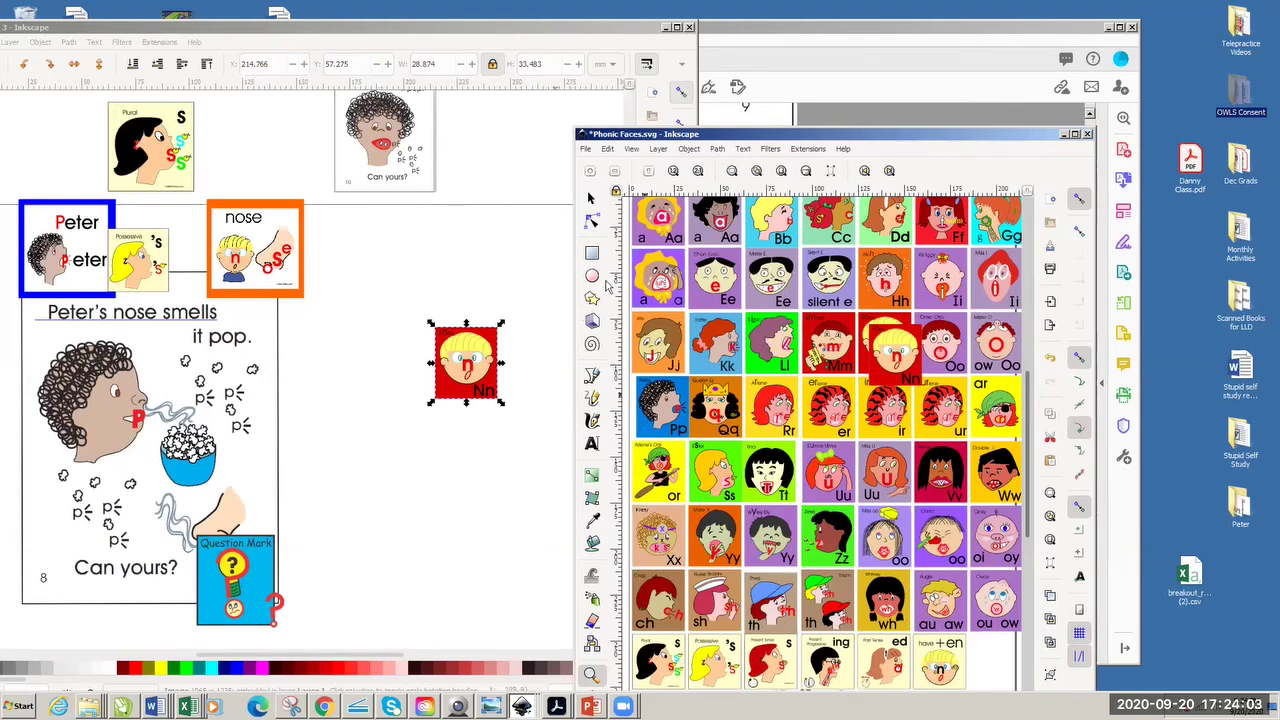
# - Copy the purple ow Oo tile next to the Nn tile beside page 8
pyautogui.click(593, 200)
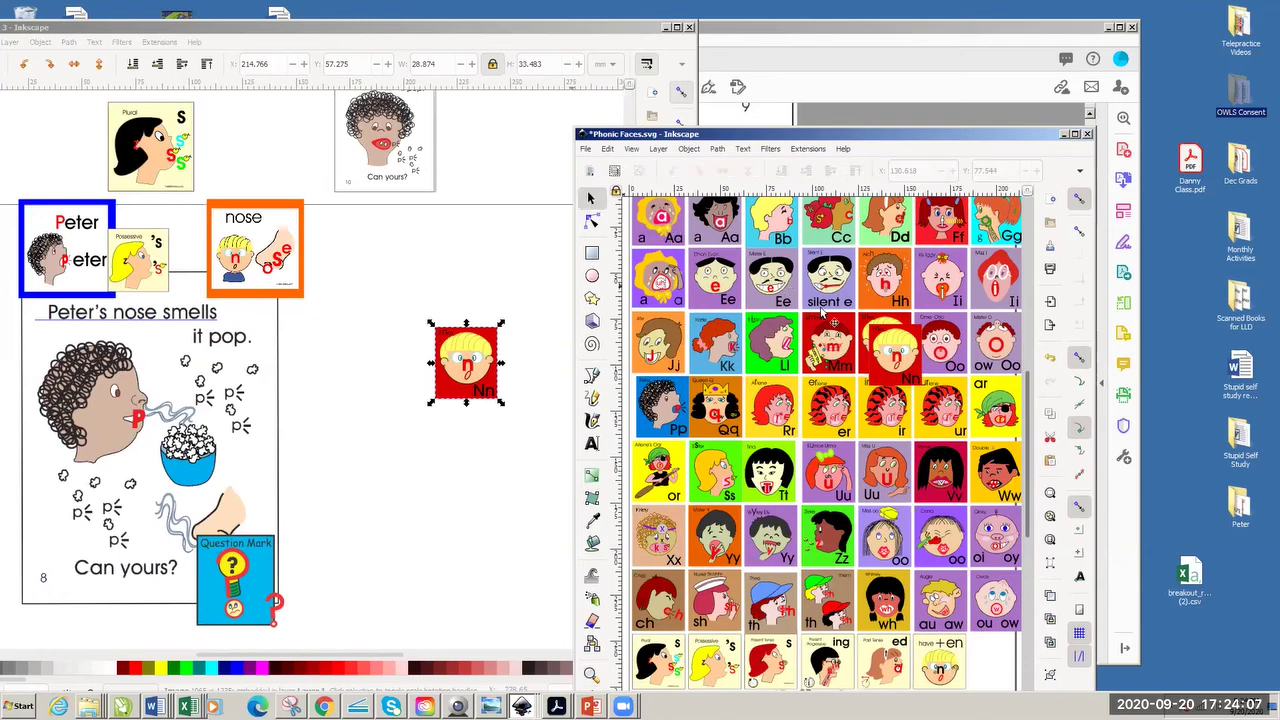
pyautogui.moveTo(868, 357); pyautogui.dragTo(900, 358)
pyautogui.click(985, 370)
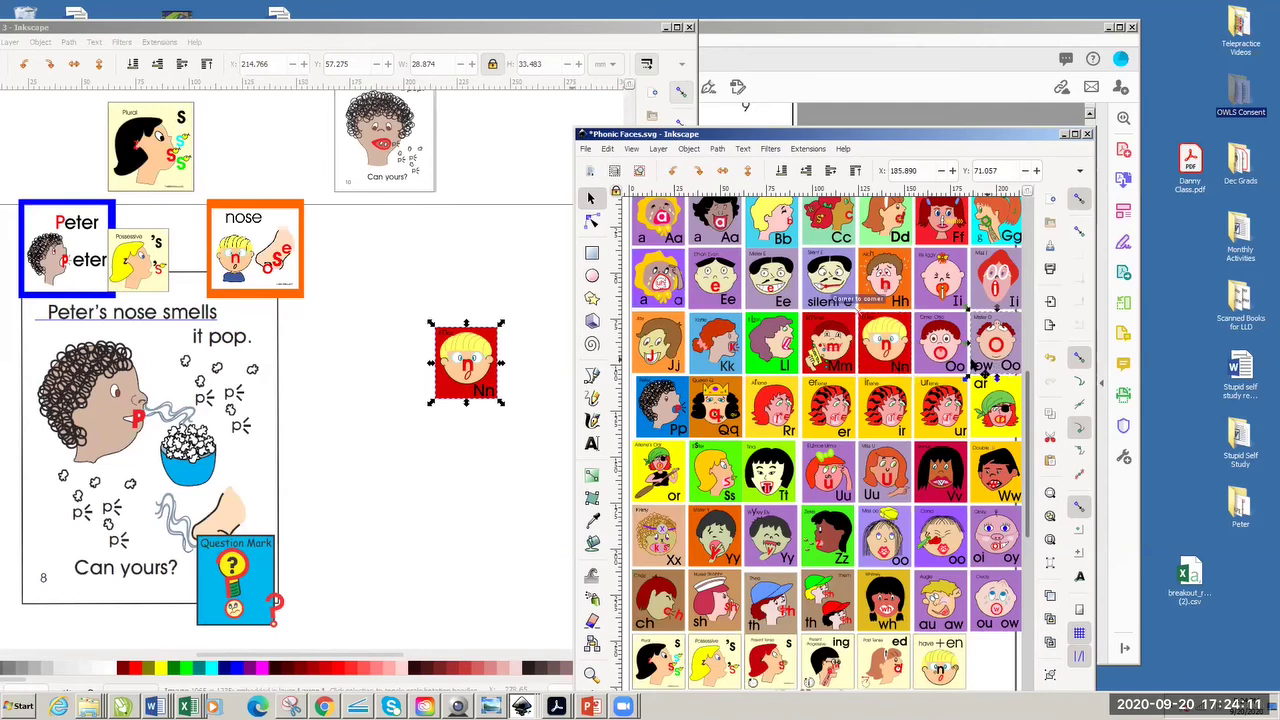
pyautogui.click(965, 374)
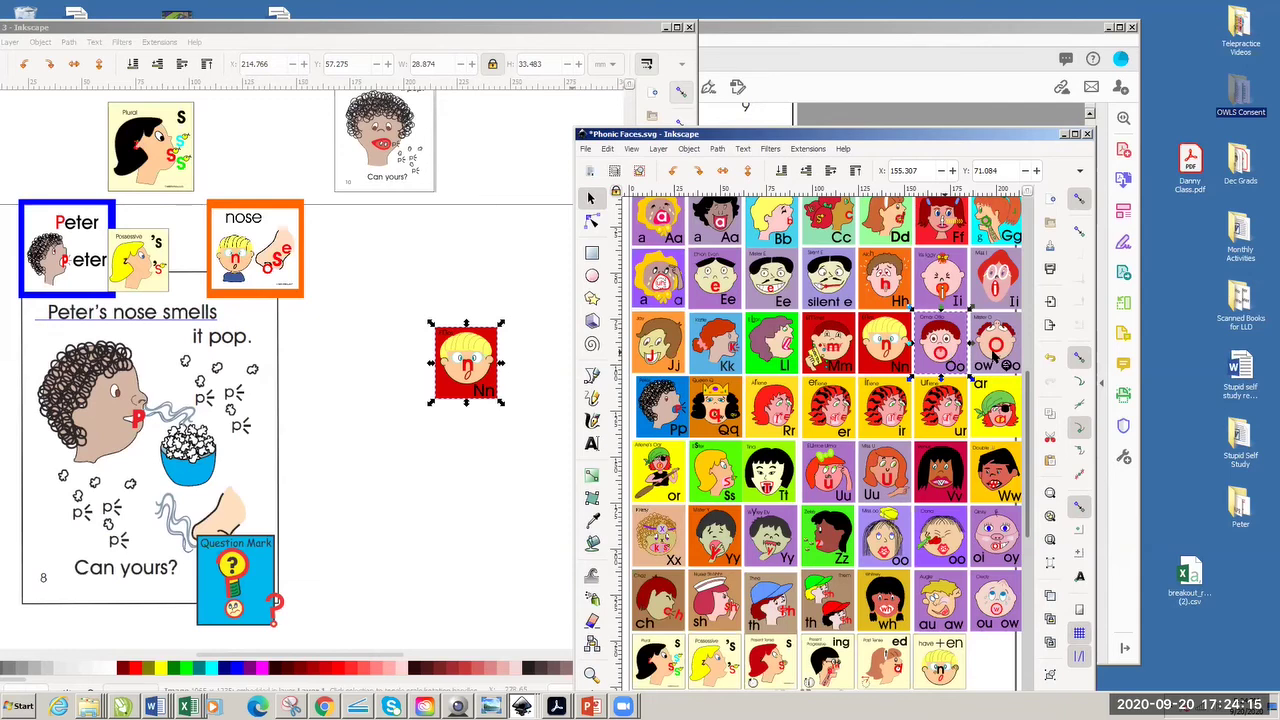
pyautogui.click(993, 358)
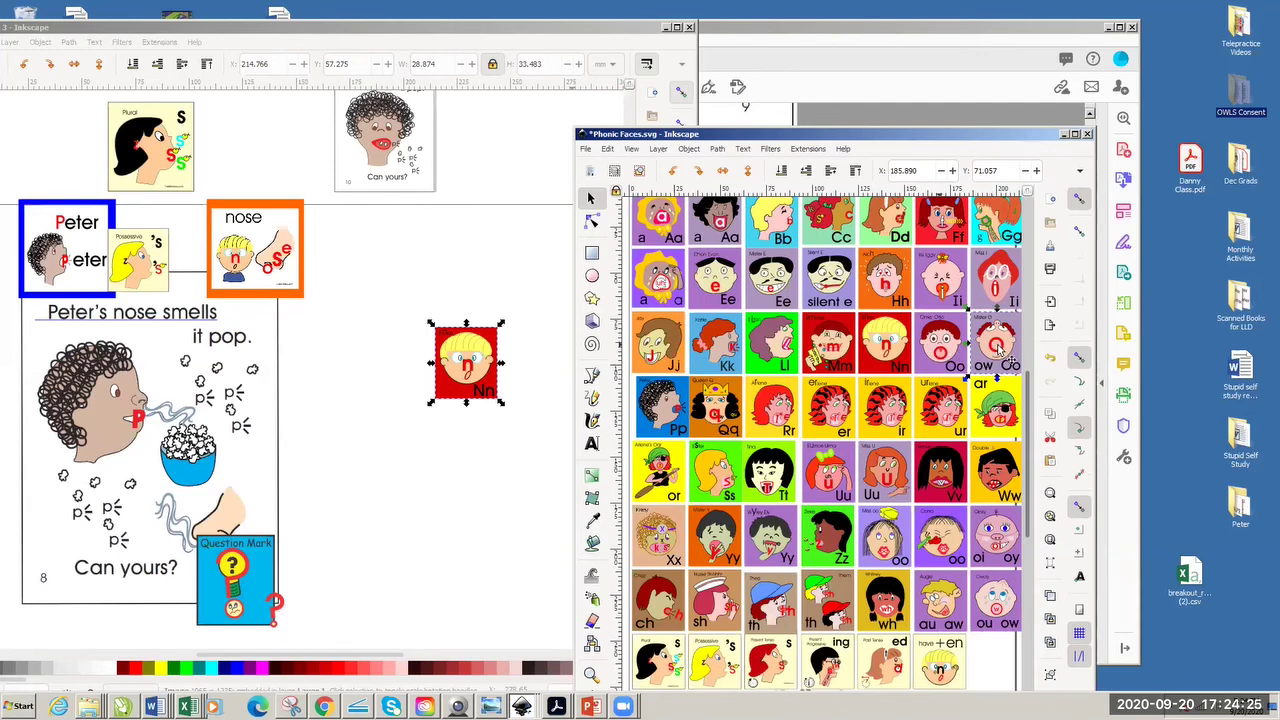
pyautogui.moveTo(1000, 348); pyautogui.dragTo(527, 366)
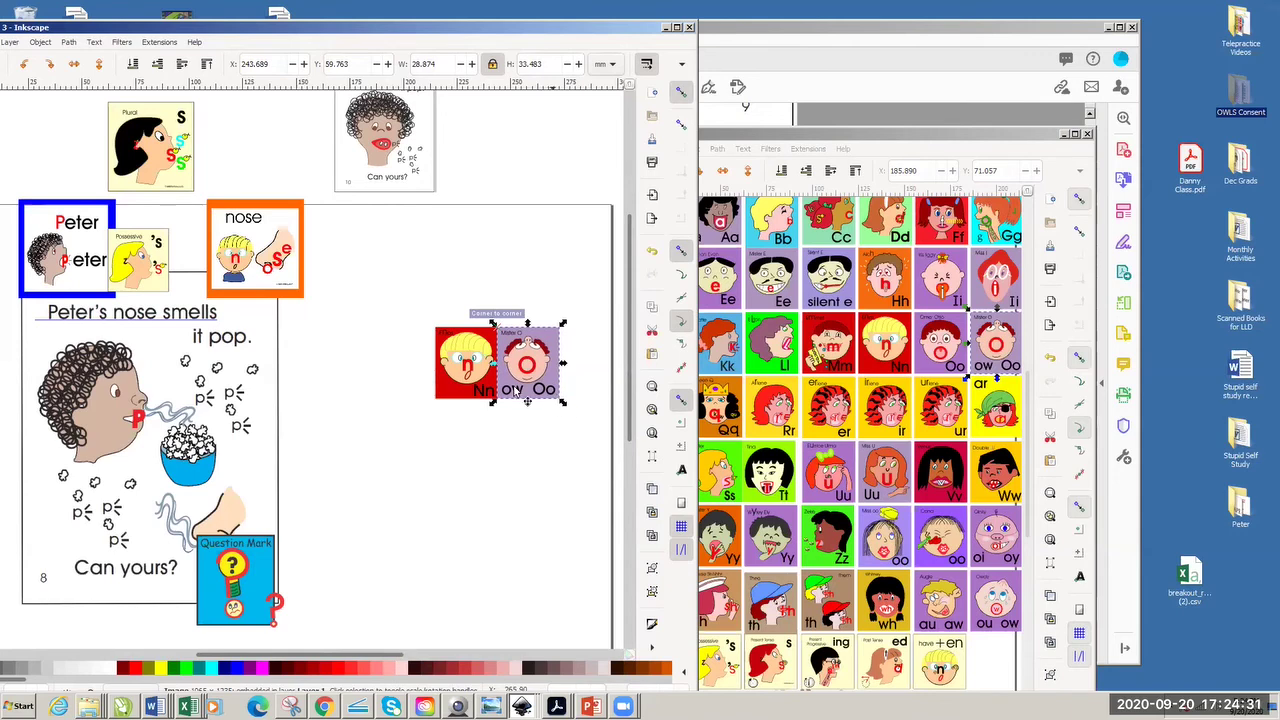
pyautogui.moveTo(600, 433); pyautogui.dragTo(473, 398)
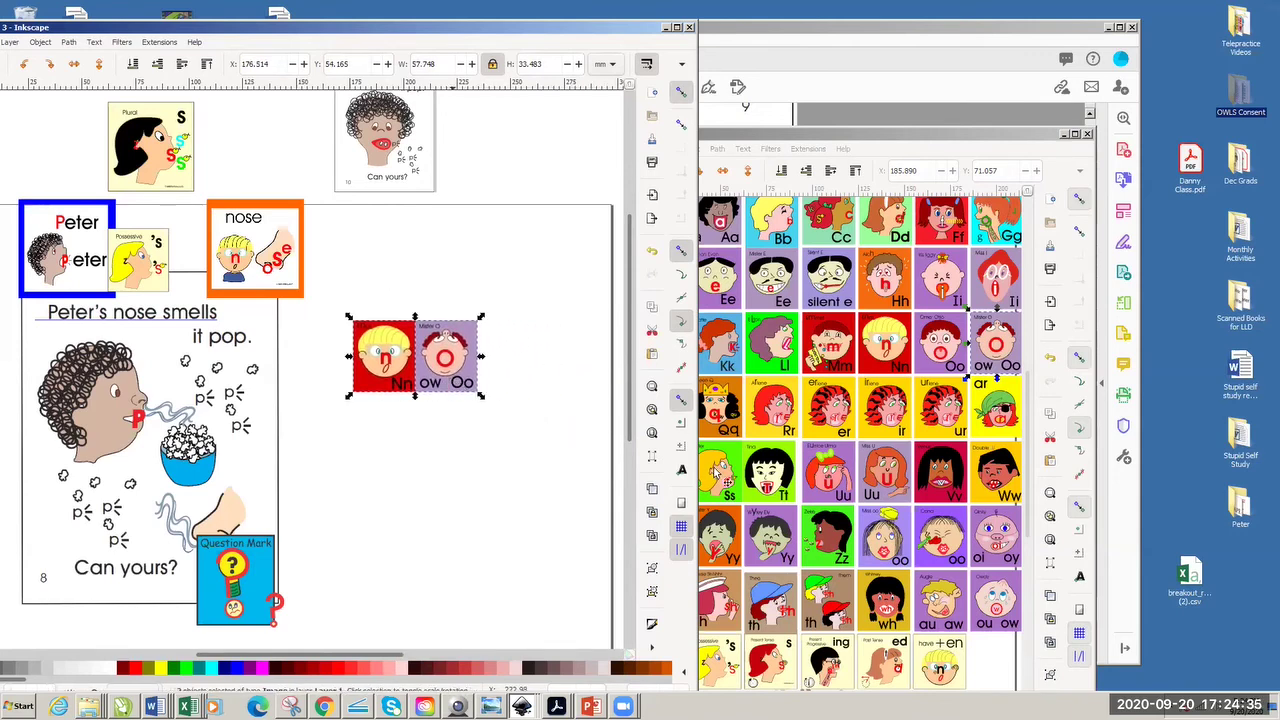
# - Add a copy of the green Ss tile after the ow Oo tile
pyautogui.click(715, 478)
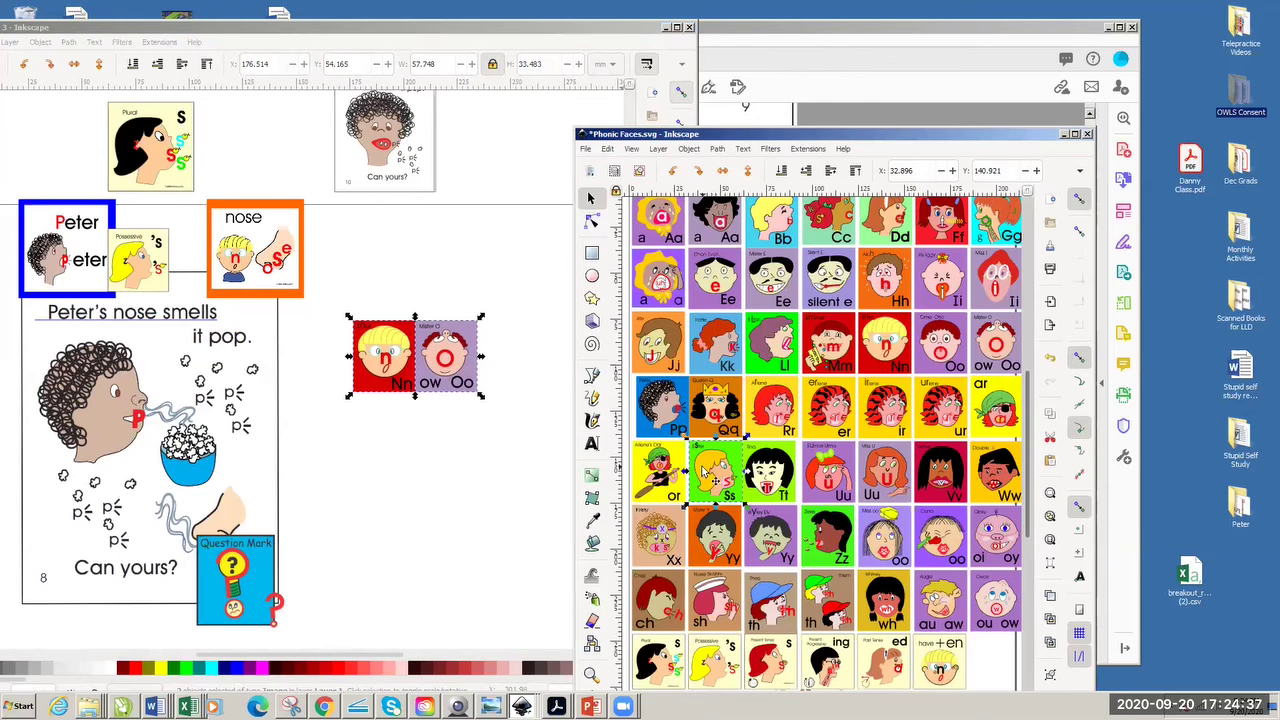
pyautogui.moveTo(686, 467); pyautogui.dragTo(522, 367)
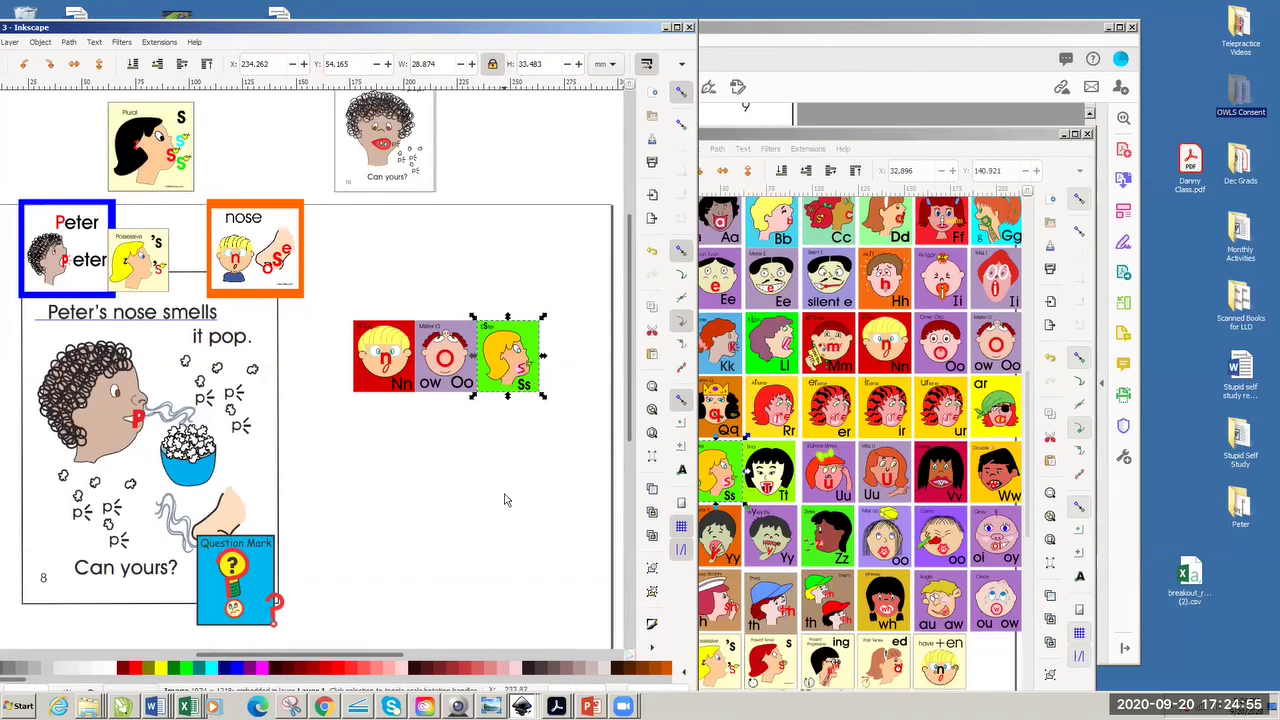
pyautogui.click(392, 407)
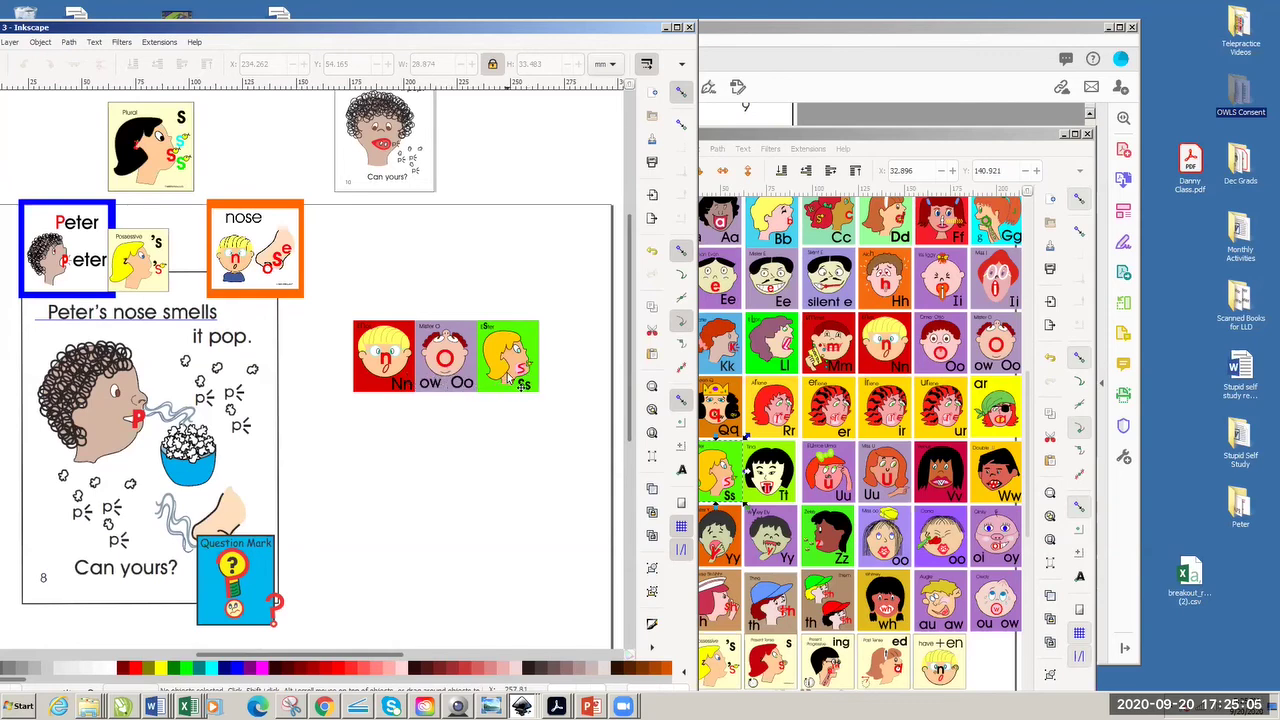
# - Paste the silent e tile after Ss and move the orange-framed nose card above the row
pyautogui.click(838, 306)
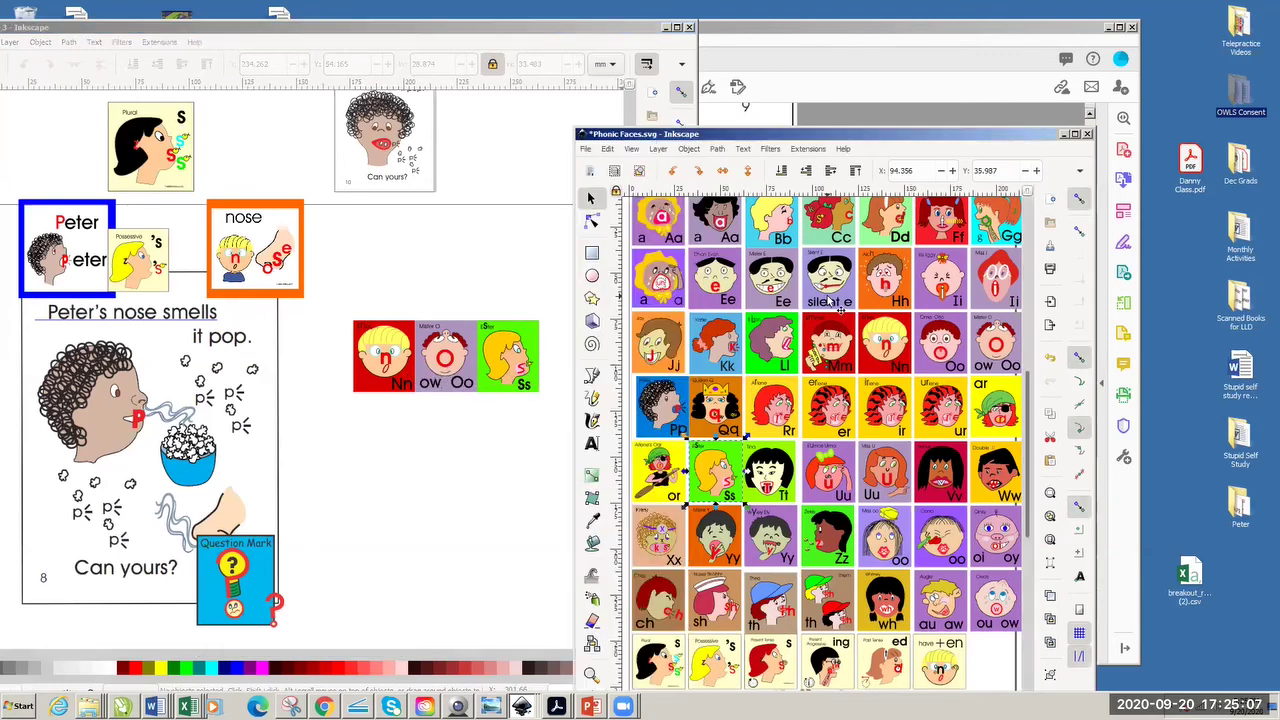
pyautogui.click(832, 302)
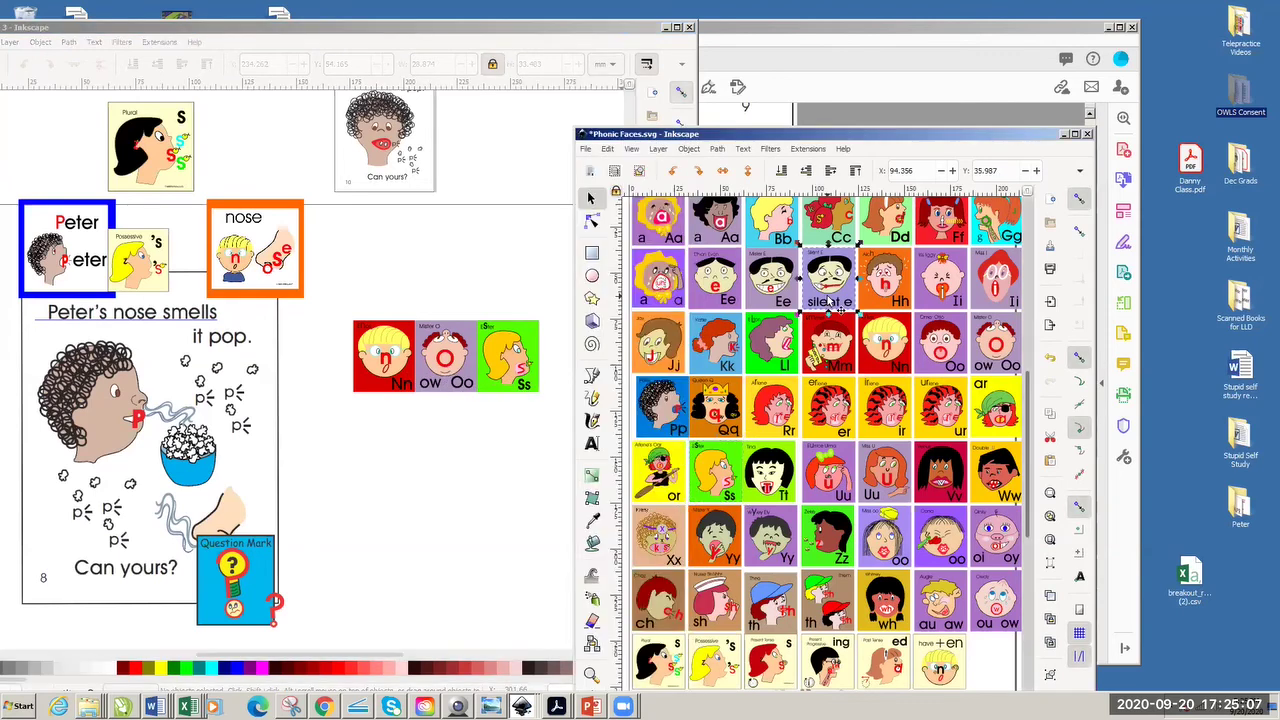
pyautogui.click(454, 466)
pyautogui.hotkey('ctrl', 'v')
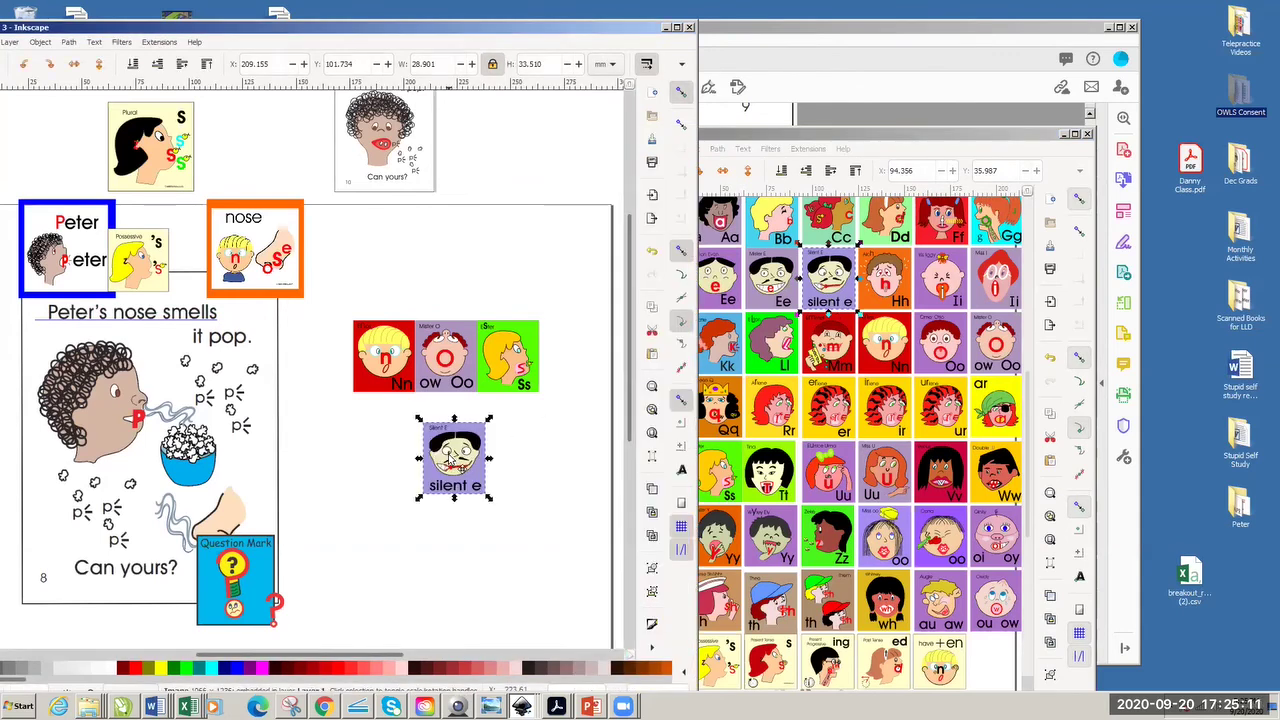
pyautogui.moveTo(455, 466); pyautogui.dragTo(570, 372)
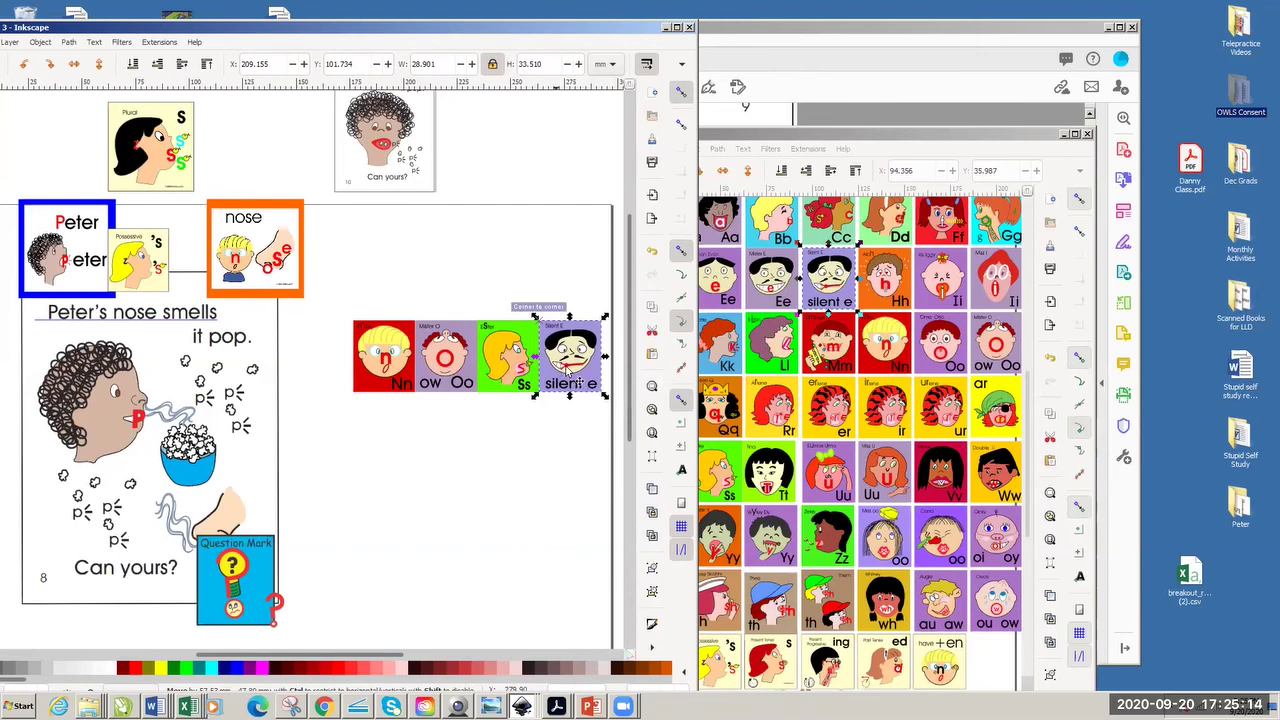
pyautogui.click(523, 477)
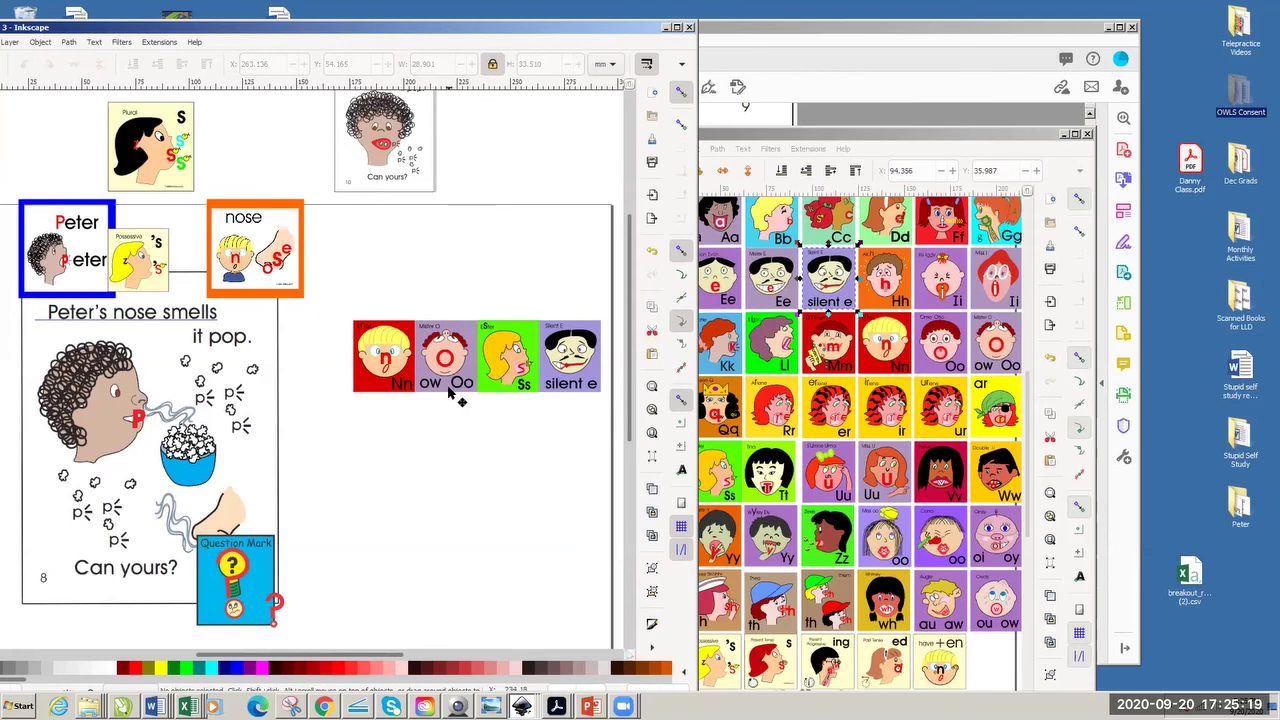
pyautogui.moveTo(578, 376); pyautogui.dragTo(600, 386)
pyautogui.click(440, 432)
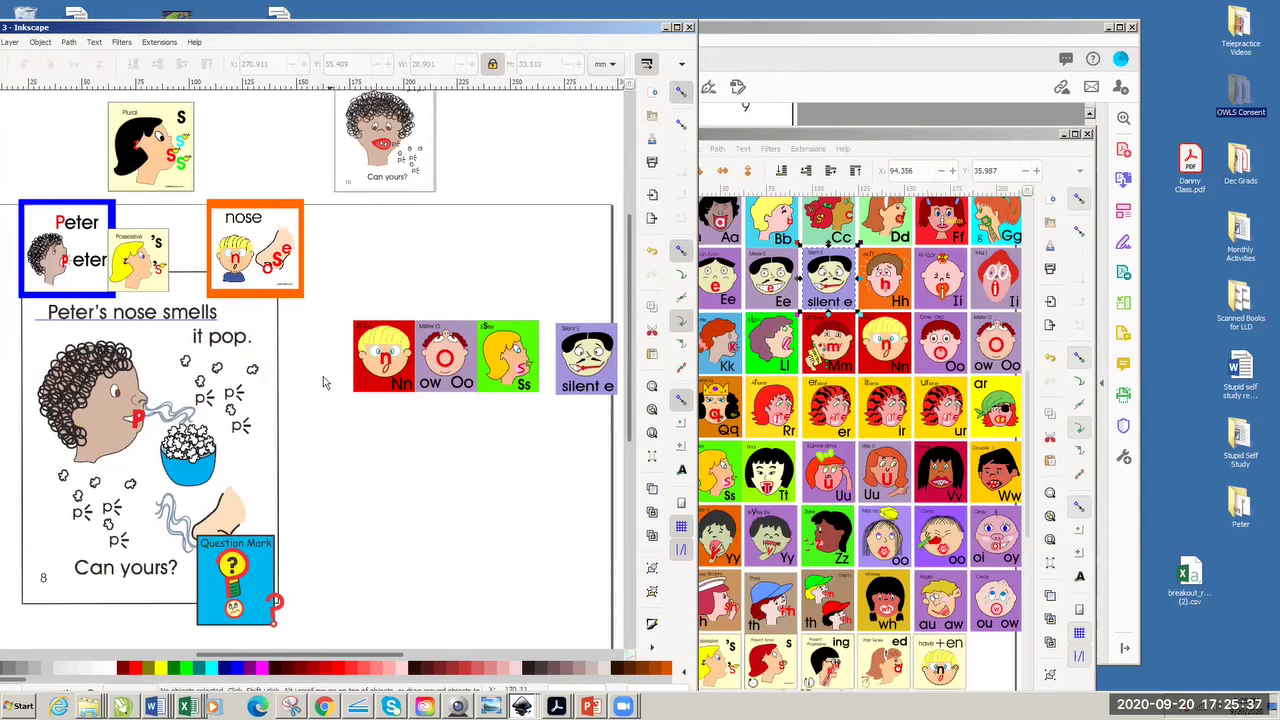
pyautogui.moveTo(293, 246); pyautogui.dragTo(442, 262)
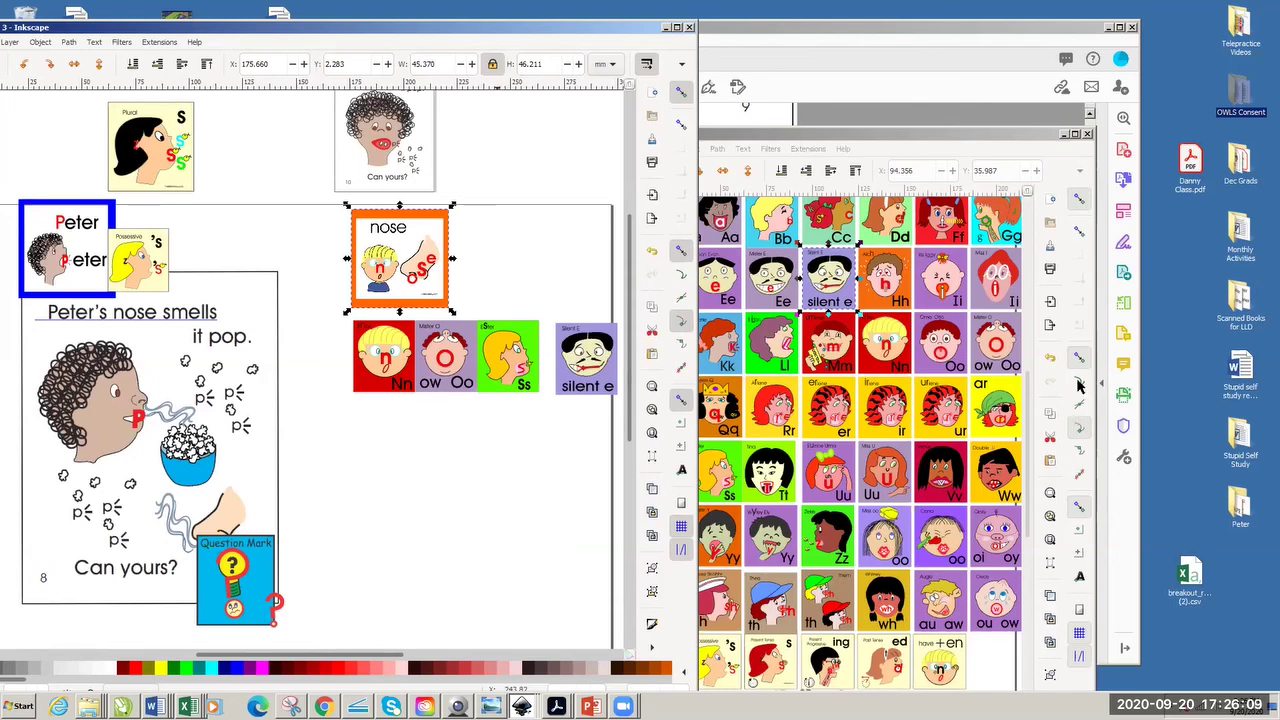
# - Raise the Phonic Faces window higher on screen and scroll its tile sheet to the bottom row of ending cards
pyautogui.click(910, 140)
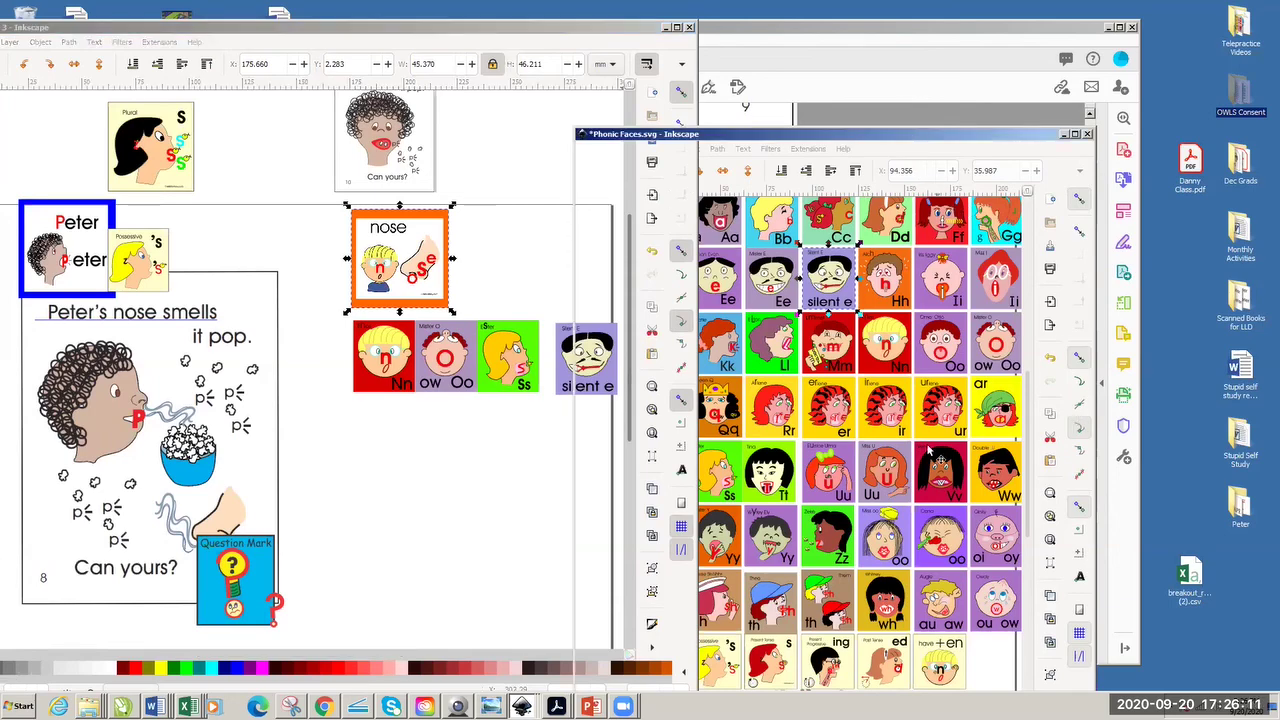
pyautogui.moveTo(910, 140); pyautogui.dragTo(915, 62)
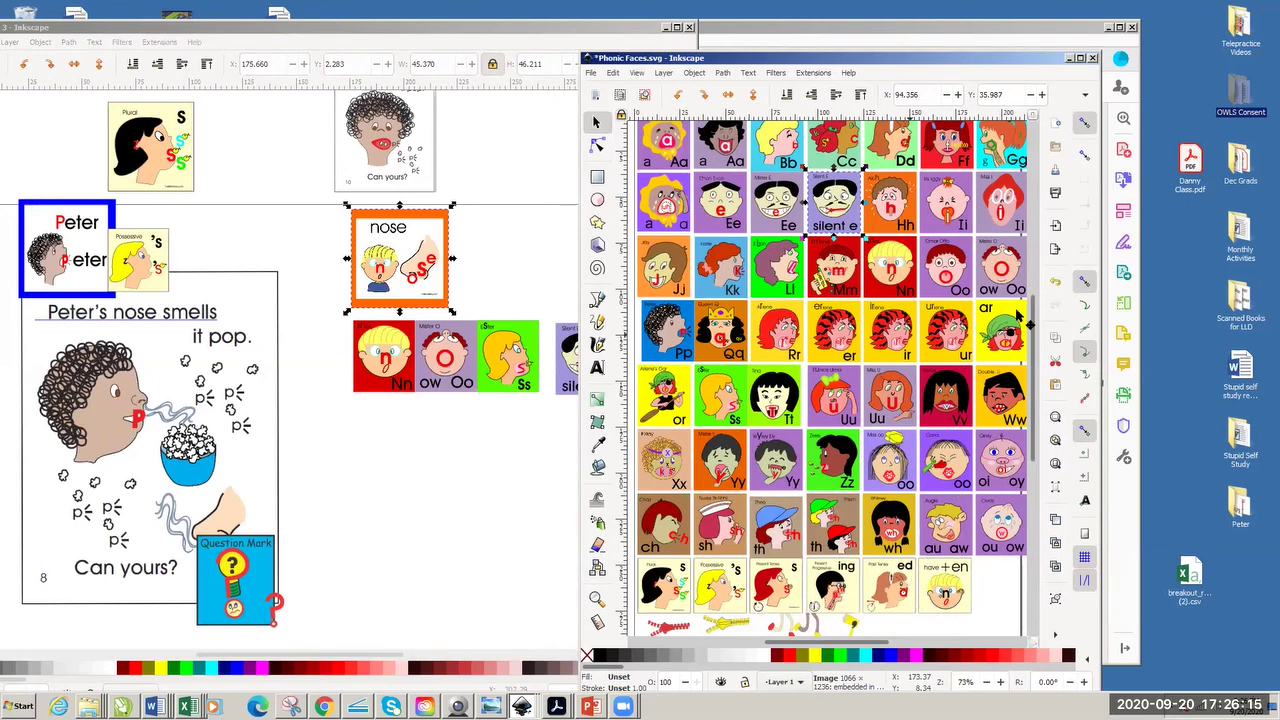
pyautogui.moveTo(1038, 360); pyautogui.dragTo(1028, 330)
pyautogui.scroll(3, 1028, 330)
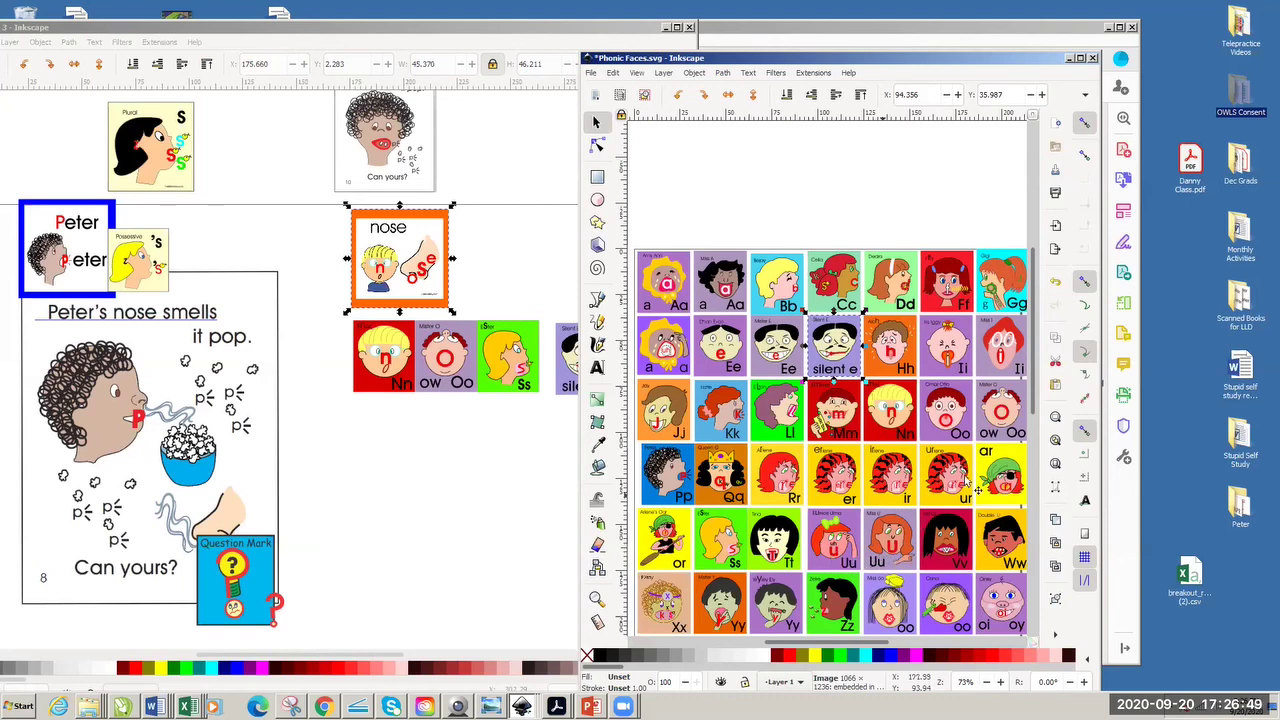
pyautogui.moveTo(1030, 418); pyautogui.dragTo(1033, 470)
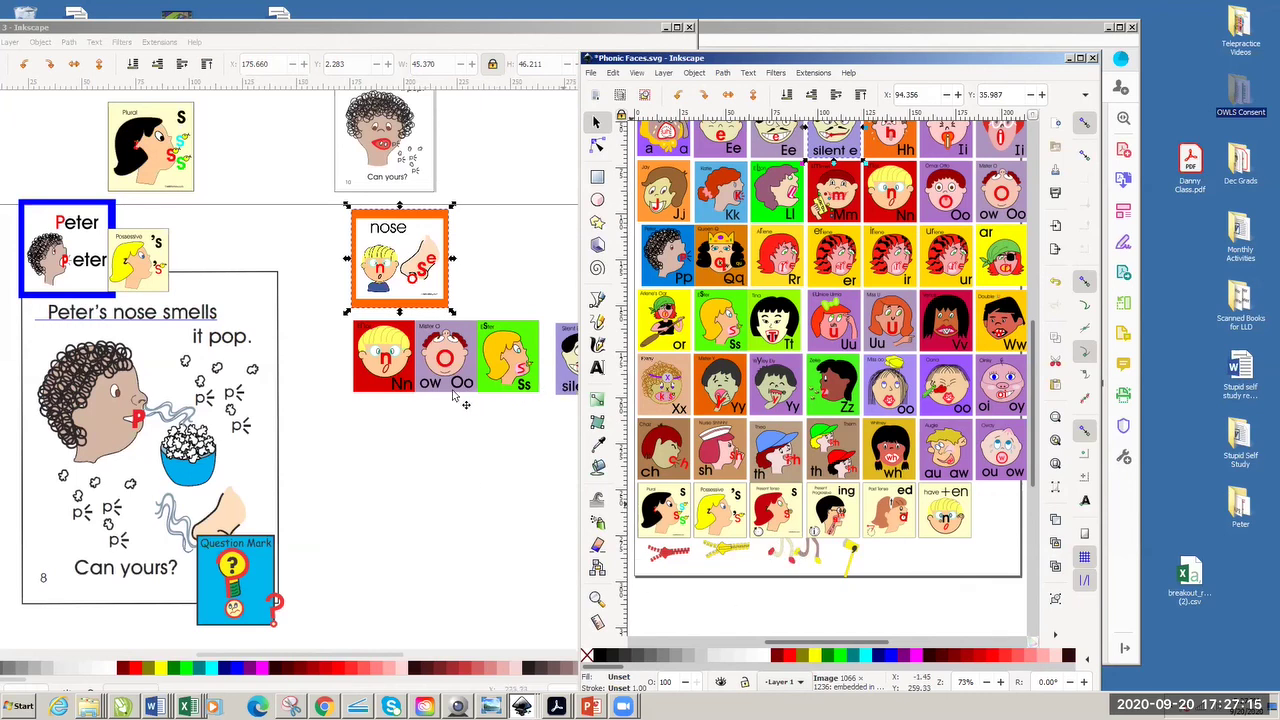
# - Bring the page 8 document back in front with the nose card deselected
pyautogui.click(429, 466)
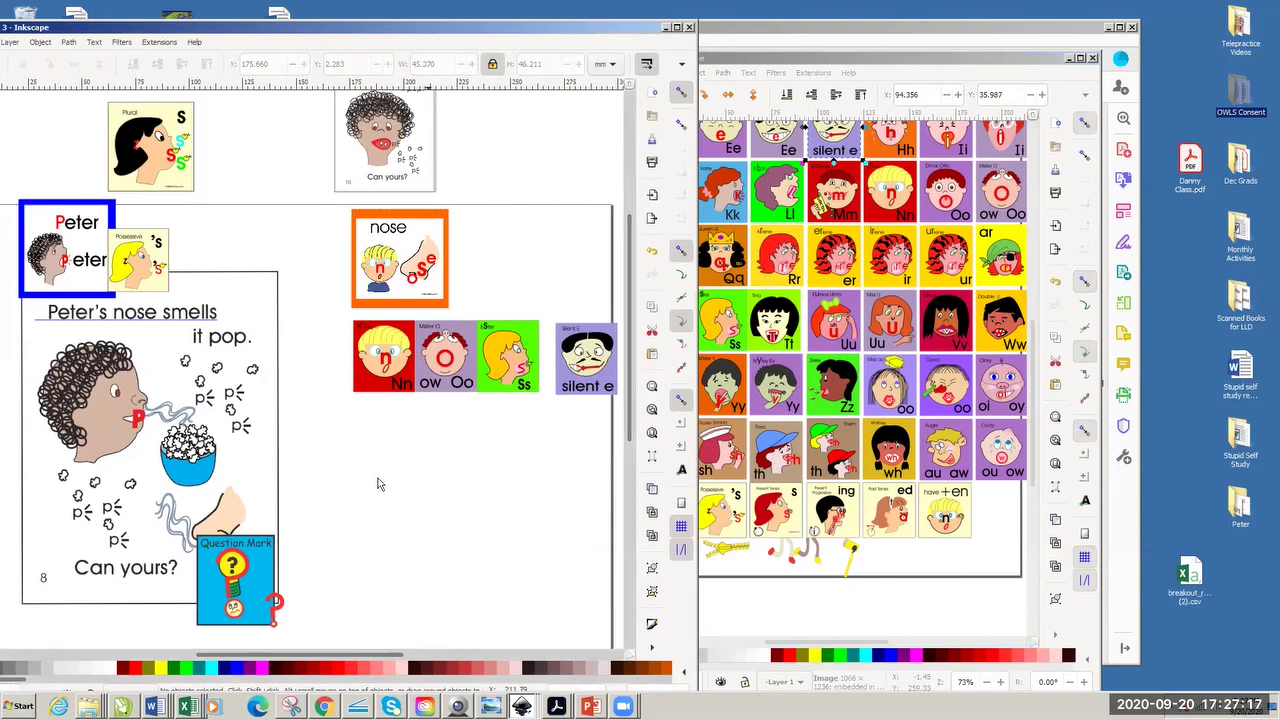